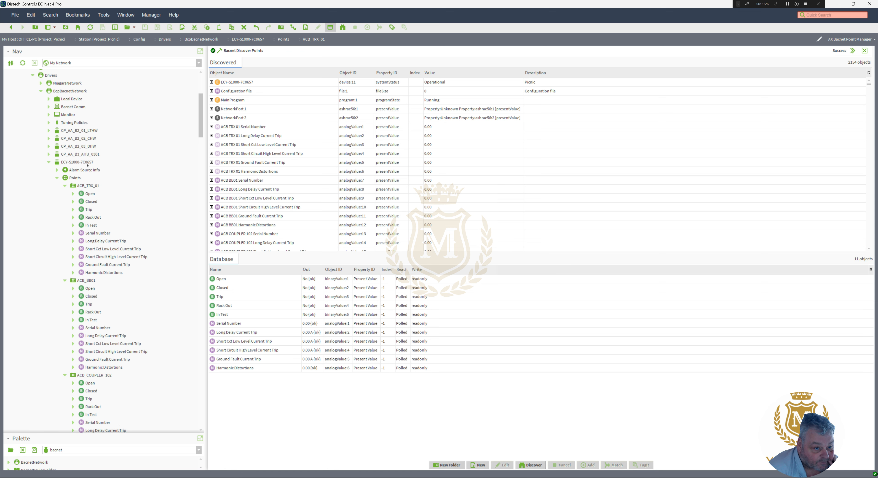
{"action": "left_click", "coordinate": [86, 185]}
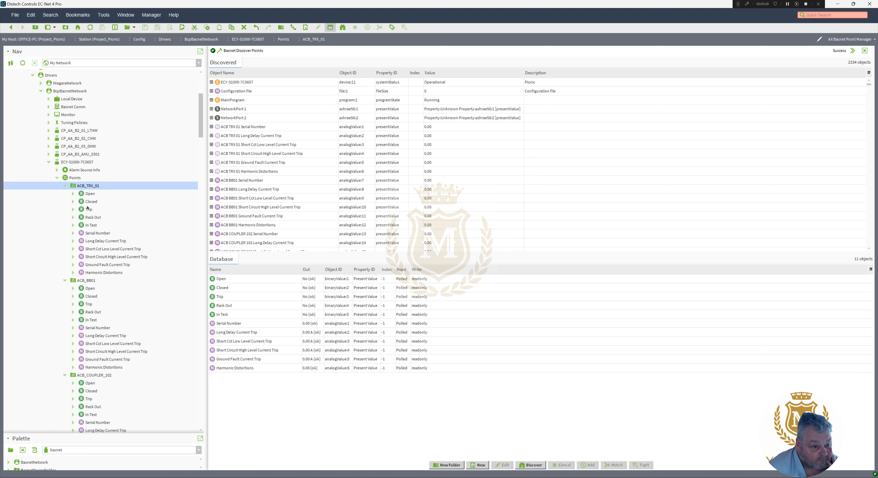
{"action": "left_click", "coordinate": [91, 279]}
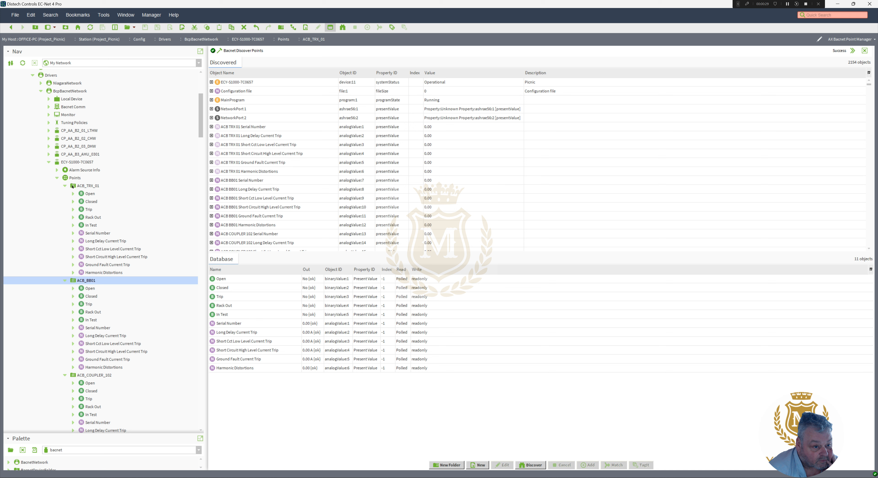
{"action": "left_click", "coordinate": [74, 163]}
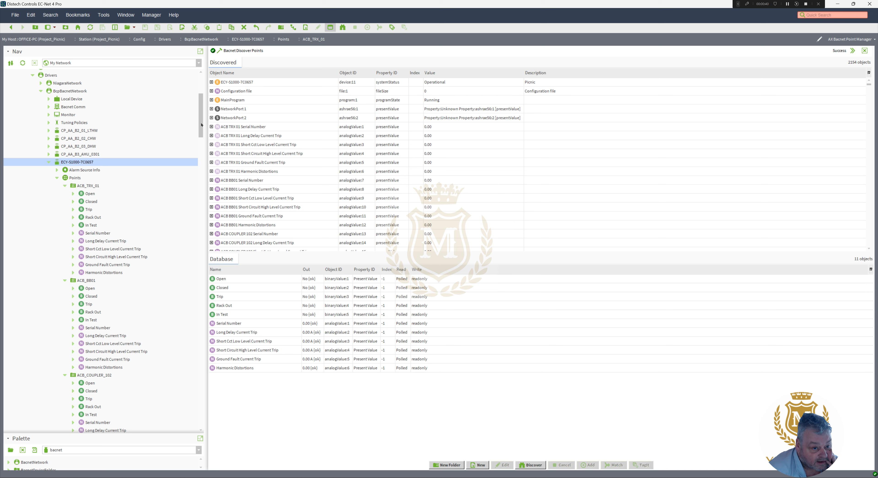
{"action": "left_click_drag", "start_coordinate": [201, 124], "coordinate": [201, 103]}
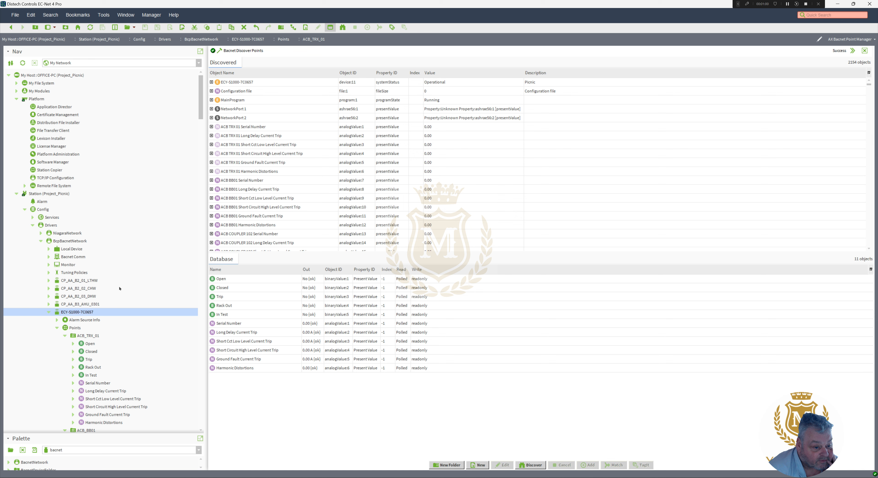
{"action": "left_click_drag", "start_coordinate": [202, 112], "coordinate": [208, 133]}
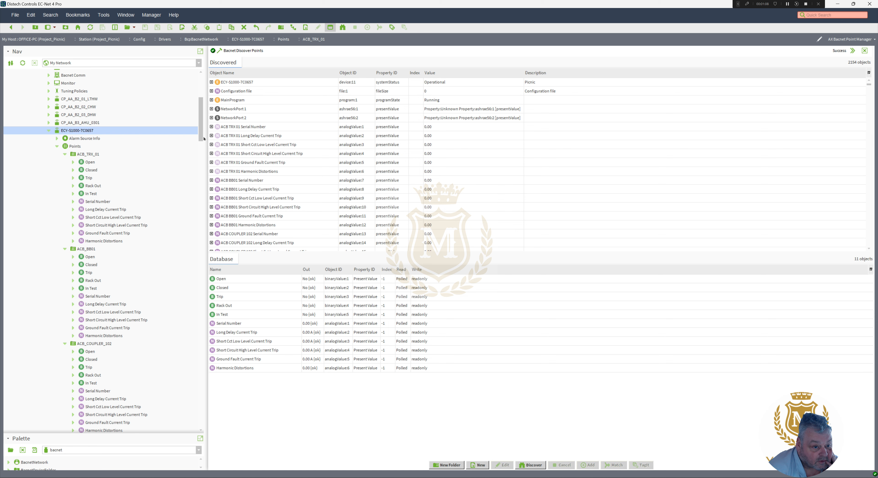
Expand the ACB_102_Coupler folder and copy the prefix "ACB 102-Coupler " with its trailing space from the Open point's name
{"action": "left_click_drag", "start_coordinate": [200, 132], "coordinate": [209, 333]}
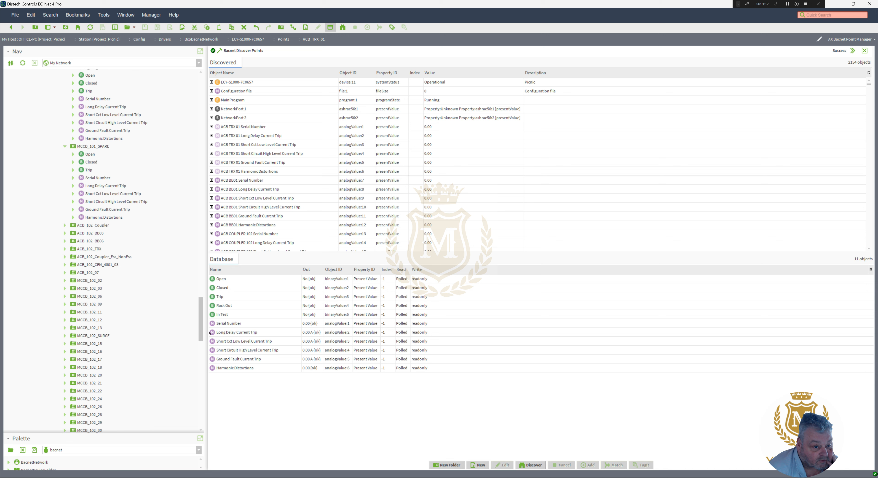
{"action": "left_click", "coordinate": [65, 225]}
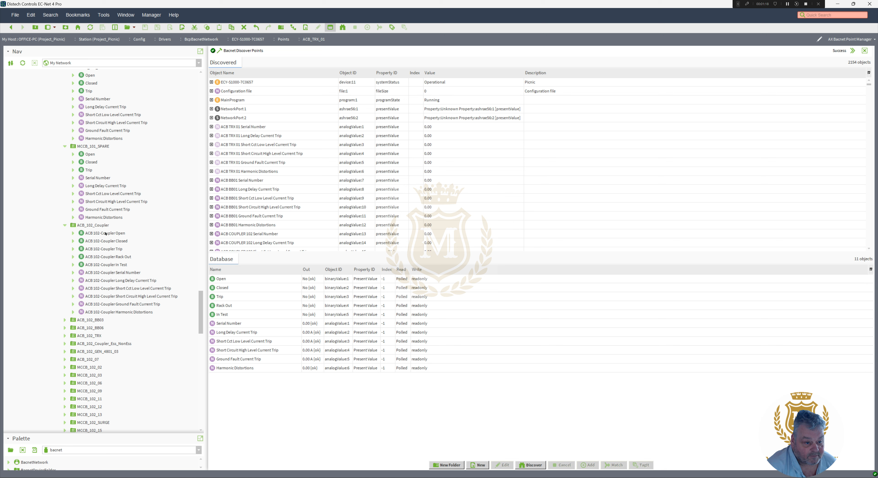
{"action": "right_click", "coordinate": [106, 234]}
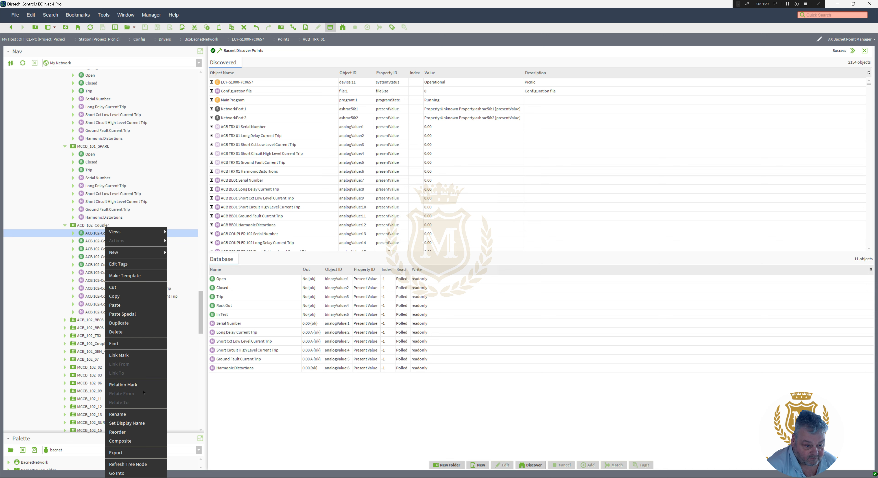
{"action": "left_click", "coordinate": [117, 414]}
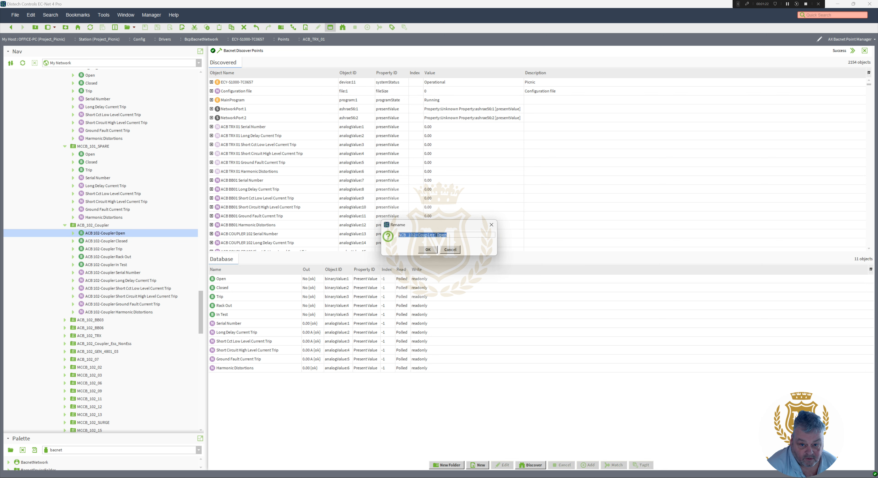
{"action": "left_click_drag", "start_coordinate": [436, 235], "coordinate": [366, 240]}
{"action": "key", "text": "ctrl+c"}
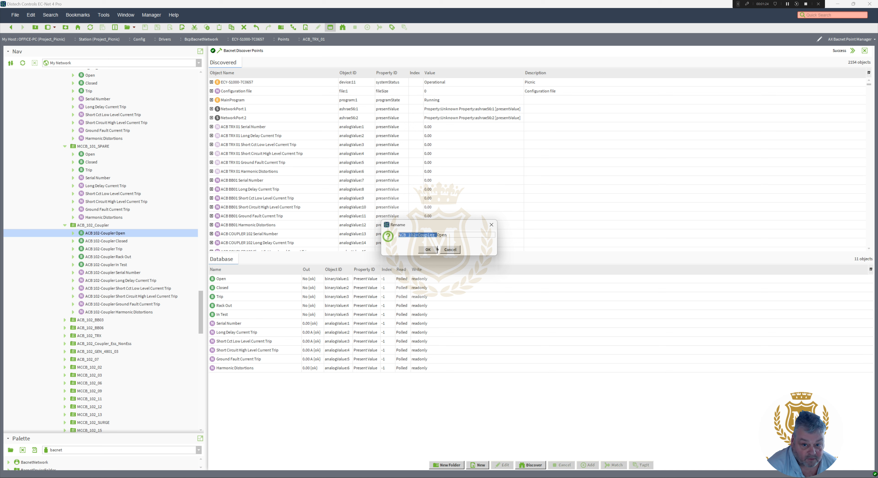
{"action": "left_click", "coordinate": [428, 250]}
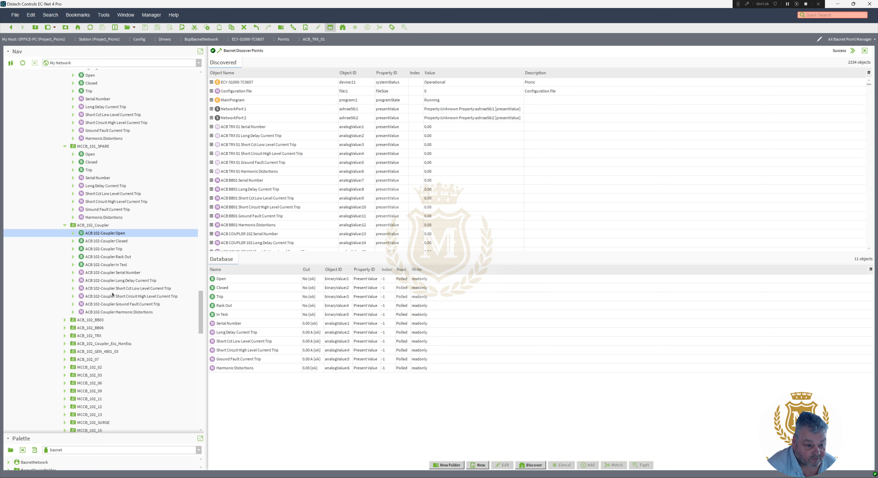
Batch rename all points in ACB_102_Coupler, replacing the copied prefix "ACB 102-Coupler " with nothing
{"action": "left_click", "coordinate": [111, 312], "text": "shift"}
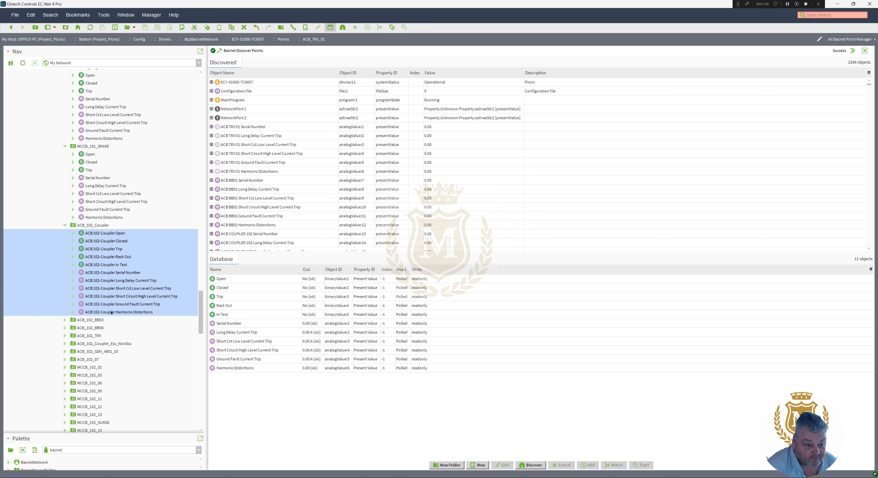
{"action": "right_click", "coordinate": [111, 312]}
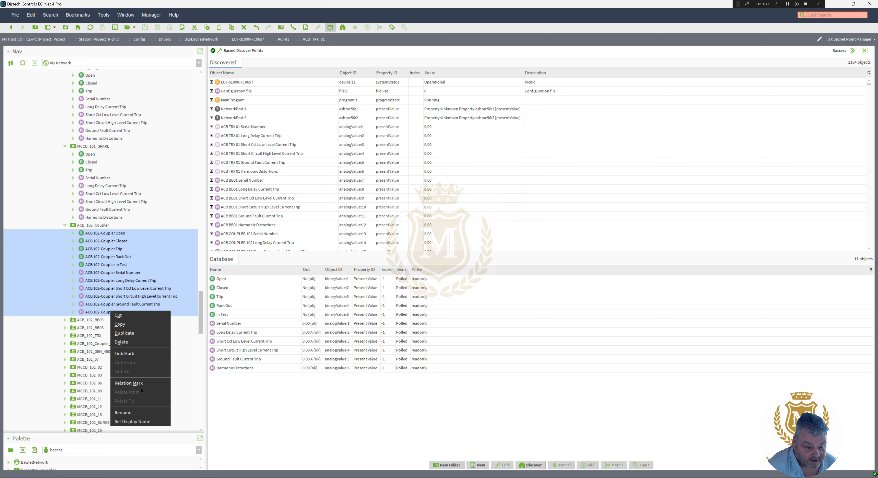
{"action": "left_click", "coordinate": [126, 421]}
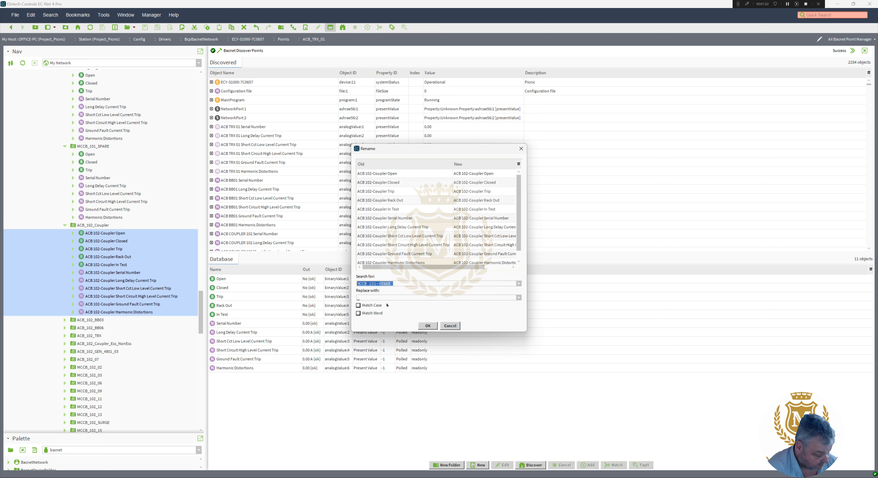
{"action": "key", "text": "ctrl+v"}
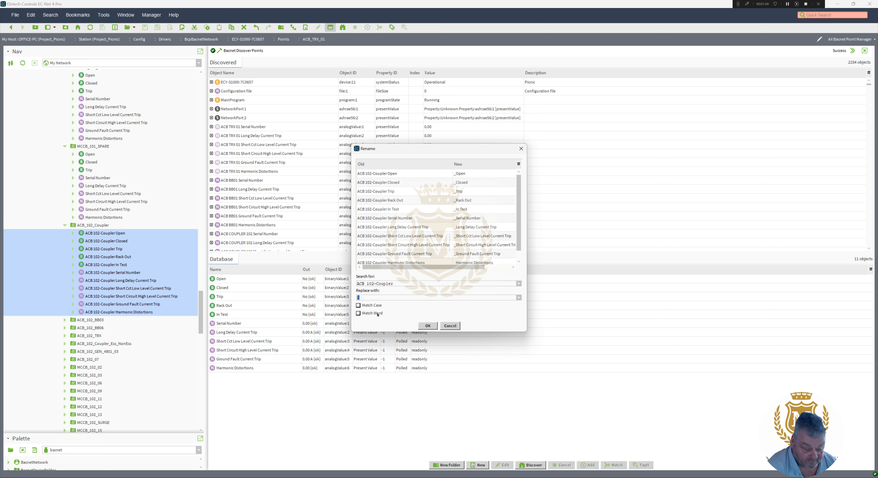
{"action": "key", "text": "BackSpace"}
{"action": "left_click", "coordinate": [427, 325]}
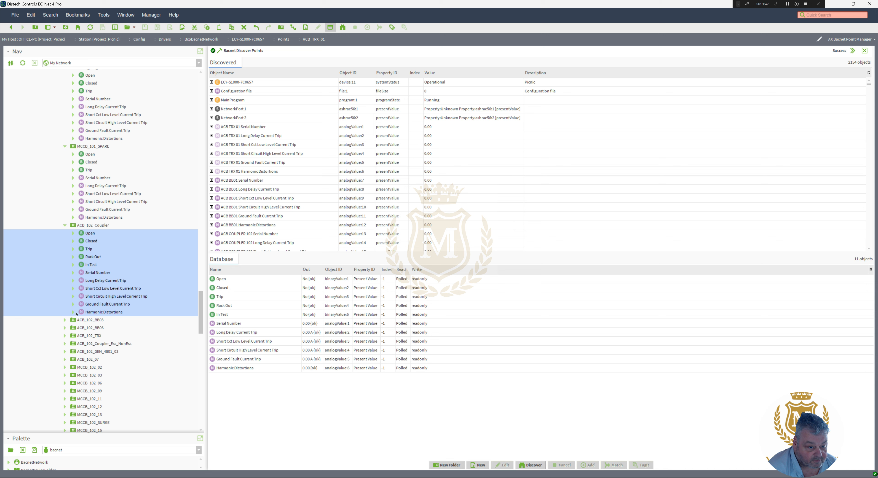
Expand the ACB_102_BB03 folder and copy the prefix "ACB 102-BB03 " with its trailing space from the Open point's name
{"action": "left_click", "coordinate": [65, 320]}
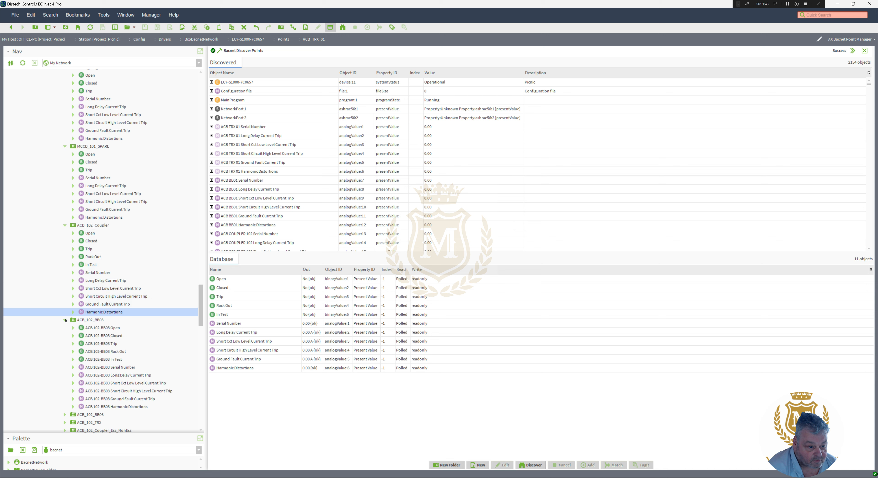
{"action": "right_click", "coordinate": [96, 328]}
{"action": "left_click", "coordinate": [132, 414]}
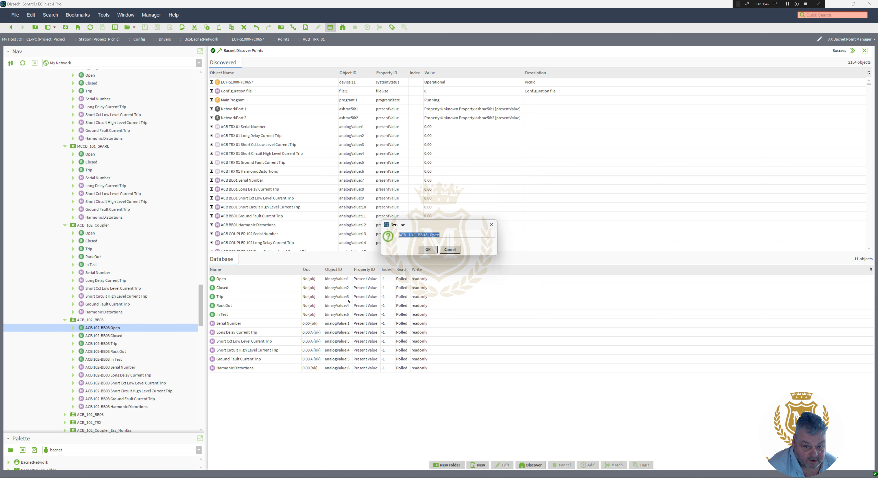
{"action": "left_click_drag", "start_coordinate": [430, 235], "coordinate": [309, 240]}
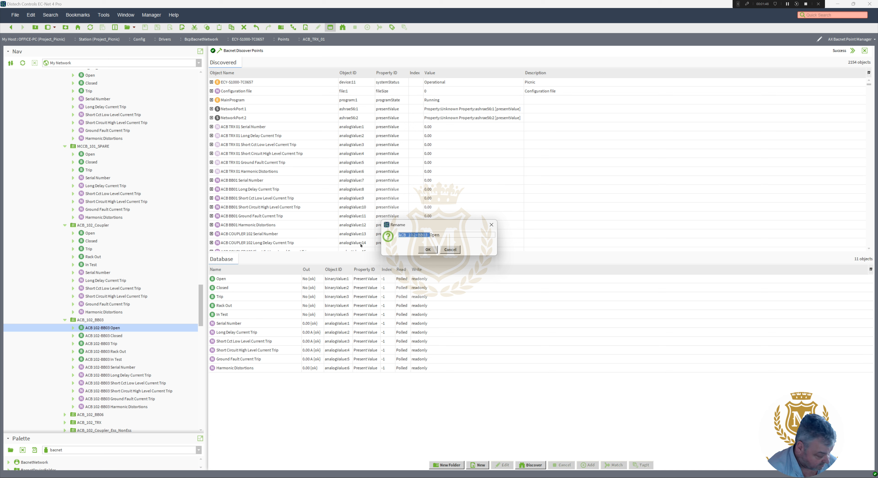
{"action": "left_click", "coordinate": [428, 250]}
Batch rename all points in ACB_102_BB03, replacing the copied prefix "ACB 102-BB03 " with nothing
{"action": "left_click", "coordinate": [116, 406], "text": "shift"}
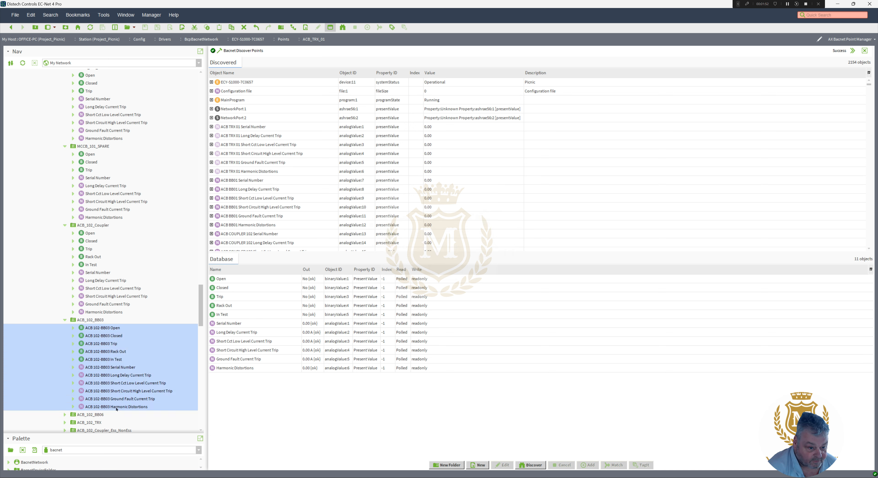
{"action": "right_click", "coordinate": [116, 409]}
{"action": "left_click", "coordinate": [146, 462]}
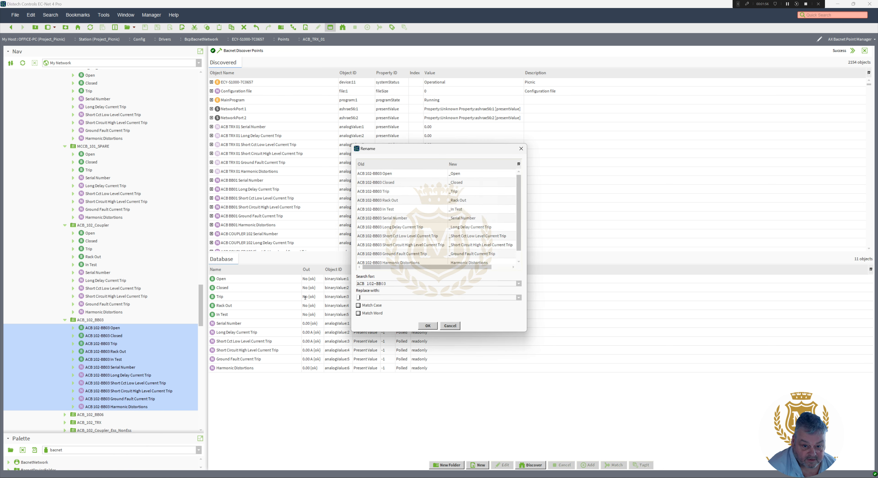
{"action": "key", "text": "BackSpace"}
{"action": "left_click", "coordinate": [427, 325]}
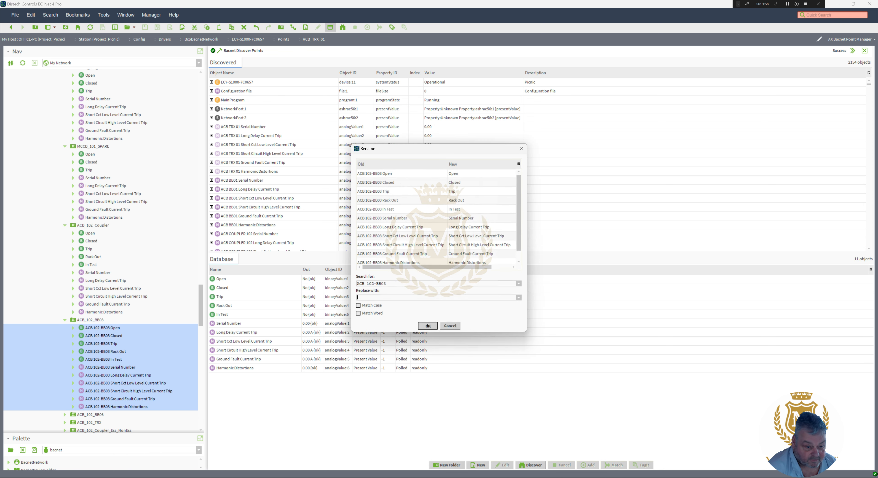
Expand the ACB_102_BB06 folder and copy the prefix "ACB 102-BB06 " with its trailing space from the Open point's name
{"action": "left_click_drag", "start_coordinate": [199, 314], "coordinate": [206, 341]}
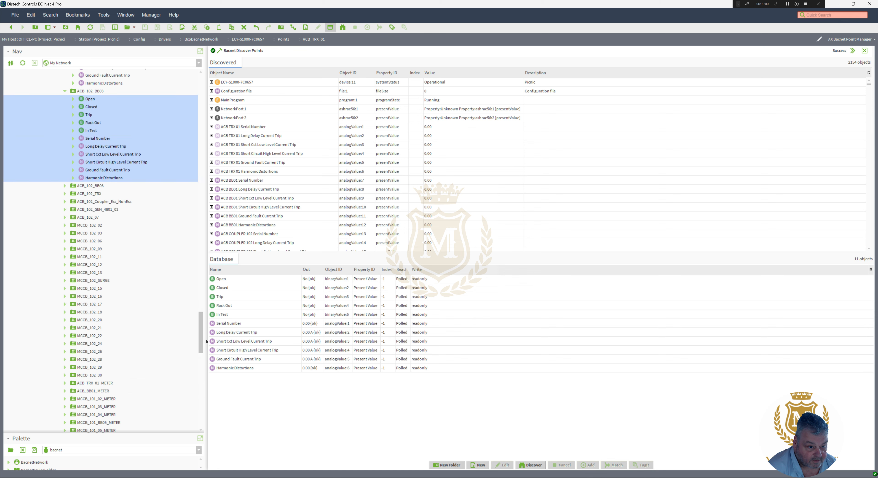
{"action": "left_click", "coordinate": [65, 186]}
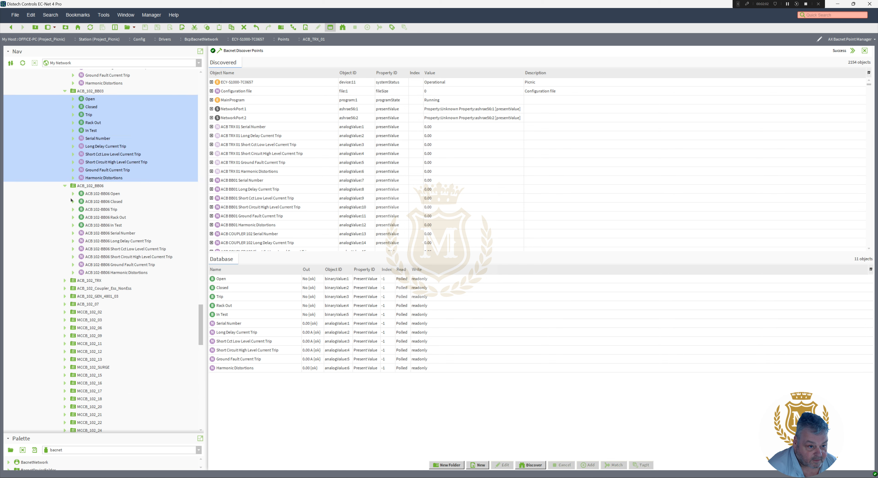
{"action": "right_click", "coordinate": [94, 193]}
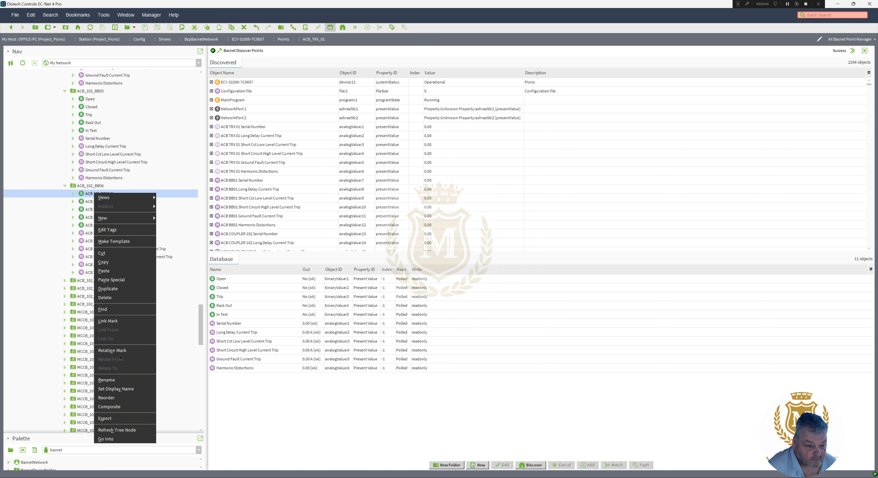
{"action": "left_click", "coordinate": [122, 379]}
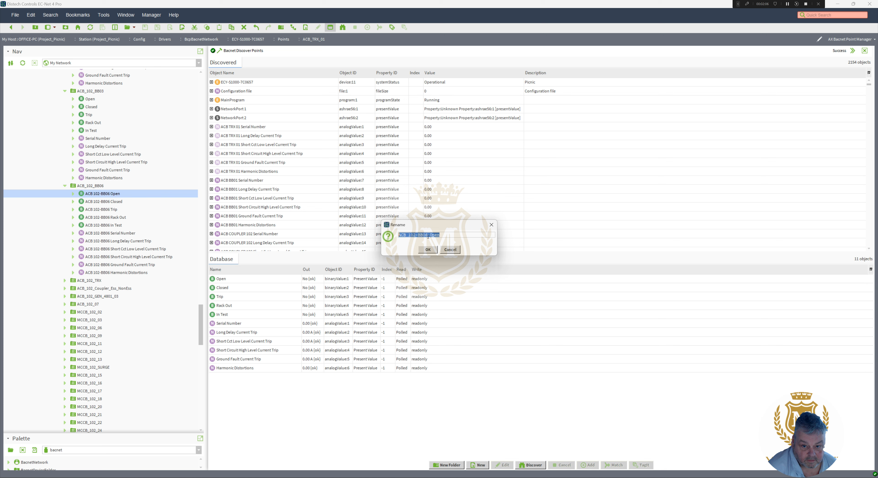
{"action": "left_click_drag", "start_coordinate": [429, 235], "coordinate": [340, 240]}
{"action": "key", "text": "ctrl+c"}
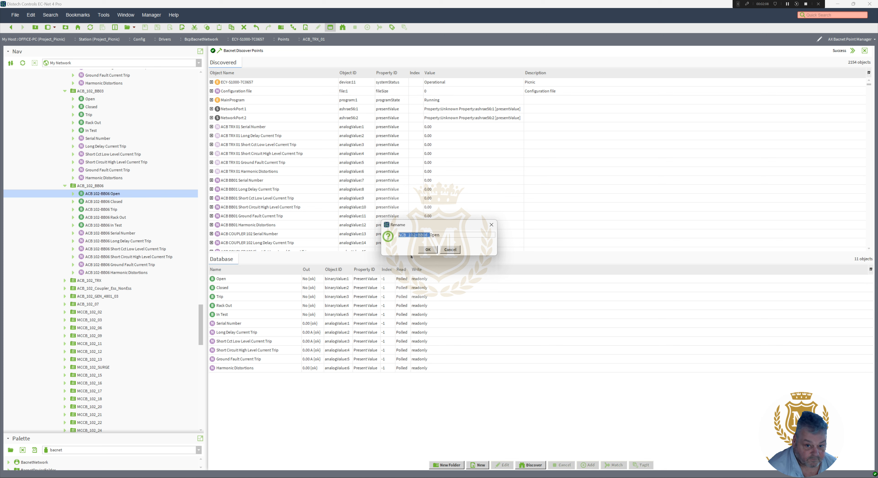
{"action": "left_click", "coordinate": [428, 250]}
Batch rename all points in ACB_102_BB06, replacing the copied prefix "ACB 102-BB06 " with nothing
{"action": "left_click", "coordinate": [119, 273], "text": "shift"}
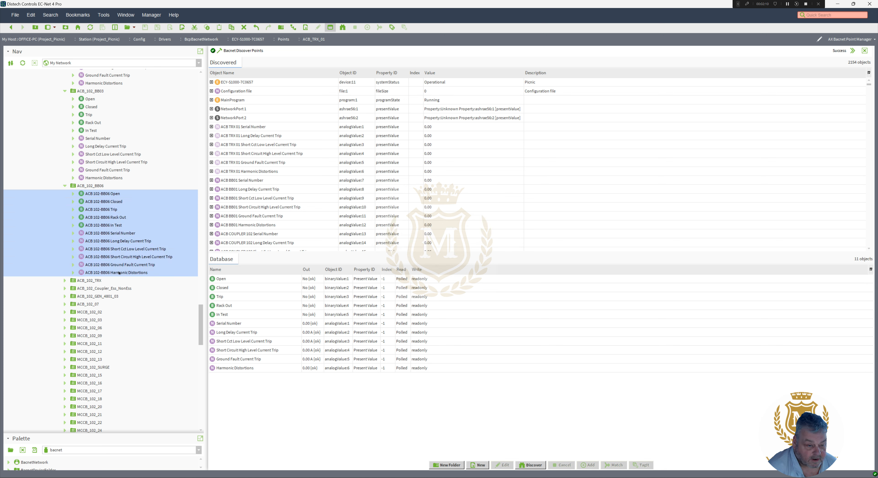
{"action": "right_click", "coordinate": [104, 197]}
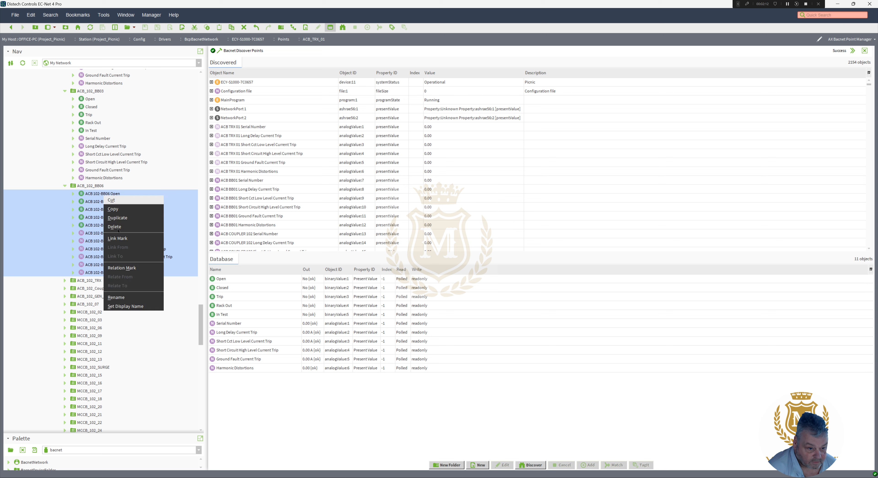
{"action": "left_click", "coordinate": [126, 295]}
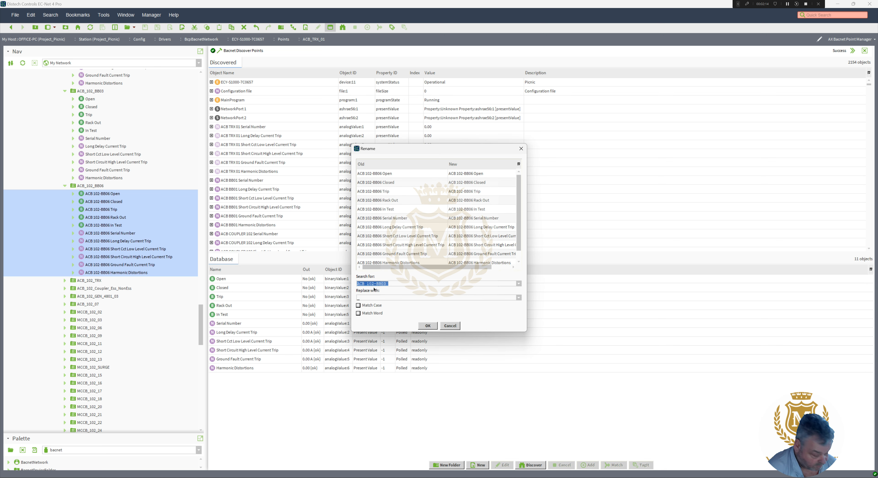
{"action": "key", "text": "ctrl+v"}
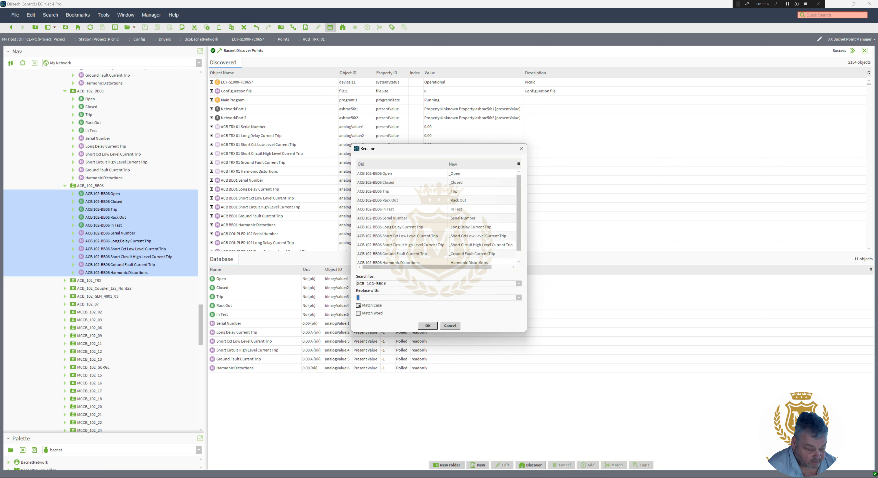
{"action": "key", "text": "BackSpace"}
{"action": "left_click", "coordinate": [428, 325]}
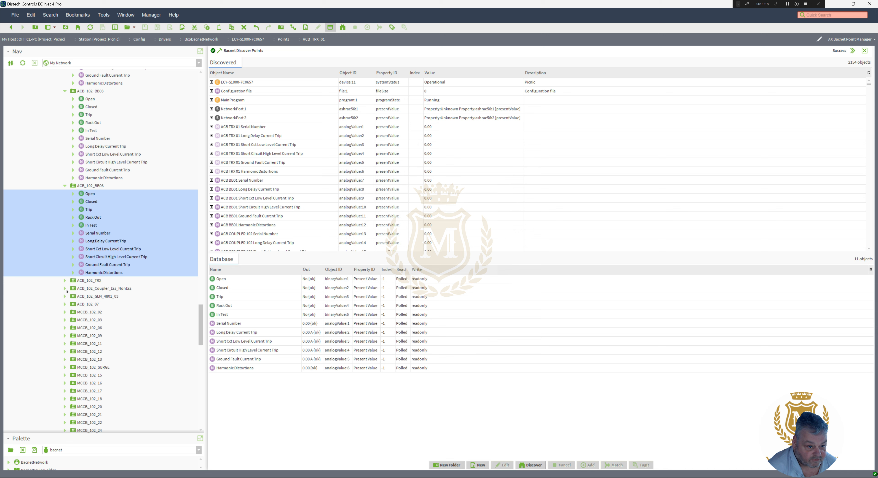
Expand the ACB_102_TRX folder and copy the prefix "ACB 102-TRX " with its trailing space from the Open point's name
{"action": "left_click", "coordinate": [64, 281]}
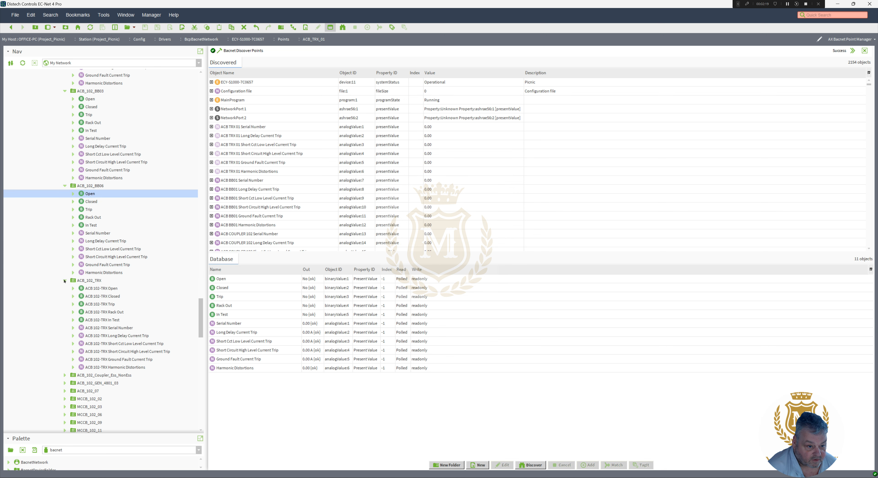
{"action": "left_click", "coordinate": [94, 289]}
{"action": "right_click", "coordinate": [93, 290]}
{"action": "left_click", "coordinate": [118, 412]}
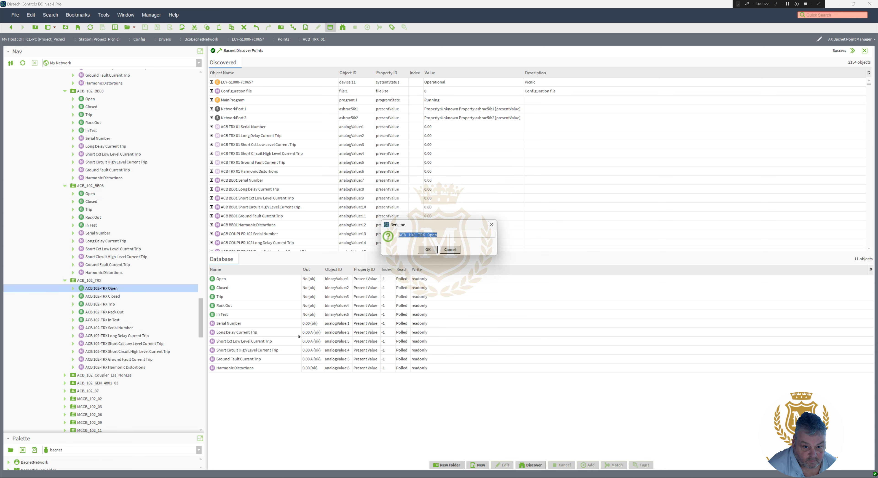
{"action": "left_click_drag", "start_coordinate": [427, 235], "coordinate": [332, 239]}
{"action": "key", "text": "ctrl+c"}
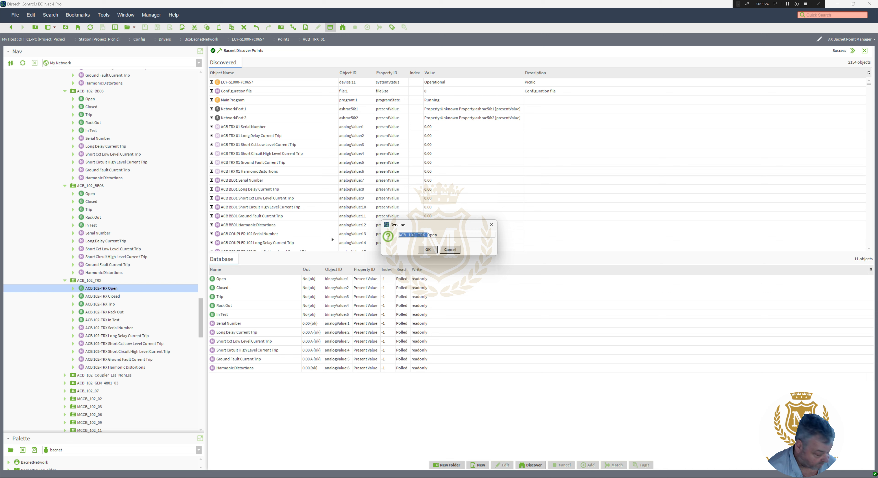
{"action": "left_click", "coordinate": [426, 250]}
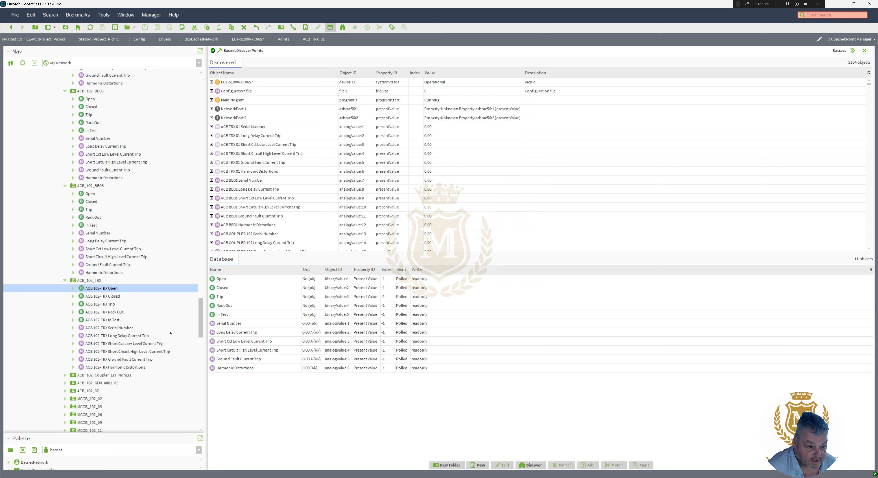
Batch rename all points in ACB_102_TRX, replacing the copied prefix "ACB 102-TRX " with nothing
{"action": "left_click", "coordinate": [115, 367], "text": "shift"}
{"action": "right_click", "coordinate": [114, 368]}
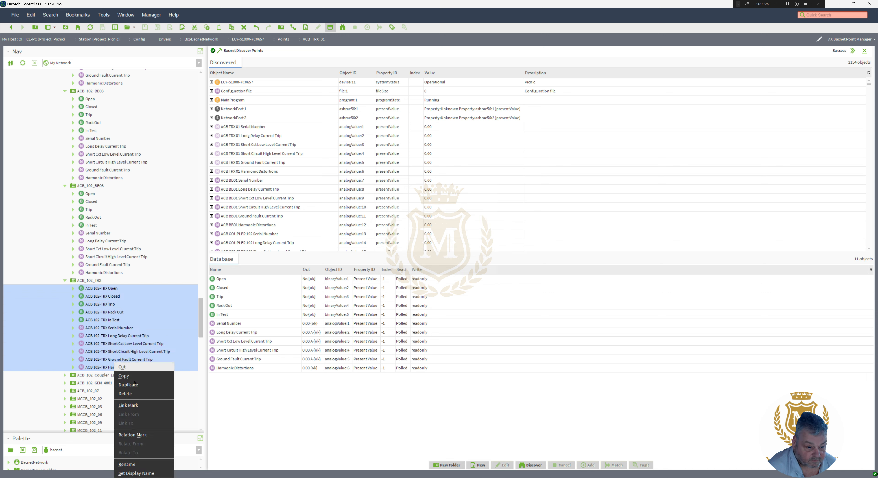
{"action": "left_click", "coordinate": [145, 463]}
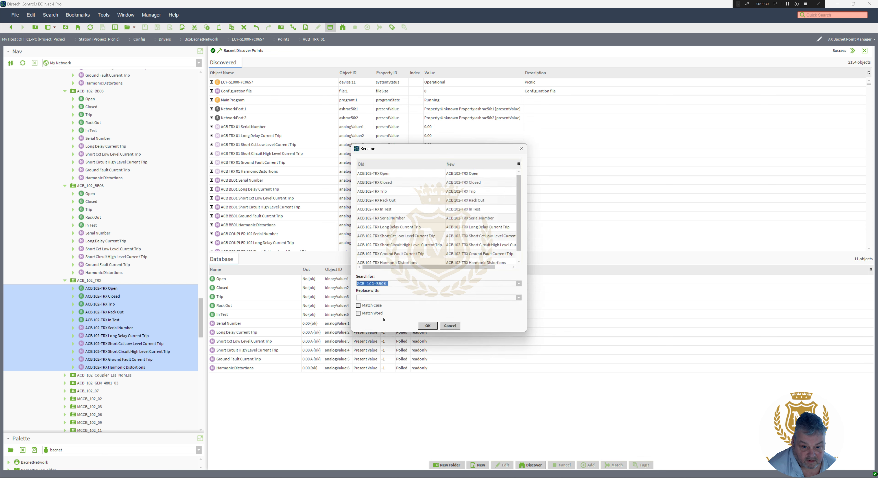
{"action": "key", "text": "ctrl+v"}
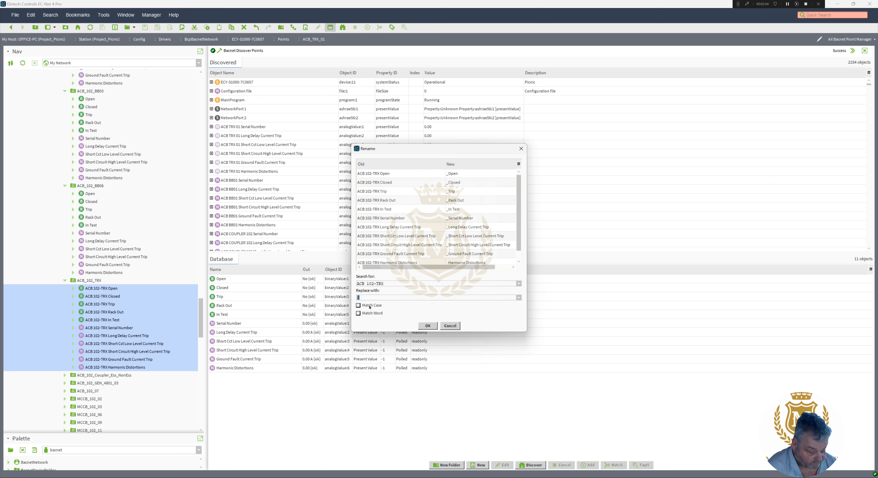
{"action": "key", "text": "BackSpace"}
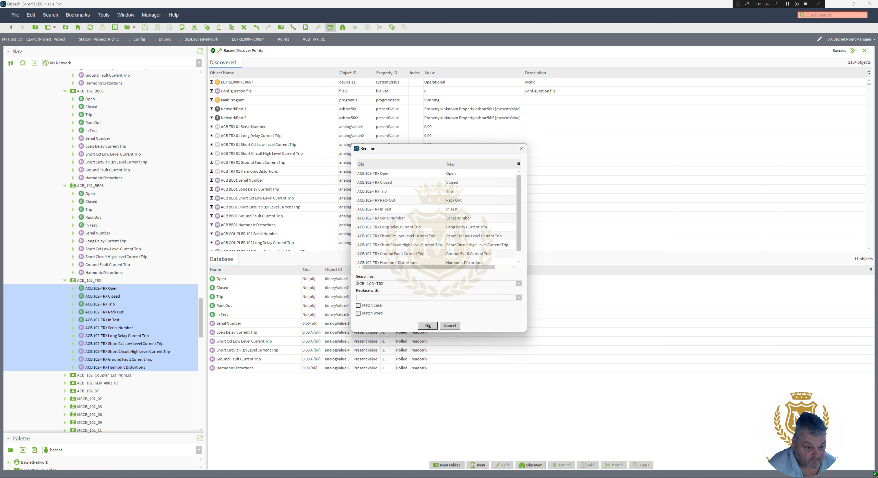
{"action": "left_click", "coordinate": [428, 325]}
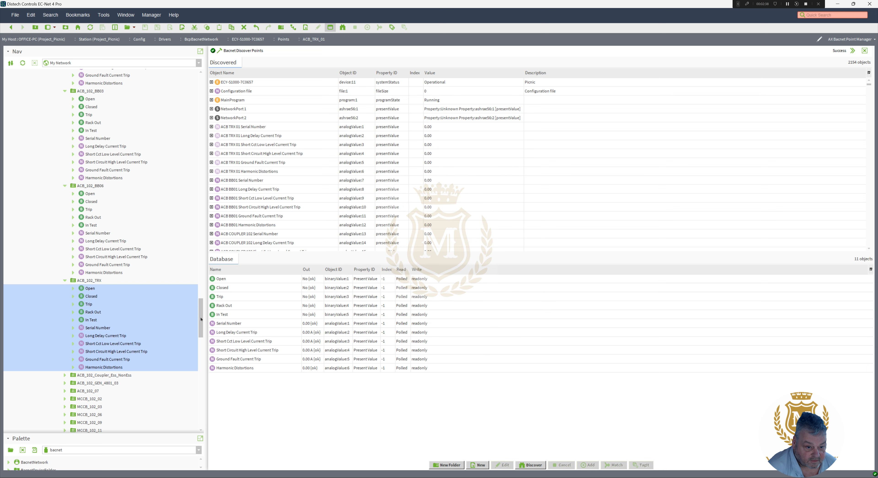
Expand the ACB_102_Coupler_Ess_NonEss folder to show its points
{"action": "left_click_drag", "start_coordinate": [201, 319], "coordinate": [206, 338]}
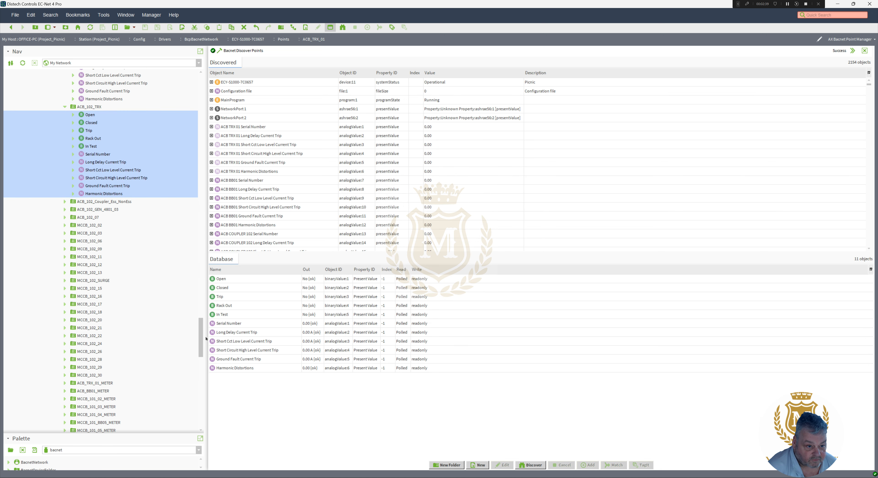
{"action": "left_click", "coordinate": [65, 202]}
{"action": "left_click", "coordinate": [103, 209]}
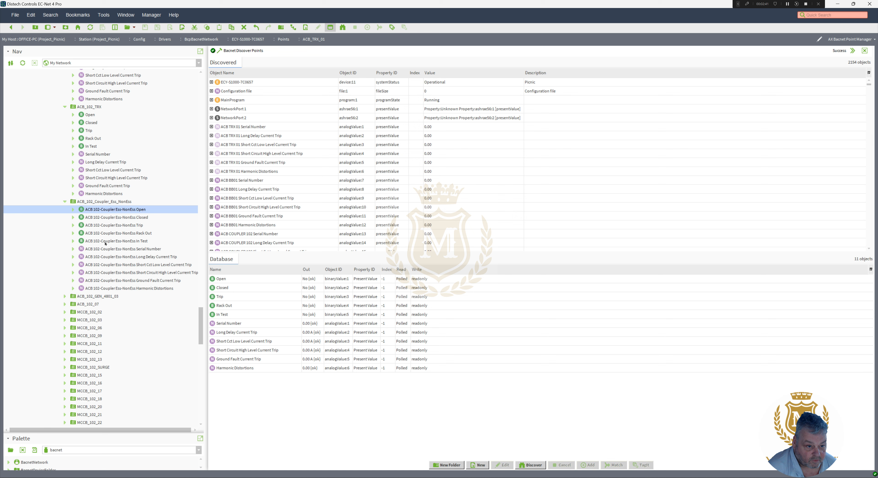
{"action": "left_click", "coordinate": [115, 287], "text": "shift"}
{"action": "right_click", "coordinate": [115, 288]}
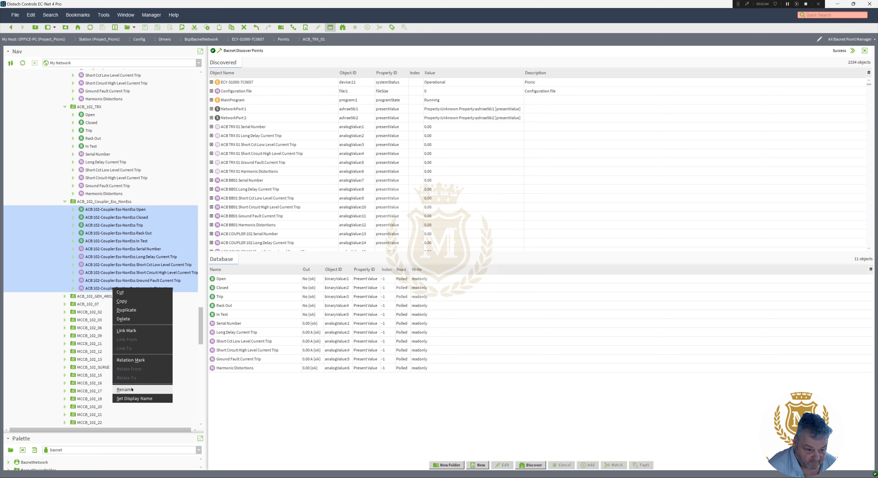
{"action": "left_click", "coordinate": [124, 389]}
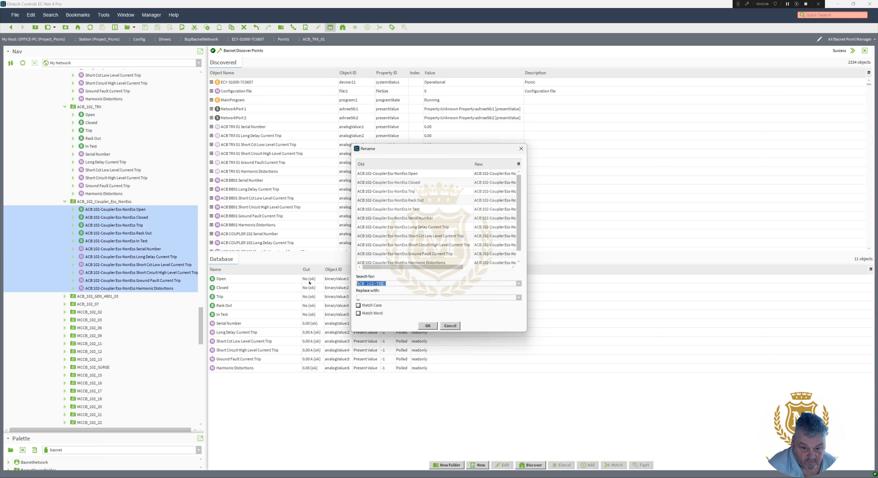
{"action": "left_click", "coordinate": [449, 325]}
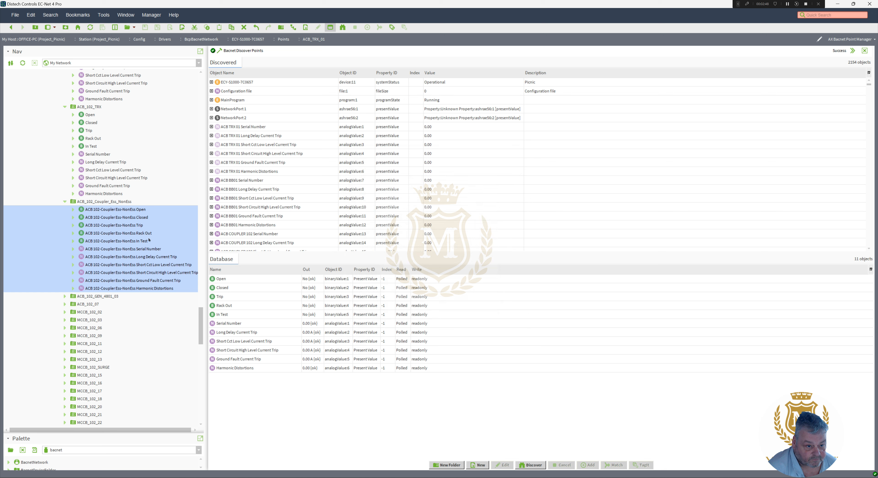
Copy the prefix "ACB 102-Coupler Ess-NonEss " with its trailing space from the Open point's name in ACB_102_Coupler_Ess_NonEss
{"action": "left_click", "coordinate": [116, 210]}
{"action": "right_click", "coordinate": [116, 210]}
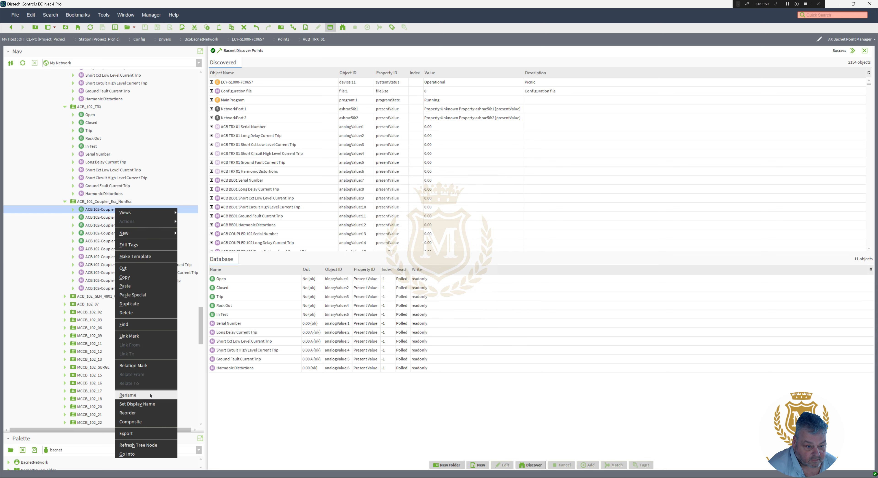
{"action": "left_click", "coordinate": [124, 394]}
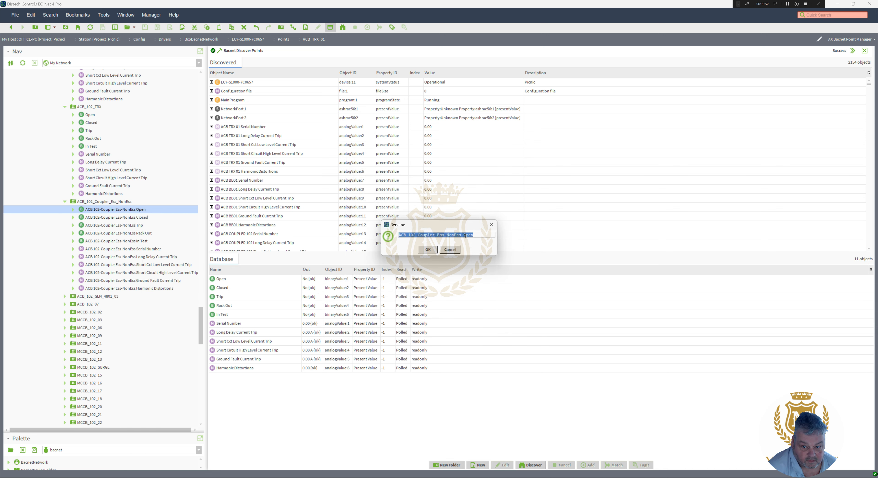
{"action": "left_click_drag", "start_coordinate": [462, 235], "coordinate": [331, 239]}
{"action": "key", "text": "ctrl+c"}
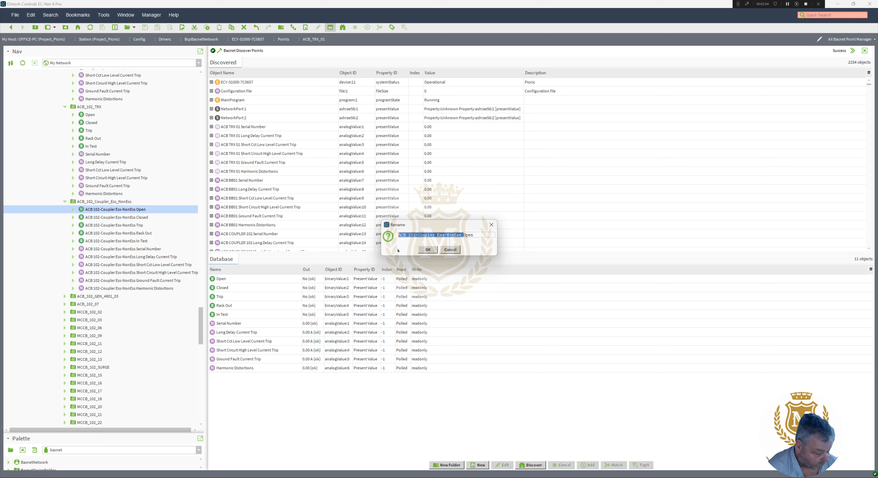
{"action": "left_click", "coordinate": [428, 251]}
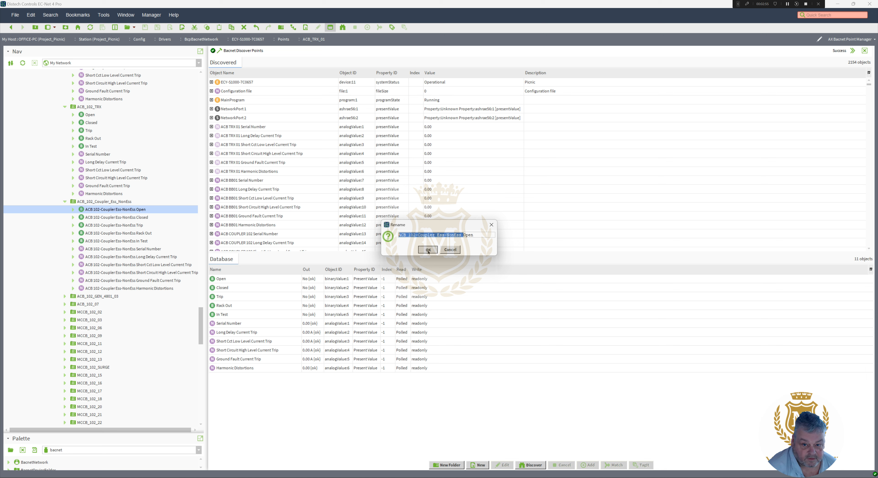
Batch rename all points in ACB_102_Coupler_Ess_NonEss, replacing the copied prefix "ACB 102-Coupler Ess-NonEss " with nothing
{"action": "left_click", "coordinate": [127, 289], "text": "shift"}
{"action": "right_click", "coordinate": [127, 289]}
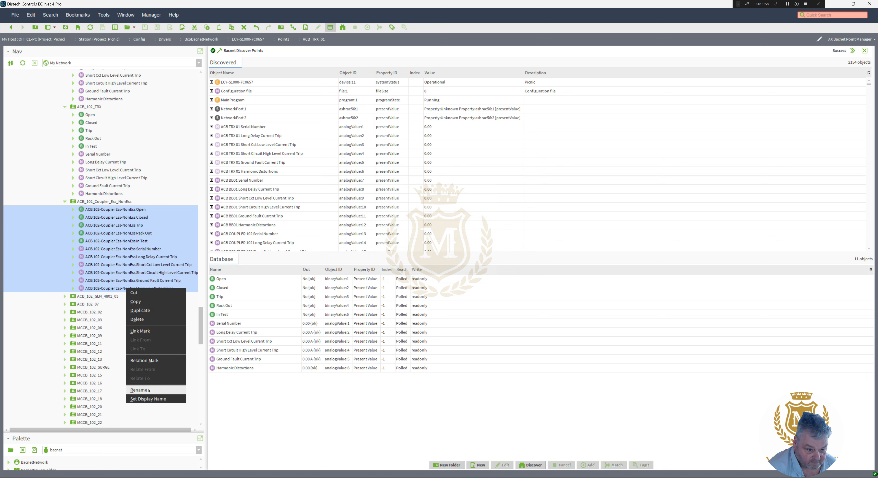
{"action": "left_click", "coordinate": [139, 390]}
{"action": "key", "text": "ctrl+v"}
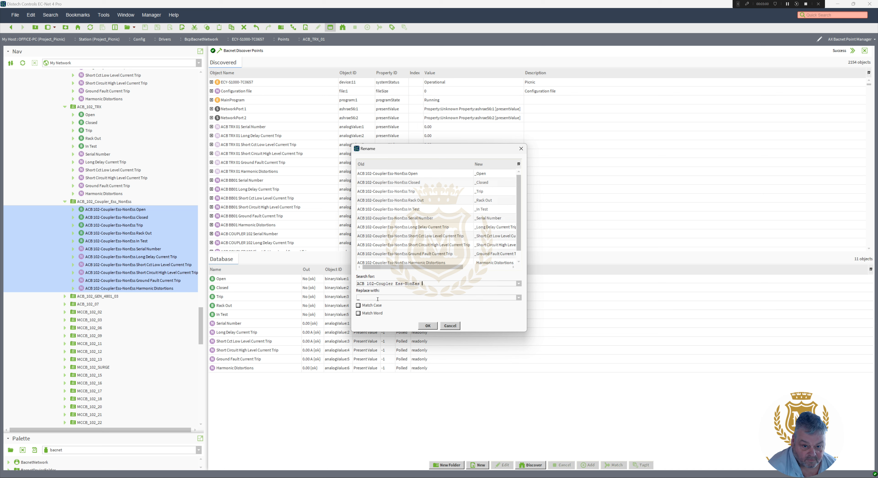
{"action": "key", "text": "BackSpace"}
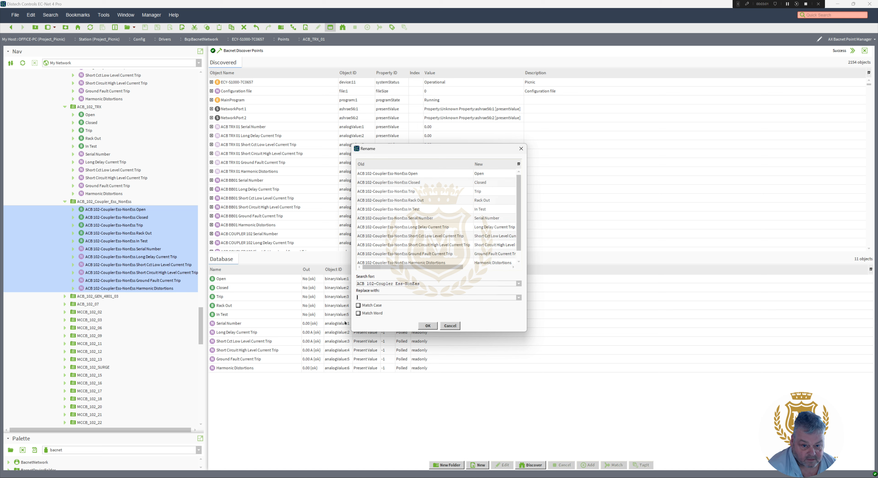
{"action": "left_click", "coordinate": [428, 325]}
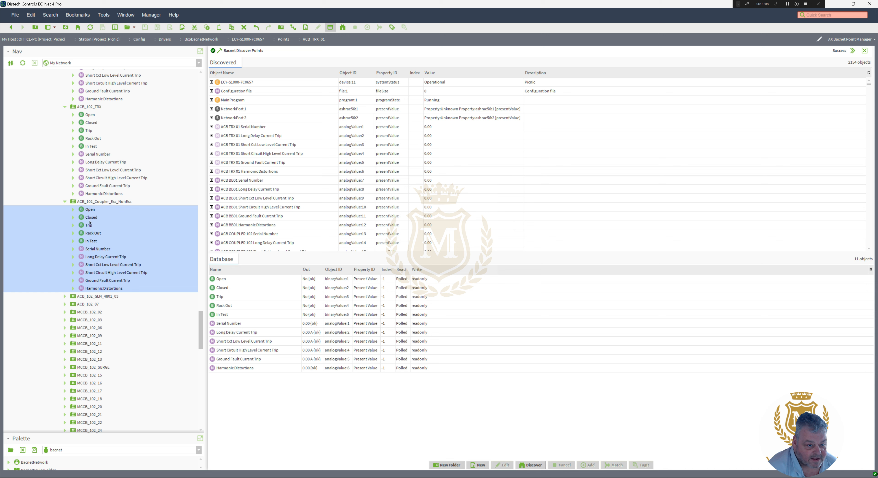
Expand the ACB_102_GEN_4801_03 folder and copy the prefix "ACB 102-GEN 4801-03 " with its trailing space from the Open point's name
{"action": "left_click", "coordinate": [65, 296]}
{"action": "left_click", "coordinate": [108, 304]}
{"action": "right_click", "coordinate": [108, 304]}
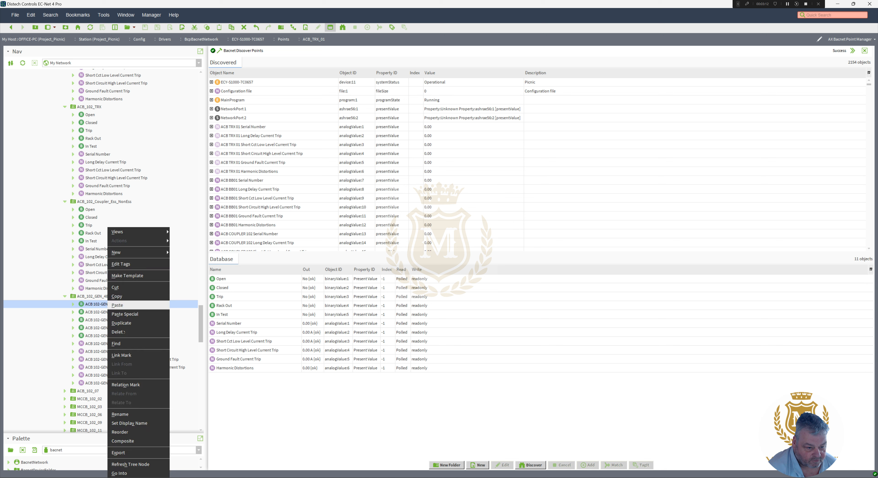
{"action": "left_click", "coordinate": [130, 414]}
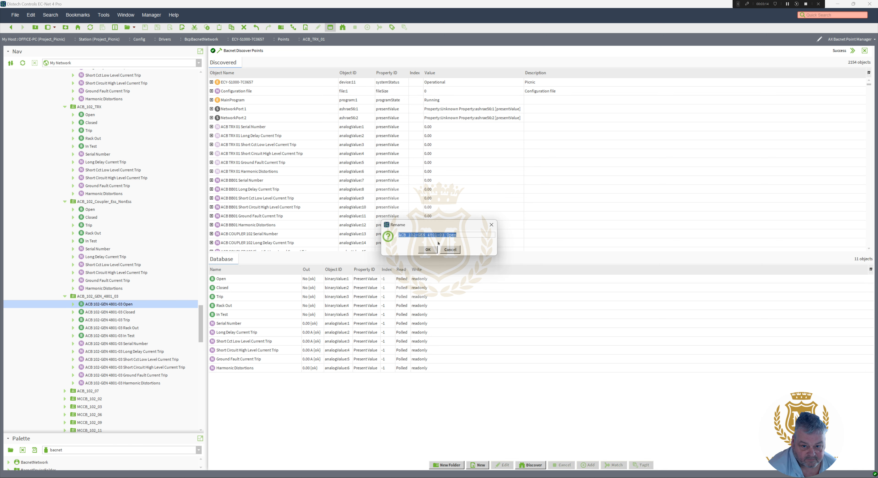
{"action": "left_click", "coordinate": [448, 234]}
{"action": "left_click_drag", "start_coordinate": [446, 235], "coordinate": [333, 240]}
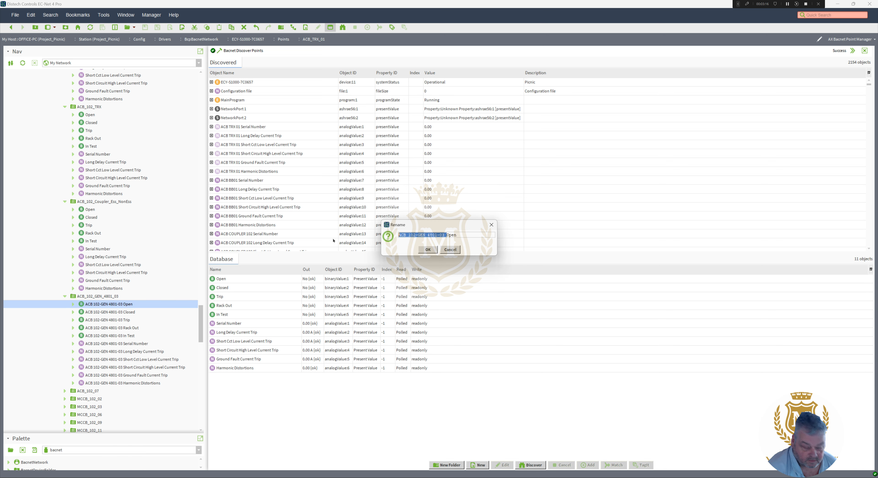
{"action": "left_click", "coordinate": [430, 252]}
Batch rename all points in ACB_102_GEN_4801_03, replacing the copied prefix "ACB 102-GEN 4801-03 " with nothing
{"action": "left_click", "coordinate": [133, 383], "text": "shift"}
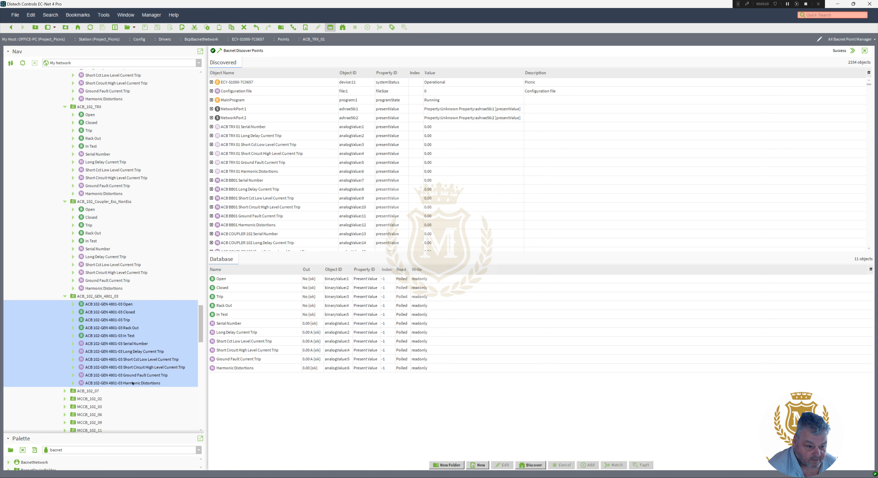
{"action": "right_click", "coordinate": [133, 383]}
{"action": "left_click", "coordinate": [144, 464]}
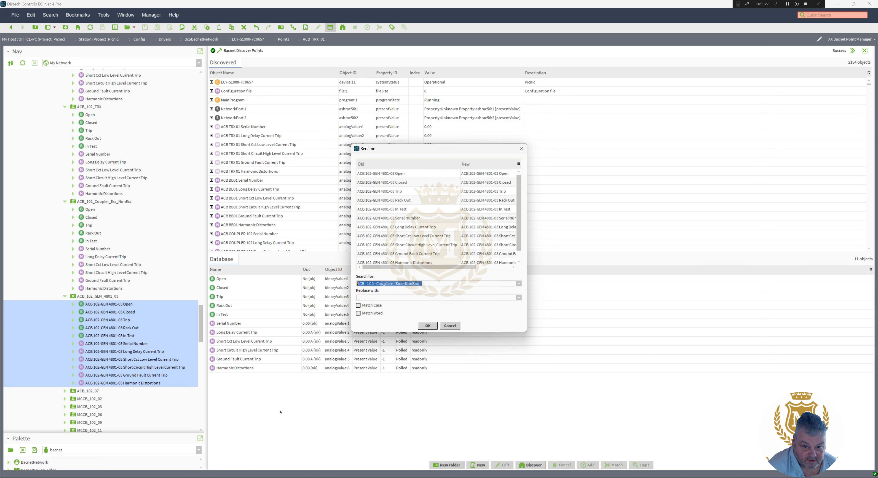
{"action": "key", "text": "End"}
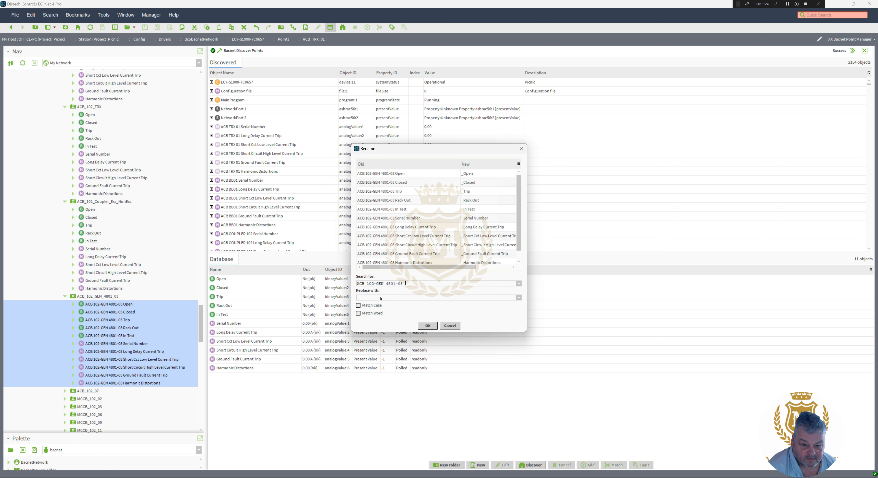
{"action": "key", "text": "BackSpace"}
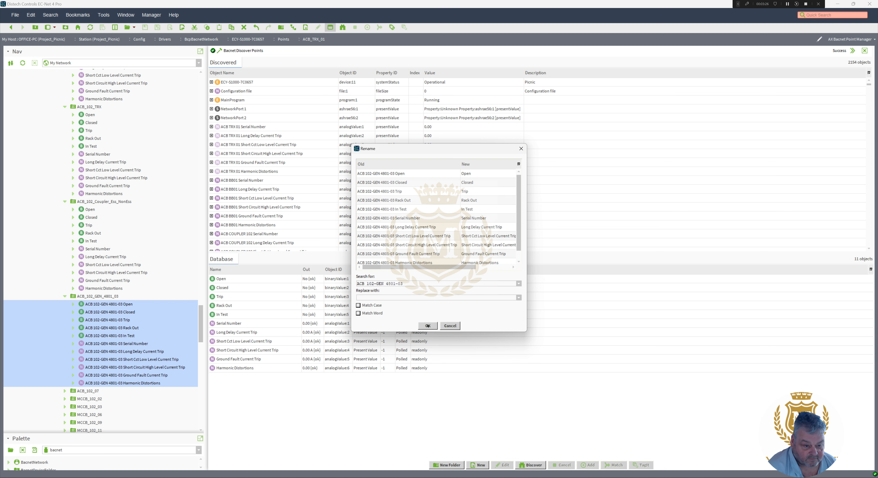
{"action": "left_click", "coordinate": [428, 326]}
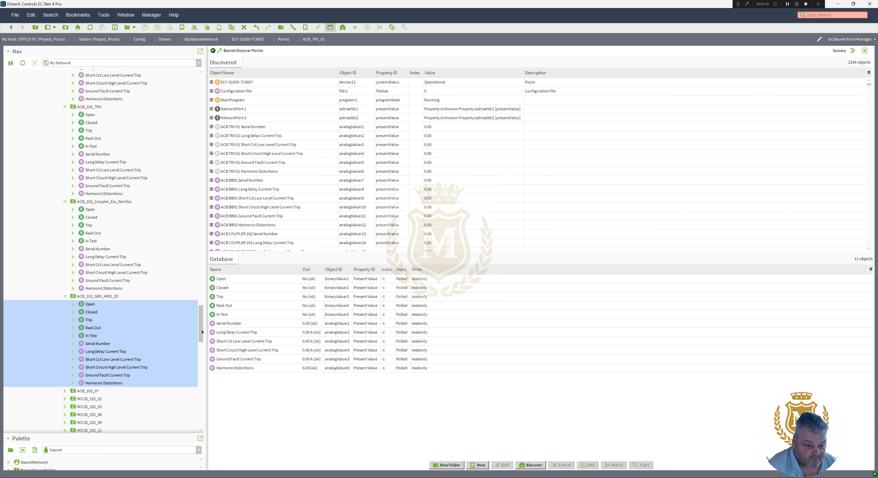
Copy the prefix "ACB TRX 01 METER " with its trailing space from the Serial Number point's name in the ACB_TRX_01_METER folder
{"action": "left_click_drag", "start_coordinate": [201, 332], "coordinate": [202, 349]}
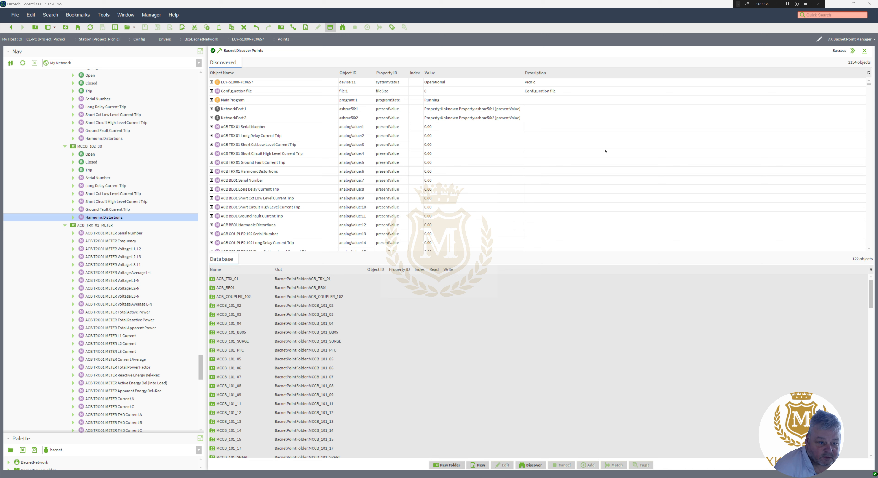
{"action": "left_click", "coordinate": [106, 233]}
{"action": "right_click", "coordinate": [106, 234]}
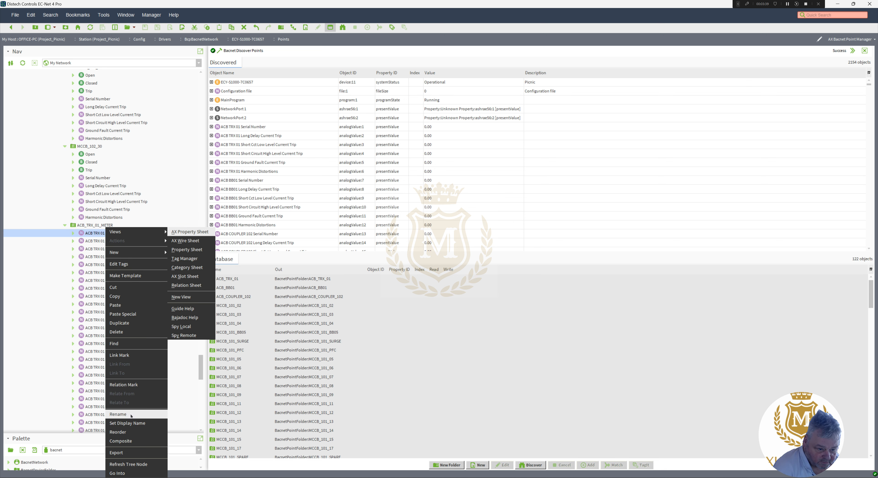
{"action": "left_click", "coordinate": [118, 414]}
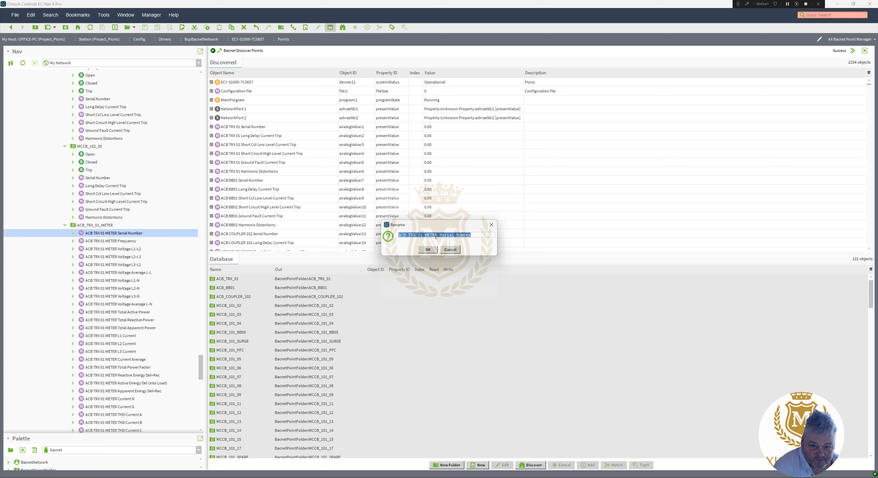
{"action": "left_click_drag", "start_coordinate": [439, 235], "coordinate": [368, 242]}
{"action": "key", "text": "ctrl+c"}
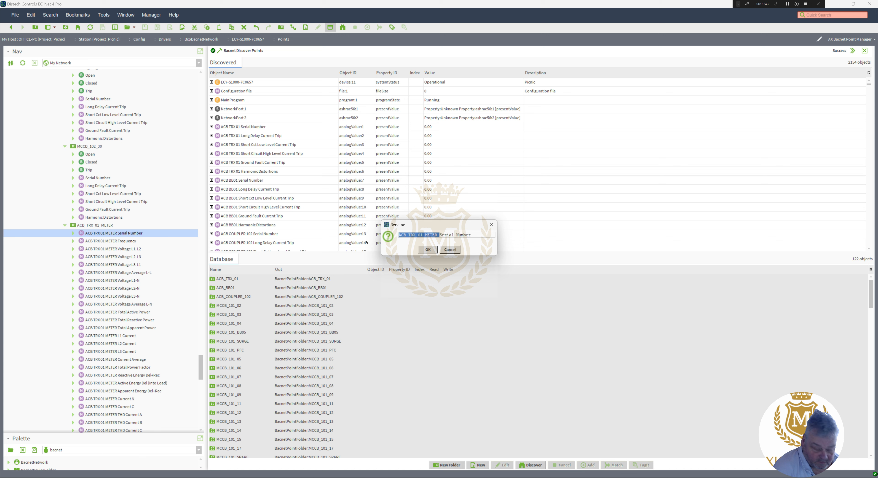
{"action": "left_click", "coordinate": [426, 251]}
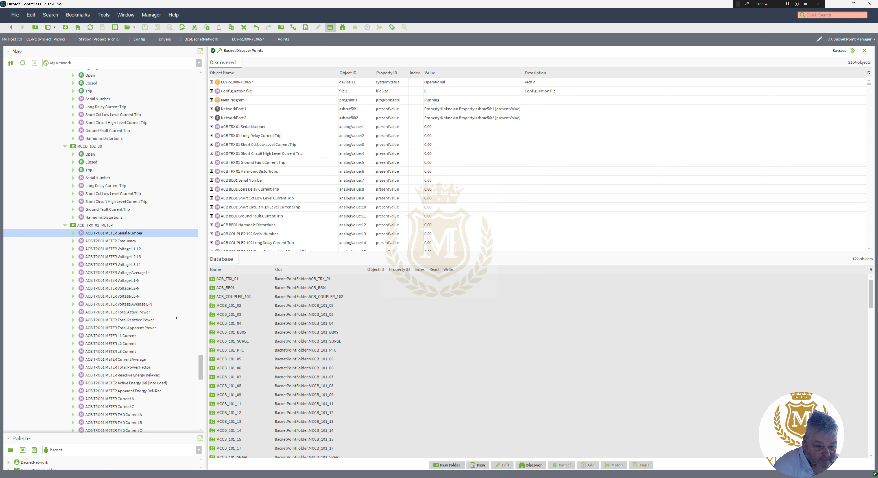
Batch rename all points in ACB_TRX_01_METER, replacing the copied prefix "ACB TRX 01 METER " with nothing
{"action": "left_click_drag", "start_coordinate": [200, 372], "coordinate": [200, 377]}
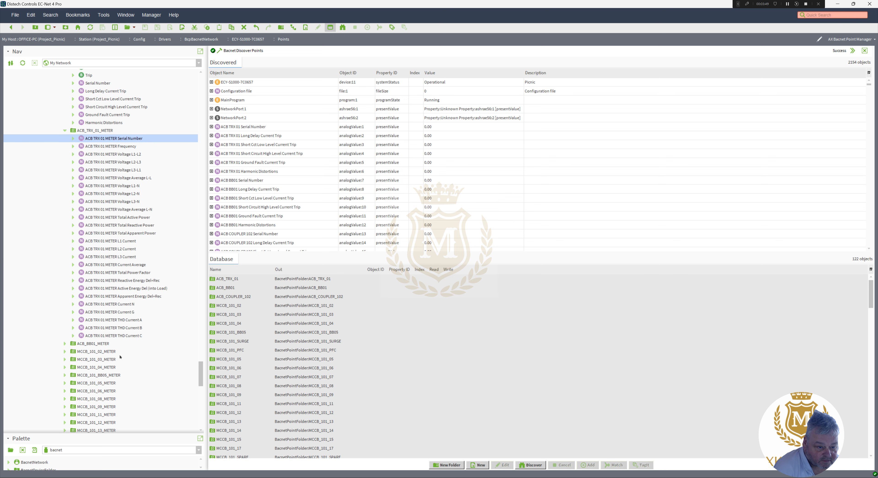
{"action": "left_click", "coordinate": [109, 336], "text": "shift"}
{"action": "right_click", "coordinate": [109, 335]}
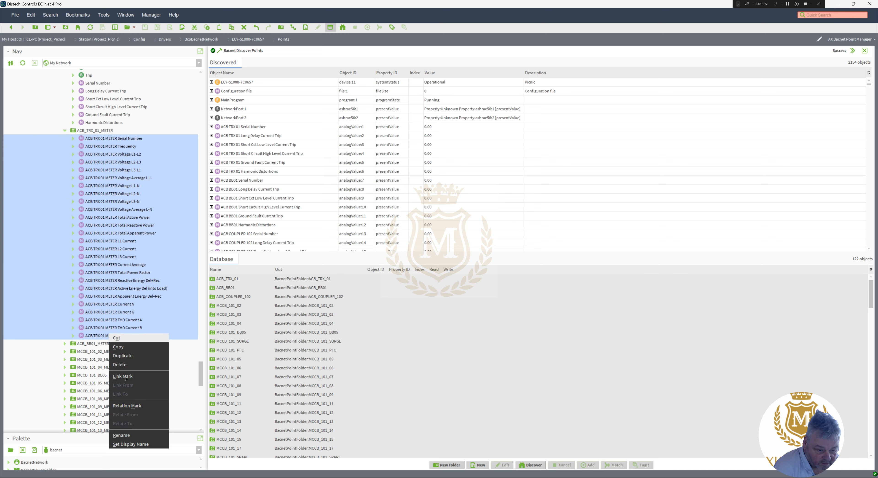
{"action": "left_click", "coordinate": [123, 444]}
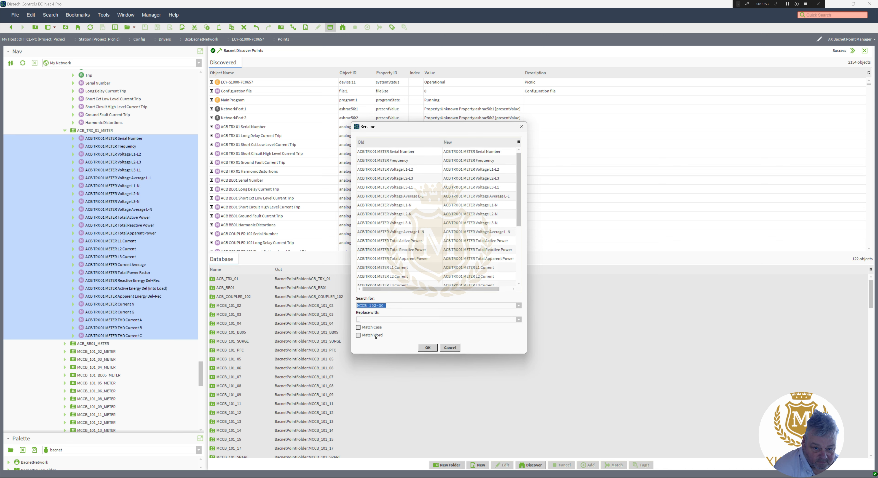
{"action": "key", "text": "ctrl+v"}
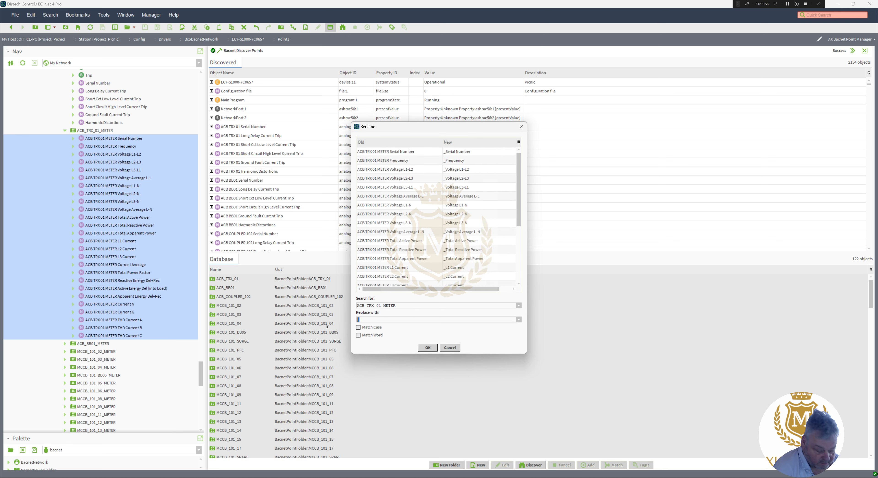
{"action": "key", "text": "BackSpace"}
{"action": "left_click", "coordinate": [428, 347]}
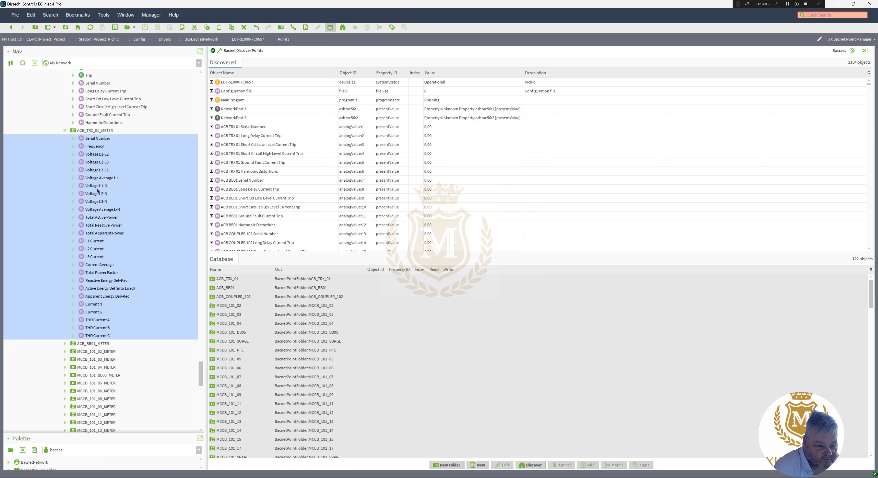
Expand the ACB_BB01_METER folder and copy the prefix "ACB BB01 METER " with its trailing space from the Serial Number point's name
{"action": "left_click", "coordinate": [66, 343]}
{"action": "left_click", "coordinate": [99, 233]}
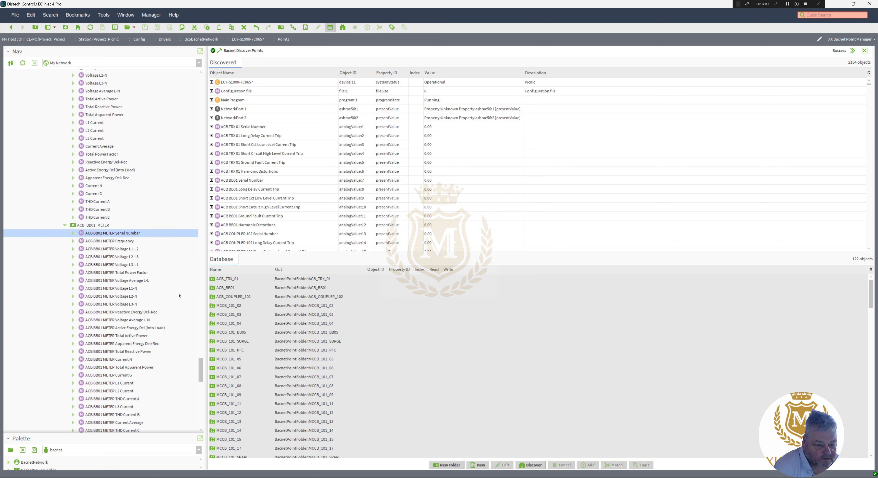
{"action": "scroll", "coordinate": [200, 365], "scroll_direction": "down", "scroll_amount": 3}
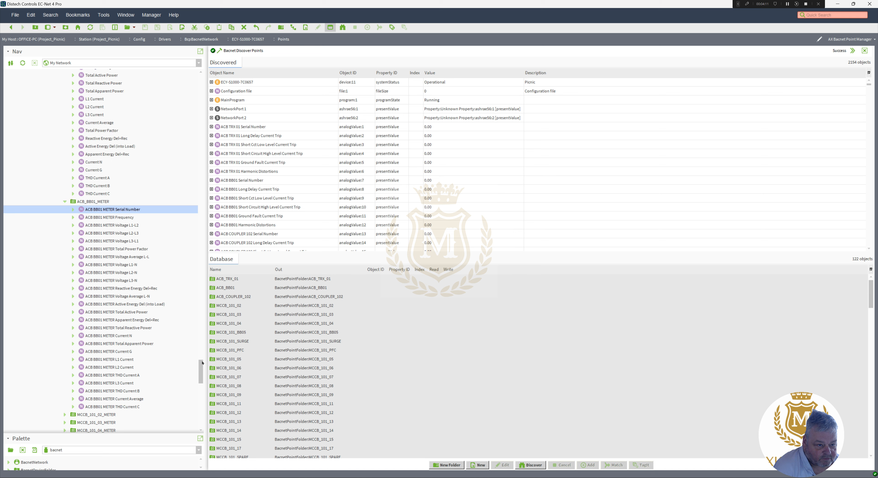
{"action": "right_click", "coordinate": [99, 211]}
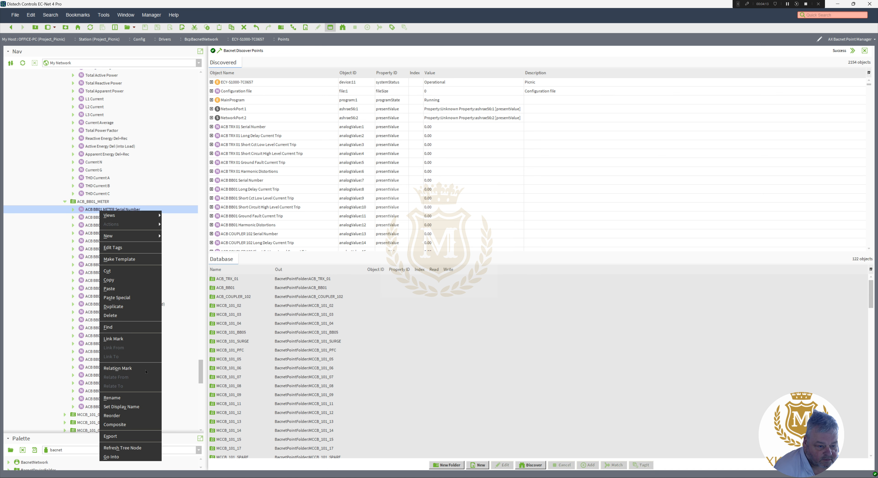
{"action": "left_click", "coordinate": [130, 398]}
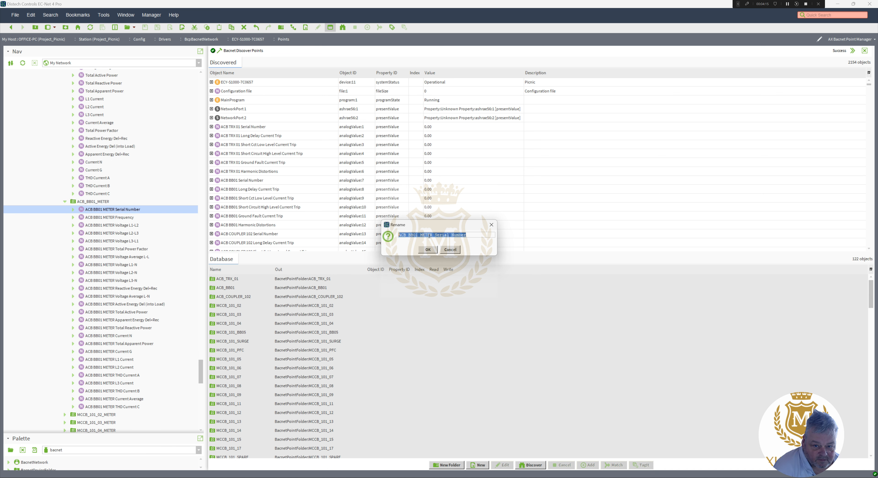
{"action": "left_click_drag", "start_coordinate": [434, 235], "coordinate": [360, 237]}
{"action": "key", "text": "ctrl+c"}
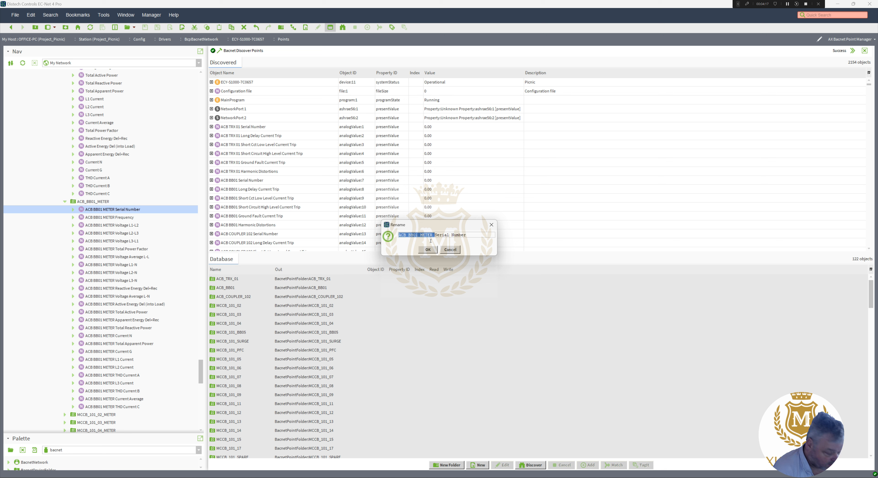
{"action": "left_click", "coordinate": [427, 249]}
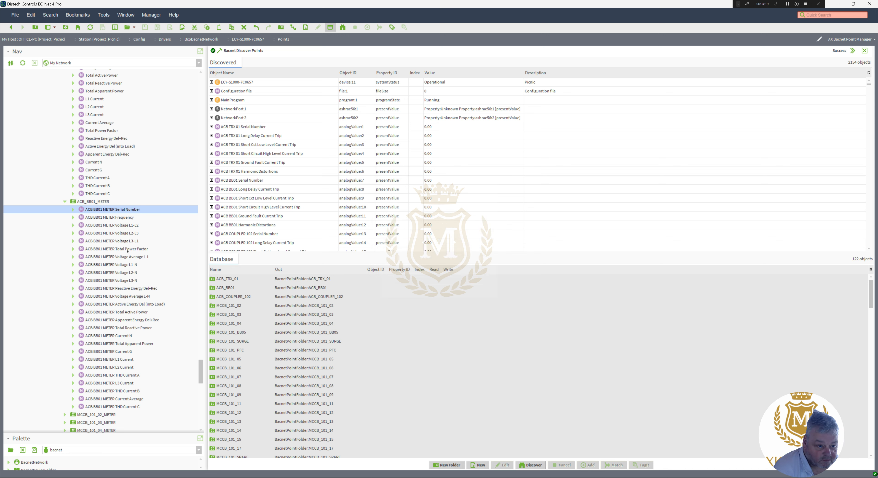
Batch rename all points in ACB_BB01_METER, replacing the copied prefix "ACB BB01 METER " with nothing
{"action": "left_click", "coordinate": [104, 406], "text": "shift"}
{"action": "right_click", "coordinate": [105, 407]}
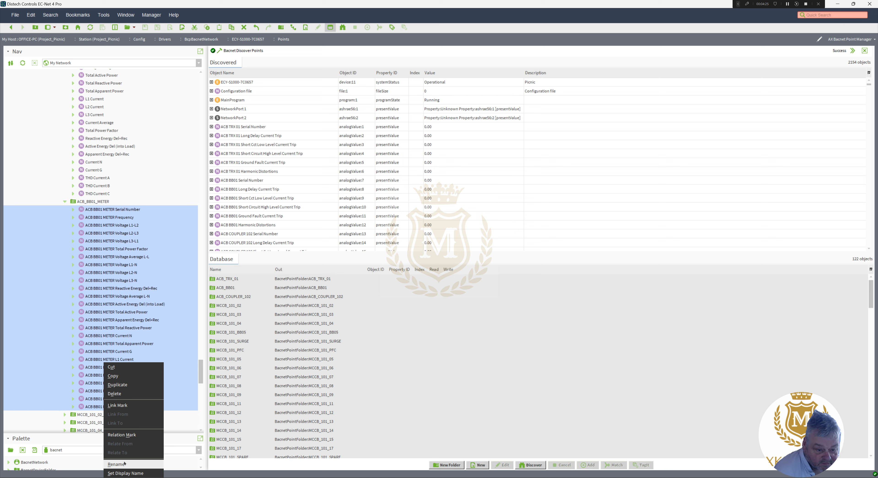
{"action": "left_click", "coordinate": [116, 463]}
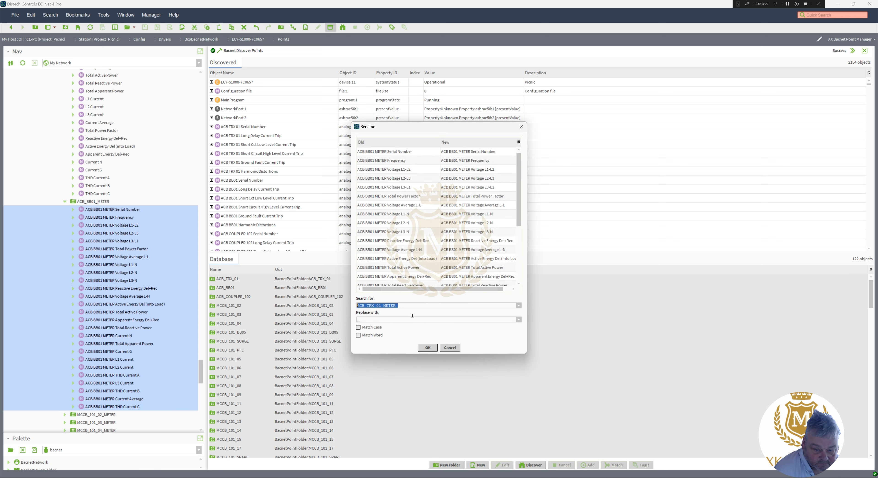
{"action": "key", "text": "ctrl+v"}
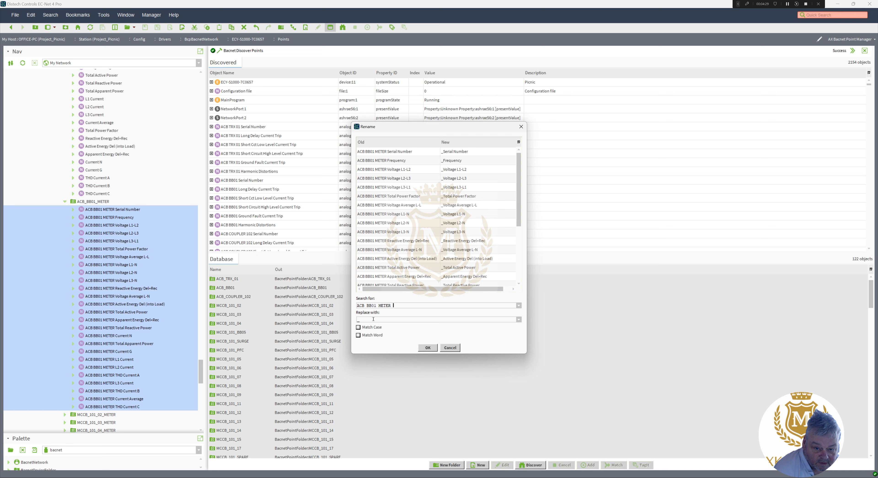
{"action": "key", "text": "BackSpace"}
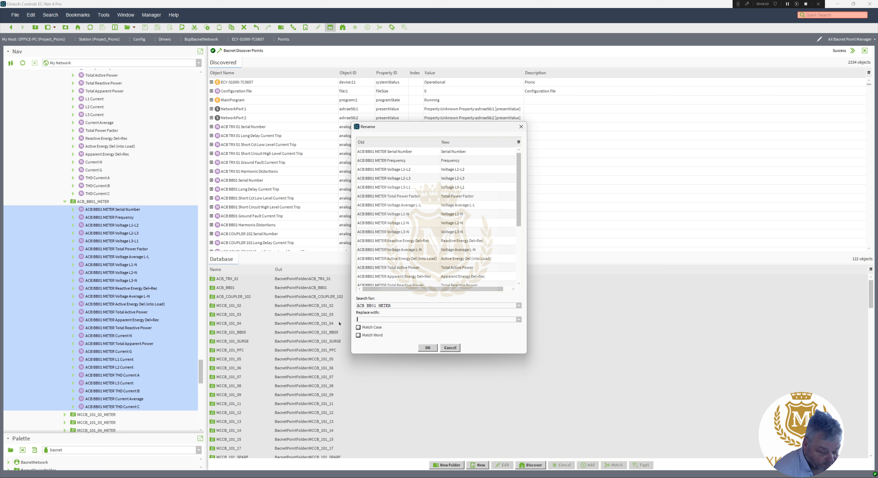
{"action": "left_click", "coordinate": [428, 347]}
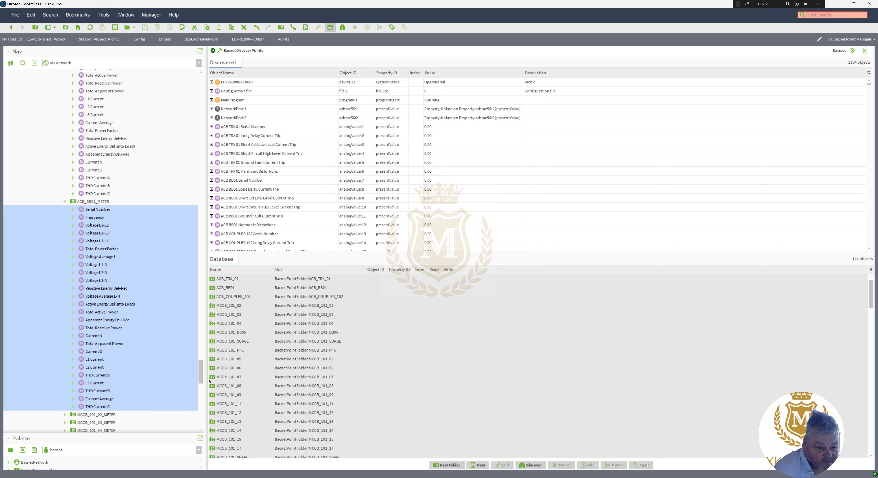
Expand the MCCB_101_02_METER folder and copy the prefix "MCCB 101-02 METER " with its trailing space from the Serial Number point's name
{"action": "left_click_drag", "start_coordinate": [201, 375], "coordinate": [199, 386]}
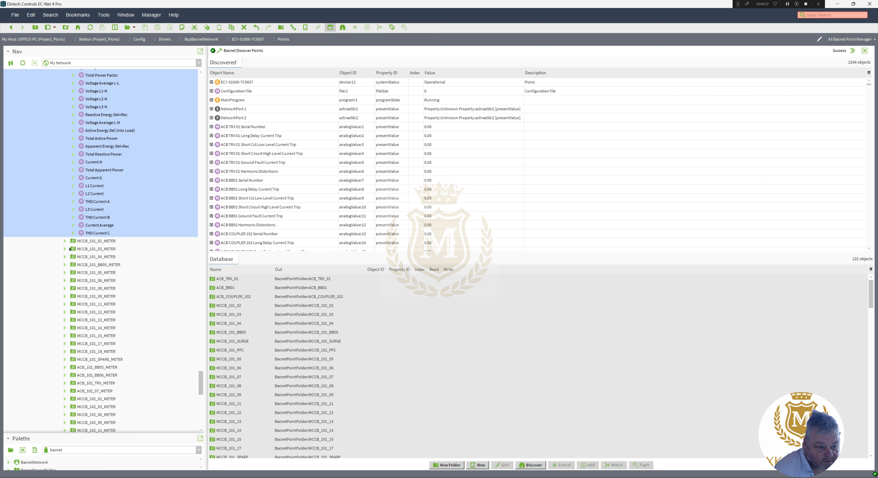
{"action": "left_click", "coordinate": [64, 240]}
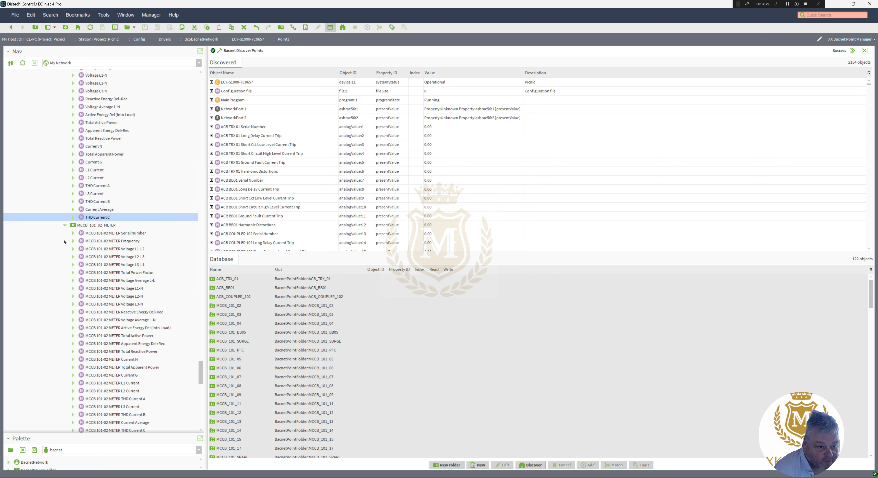
{"action": "left_click", "coordinate": [109, 234]}
{"action": "right_click", "coordinate": [108, 234]}
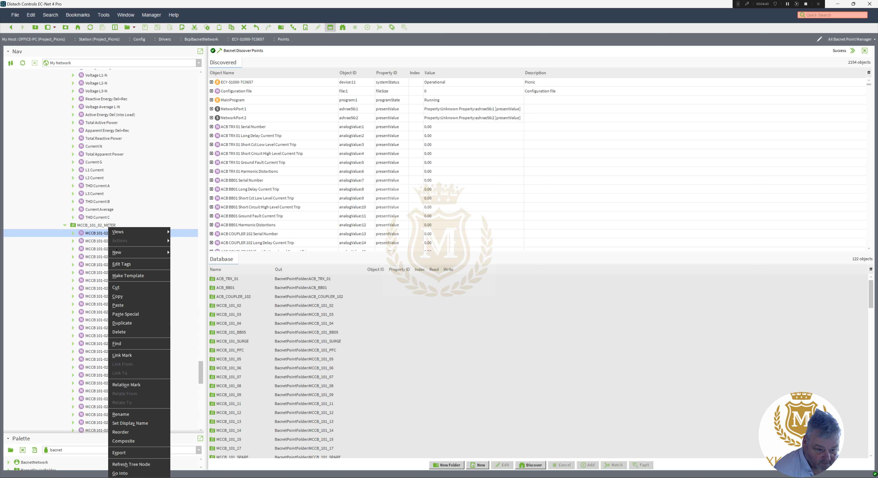
{"action": "left_click", "coordinate": [142, 414]}
{"action": "left_click_drag", "start_coordinate": [440, 235], "coordinate": [354, 238]}
{"action": "key", "text": "ctrl+c"}
{"action": "left_click", "coordinate": [427, 249]}
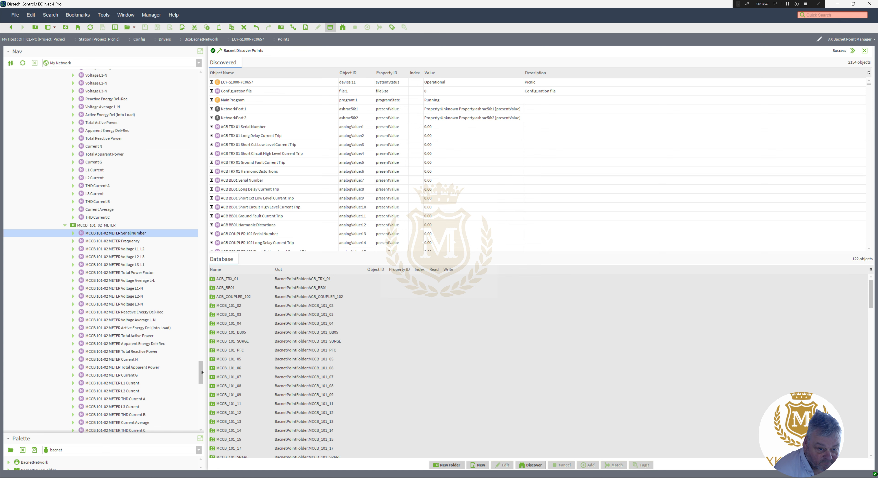
Batch rename all points in MCCB_101_02_METER, replacing the copied prefix "MCCB 101-02 METER " with nothing
{"action": "scroll", "coordinate": [202, 371], "scroll_direction": "down", "scroll_amount": 4}
{"action": "left_click", "coordinate": [106, 344], "text": "shift"}
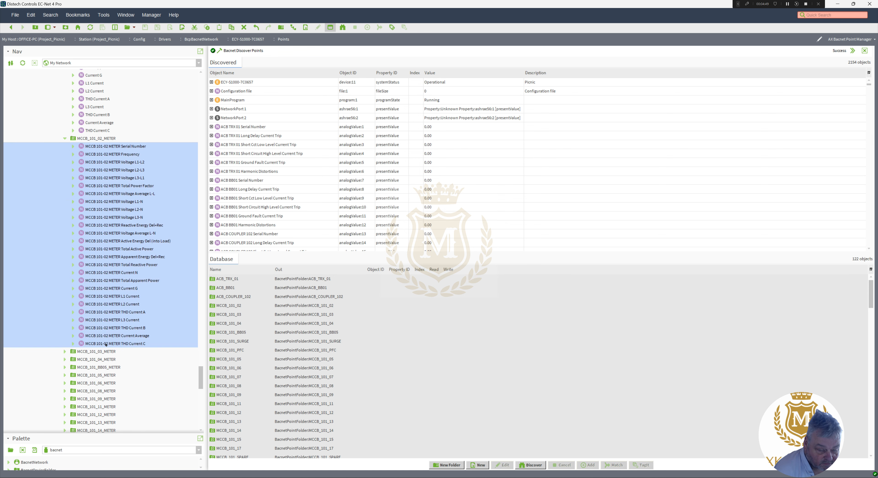
{"action": "right_click", "coordinate": [106, 344]}
{"action": "left_click", "coordinate": [129, 444]}
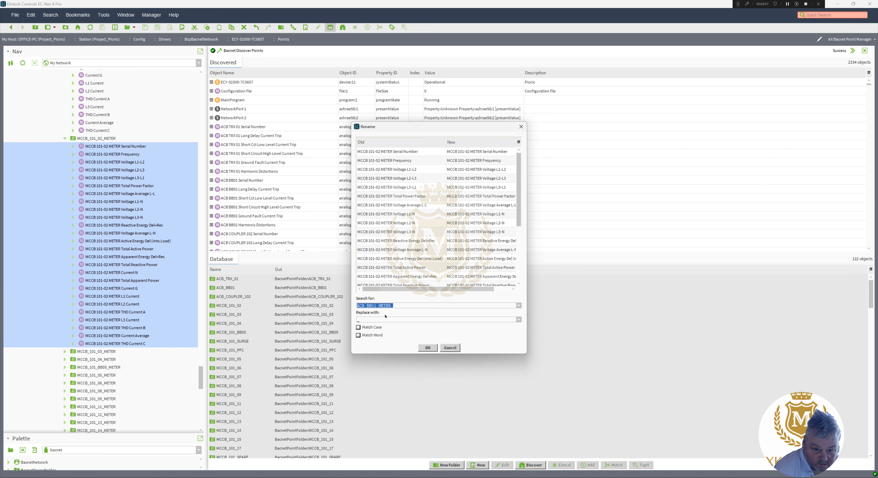
{"action": "key", "text": "ctrl+v"}
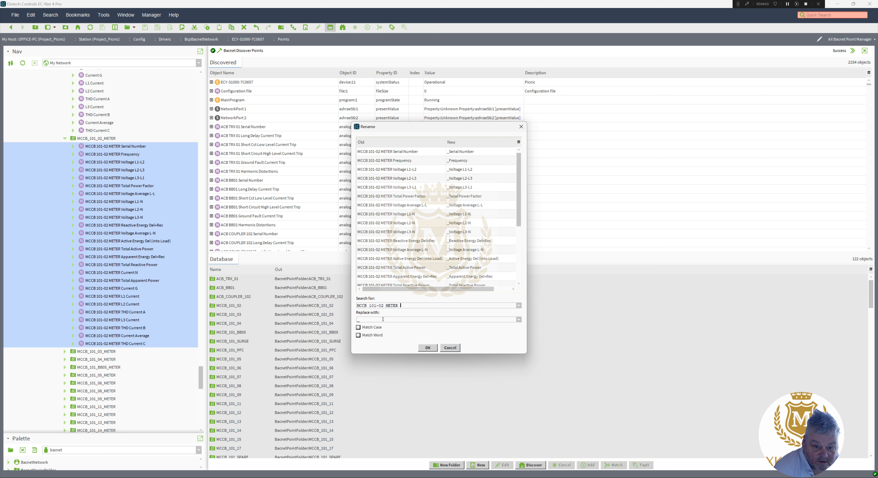
{"action": "key", "text": "BackSpace"}
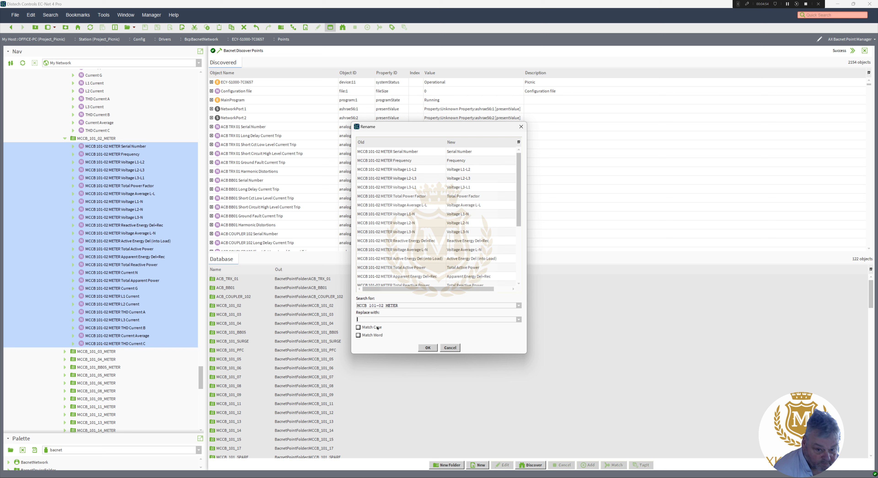
{"action": "left_click", "coordinate": [428, 348]}
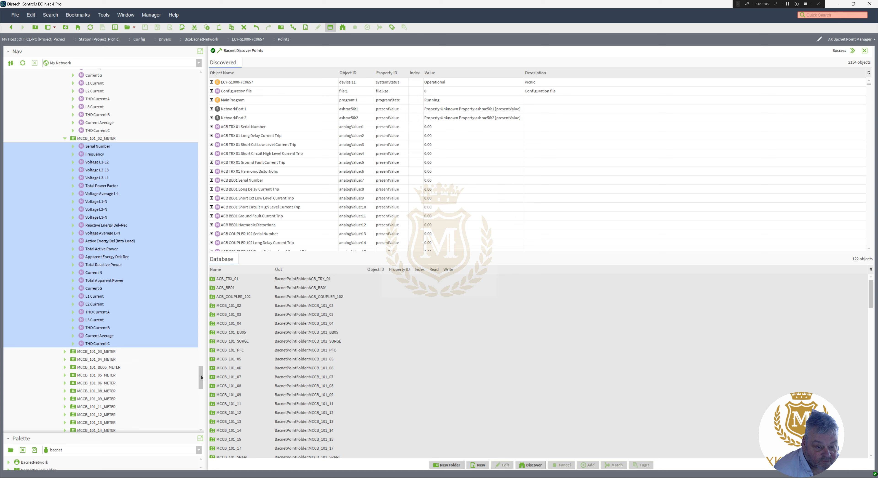
Expand the MCCB_101_03_METER folder and copy the prefix "MCCB 101-03 METER " with its trailing space from the Serial Number point's name
{"action": "left_click_drag", "start_coordinate": [201, 379], "coordinate": [202, 384]}
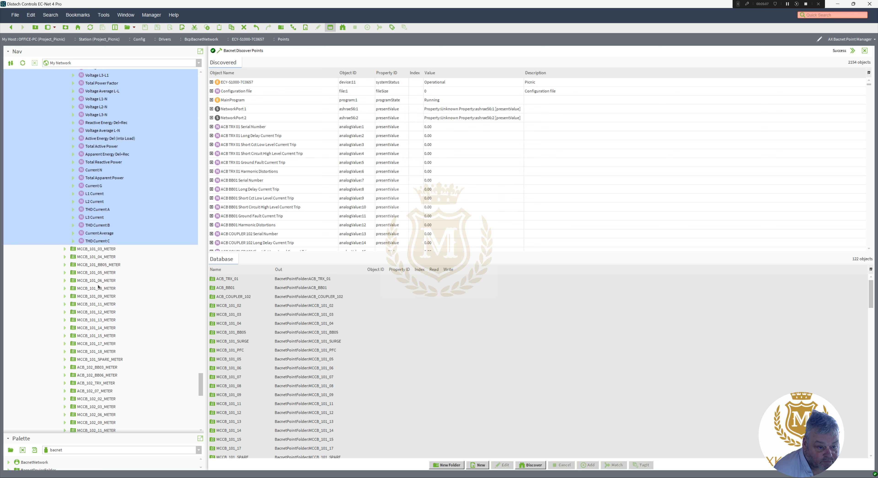
{"action": "left_click", "coordinate": [65, 250]}
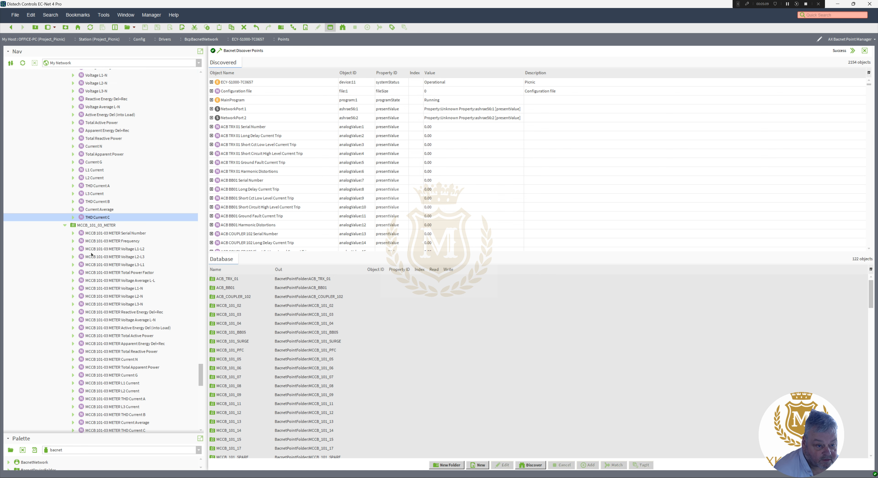
{"action": "right_click", "coordinate": [104, 234]}
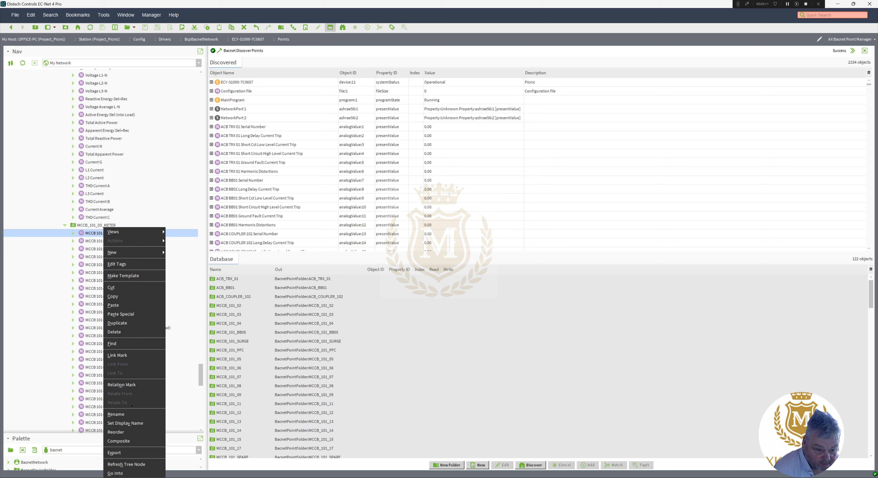
{"action": "left_click", "coordinate": [131, 414]}
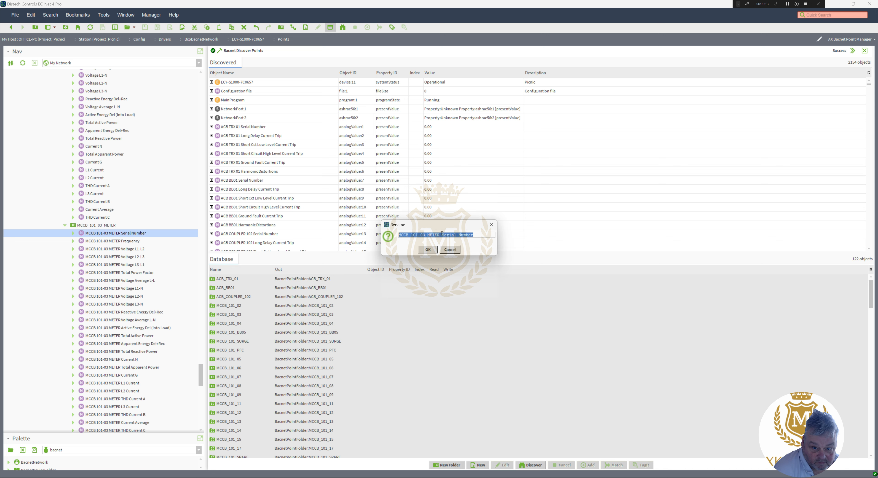
{"action": "left_click_drag", "start_coordinate": [442, 233], "coordinate": [354, 241]}
{"action": "key", "text": "ctrl+c"}
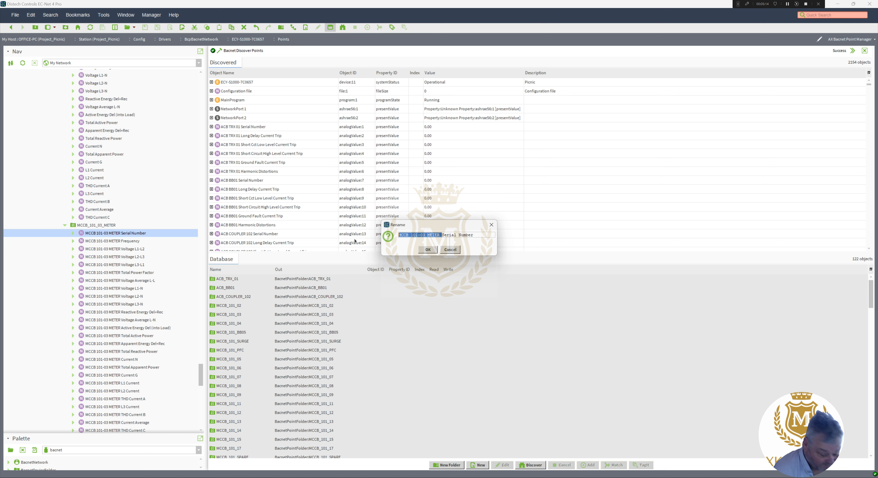
{"action": "left_click", "coordinate": [427, 249]}
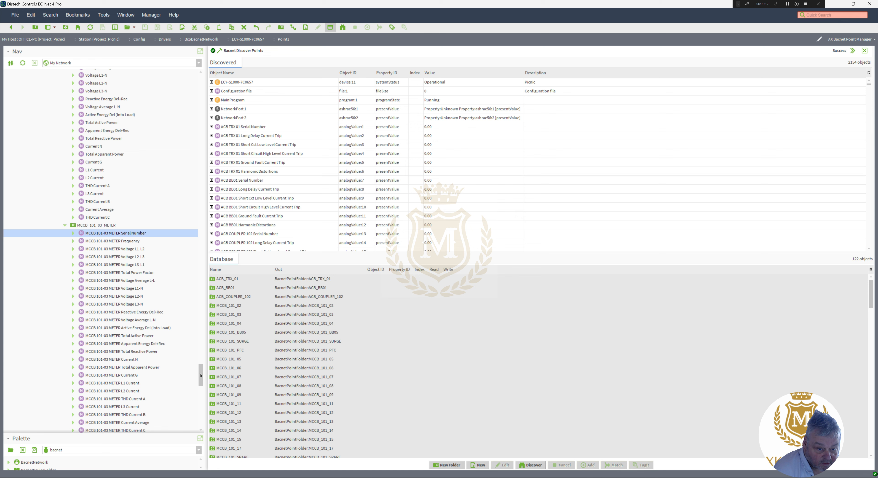
Batch rename all points in MCCB_101_03_METER, replacing the copied prefix "MCCB 101-03 METER " with nothing
{"action": "scroll", "coordinate": [129, 321], "scroll_direction": "down", "scroll_amount": 5}
{"action": "left_click", "coordinate": [118, 304], "text": "shift"}
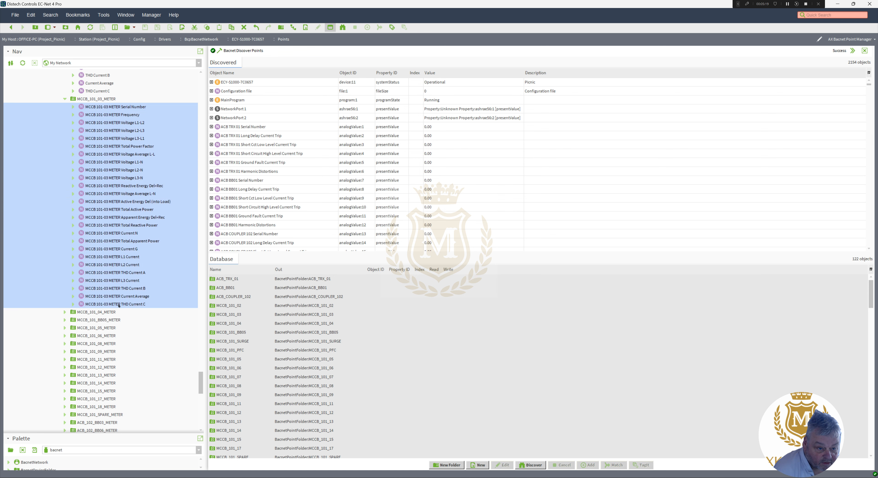
{"action": "right_click", "coordinate": [119, 304]}
{"action": "left_click", "coordinate": [131, 405]}
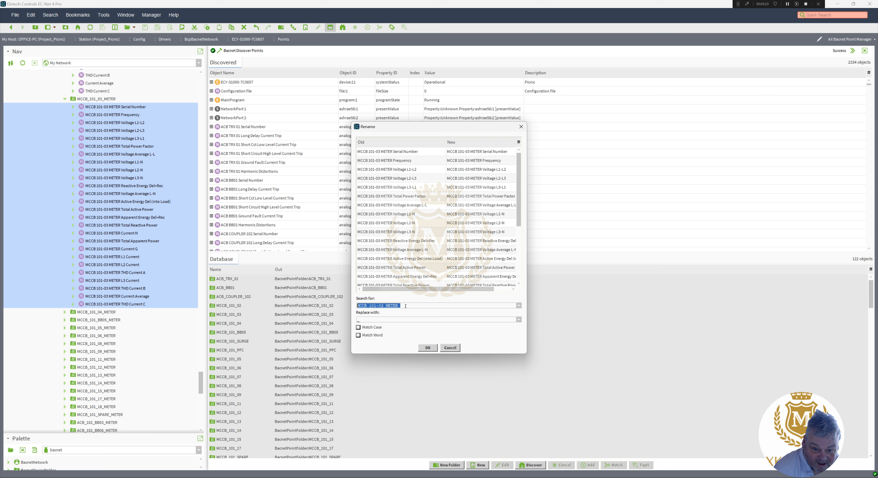
{"action": "key", "text": "ctrl+v"}
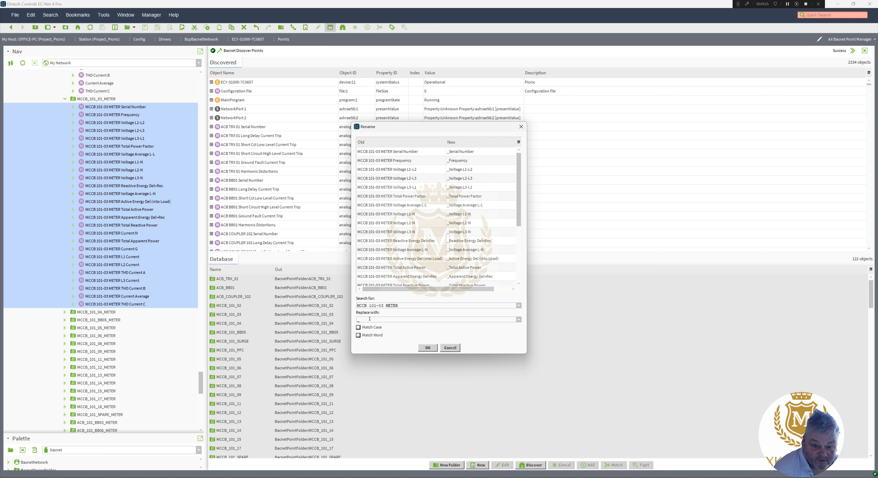
{"action": "key", "text": "BackSpace"}
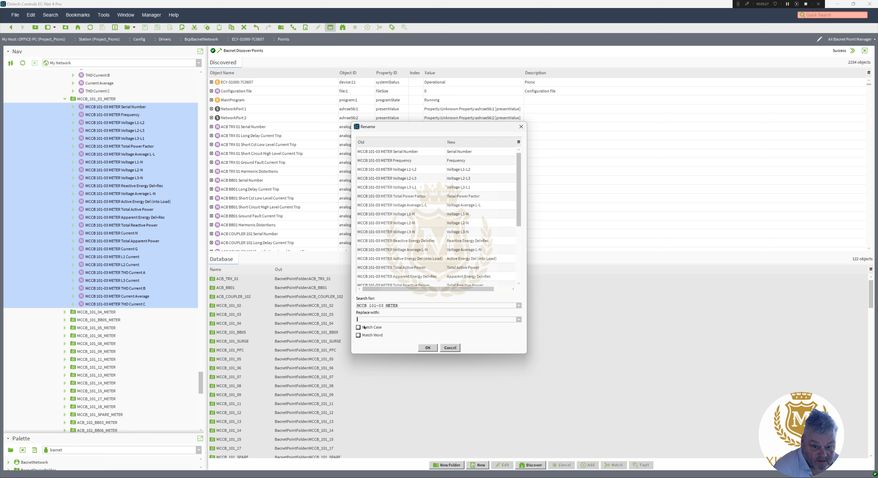
{"action": "left_click", "coordinate": [428, 348]}
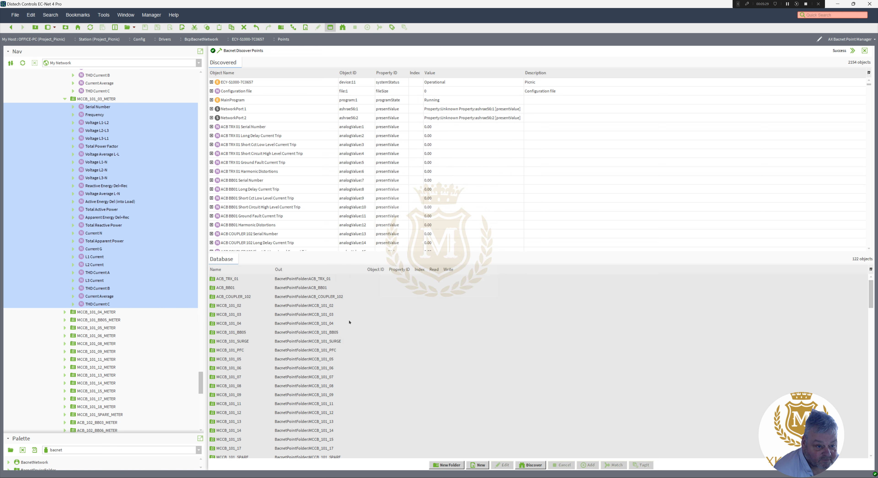
Switch to EC-gfxProgram and maximize the CP-AA-B1-03 project window
{"action": "left_click_drag", "start_coordinate": [201, 388], "coordinate": [201, 386]}
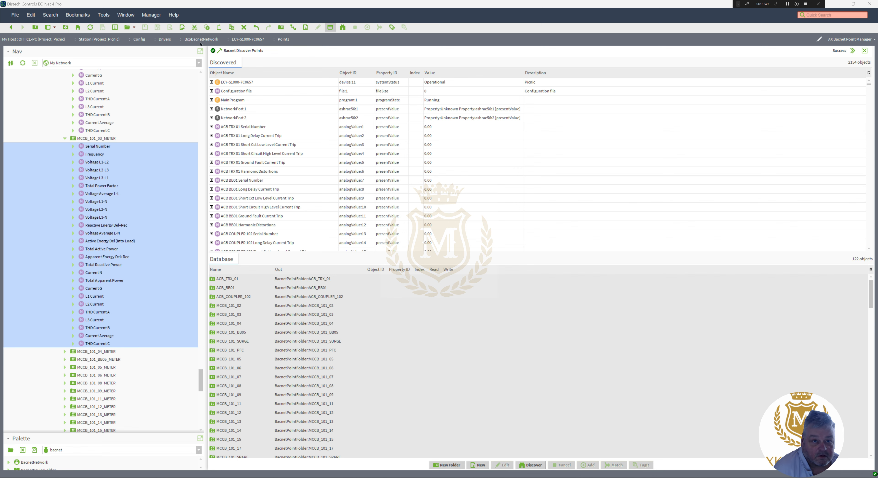
{"action": "left_click", "coordinate": [838, 5]}
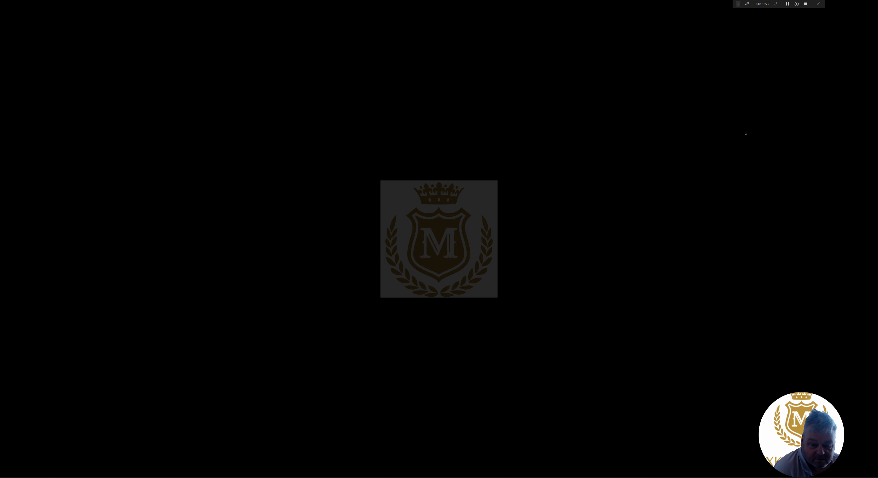
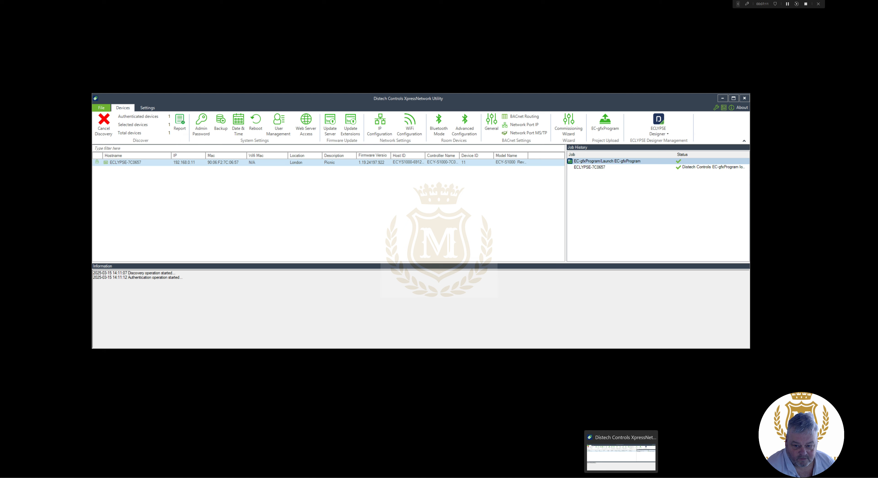
{"action": "left_click", "coordinate": [621, 477]}
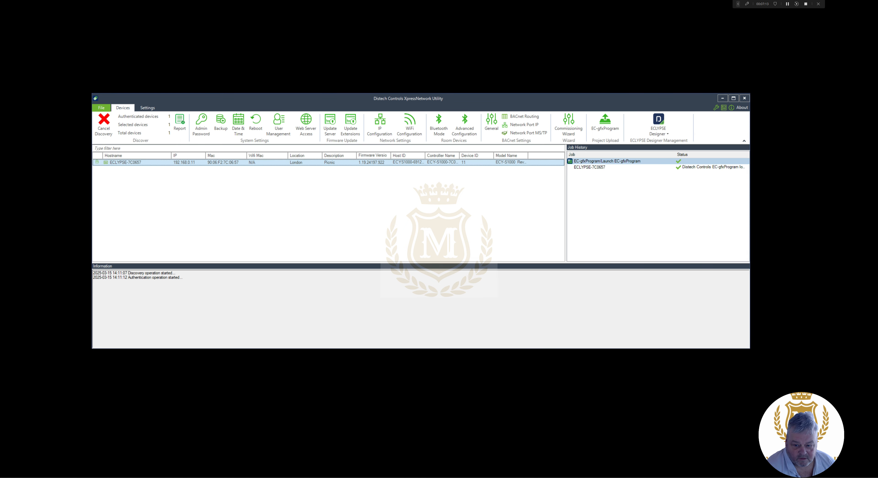
{"action": "left_click", "coordinate": [576, 477]}
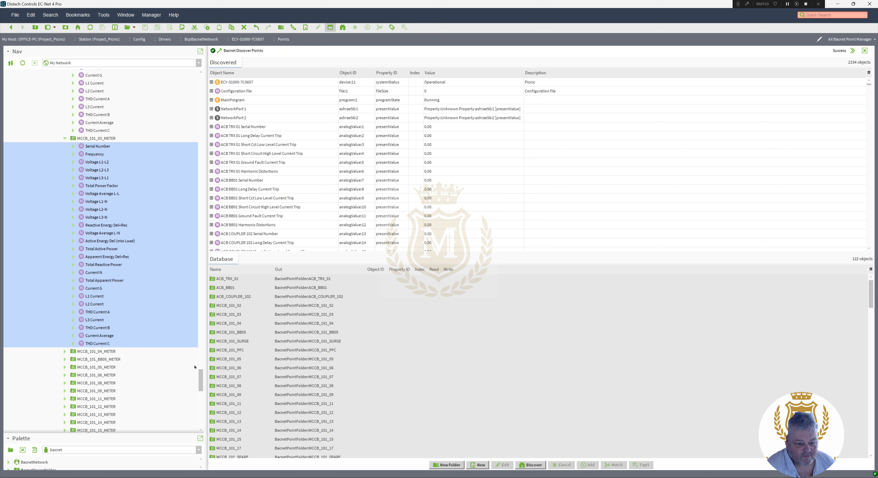
{"action": "left_click_drag", "start_coordinate": [200, 379], "coordinate": [202, 98]}
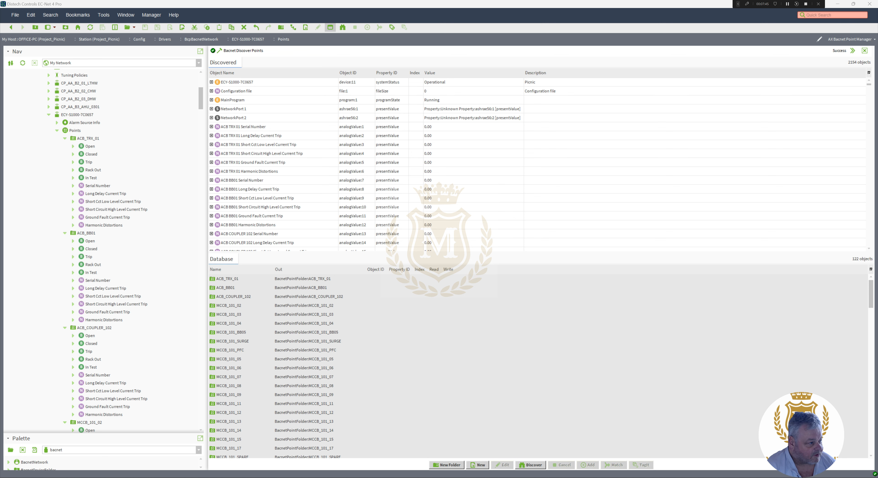
{"action": "left_click_drag", "start_coordinate": [0, 50], "coordinate": [311, 64]}
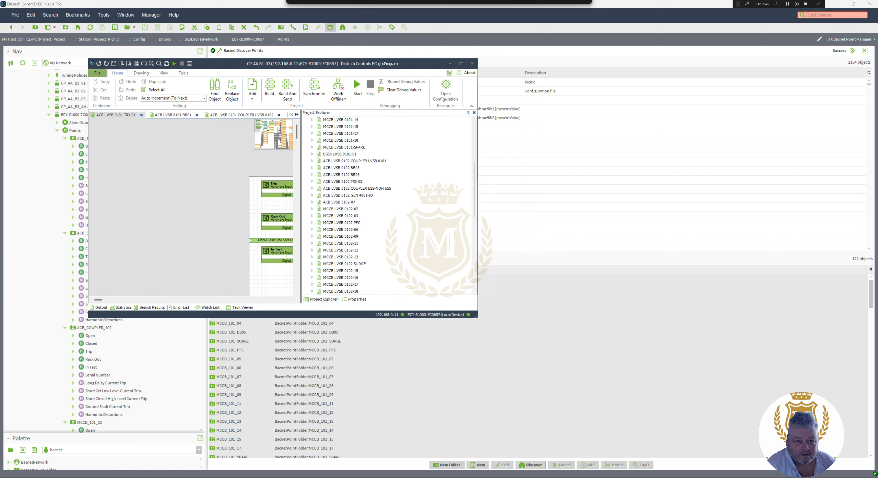
{"action": "left_click", "coordinate": [461, 64]}
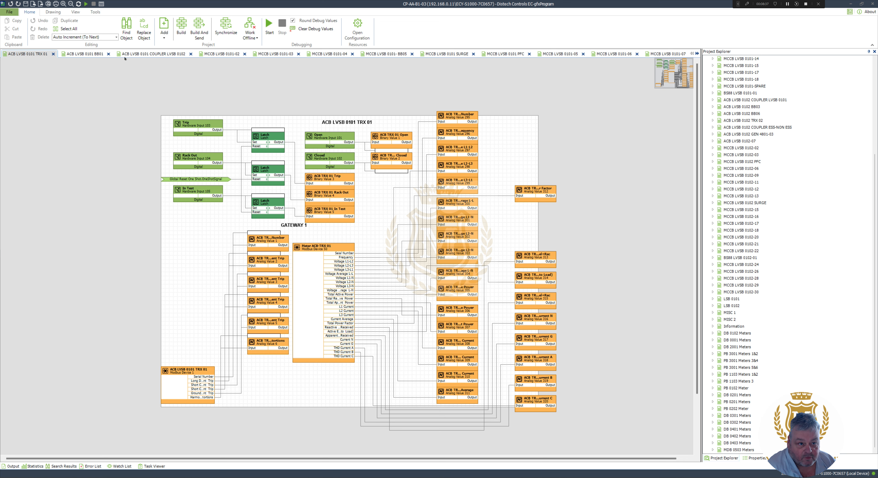
Examine the breaker and meter programming sheets from ACB LVSB 0101 BB01 through MCCB LVSB 0101 PFC and DB 0102 Meters, and return to EC-Net 4 Pro
{"action": "left_click", "coordinate": [82, 53]}
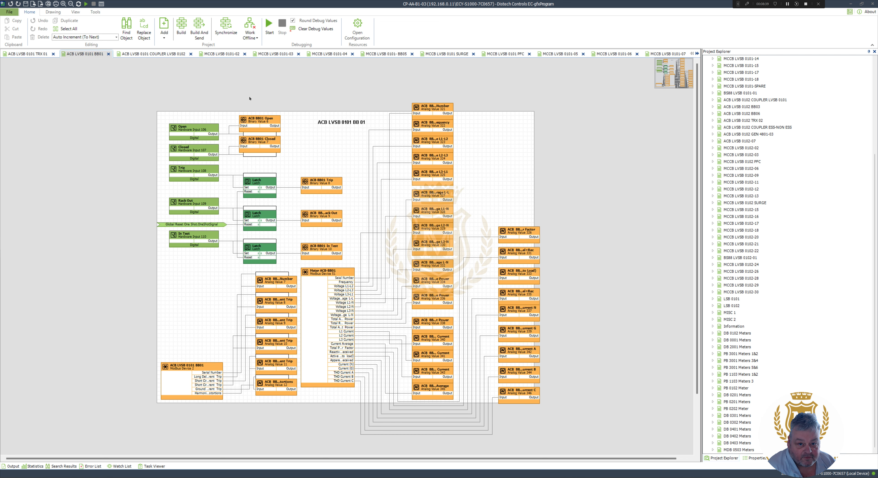
{"action": "left_click", "coordinate": [163, 54]}
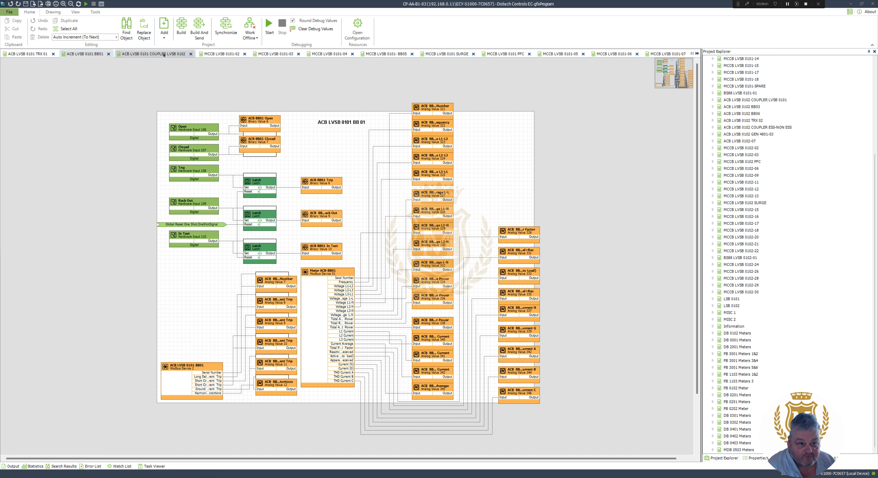
{"action": "left_click", "coordinate": [219, 55]}
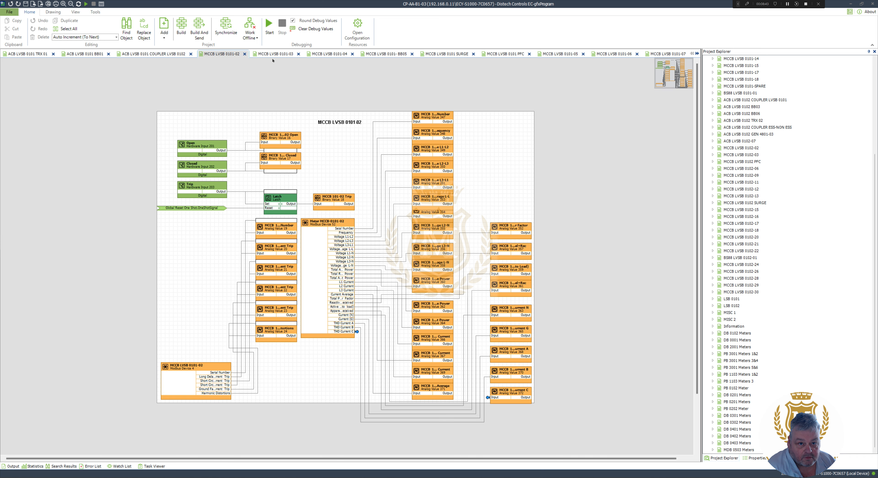
{"action": "left_click", "coordinate": [275, 54]}
{"action": "left_click", "coordinate": [329, 54]}
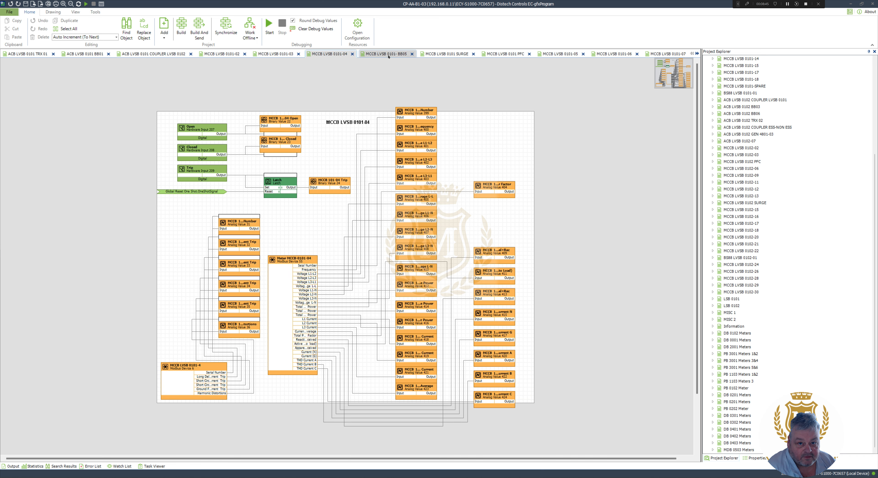
{"action": "left_click", "coordinate": [386, 53]}
{"action": "left_click", "coordinate": [505, 54]}
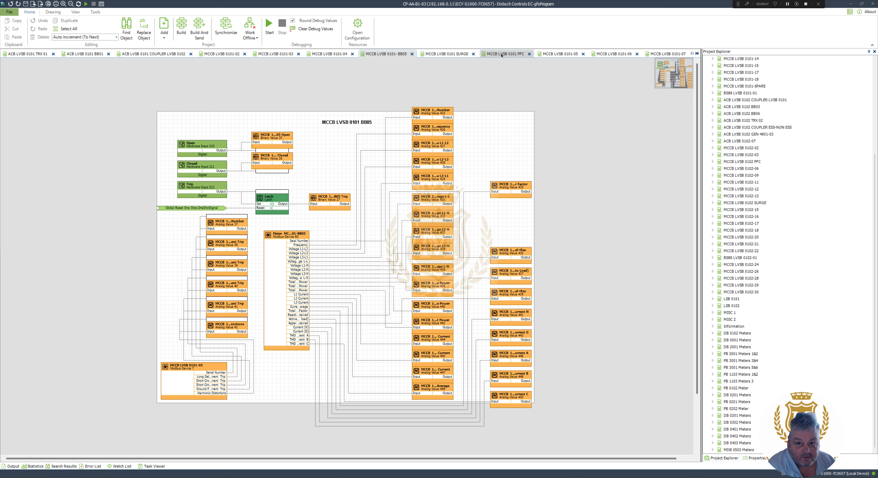
{"action": "left_click", "coordinate": [696, 54]}
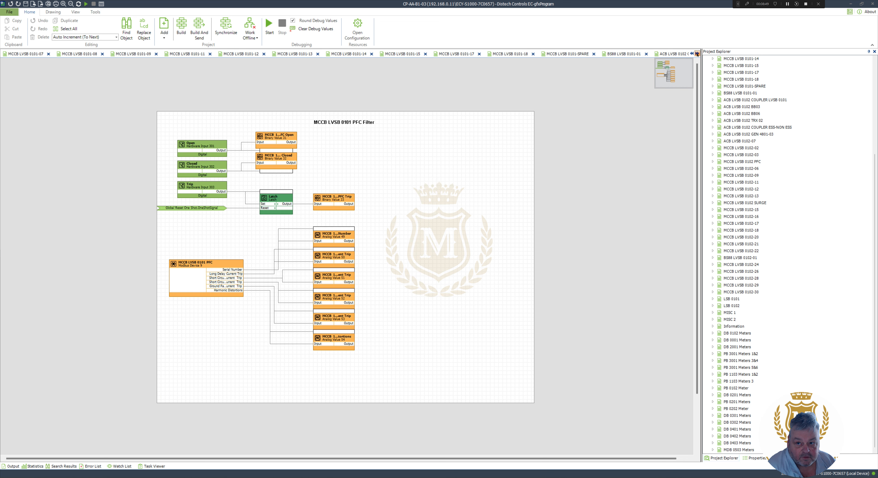
{"action": "left_click", "coordinate": [696, 54]}
{"action": "left_click", "coordinate": [697, 54]}
{"action": "left_click", "coordinate": [697, 54]}
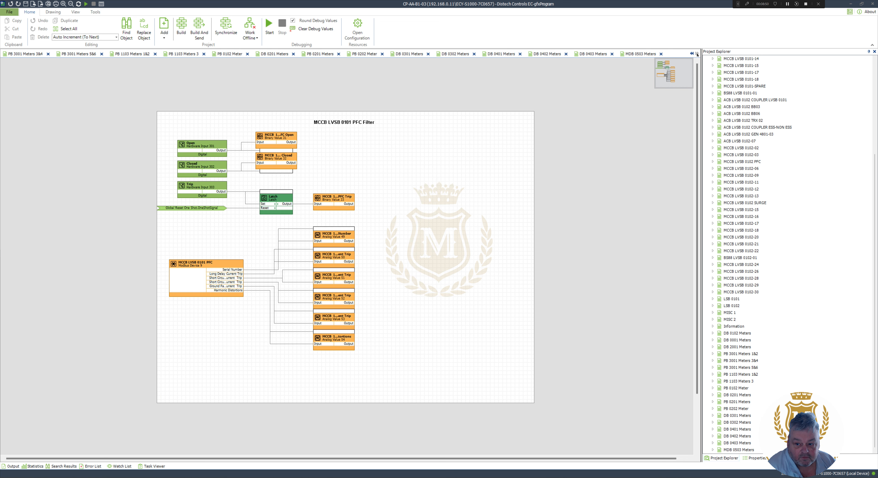
{"action": "double_click", "coordinate": [736, 334]}
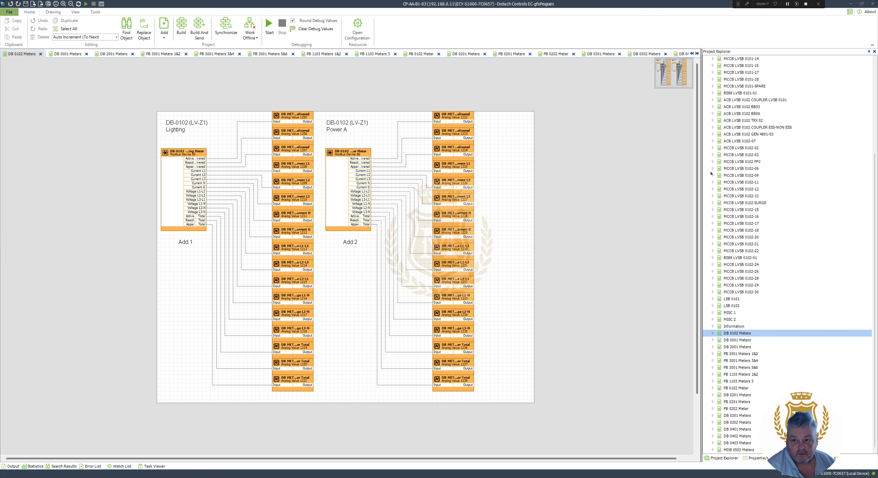
{"action": "left_click", "coordinate": [850, 5]}
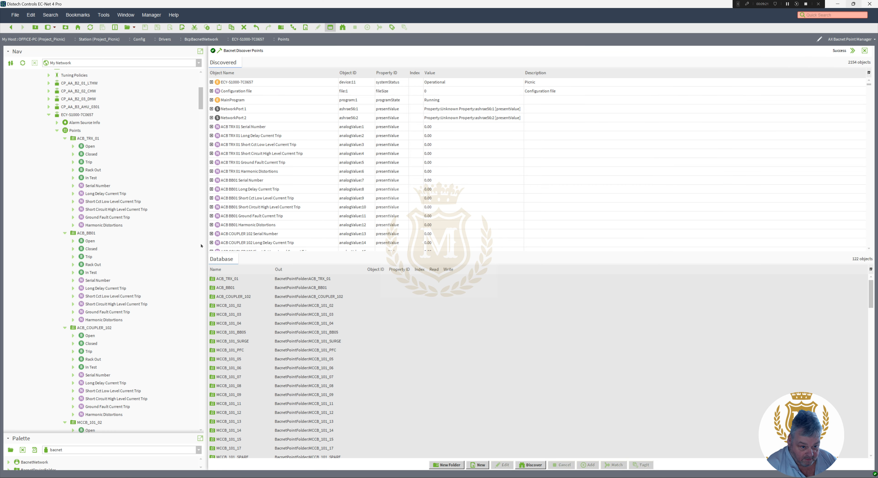
Expand the MCCB_101_04_METER folder and copy the prefix "MCCB 101-04 METER " with its trailing space from the Serial Number point's name
{"action": "left_click_drag", "start_coordinate": [202, 97], "coordinate": [204, 383]}
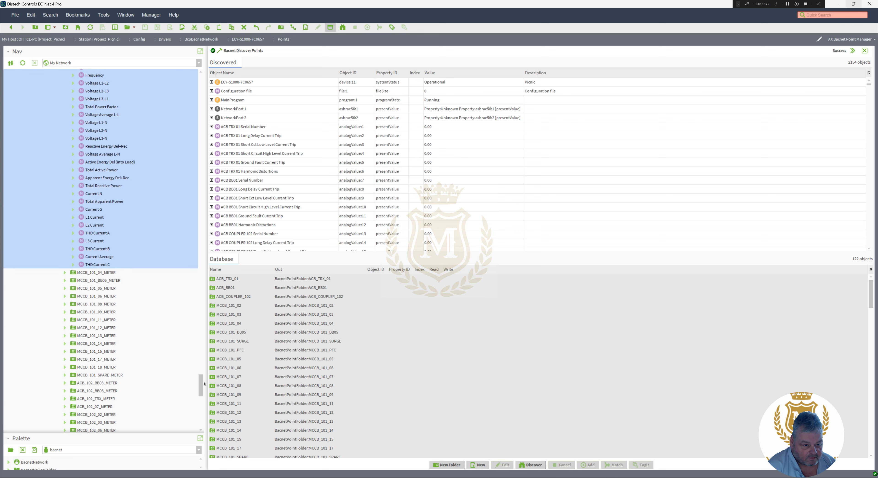
{"action": "scroll", "coordinate": [68, 206], "scroll_direction": "down", "scroll_amount": 3}
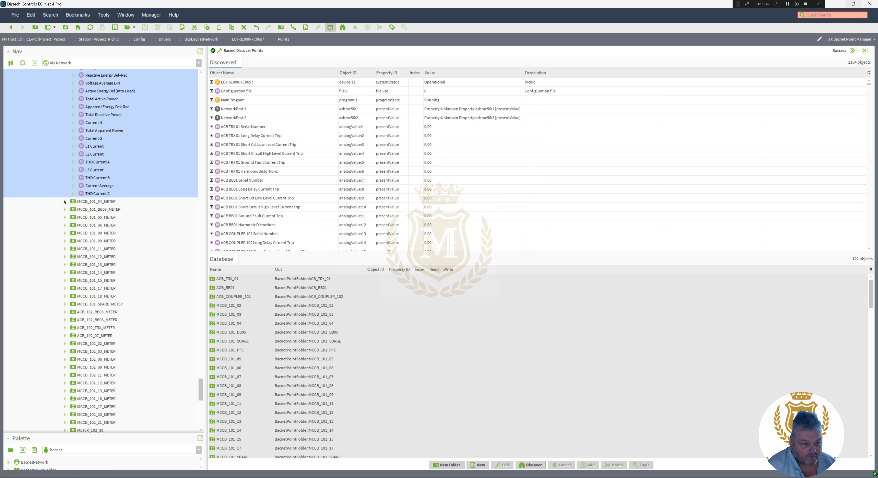
{"action": "left_click", "coordinate": [64, 201]}
{"action": "left_click", "coordinate": [105, 209]}
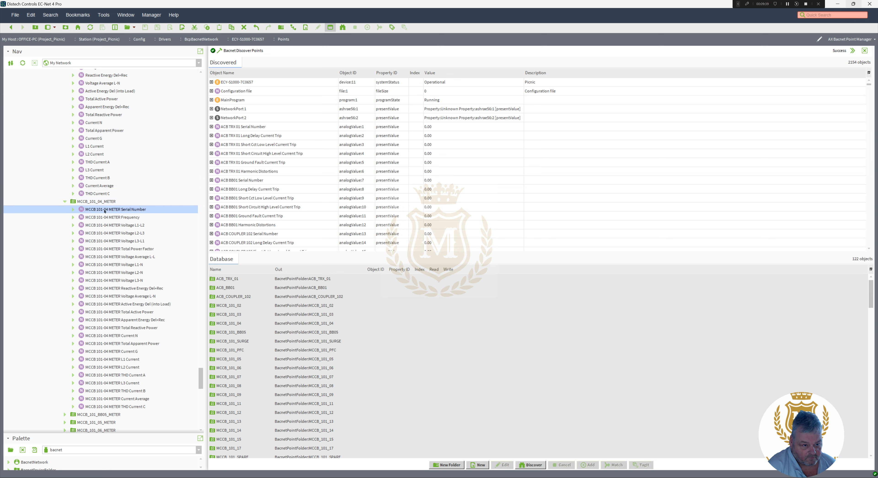
{"action": "left_click", "coordinate": [110, 406], "text": "shift"}
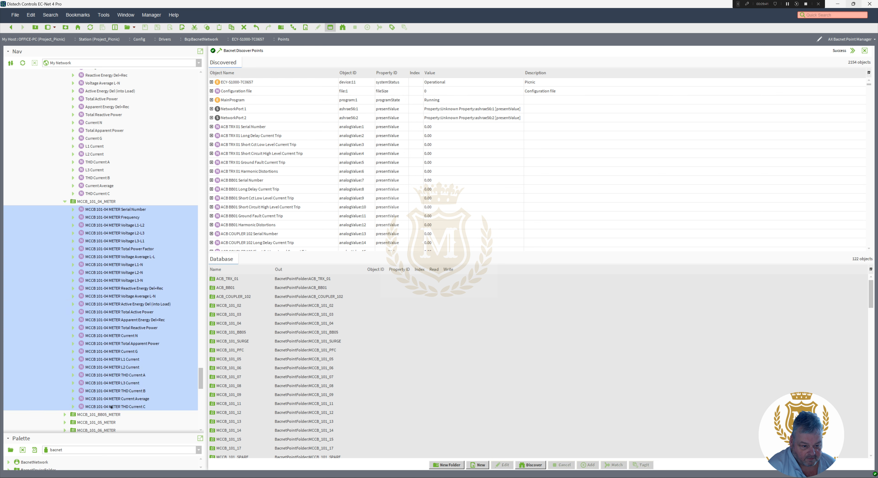
{"action": "right_click", "coordinate": [110, 406]}
{"action": "right_click", "coordinate": [94, 212]}
{"action": "left_click", "coordinate": [100, 209]}
{"action": "right_click", "coordinate": [100, 210]}
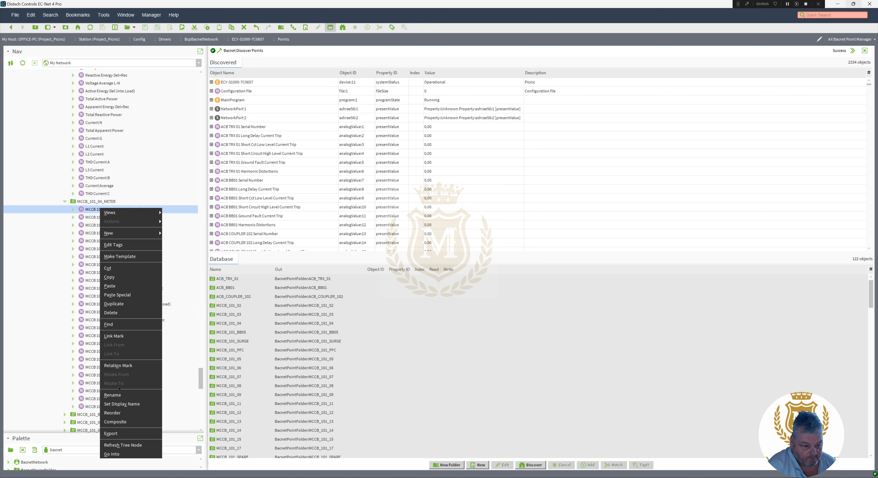
{"action": "left_click", "coordinate": [112, 394]}
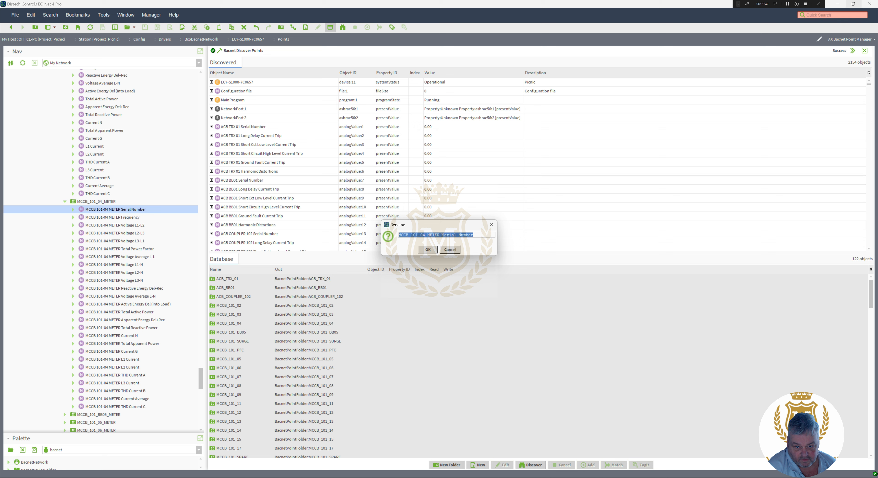
{"action": "left_click_drag", "start_coordinate": [442, 235], "coordinate": [348, 241]}
{"action": "key", "text": "ctrl+c"}
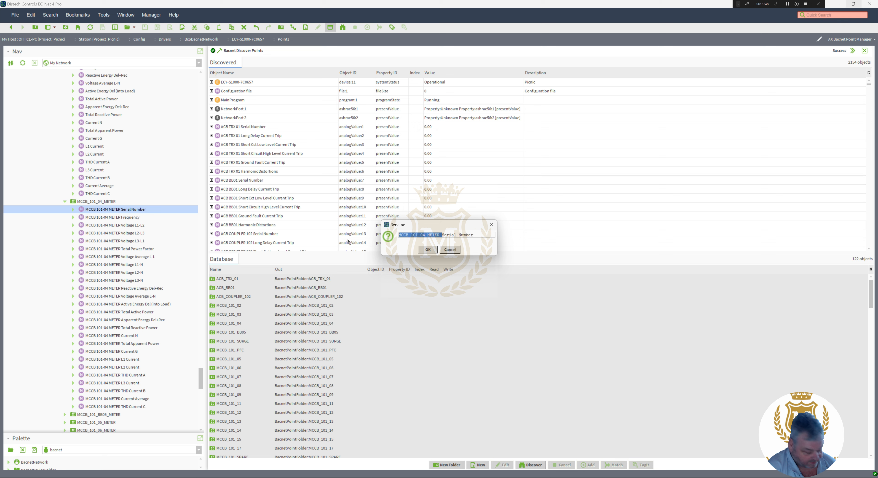
{"action": "left_click", "coordinate": [426, 250]}
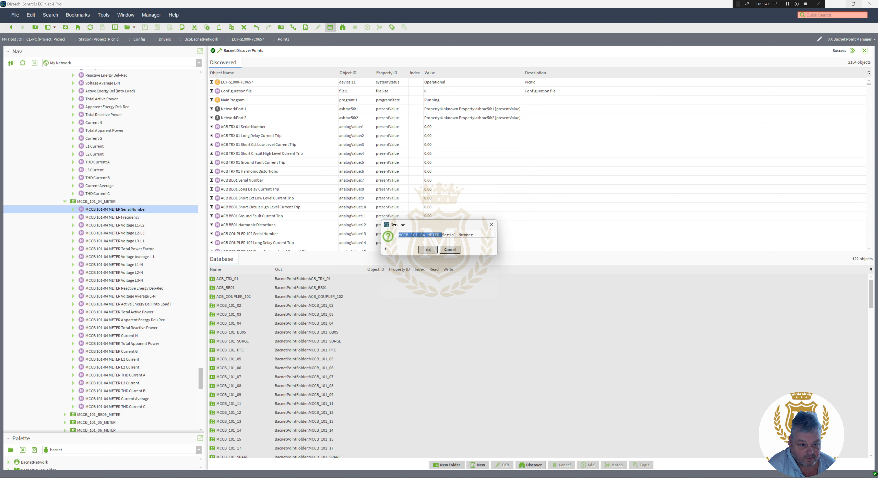
Batch rename all points in MCCB_101_04_METER, replacing the copied prefix "MCCB 101-04 METER " with nothing
{"action": "left_click", "coordinate": [119, 407], "text": "shift"}
{"action": "right_click", "coordinate": [119, 407]}
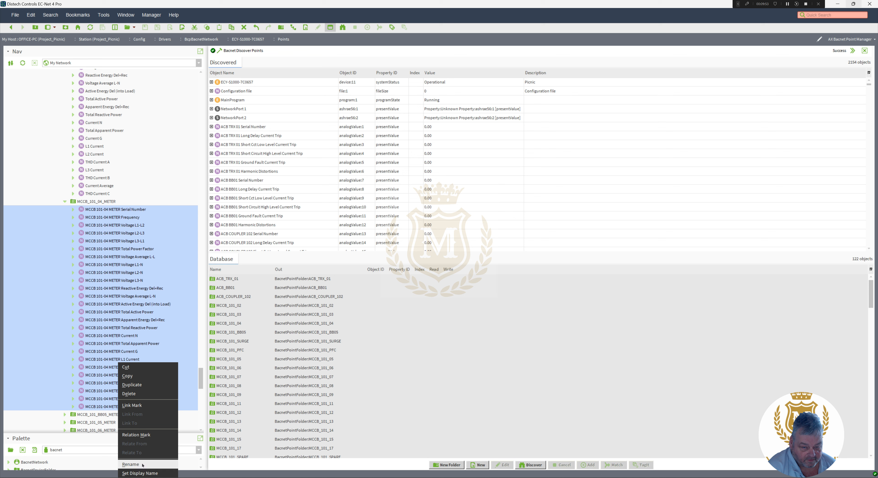
{"action": "left_click", "coordinate": [130, 464]}
{"action": "key", "text": "ctrl+v"}
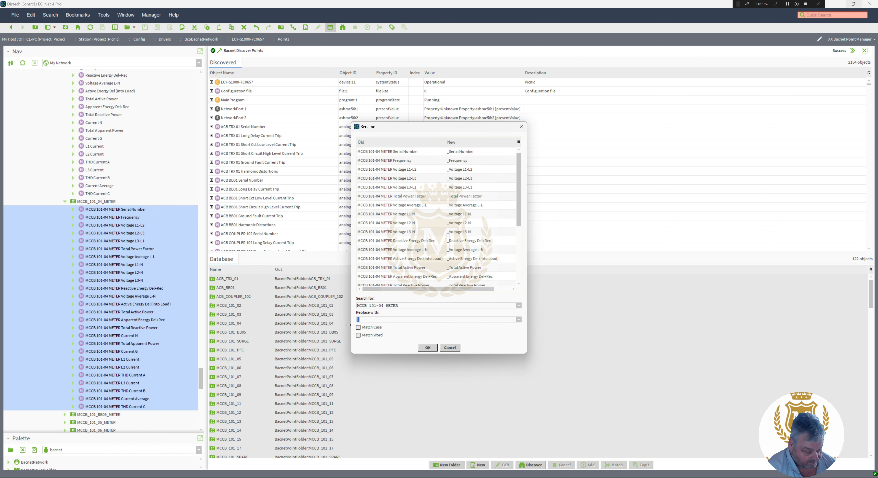
{"action": "key", "text": "BackSpace"}
{"action": "left_click", "coordinate": [428, 348]}
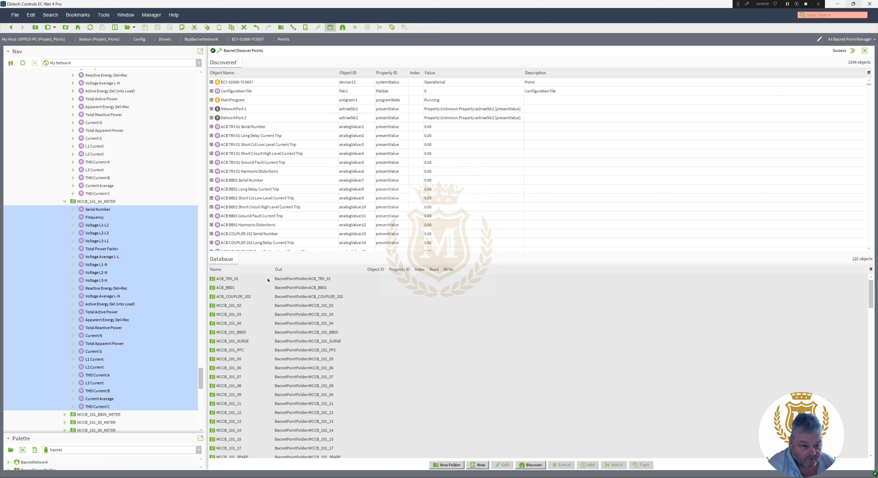
Examine the point names in the BS88_102_01 and BS88_101_01 folders near the end of the ECY-S1000-7C0657 points
{"action": "left_click_drag", "start_coordinate": [203, 377], "coordinate": [204, 403]}
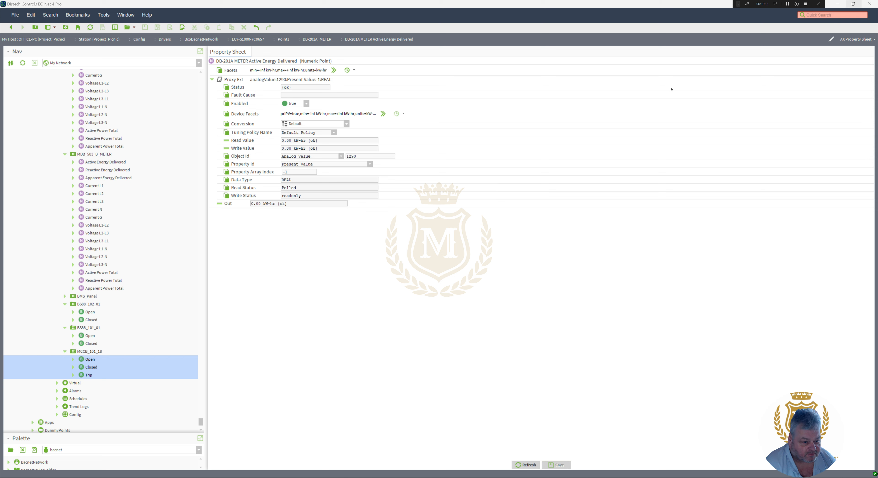
{"action": "left_click", "coordinate": [90, 328]}
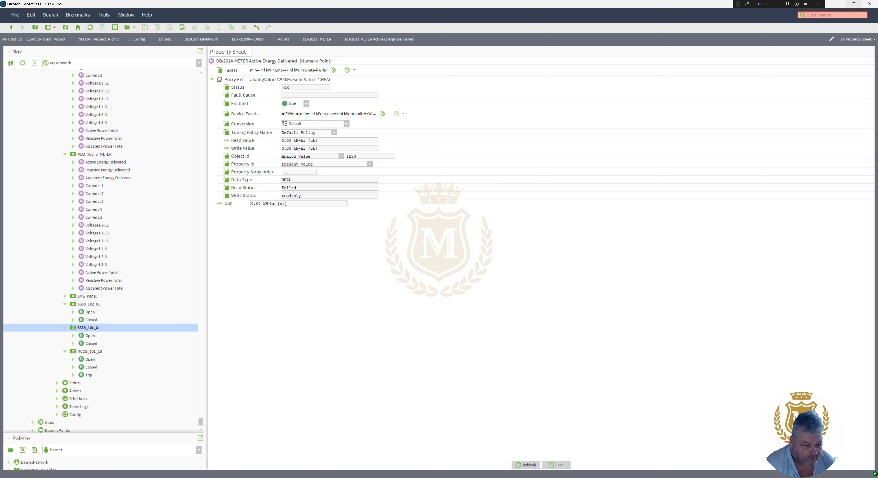
{"action": "left_click", "coordinate": [94, 304]}
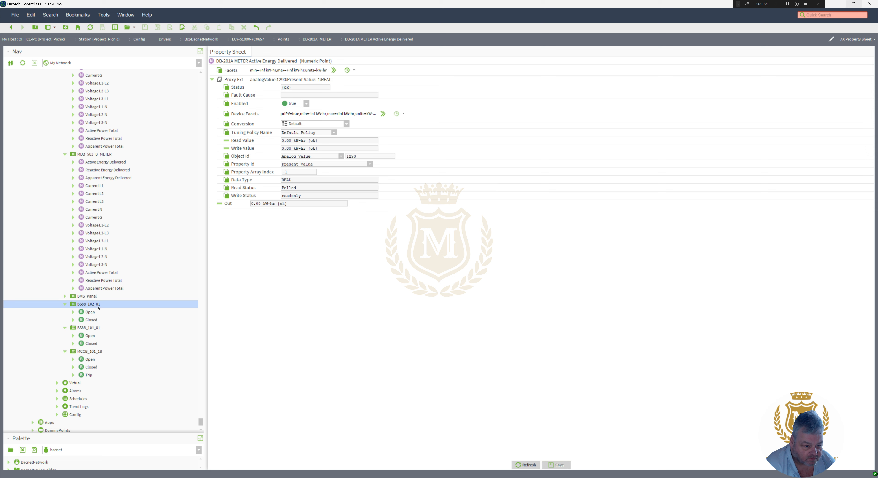
{"action": "left_click", "coordinate": [90, 327]}
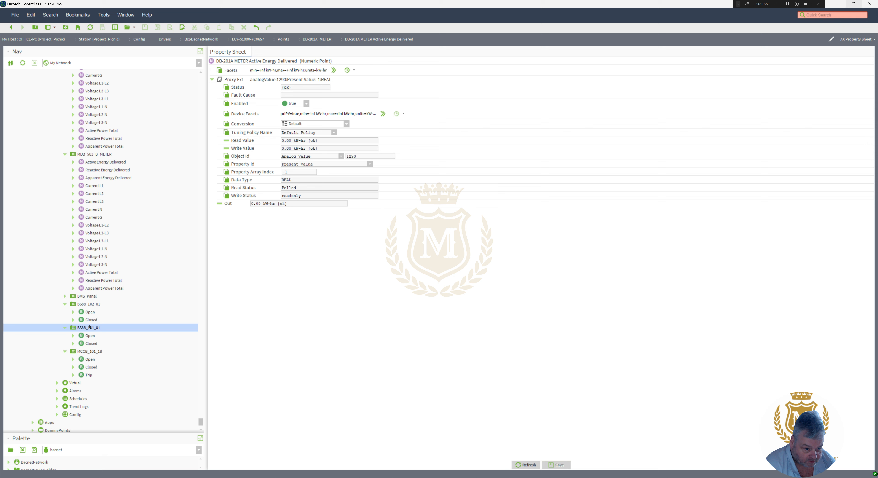
{"action": "left_click", "coordinate": [88, 307]}
{"action": "left_click", "coordinate": [87, 328]}
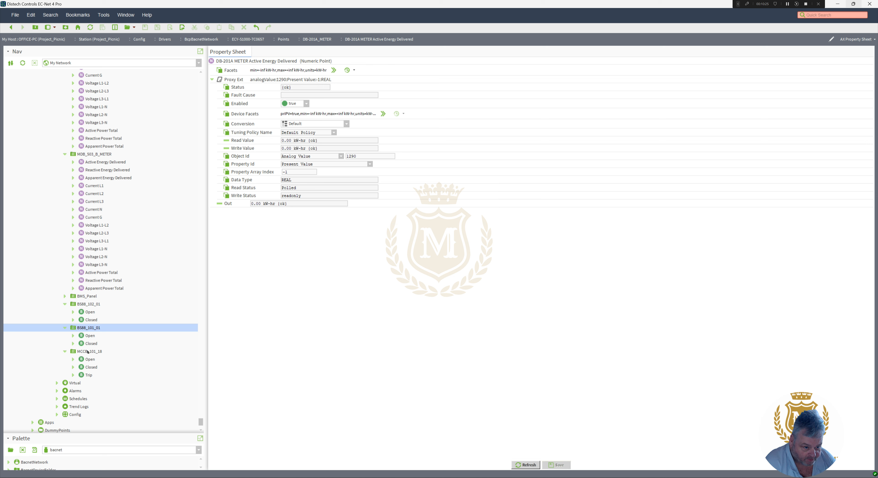
Expand the BMS_Panel folder and compare its Brine Trans. Pumps and Grease Trap common alarm points with their "Alarm 1" counterparts
{"action": "left_click", "coordinate": [65, 295]}
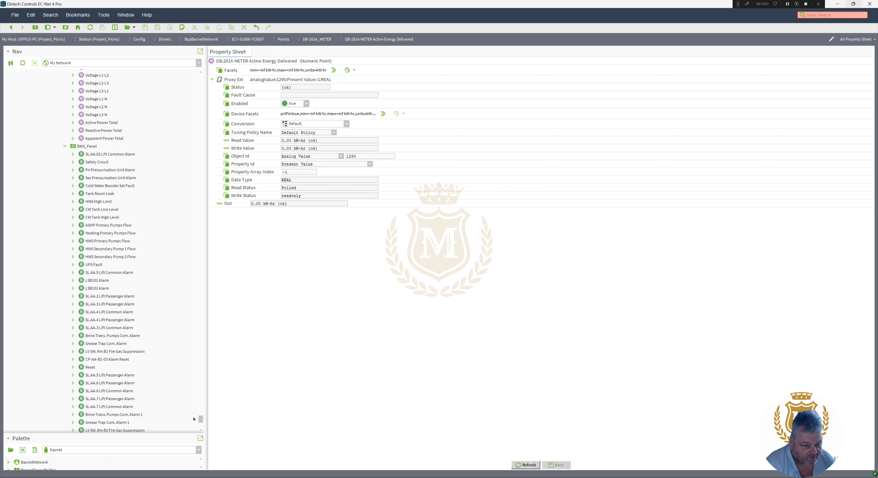
{"action": "left_click_drag", "start_coordinate": [201, 419], "coordinate": [201, 420]}
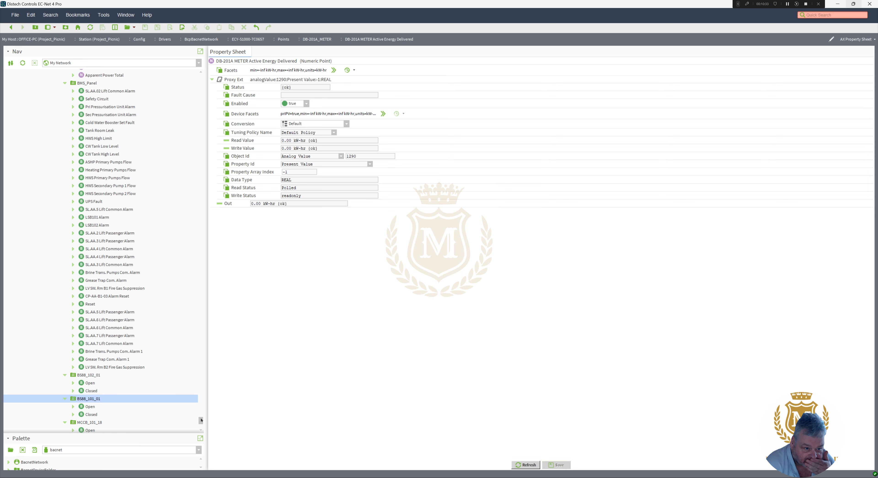
{"action": "left_click", "coordinate": [102, 352]}
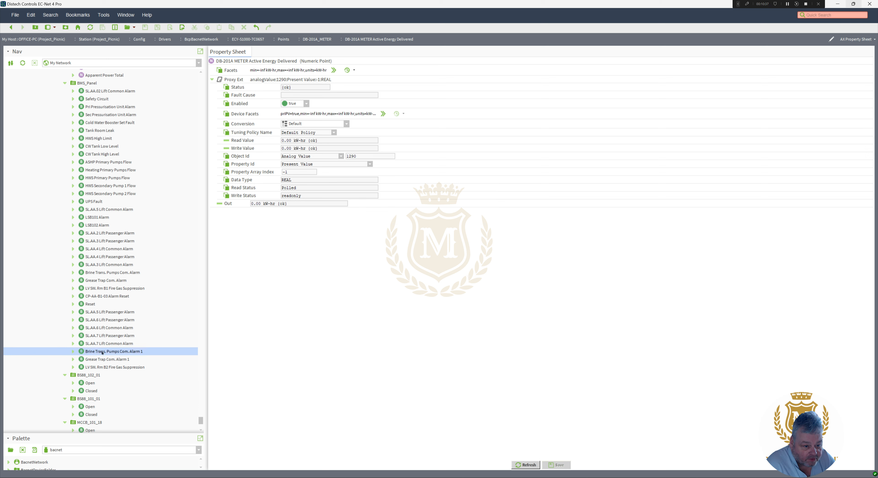
{"action": "left_click", "coordinate": [127, 359]}
{"action": "left_click", "coordinate": [122, 352]}
{"action": "left_click", "coordinate": [117, 359]}
{"action": "left_click", "coordinate": [115, 352]}
{"action": "left_click", "coordinate": [115, 360]}
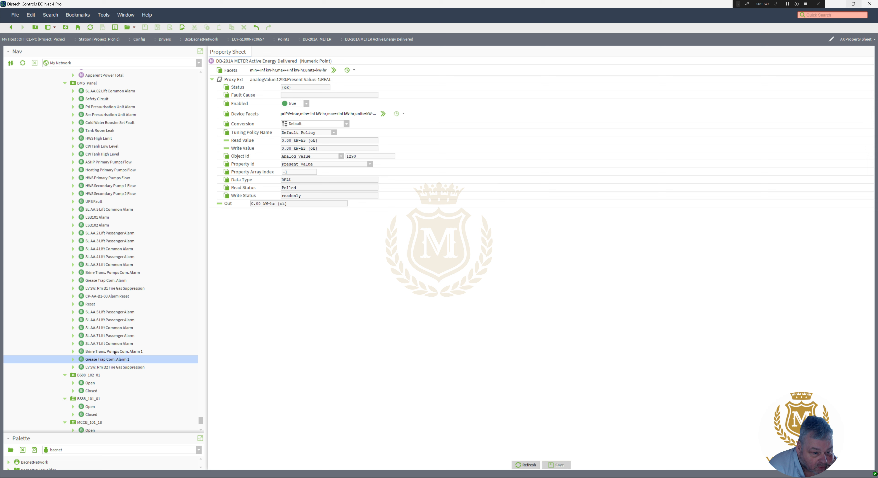
{"action": "left_click", "coordinate": [114, 352]}
{"action": "left_click", "coordinate": [114, 357]}
{"action": "left_click", "coordinate": [112, 352]}
{"action": "left_click", "coordinate": [114, 358]}
{"action": "left_click", "coordinate": [113, 351]}
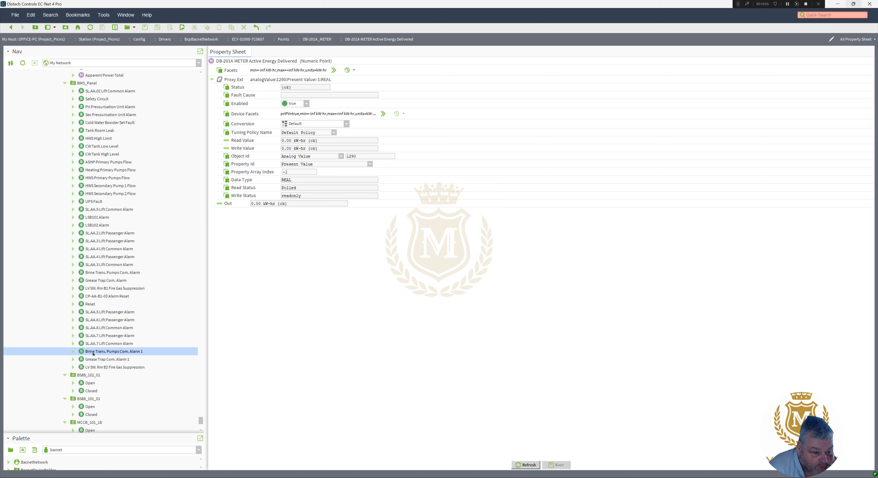
{"action": "left_click", "coordinate": [113, 359]}
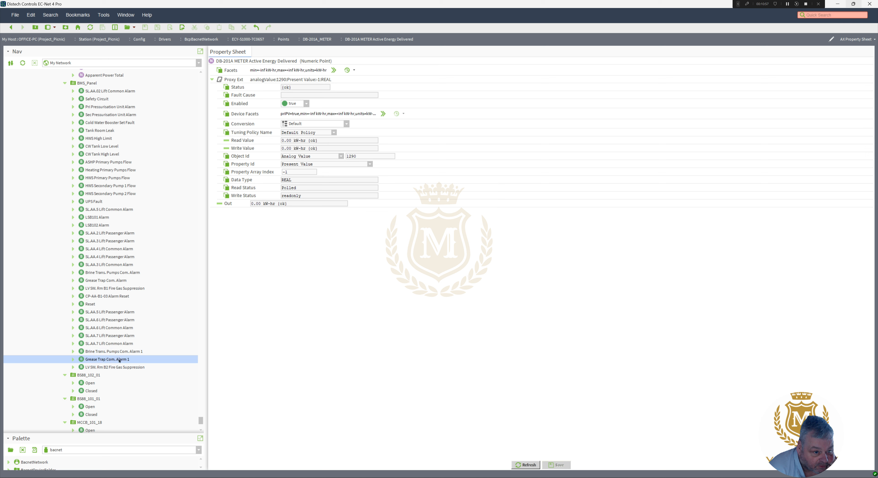
{"action": "left_click", "coordinate": [114, 352]}
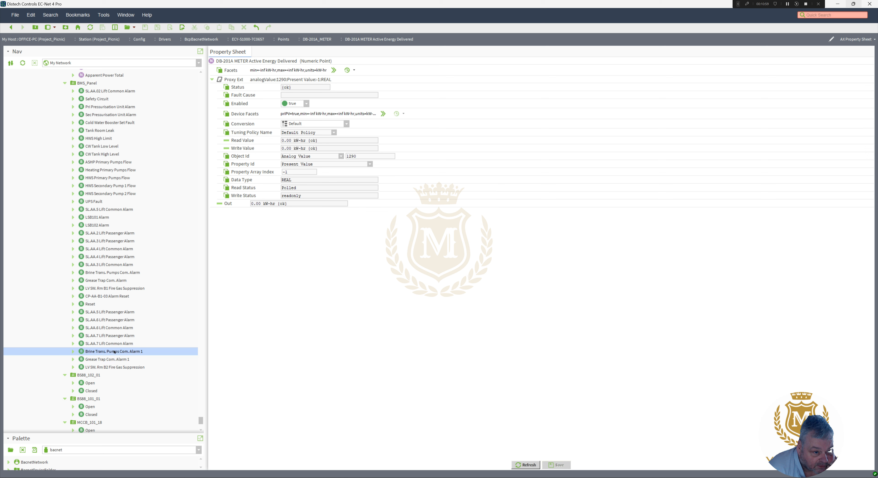
{"action": "left_click", "coordinate": [105, 272]}
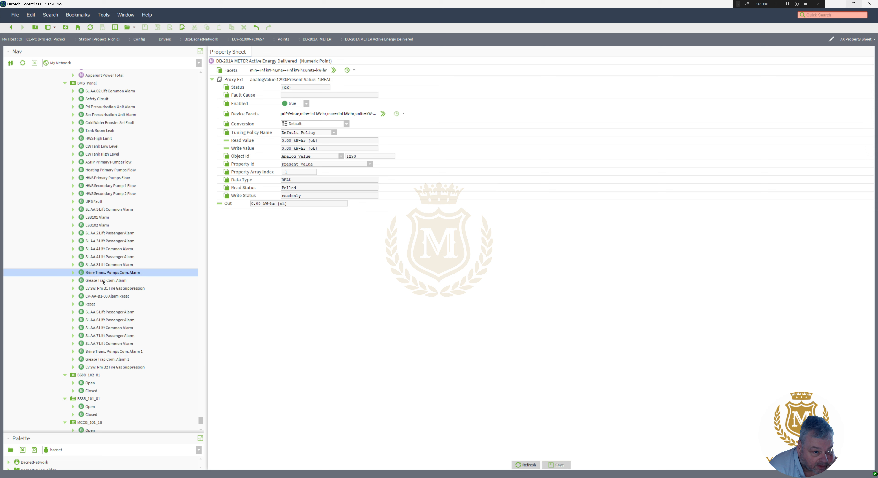
{"action": "left_click", "coordinate": [103, 281]}
{"action": "left_click", "coordinate": [117, 353]}
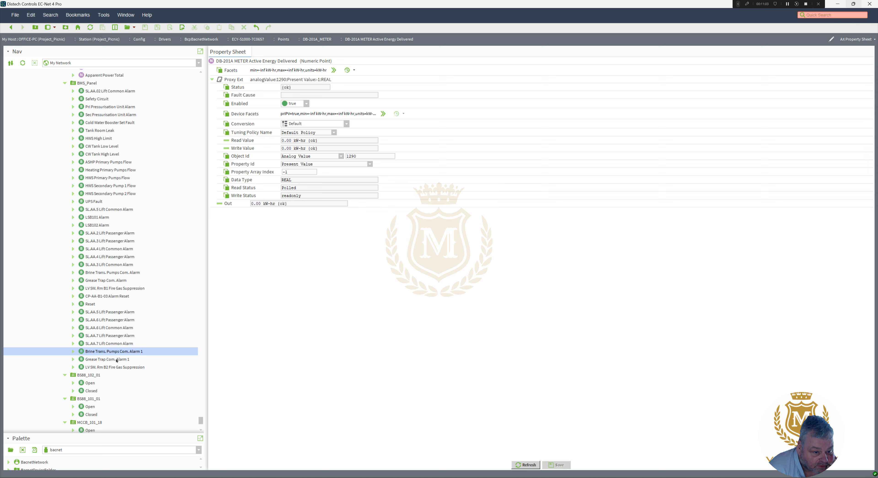
{"action": "left_click", "coordinate": [116, 359]}
{"action": "left_click", "coordinate": [114, 351]}
{"action": "left_click", "coordinate": [116, 359]}
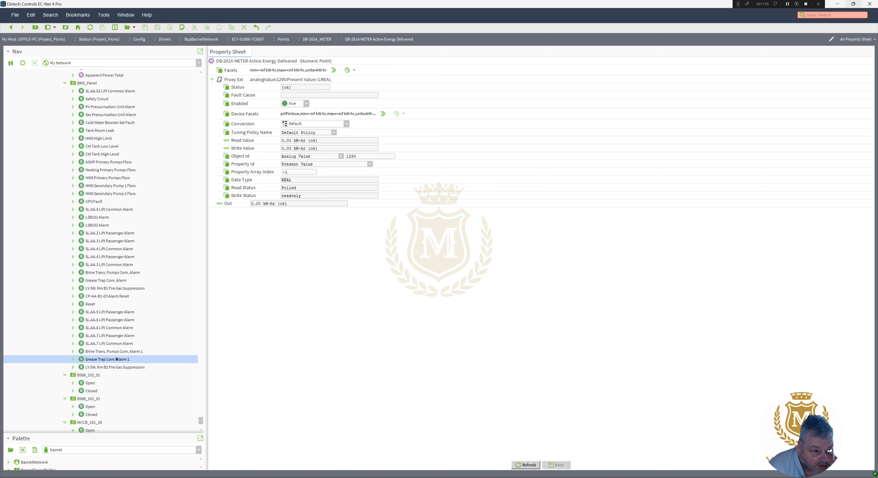
Check the Closed points in the BS88_102_01 and BS88_101_01 folders
{"action": "left_click_drag", "start_coordinate": [202, 421], "coordinate": [202, 422]}
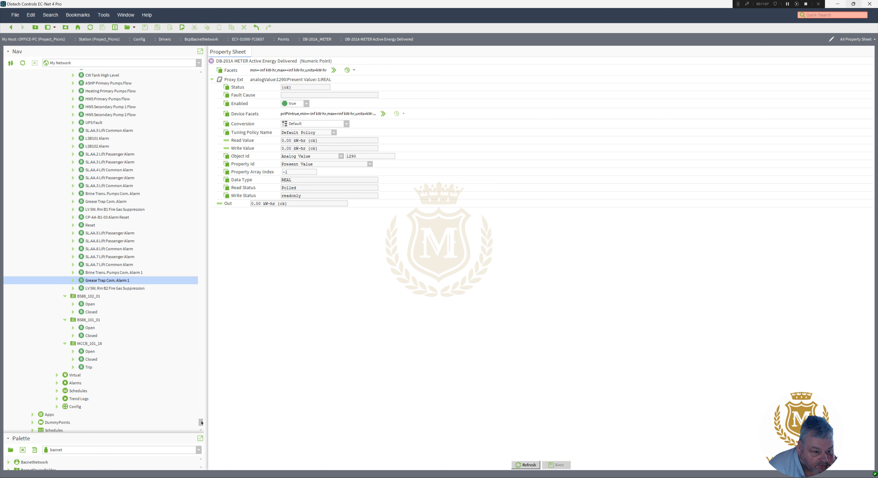
{"action": "left_click", "coordinate": [91, 312]}
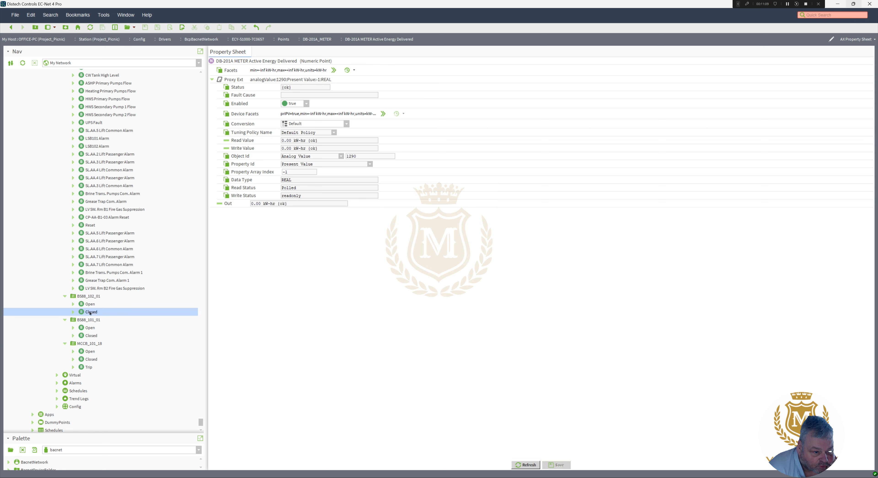
{"action": "left_click", "coordinate": [92, 335]}
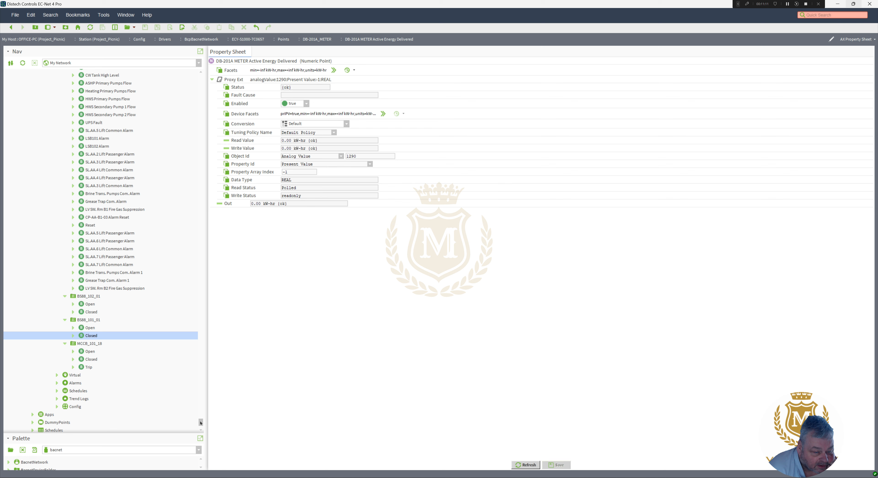
Open the point manager for the ECY-S1000-7C0657 Points folder and run a BACnet point discovery
{"action": "left_click_drag", "start_coordinate": [201, 423], "coordinate": [201, 321]}
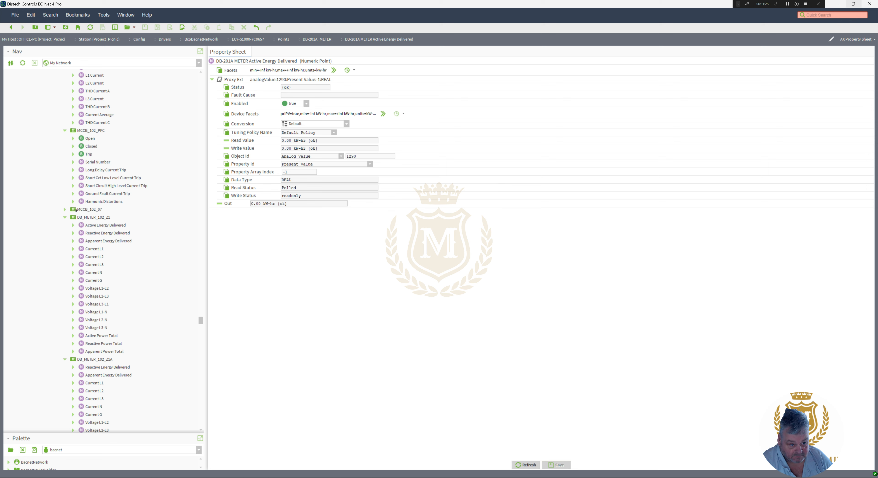
{"action": "left_click_drag", "start_coordinate": [201, 320], "coordinate": [206, 128]}
{"action": "scroll", "coordinate": [129, 133], "scroll_direction": "up", "scroll_amount": 20}
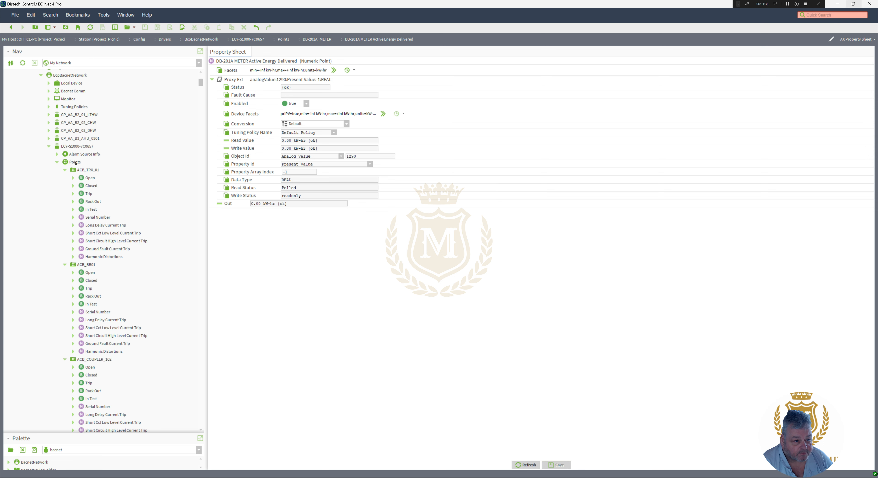
{"action": "double_click", "coordinate": [75, 162]}
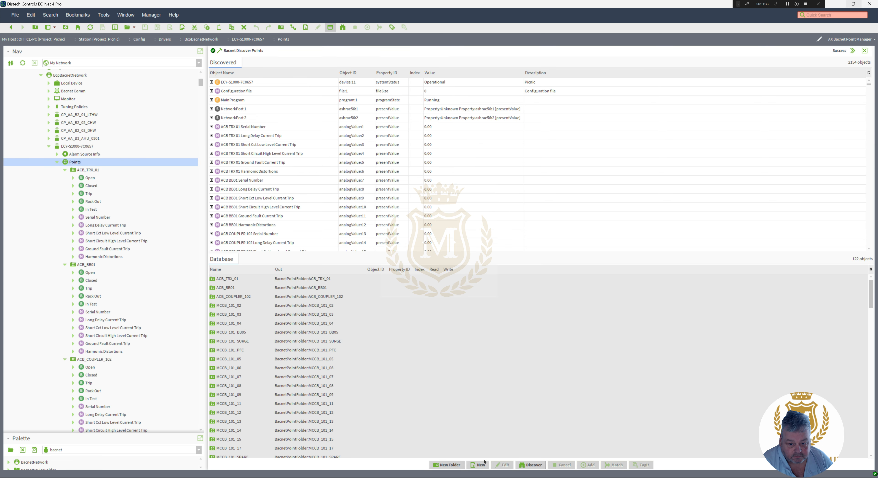
{"action": "left_click", "coordinate": [532, 464]}
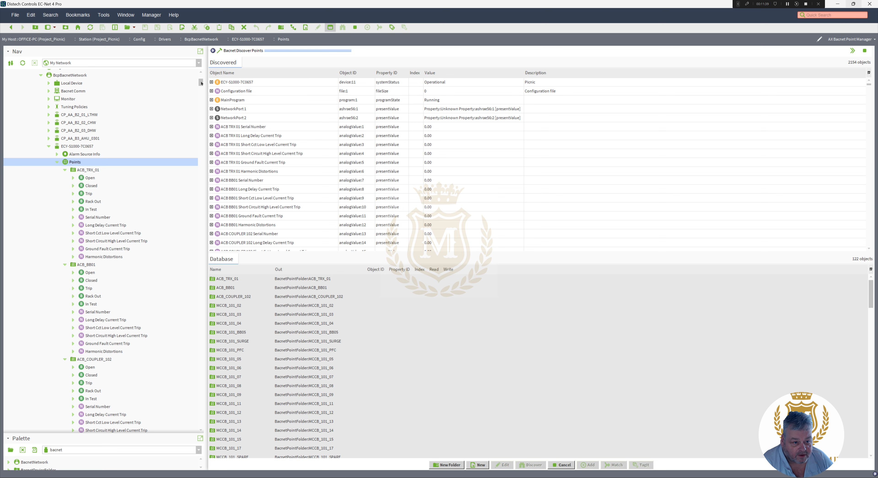
Collapse the first ten point folders, from ACB_TRX_01 through MCCB_101_05, in the navigation tree
{"action": "left_click_drag", "start_coordinate": [201, 83], "coordinate": [202, 84]}
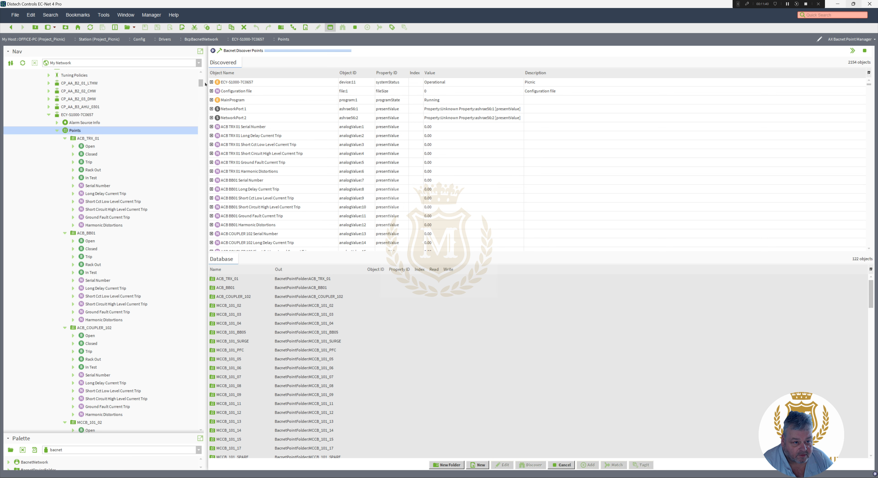
{"action": "left_click", "coordinate": [65, 139]}
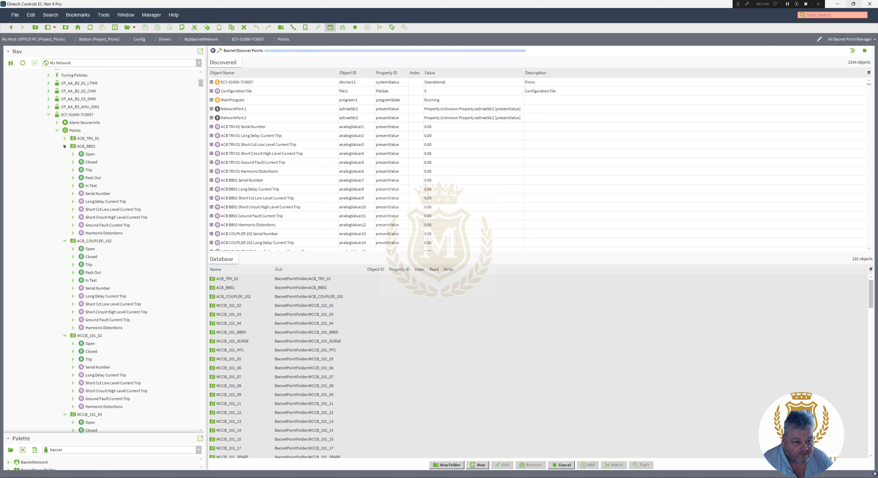
{"action": "left_click", "coordinate": [64, 147]}
{"action": "left_click", "coordinate": [65, 154]}
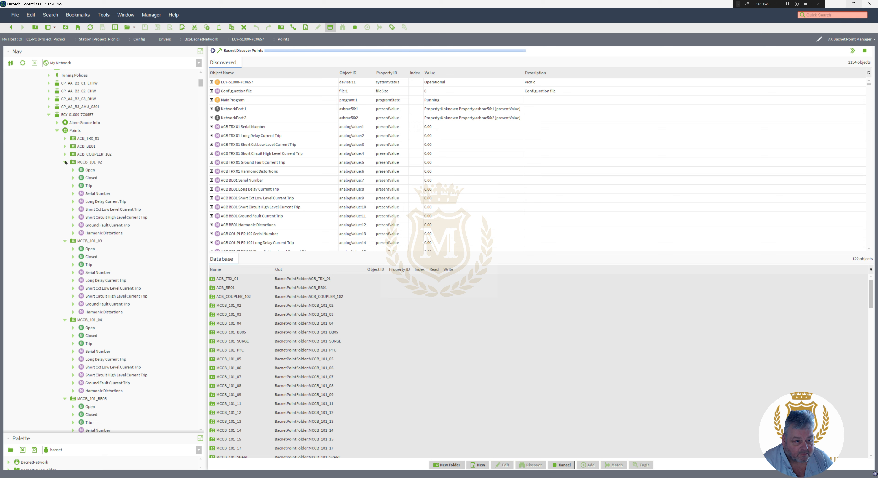
{"action": "left_click", "coordinate": [65, 162]}
{"action": "left_click", "coordinate": [64, 170]}
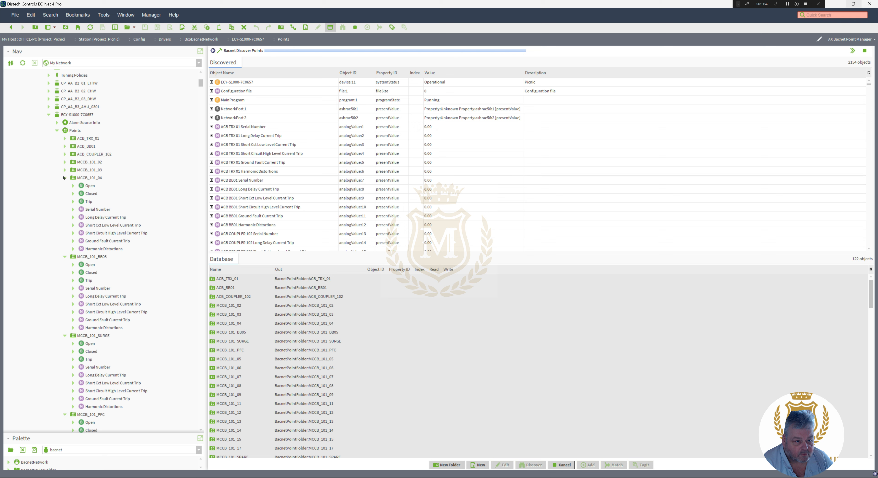
{"action": "left_click", "coordinate": [65, 178]}
{"action": "left_click", "coordinate": [65, 186]}
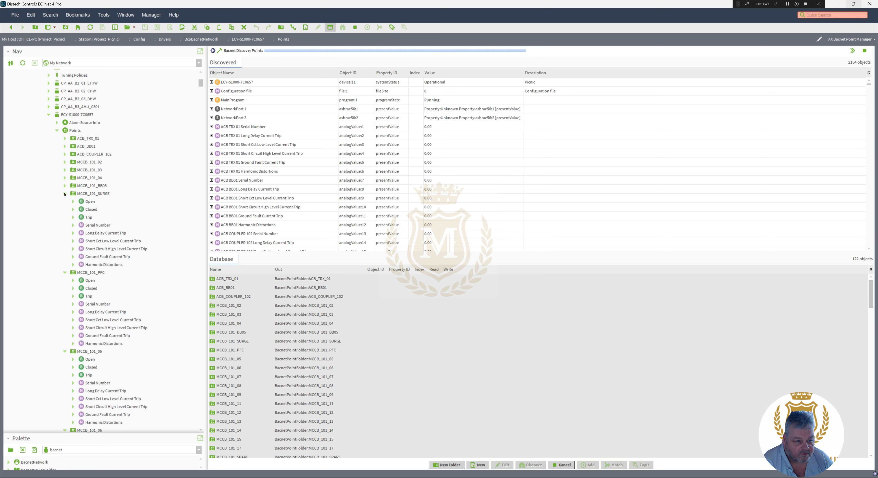
{"action": "left_click", "coordinate": [64, 194]}
{"action": "left_click", "coordinate": [64, 202]}
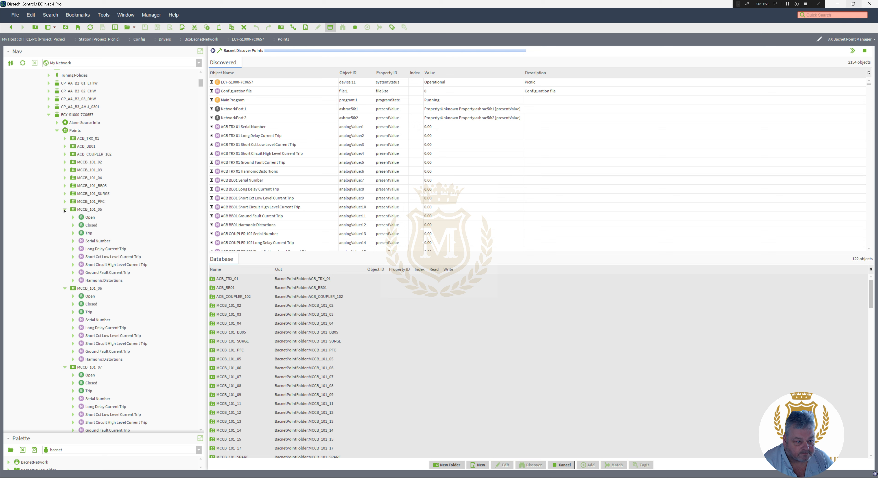
{"action": "left_click", "coordinate": [64, 209]}
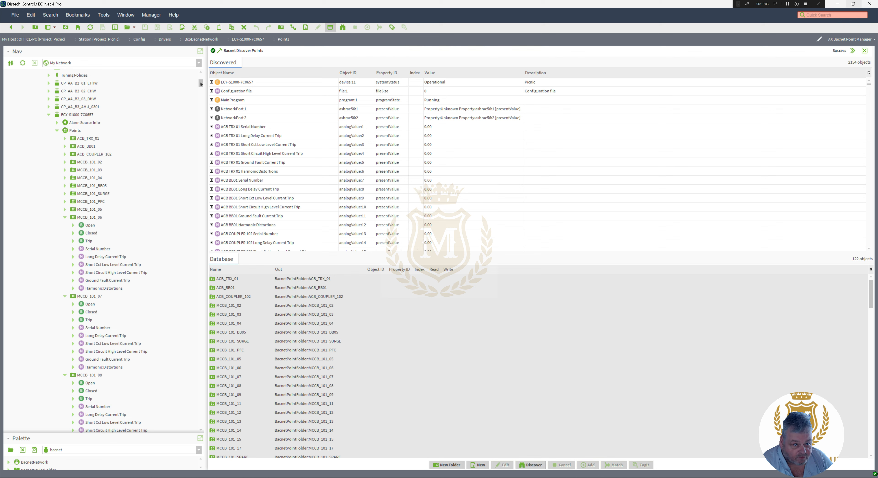
Look through the discovered objects for points matching the MCCB_102_07 folder, checking between the MCCB 102-06 and MCCB 102-09 entries
{"action": "left_click_drag", "start_coordinate": [200, 84], "coordinate": [211, 314]}
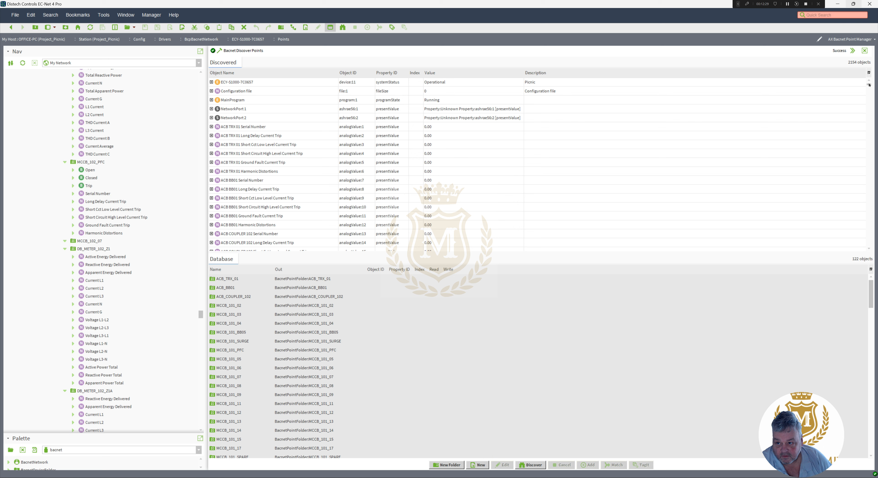
{"action": "left_click_drag", "start_coordinate": [869, 85], "coordinate": [869, 90]}
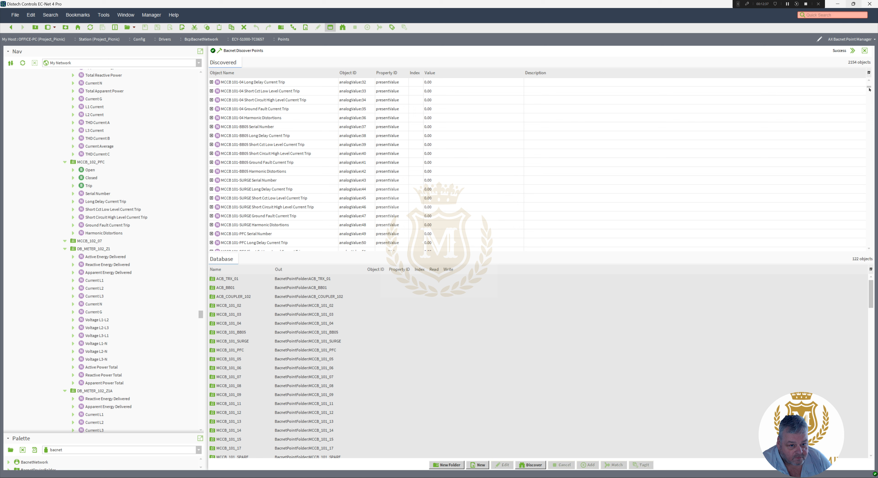
{"action": "left_click_drag", "start_coordinate": [869, 90], "coordinate": [871, 99]}
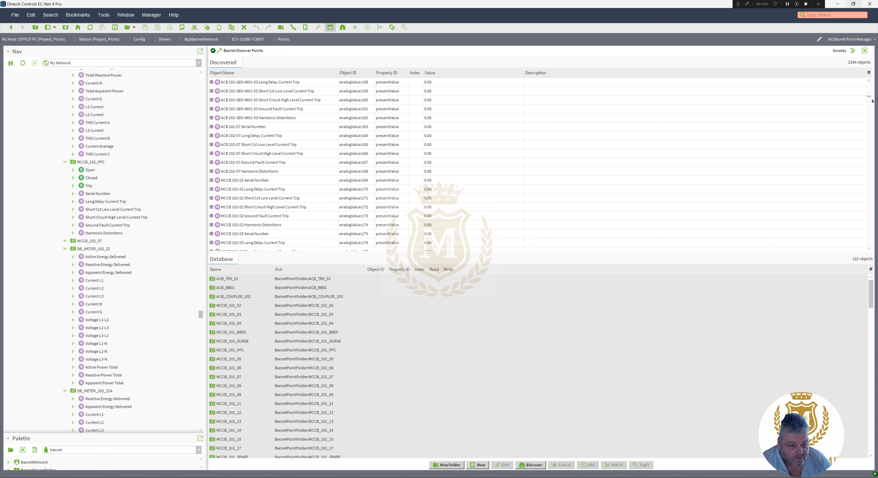
{"action": "left_click_drag", "start_coordinate": [871, 106], "coordinate": [871, 117]}
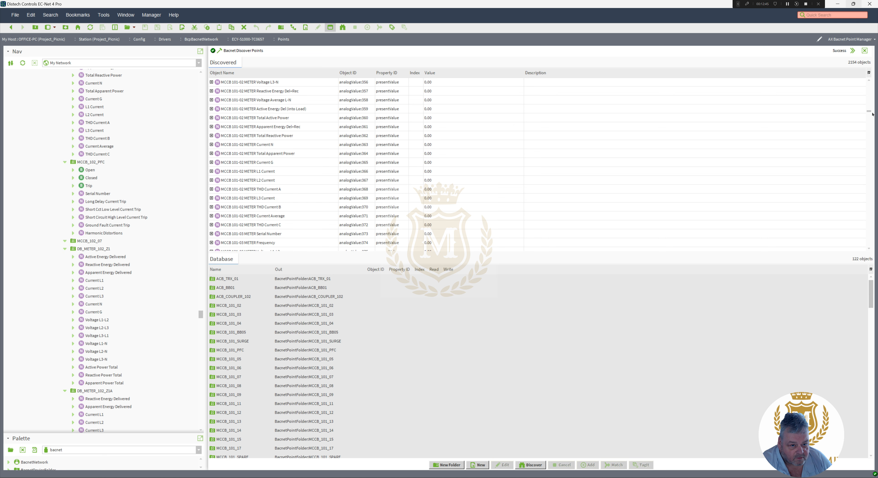
{"action": "left_click_drag", "start_coordinate": [872, 112], "coordinate": [869, 99]}
{"action": "left_click", "coordinate": [870, 99]}
{"action": "left_click", "coordinate": [869, 99]}
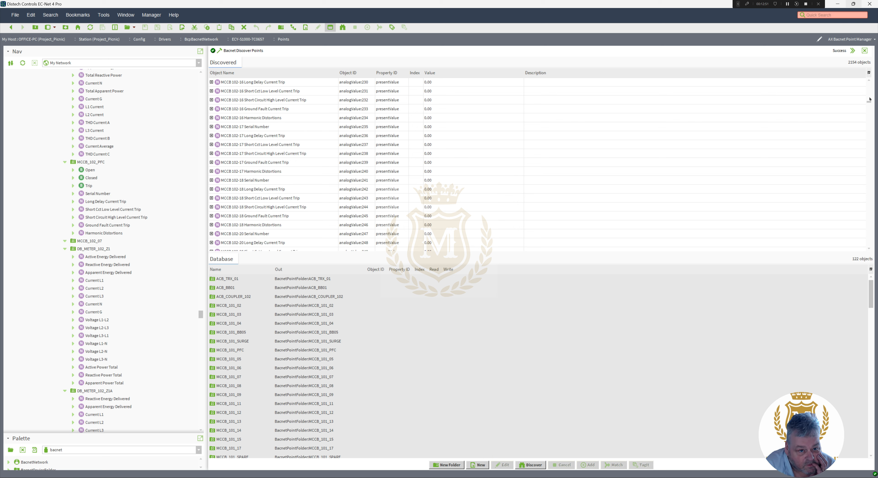
{"action": "left_click", "coordinate": [870, 99]}
{"action": "left_click", "coordinate": [870, 99]}
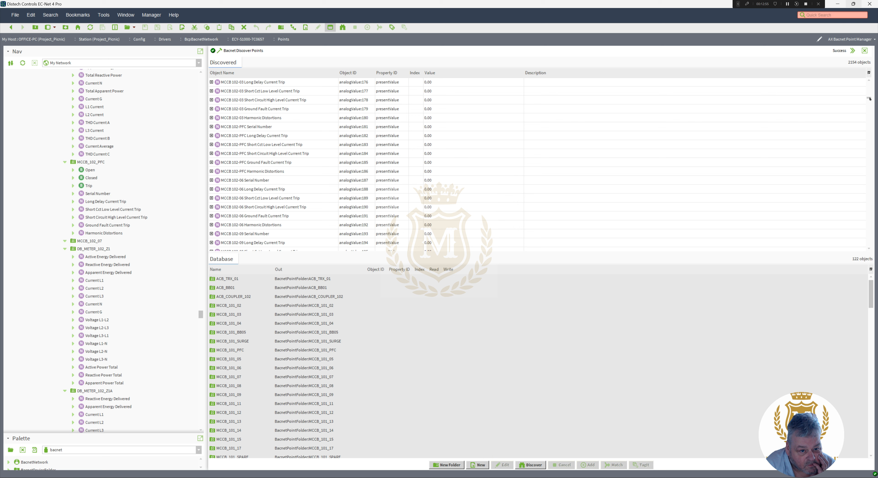
{"action": "left_click", "coordinate": [268, 227]}
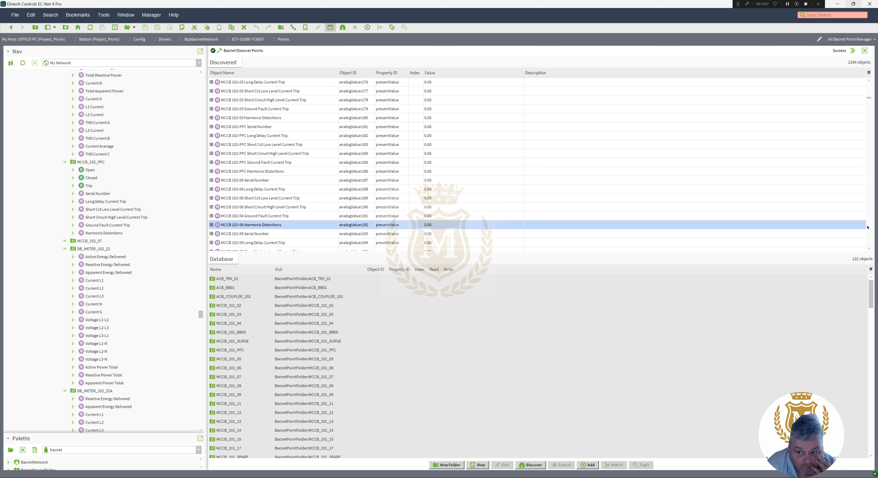
Search the remaining discovered breaker and meter points for 102-07 entries and select ACB 102-07 METER Serial Number
{"action": "scroll", "coordinate": [870, 235], "scroll_direction": "down", "scroll_amount": 6}
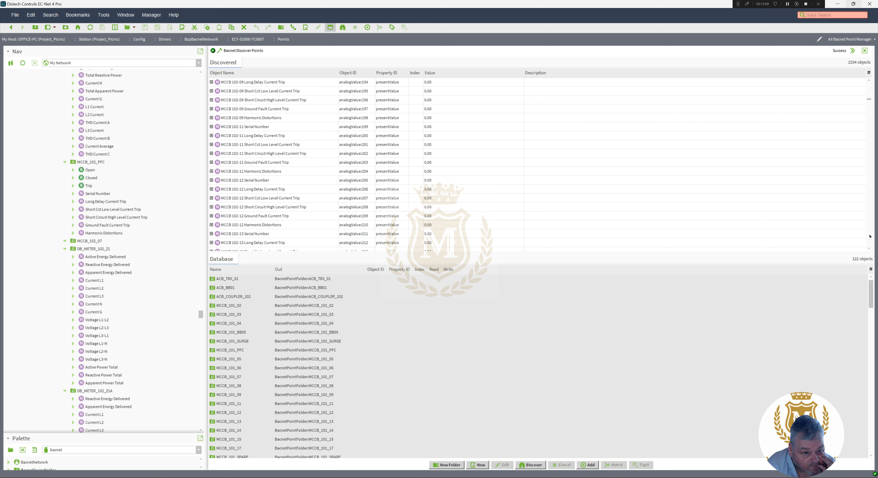
{"action": "scroll", "coordinate": [869, 236], "scroll_direction": "down", "scroll_amount": 18}
{"action": "scroll", "coordinate": [870, 236], "scroll_direction": "down", "scroll_amount": 6}
{"action": "scroll", "coordinate": [869, 236], "scroll_direction": "down", "scroll_amount": 6}
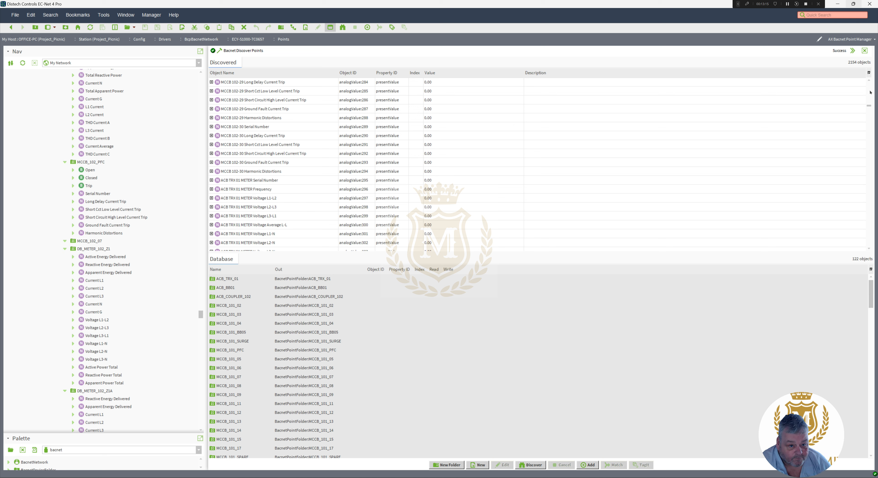
{"action": "scroll", "coordinate": [869, 92], "scroll_direction": "up", "scroll_amount": 6}
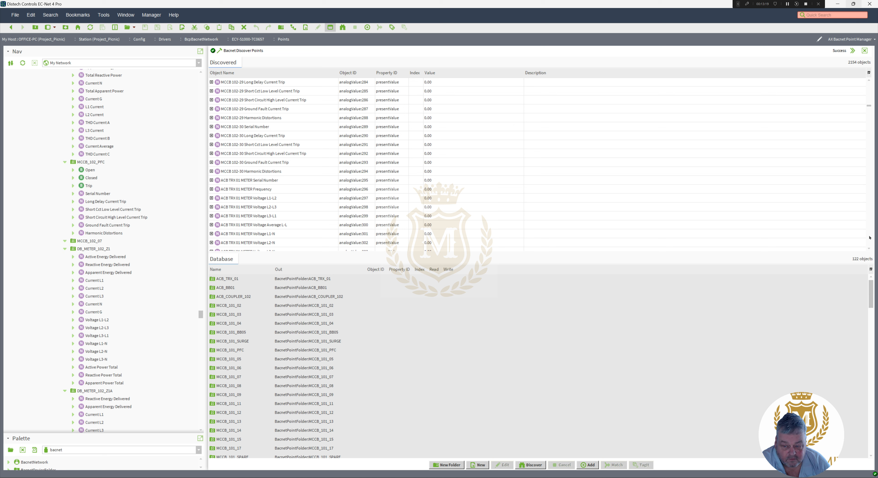
{"action": "scroll", "coordinate": [870, 238], "scroll_direction": "down", "scroll_amount": 18}
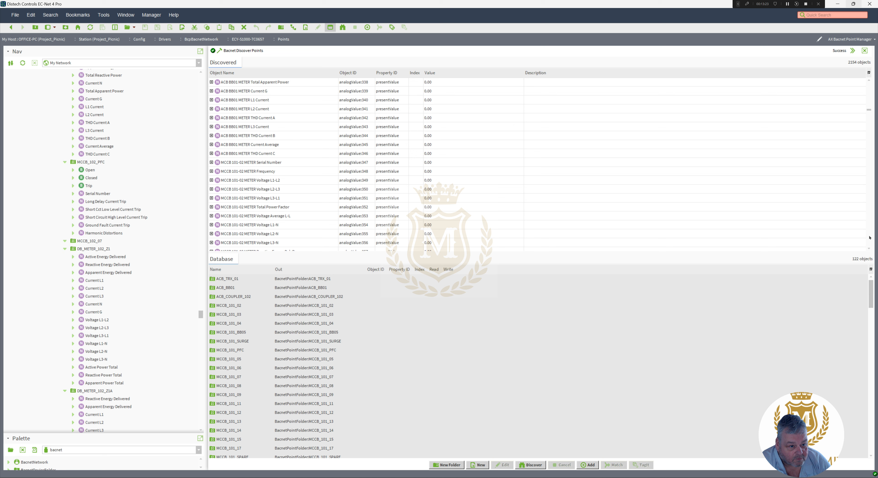
{"action": "scroll", "coordinate": [869, 237], "scroll_direction": "down", "scroll_amount": 20}
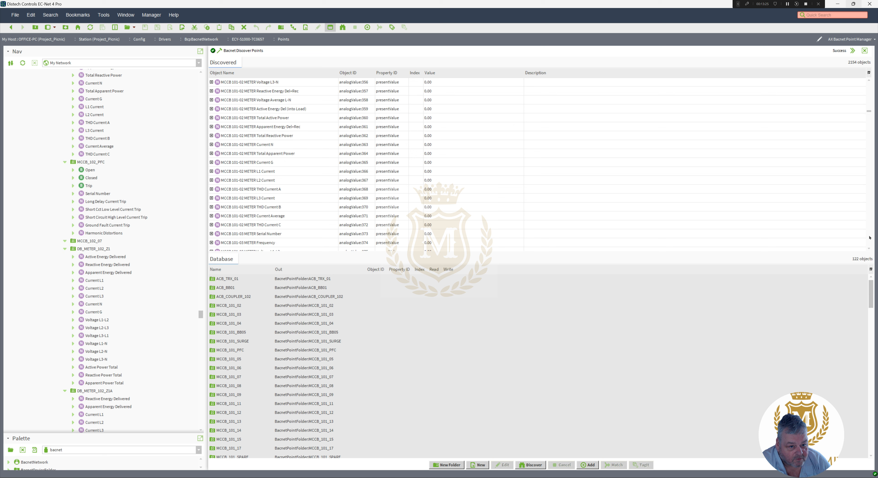
{"action": "scroll", "coordinate": [869, 238], "scroll_direction": "down", "scroll_amount": 20}
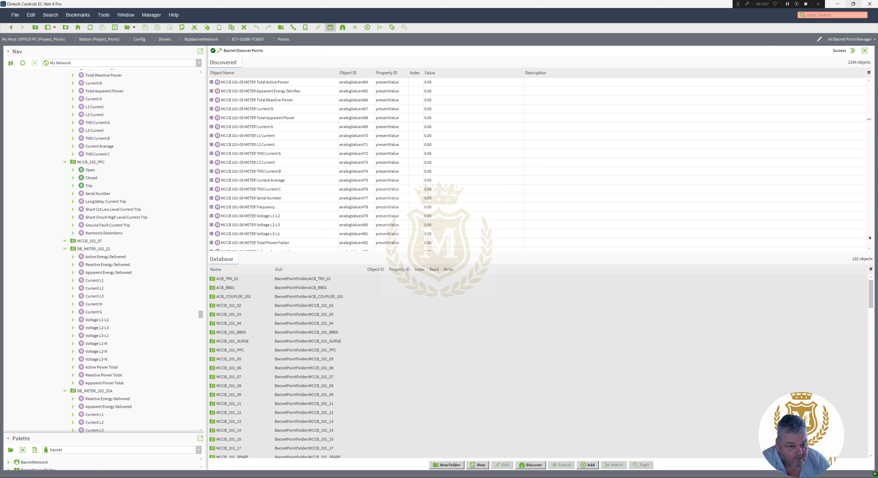
{"action": "scroll", "coordinate": [869, 238], "scroll_direction": "down", "scroll_amount": 20}
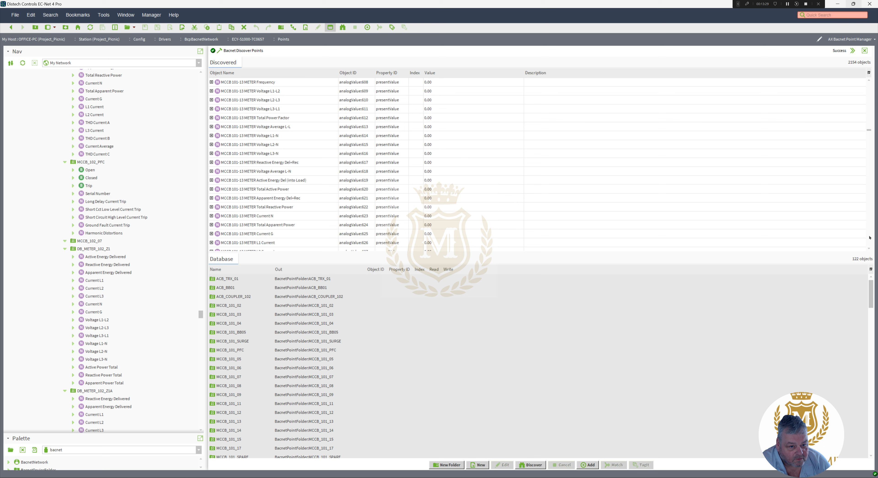
{"action": "scroll", "coordinate": [869, 237], "scroll_direction": "down", "scroll_amount": 20}
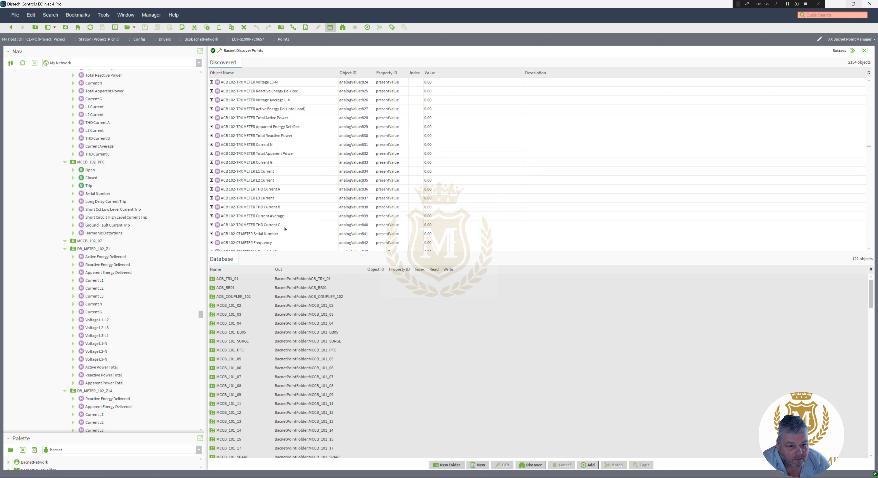
{"action": "left_click", "coordinate": [244, 235]}
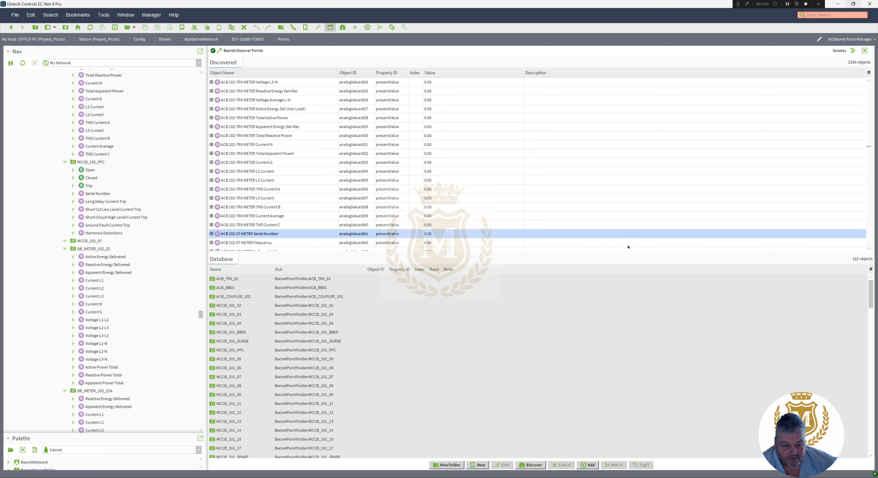
Examine the discovered meter points from ACB 102-07 METER through METER 102-31
{"action": "left_click", "coordinate": [869, 238]}
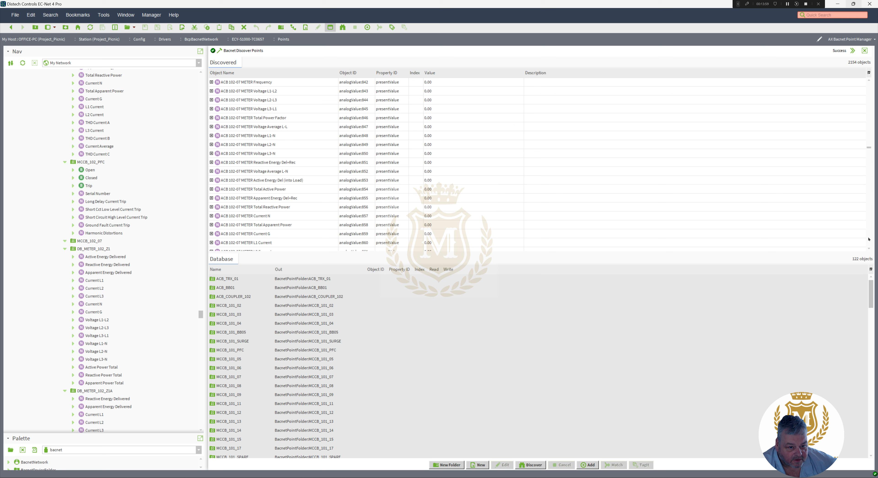
{"action": "left_click", "coordinate": [869, 239]}
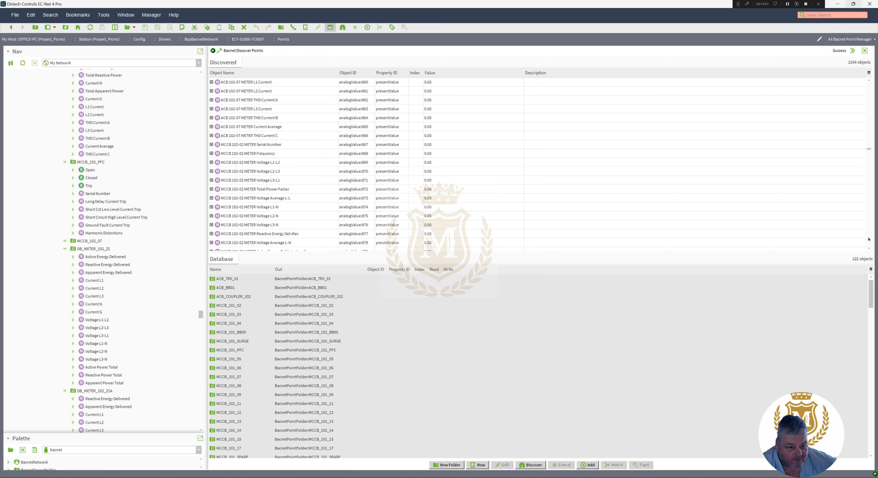
{"action": "left_click", "coordinate": [869, 238]}
{"action": "left_click", "coordinate": [869, 239]}
{"action": "left_click", "coordinate": [869, 239]}
{"action": "left_click", "coordinate": [869, 239]}
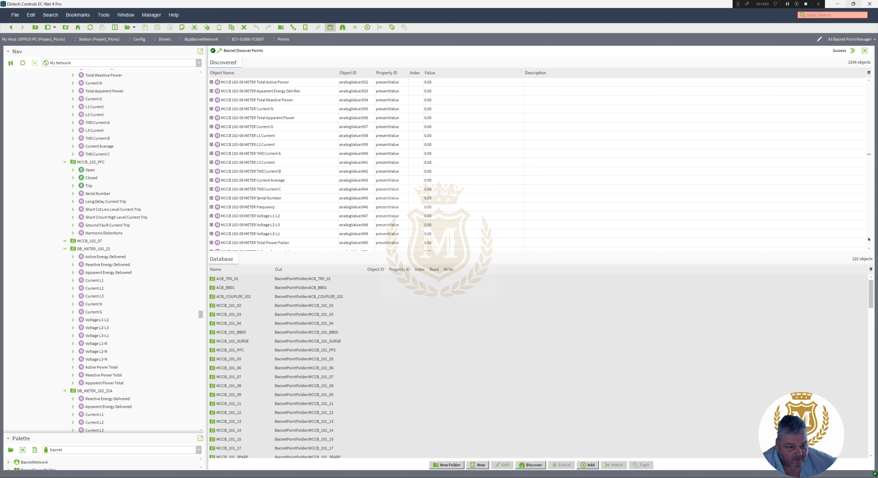
{"action": "left_click", "coordinate": [868, 239]}
{"action": "left_click", "coordinate": [869, 239]}
{"action": "left_click", "coordinate": [869, 239]}
{"action": "left_click", "coordinate": [869, 239]}
{"action": "left_click", "coordinate": [869, 239]}
{"action": "left_click", "coordinate": [868, 239]}
{"action": "left_click", "coordinate": [869, 239]}
{"action": "left_click", "coordinate": [868, 239]}
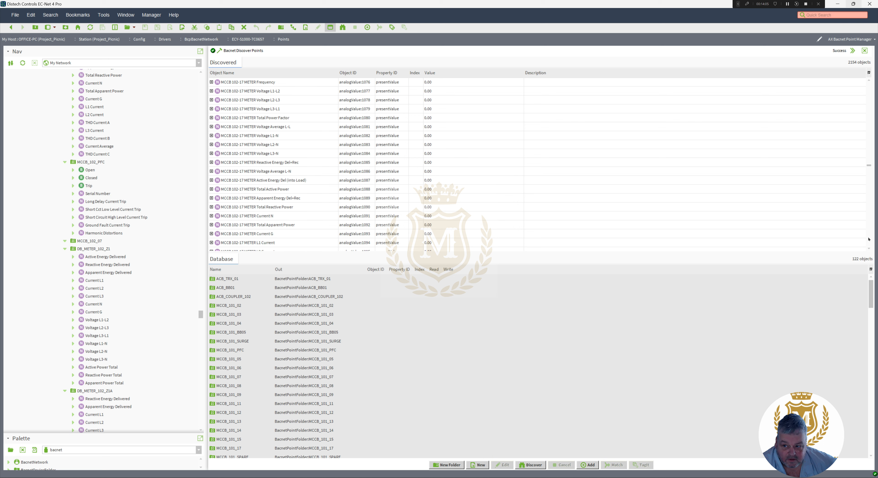
{"action": "left_click", "coordinate": [869, 239]}
{"action": "left_click", "coordinate": [868, 239]}
{"action": "left_click", "coordinate": [868, 239]}
{"action": "left_click", "coordinate": [868, 238]}
{"action": "left_click", "coordinate": [869, 239]}
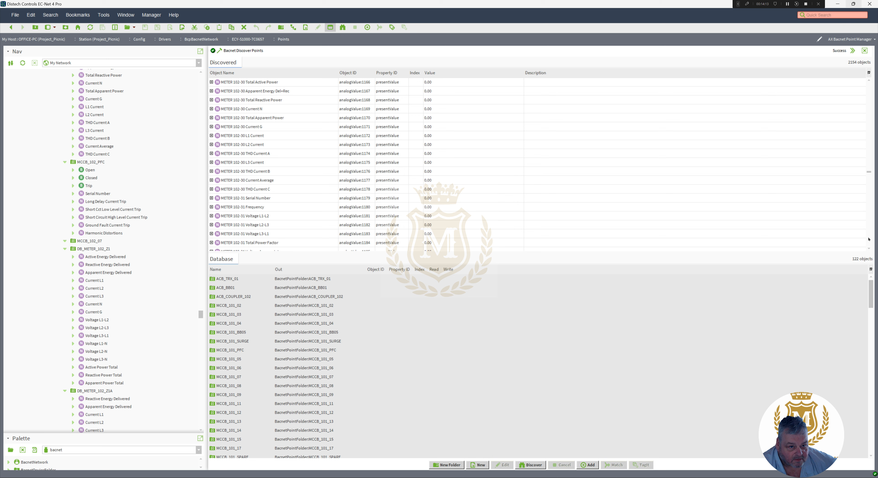
{"action": "left_click", "coordinate": [868, 238]}
{"action": "left_click", "coordinate": [868, 239]}
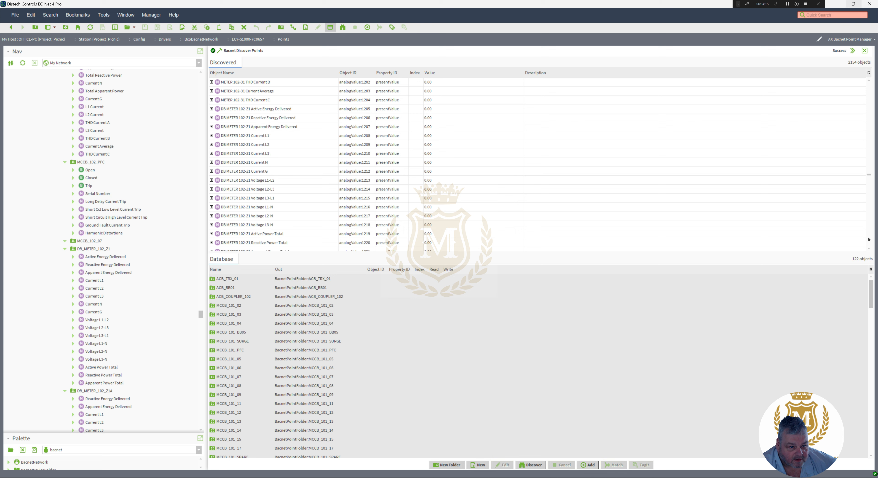
Examine the discovered distribution board meter points from DB METER 102-Z1 through DB 403 METER
{"action": "left_click", "coordinate": [868, 239]}
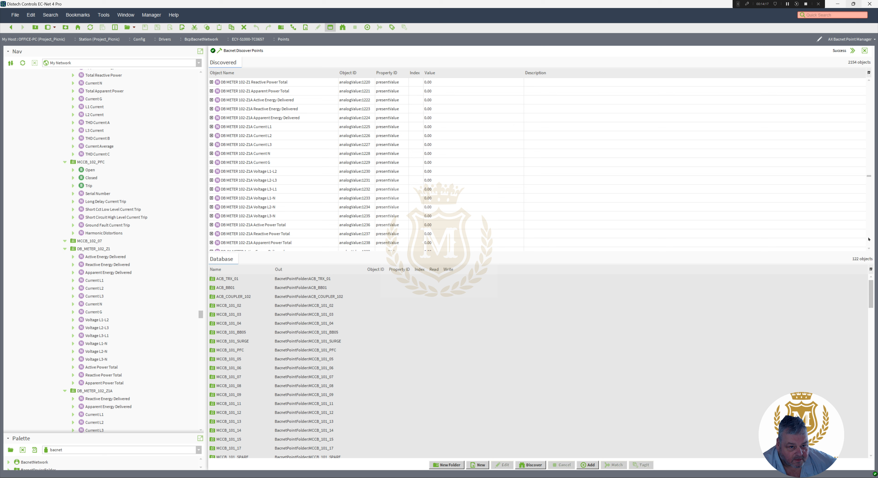
{"action": "left_click", "coordinate": [869, 238]}
{"action": "left_click", "coordinate": [869, 239]}
{"action": "left_click", "coordinate": [869, 239]}
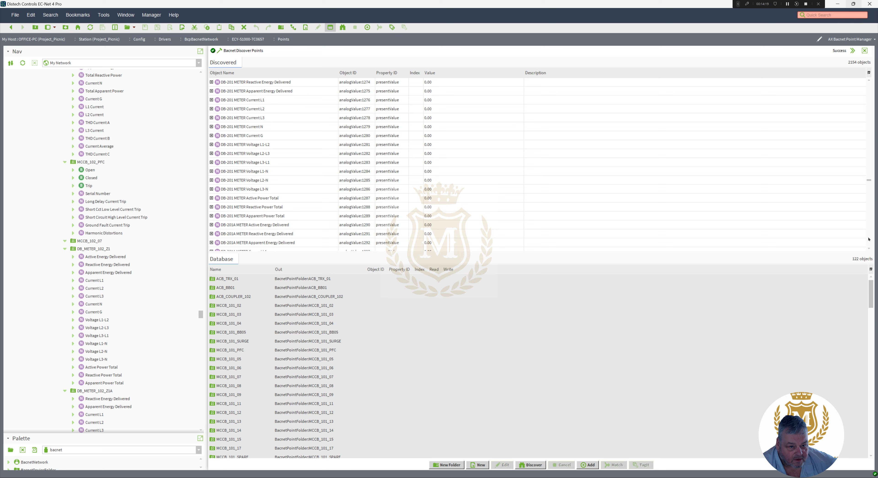
{"action": "left_click", "coordinate": [868, 239]}
{"action": "left_click", "coordinate": [868, 238]}
{"action": "left_click", "coordinate": [868, 238]}
{"action": "left_click", "coordinate": [868, 239]}
{"action": "left_click", "coordinate": [868, 239]}
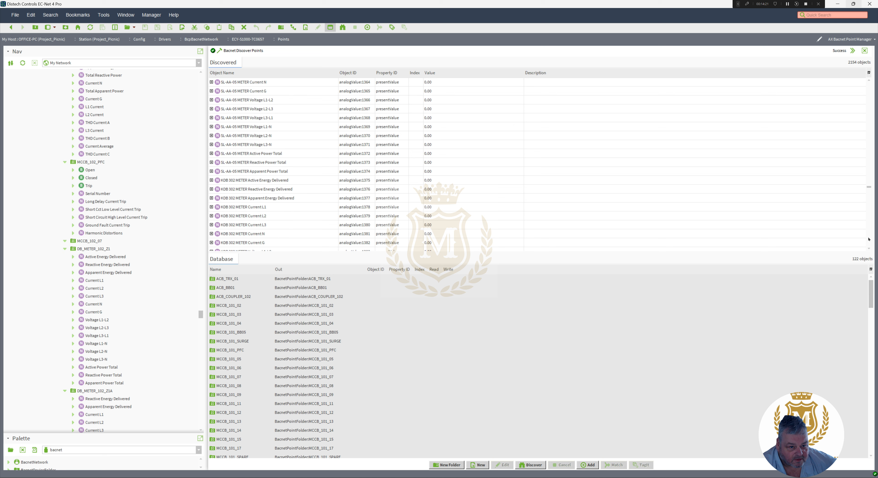
{"action": "left_click", "coordinate": [869, 239]}
{"action": "left_click", "coordinate": [868, 239]}
{"action": "left_click", "coordinate": [868, 239]}
{"action": "left_click", "coordinate": [868, 239]}
{"action": "left_click", "coordinate": [869, 239]}
{"action": "left_click", "coordinate": [869, 239]}
{"action": "left_click", "coordinate": [869, 239]}
{"action": "left_click", "coordinate": [868, 239]}
{"action": "left_click", "coordinate": [869, 239]}
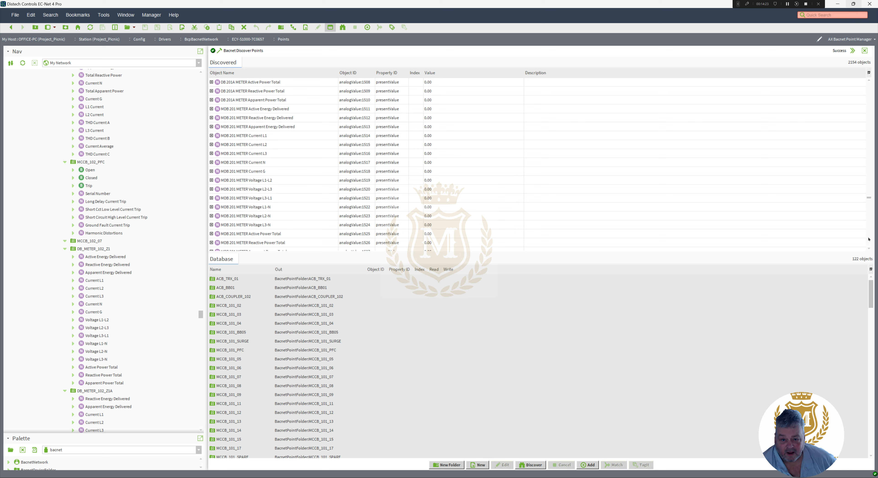
{"action": "left_click", "coordinate": [869, 239]}
{"action": "left_click", "coordinate": [869, 239]}
{"action": "left_click", "coordinate": [869, 239]}
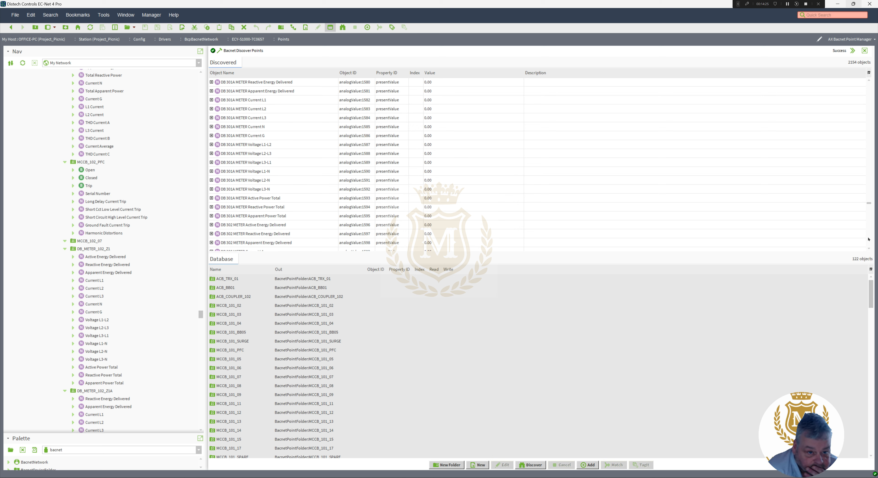
{"action": "left_click", "coordinate": [868, 239]}
{"action": "left_click", "coordinate": [868, 238]}
{"action": "left_click", "coordinate": [869, 239]}
{"action": "left_click", "coordinate": [869, 239]}
{"action": "left_click", "coordinate": [868, 239]}
{"action": "left_click", "coordinate": [869, 239]}
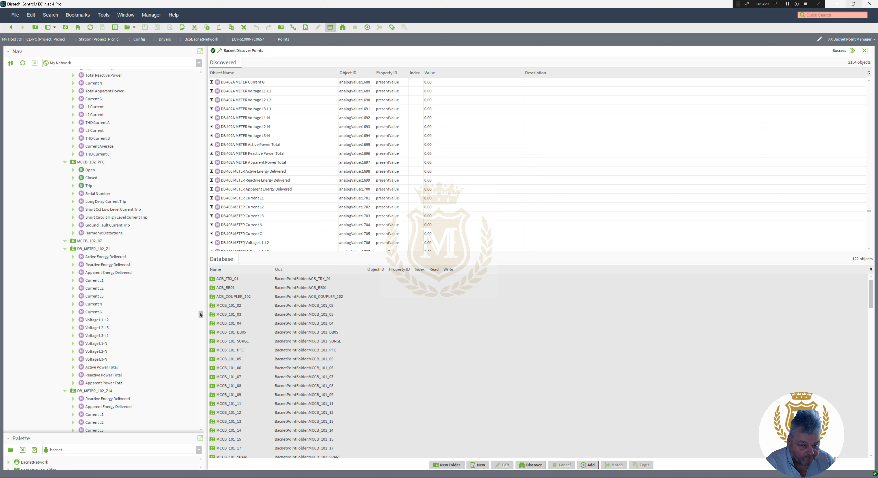
Check the DB_METER_102_Z1 and METER_102_30 folders and their points in the navigation tree
{"action": "left_click", "coordinate": [100, 249]}
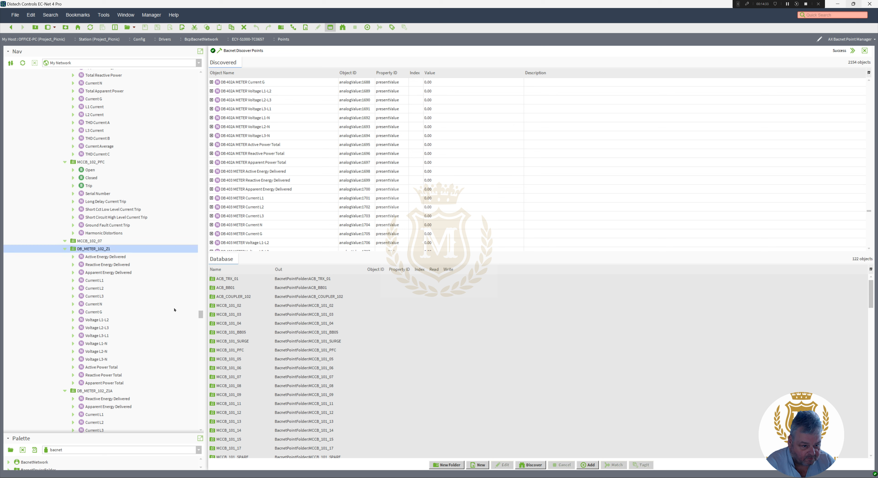
{"action": "left_click_drag", "start_coordinate": [200, 314], "coordinate": [201, 306]}
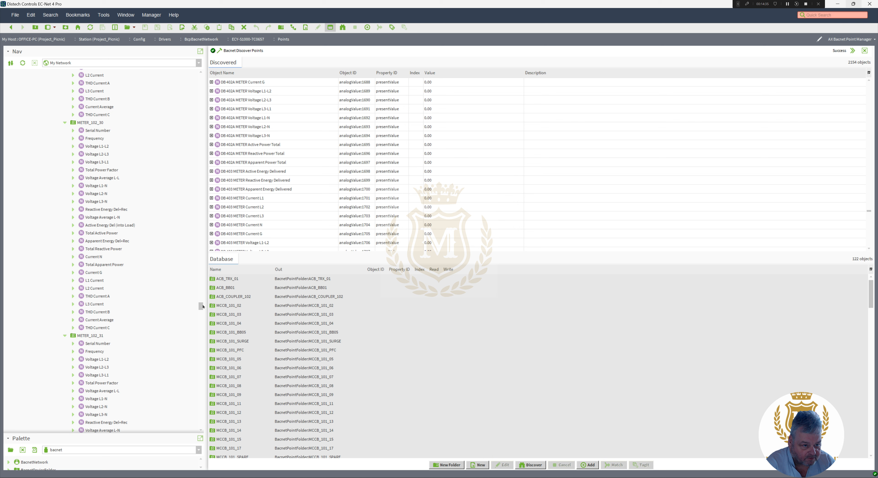
{"action": "left_click", "coordinate": [91, 132]}
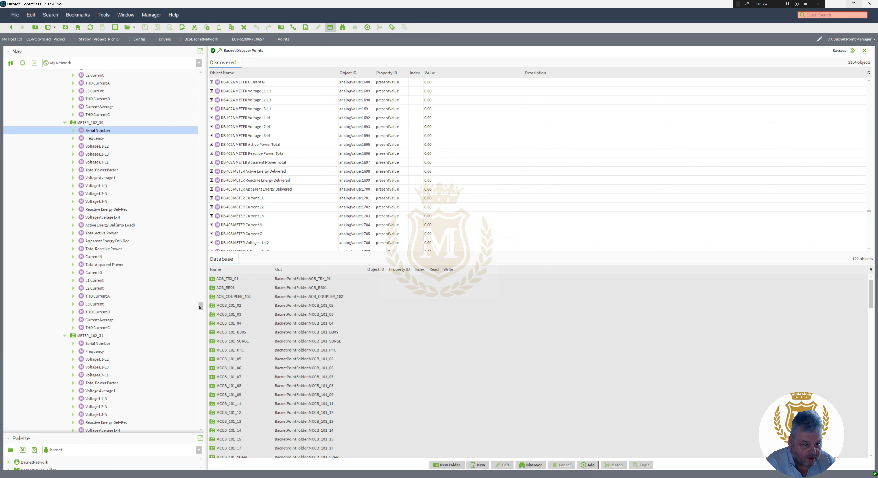
Create a new standard folder named ACB under the Points of ECY-S1000-7C0657
{"action": "left_click_drag", "start_coordinate": [199, 307], "coordinate": [204, 86]}
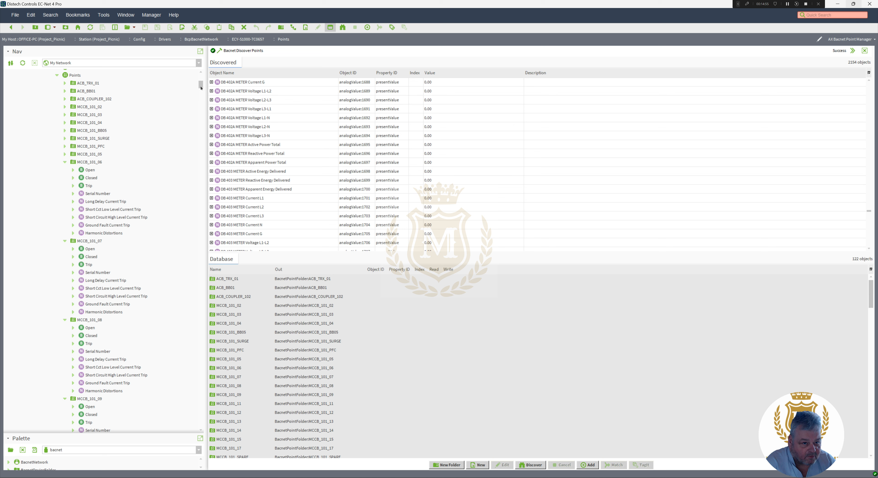
{"action": "left_click_drag", "start_coordinate": [201, 88], "coordinate": [201, 85]}
{"action": "left_click", "coordinate": [75, 124]}
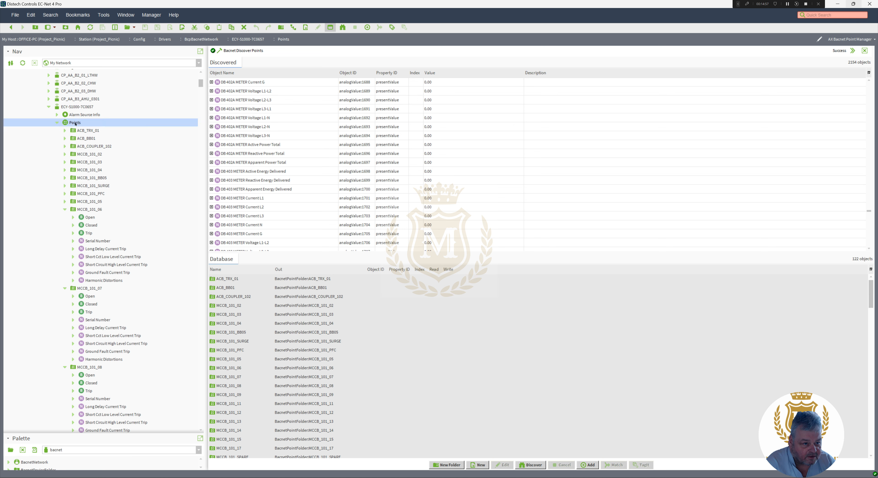
{"action": "right_click", "coordinate": [75, 124]}
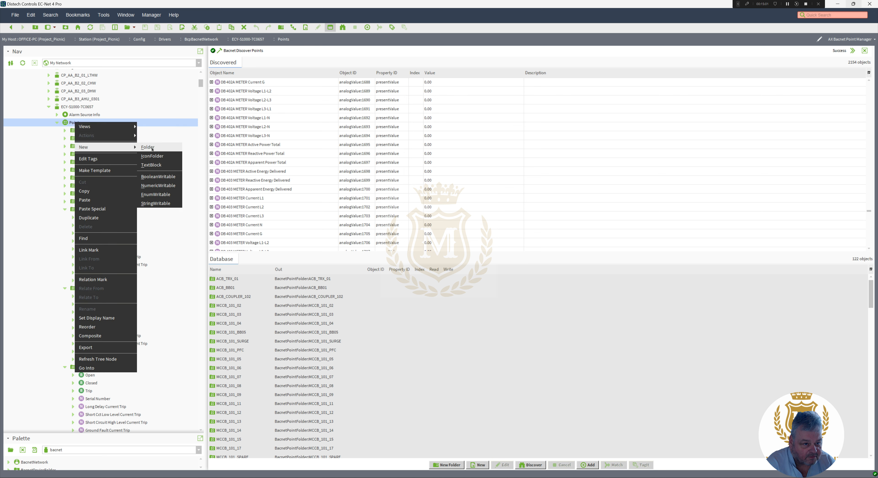
{"action": "left_click", "coordinate": [148, 147]}
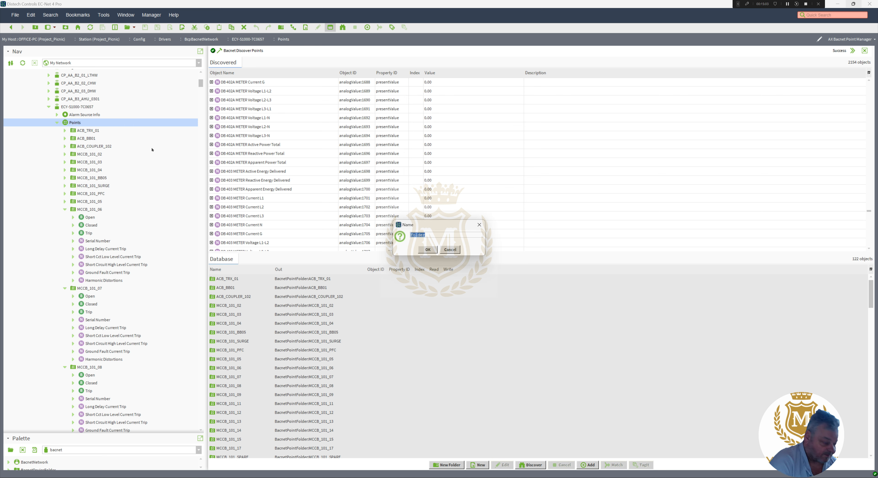
{"action": "type", "text": "ACB"}
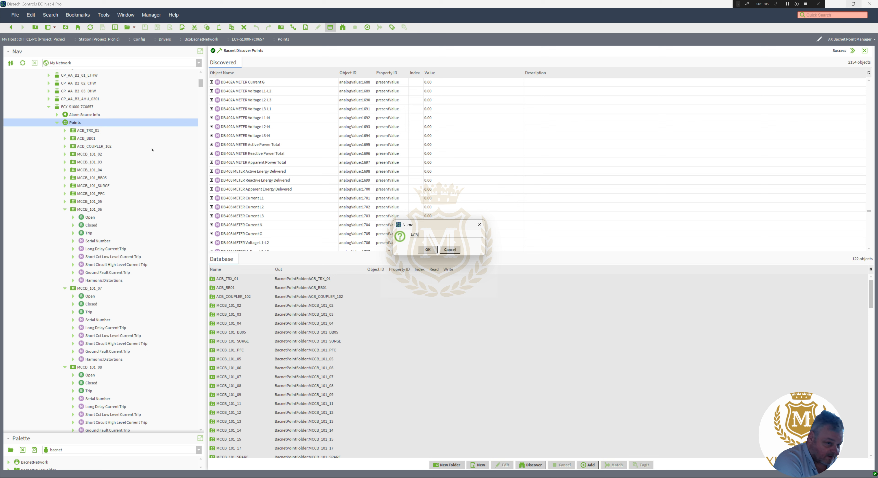
{"action": "left_click", "coordinate": [428, 249]}
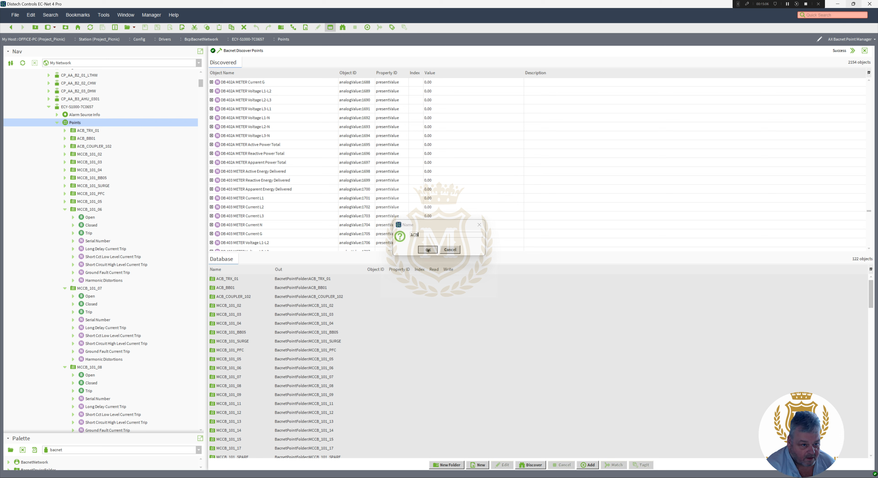
Try to move the ACB_TRX_01, ACB_BB01 and ACB_COUPLER_102 folders from the navigation tree into the ACB folder
{"action": "left_click", "coordinate": [63, 209]}
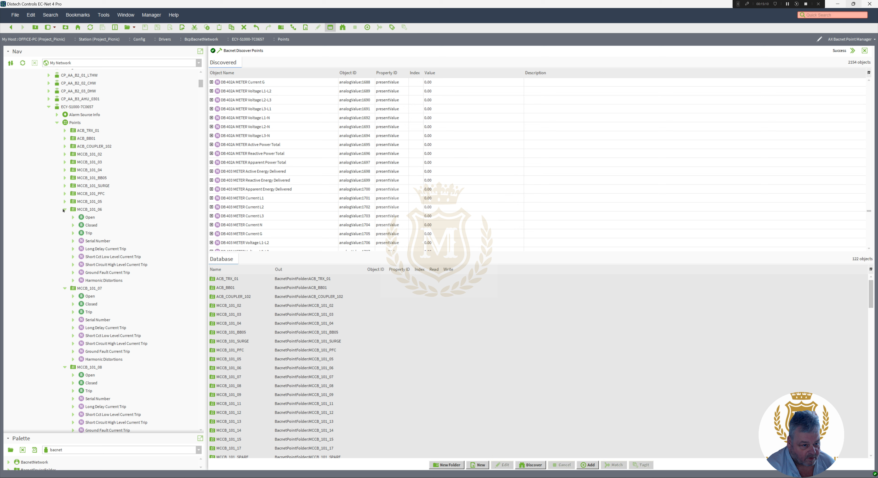
{"action": "left_click", "coordinate": [64, 209]}
{"action": "left_click", "coordinate": [82, 132]}
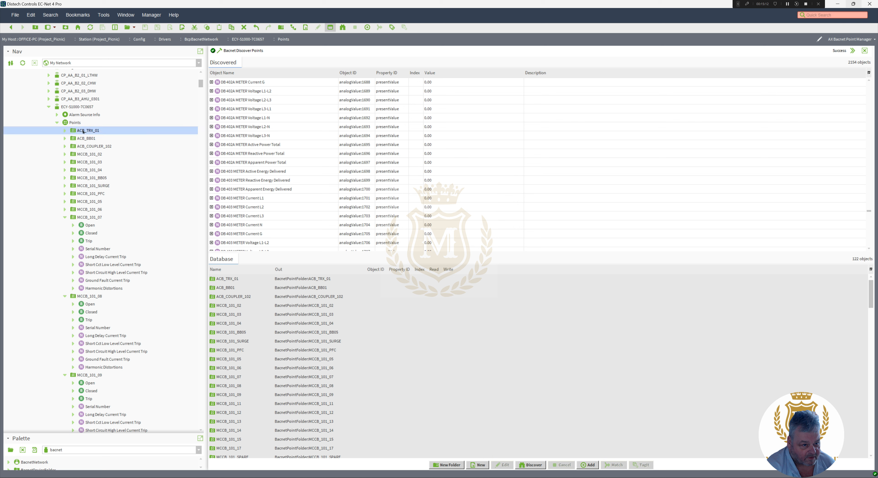
{"action": "left_click", "coordinate": [91, 147], "text": "shift"}
{"action": "right_click", "coordinate": [90, 147]}
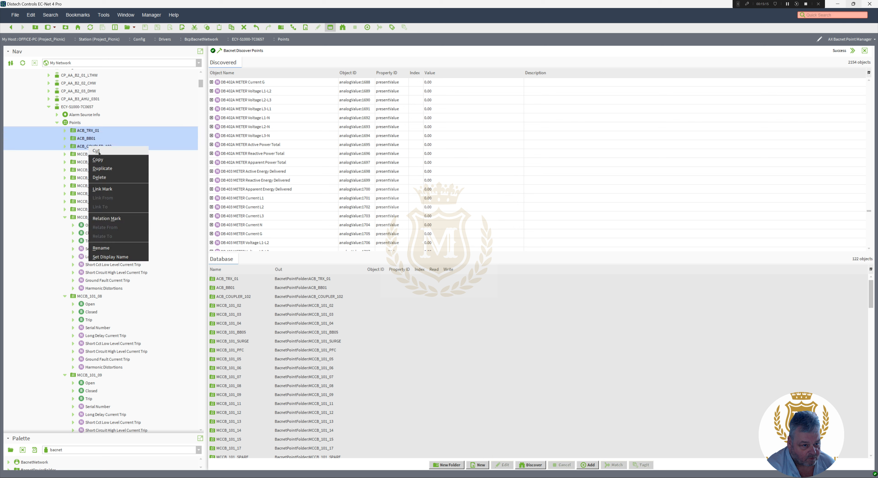
{"action": "left_click", "coordinate": [97, 151]}
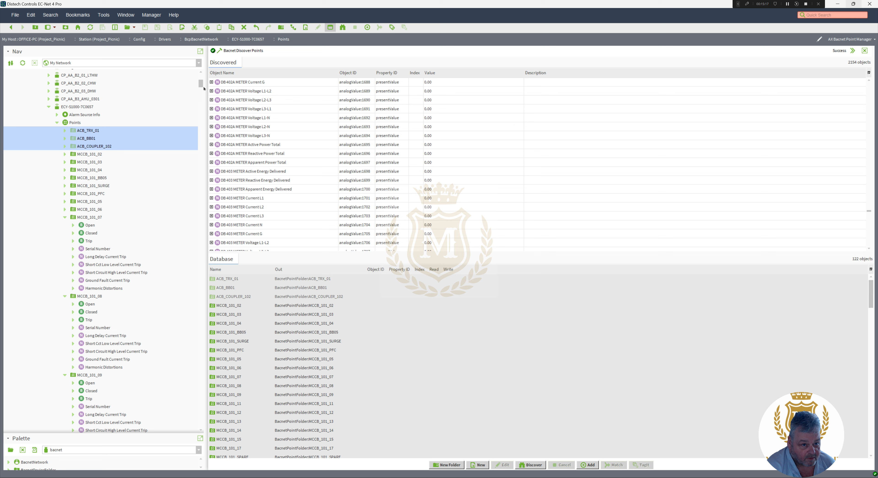
{"action": "left_click_drag", "start_coordinate": [202, 86], "coordinate": [201, 428]}
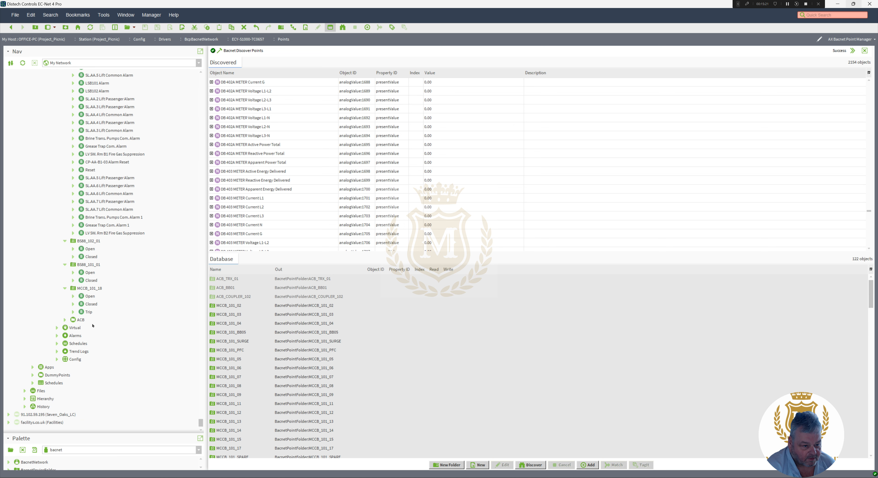
{"action": "right_click", "coordinate": [79, 320]}
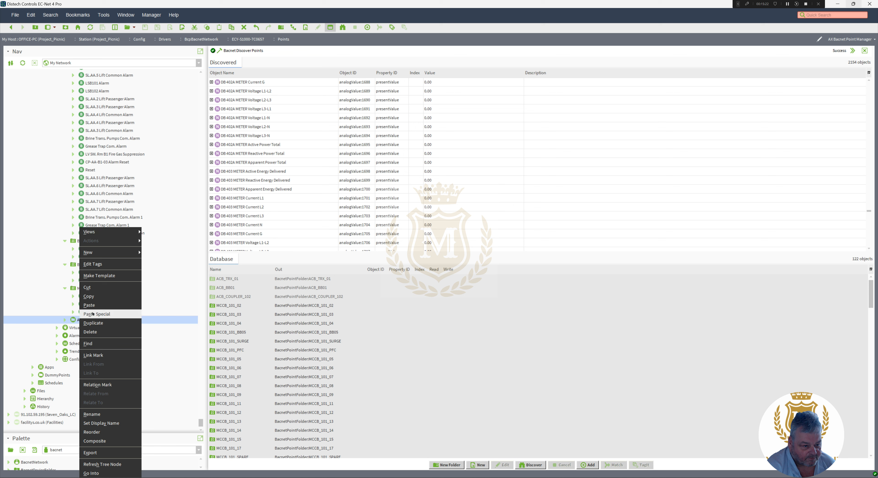
{"action": "left_click", "coordinate": [94, 305]}
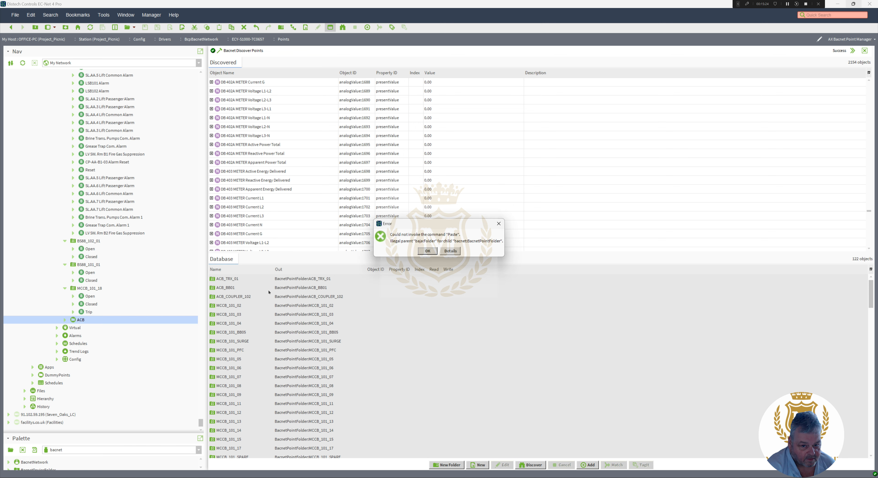
{"action": "left_click", "coordinate": [427, 252]}
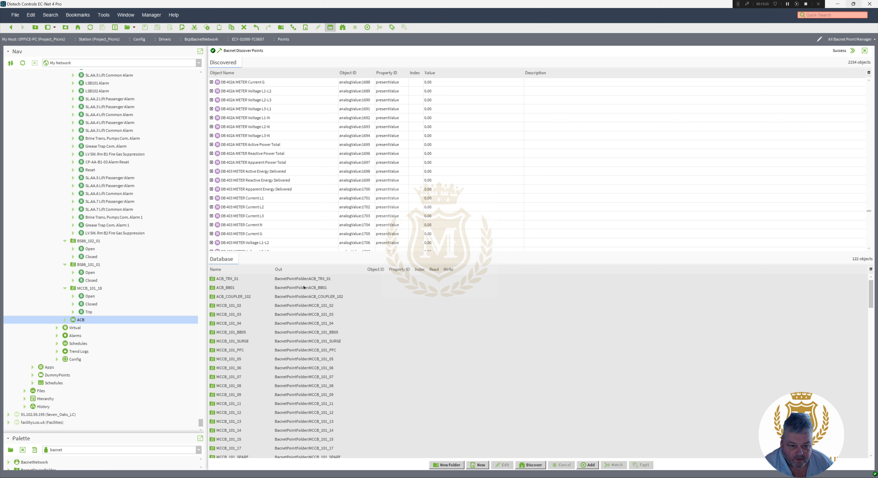
Try to move ACB_TRX_01, ACB_BB01 and ACB_COUPLER_102 from the database list into the ACB folder
{"action": "left_click", "coordinate": [229, 280]}
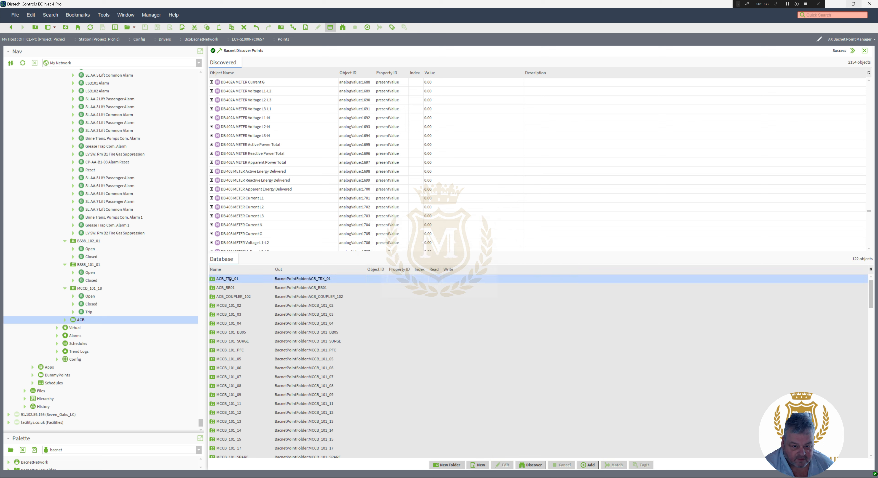
{"action": "left_click", "coordinate": [229, 297], "text": "shift"}
{"action": "right_click", "coordinate": [229, 297]}
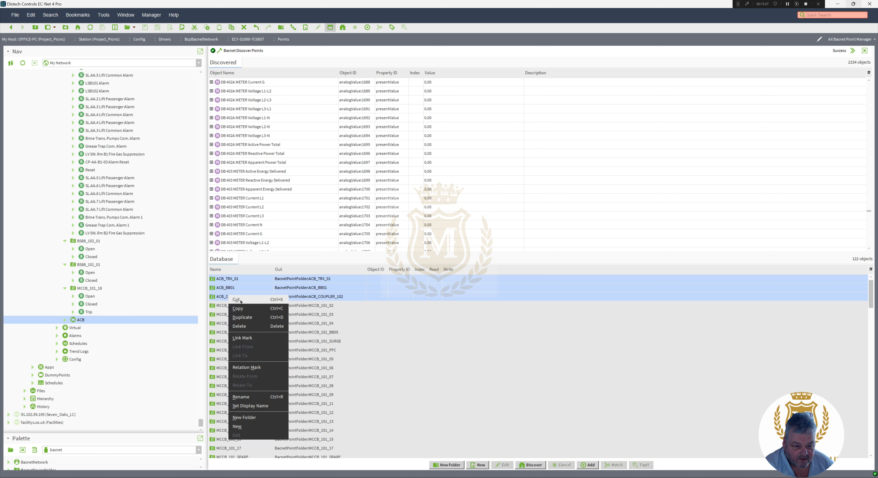
{"action": "left_click", "coordinate": [237, 300]}
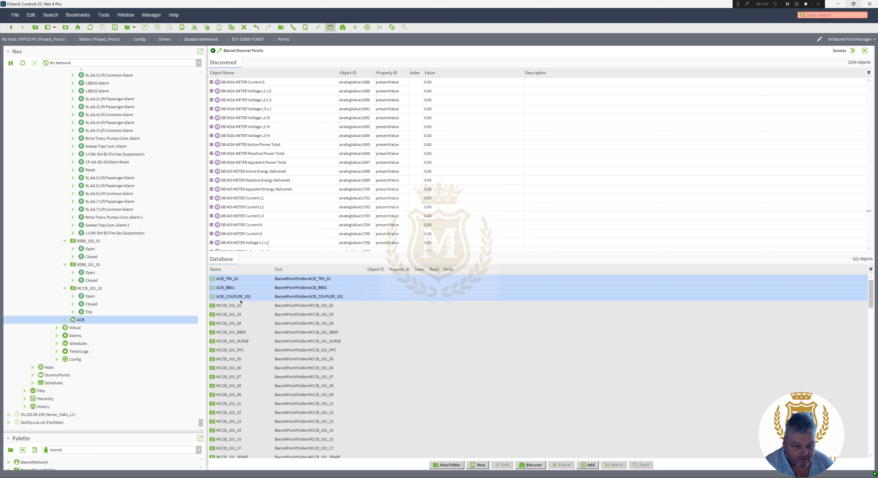
{"action": "right_click", "coordinate": [80, 320]}
{"action": "left_click", "coordinate": [96, 306]}
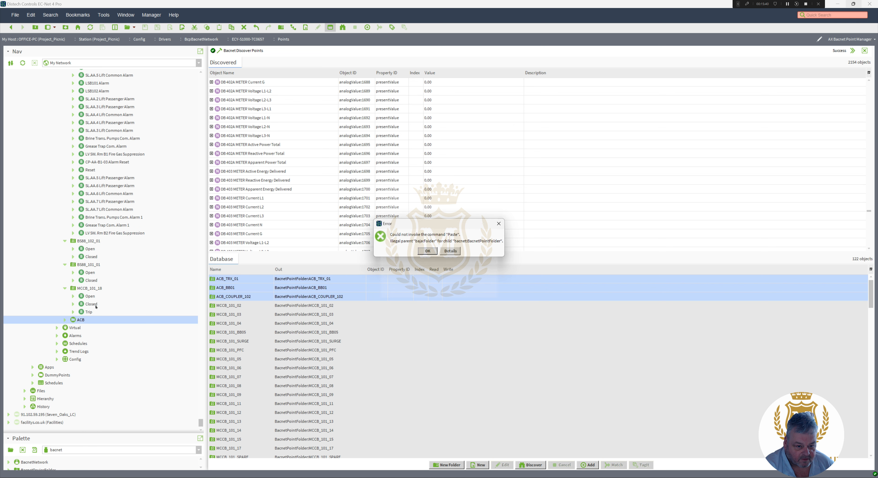
View the details of the paste error and delete the standard ACB folder
{"action": "left_click", "coordinate": [450, 250]}
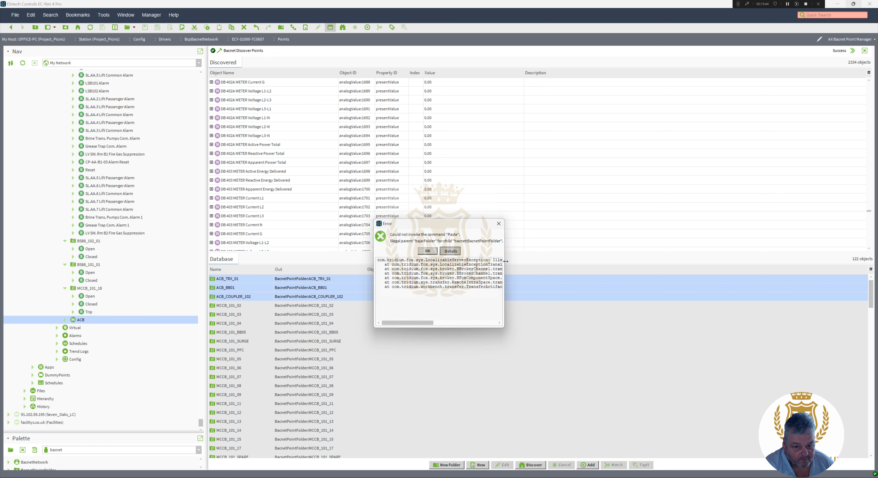
{"action": "left_click_drag", "start_coordinate": [506, 261], "coordinate": [722, 262]}
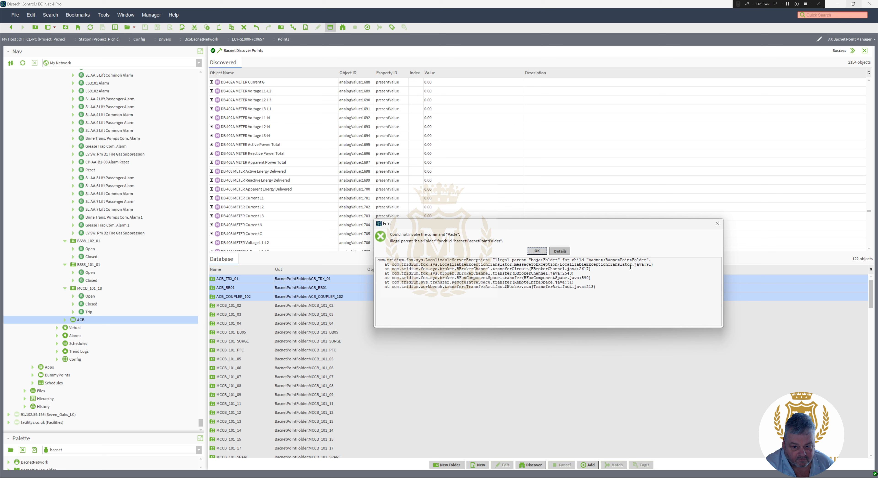
{"action": "left_click", "coordinate": [717, 224]}
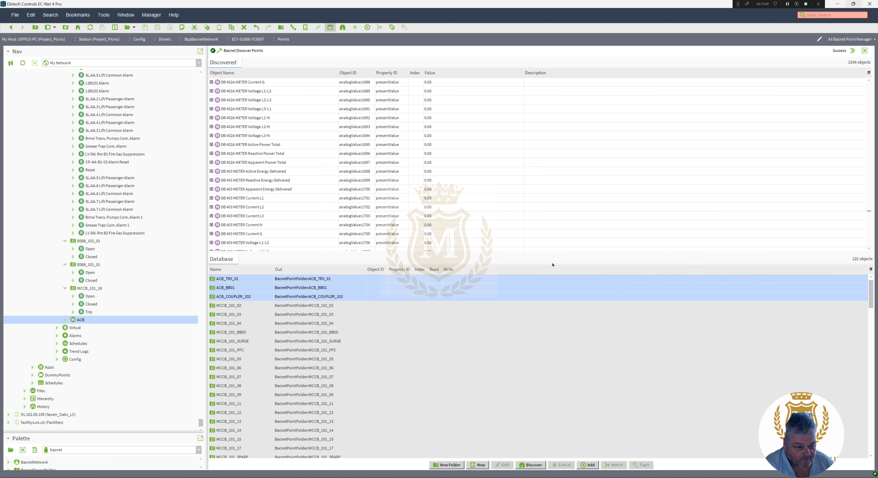
{"action": "right_click", "coordinate": [80, 322]}
{"action": "left_click", "coordinate": [87, 332]}
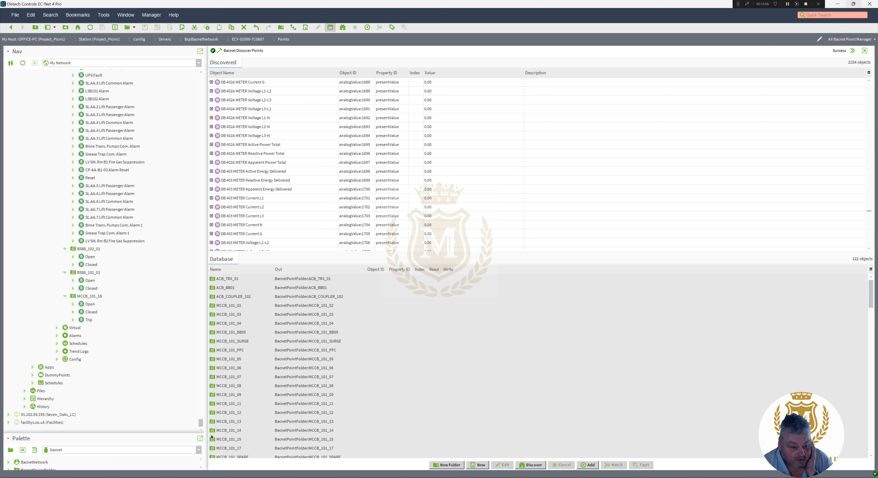
Collapse the expanded point folders from MCCB_101_18 up through BMS_Panel to MDB_503_A_METER in the navigation tree
{"action": "scroll", "coordinate": [202, 419], "scroll_direction": "up", "scroll_amount": 10}
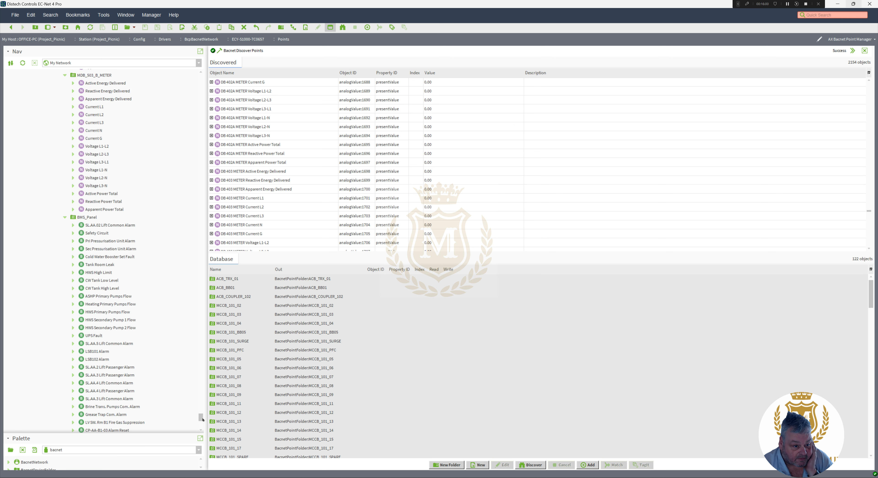
{"action": "left_click", "coordinate": [65, 217]}
{"action": "left_click", "coordinate": [65, 249]}
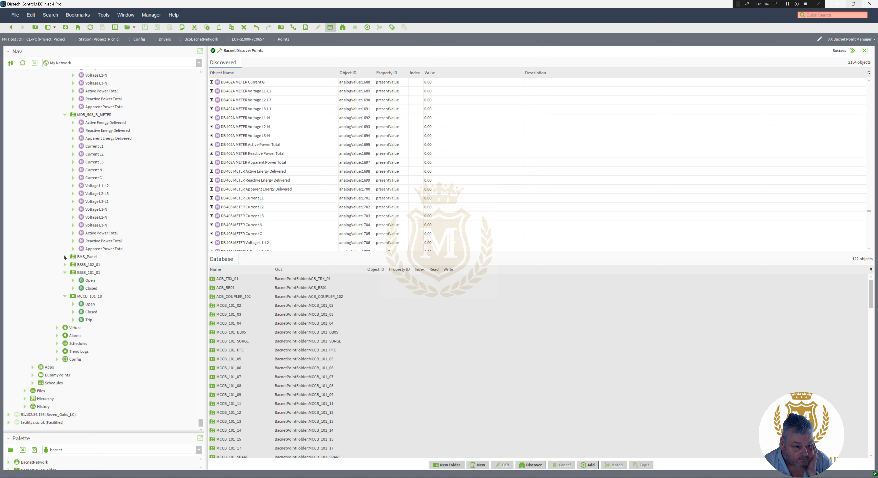
{"action": "left_click", "coordinate": [66, 274]}
{"action": "left_click", "coordinate": [65, 296]}
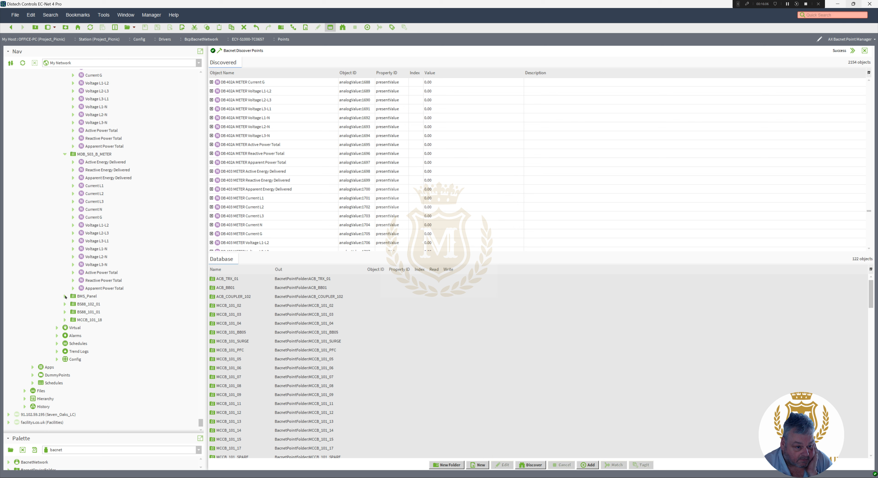
{"action": "scroll", "coordinate": [202, 420], "scroll_direction": "up", "scroll_amount": 7}
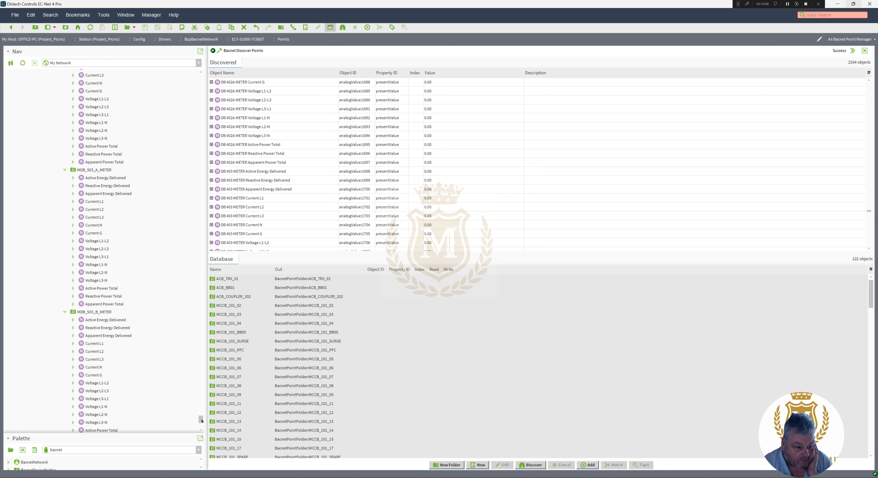
{"action": "left_click", "coordinate": [65, 312]}
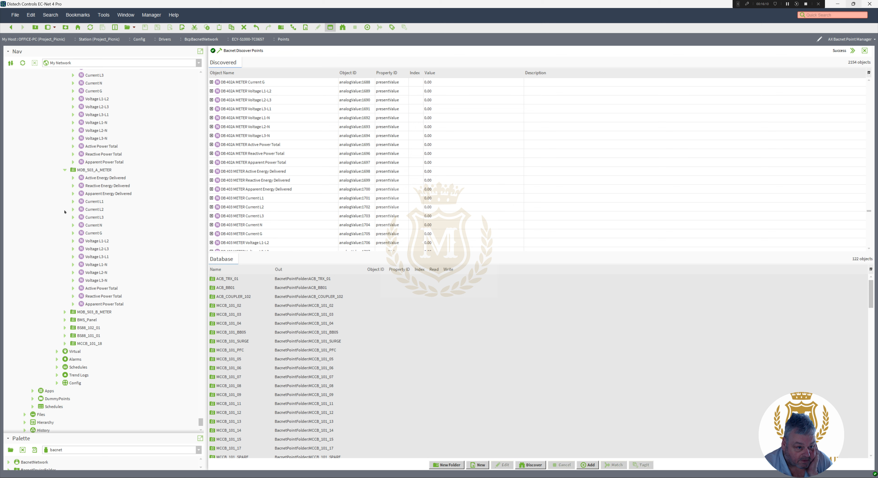
{"action": "left_click", "coordinate": [64, 170]}
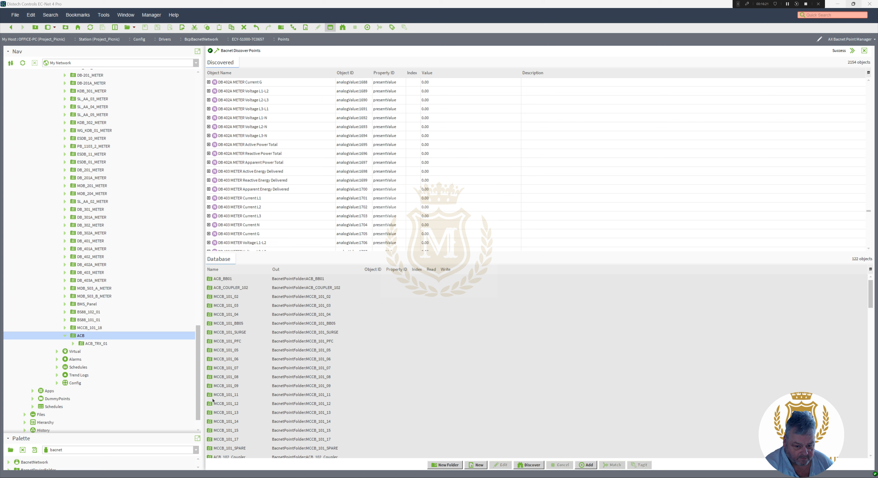
Move the ACB_BB01 and ACB_COUPLER_102 folders from the database list into the ACB folder
{"action": "left_click", "coordinate": [226, 280]}
{"action": "left_click", "coordinate": [228, 288], "text": "shift"}
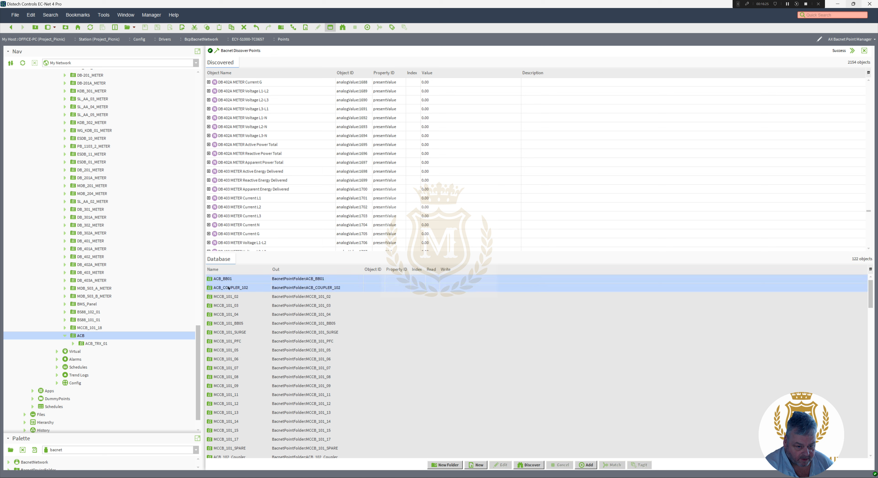
{"action": "right_click", "coordinate": [229, 288]}
{"action": "left_click", "coordinate": [237, 290]}
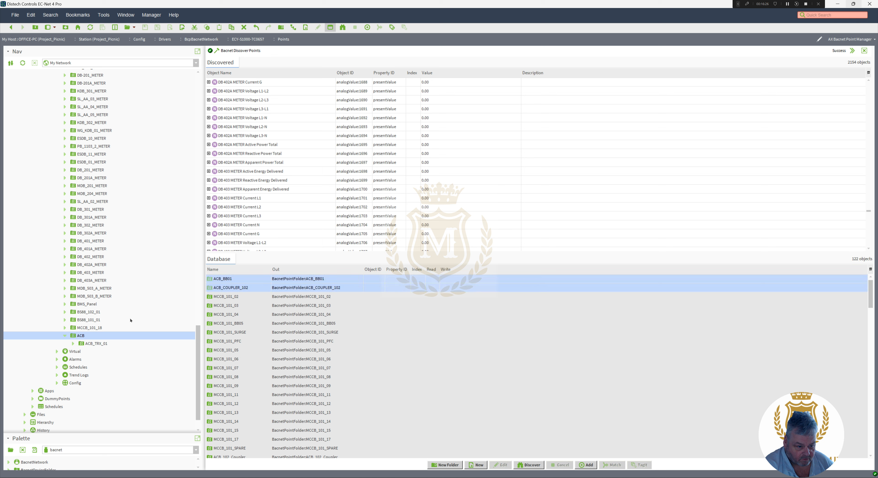
{"action": "right_click", "coordinate": [81, 336]}
{"action": "left_click", "coordinate": [104, 304]}
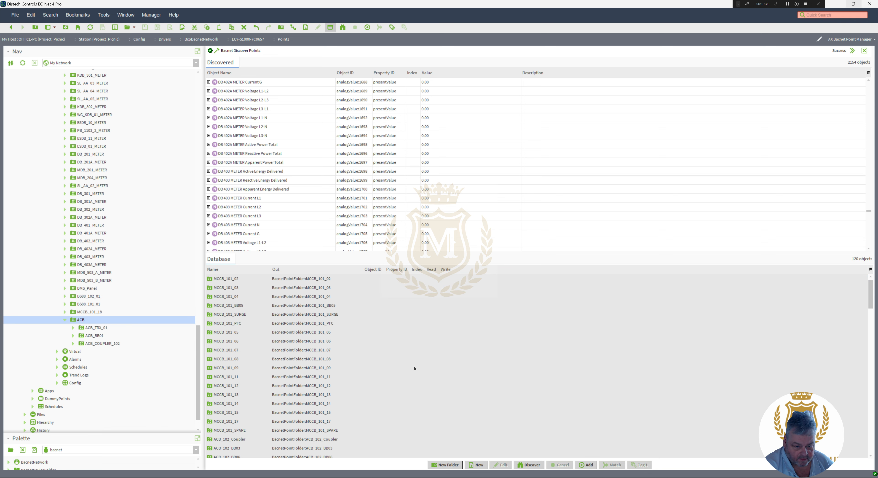
Move the seven folders from ACB_102_Coupler through ACB_102_07 from the database list into the ACB folder
{"action": "scroll", "coordinate": [756, 316], "scroll_direction": "down", "scroll_amount": 3}
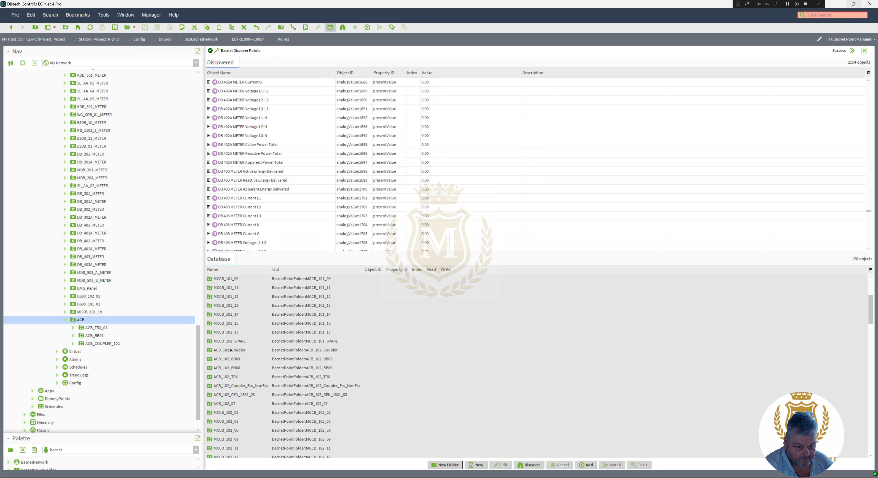
{"action": "left_click", "coordinate": [230, 350]}
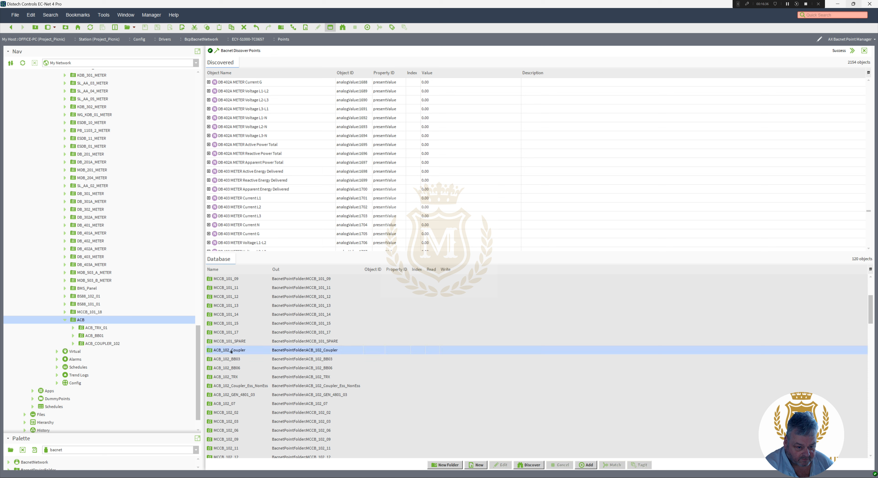
{"action": "left_click", "coordinate": [225, 404], "text": "shift"}
{"action": "right_click", "coordinate": [225, 404]}
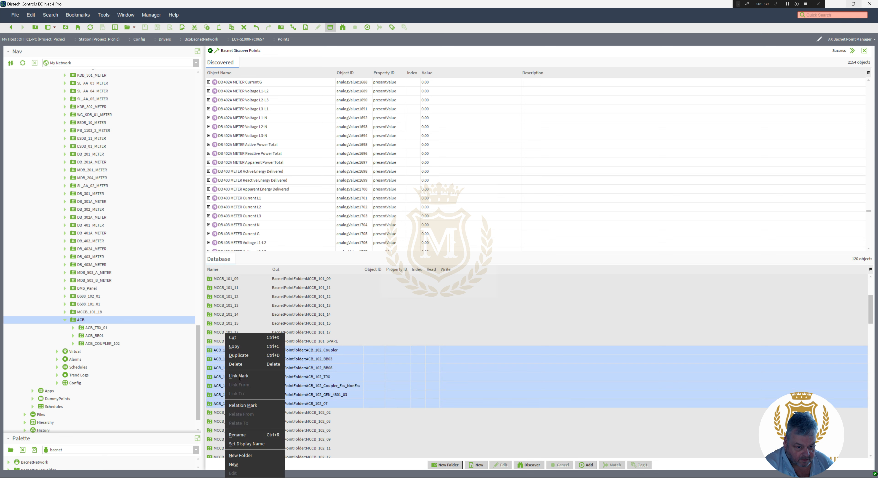
{"action": "left_click", "coordinate": [239, 344]}
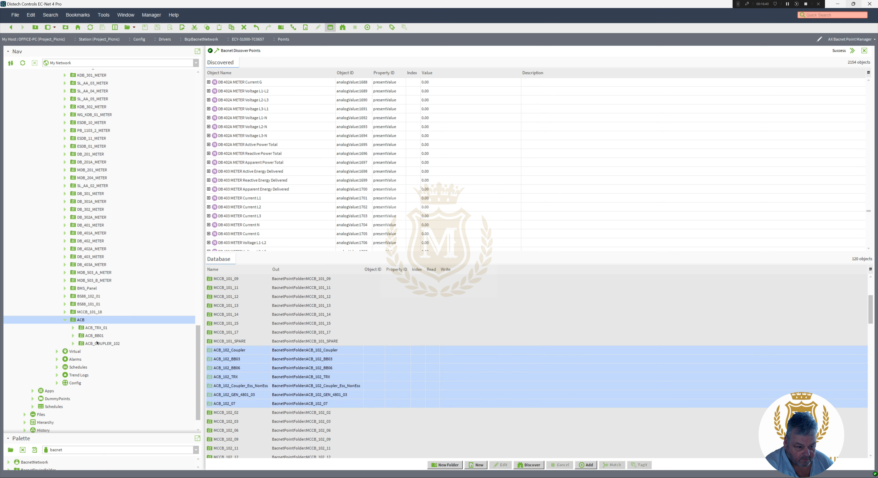
{"action": "right_click", "coordinate": [80, 320]}
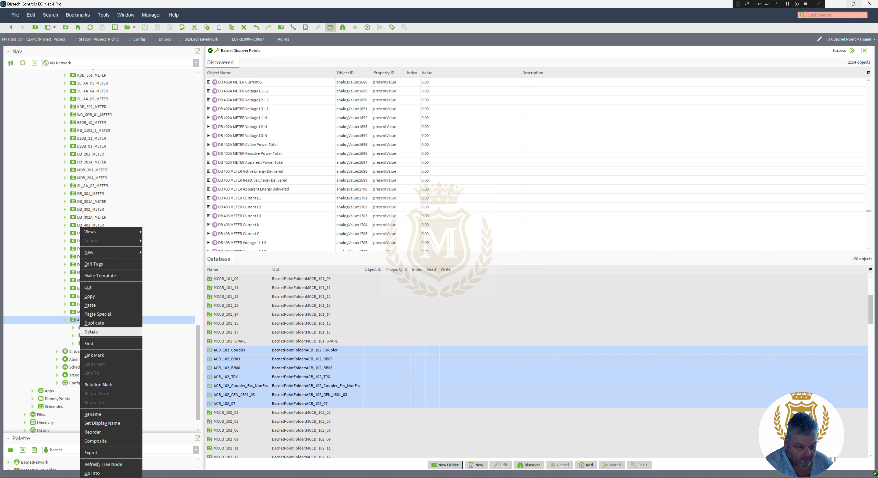
{"action": "left_click", "coordinate": [98, 307]}
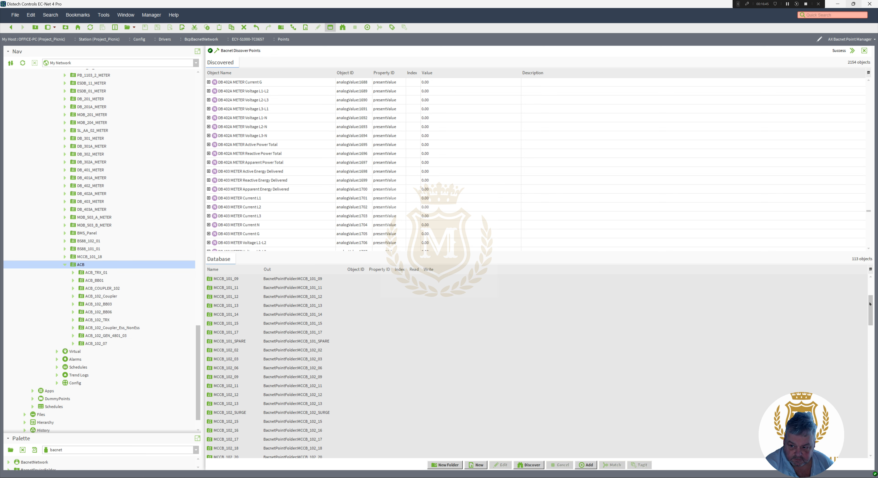
Move the ACB_TRX_01_METER and ACB_BB01_METER folders from the database list into the ACB folder
{"action": "left_click_drag", "start_coordinate": [870, 304], "coordinate": [871, 327]}
{"action": "left_click_drag", "start_coordinate": [870, 333], "coordinate": [870, 337]}
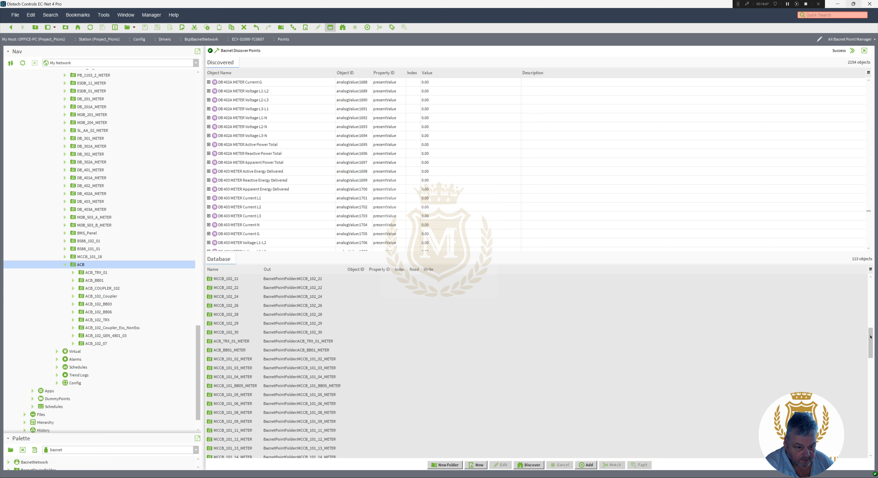
{"action": "left_click", "coordinate": [230, 342]}
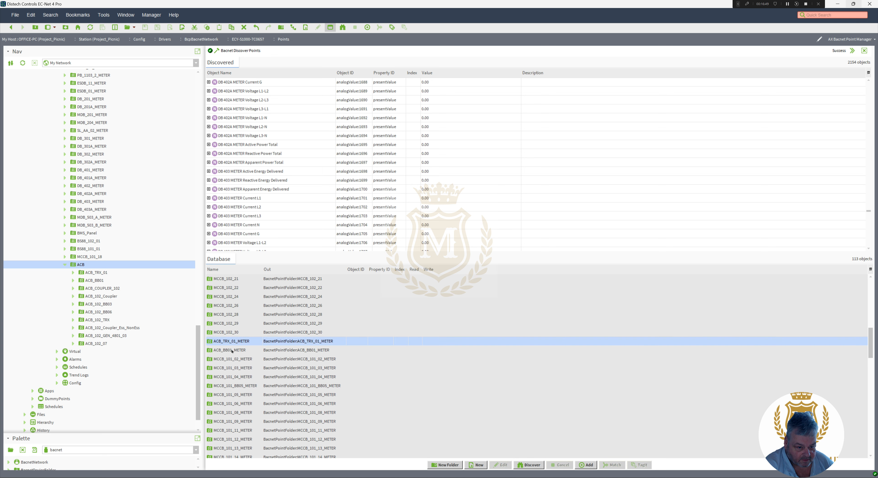
{"action": "left_click", "coordinate": [231, 350], "text": "shift"}
{"action": "right_click", "coordinate": [231, 351]}
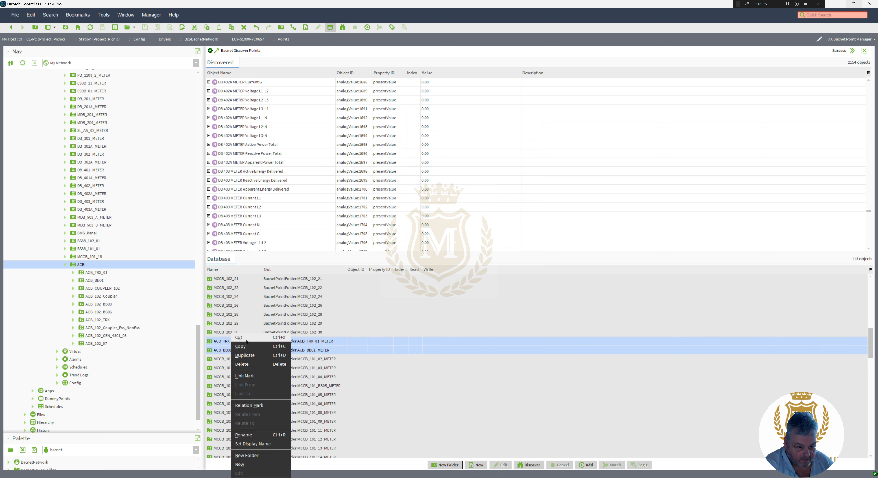
{"action": "left_click", "coordinate": [238, 336]}
{"action": "right_click", "coordinate": [81, 267]}
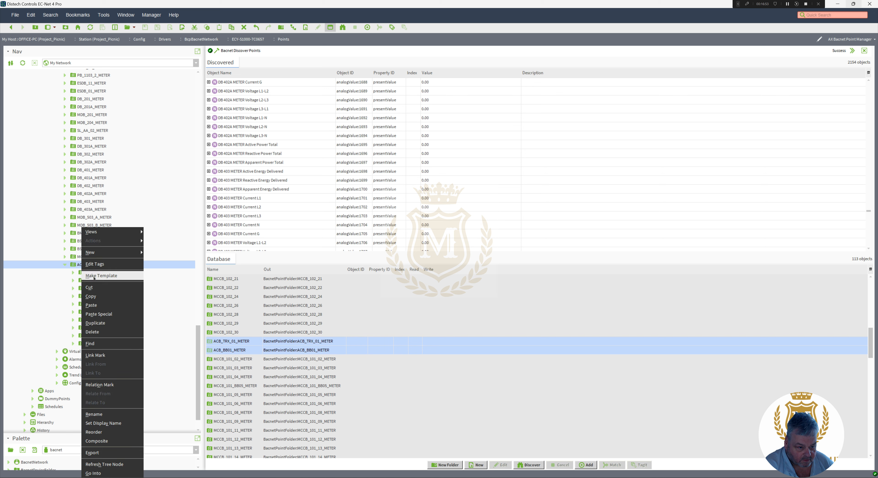
{"action": "left_click", "coordinate": [99, 303]}
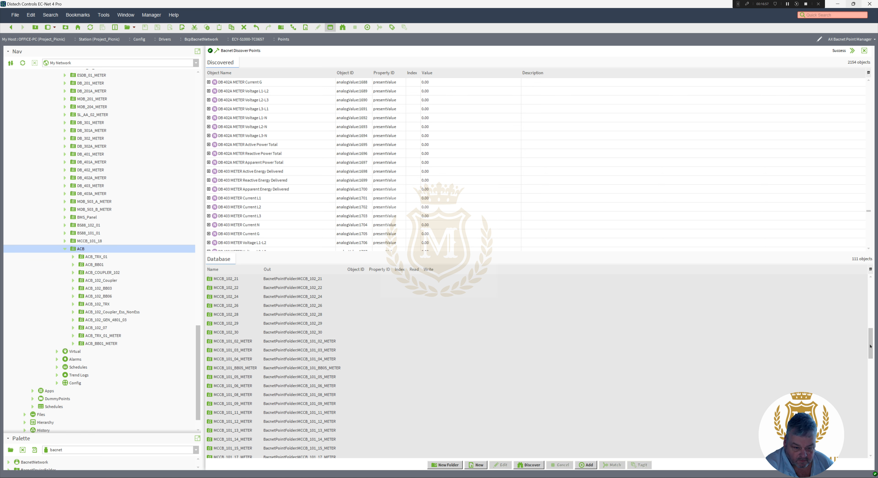
Move the four folders from ACB_102_BB03_METER through ACB_102_07_METER from the database list into the ACB folder
{"action": "left_click_drag", "start_coordinate": [870, 346], "coordinate": [856, 363]}
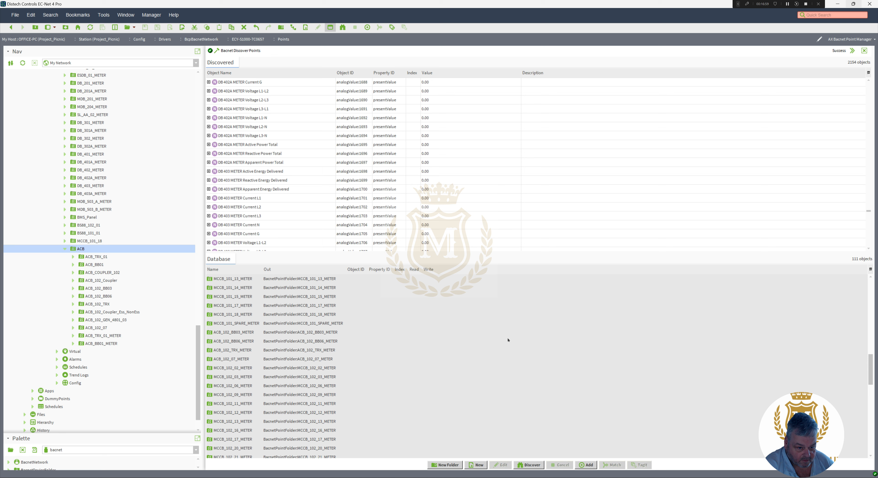
{"action": "left_click", "coordinate": [228, 332]}
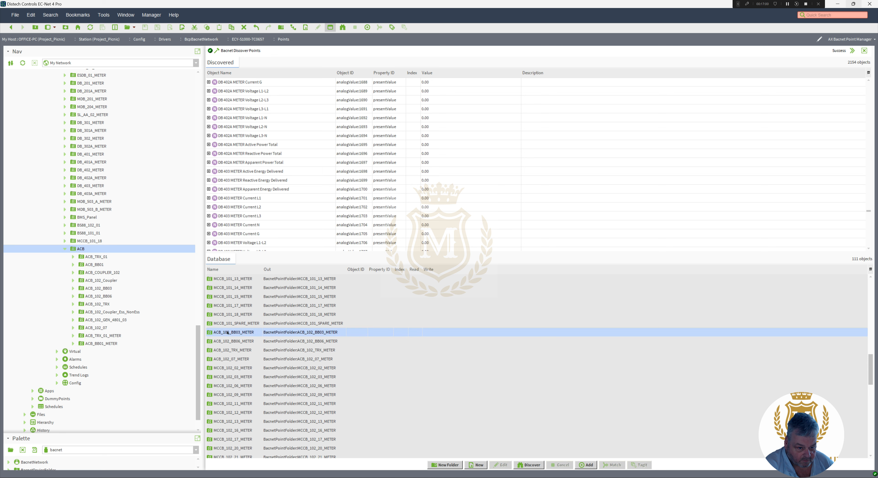
{"action": "left_click", "coordinate": [227, 359], "text": "shift"}
{"action": "right_click", "coordinate": [227, 359]}
{"action": "left_click", "coordinate": [235, 337]}
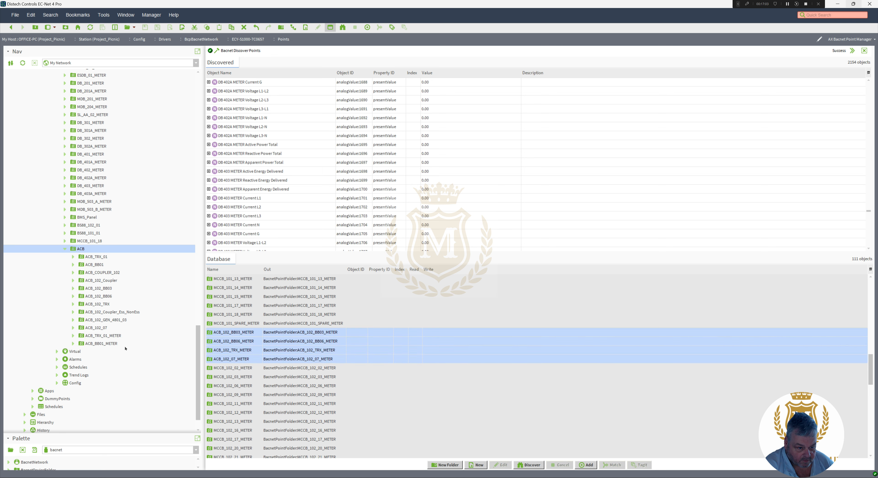
{"action": "right_click", "coordinate": [82, 251]}
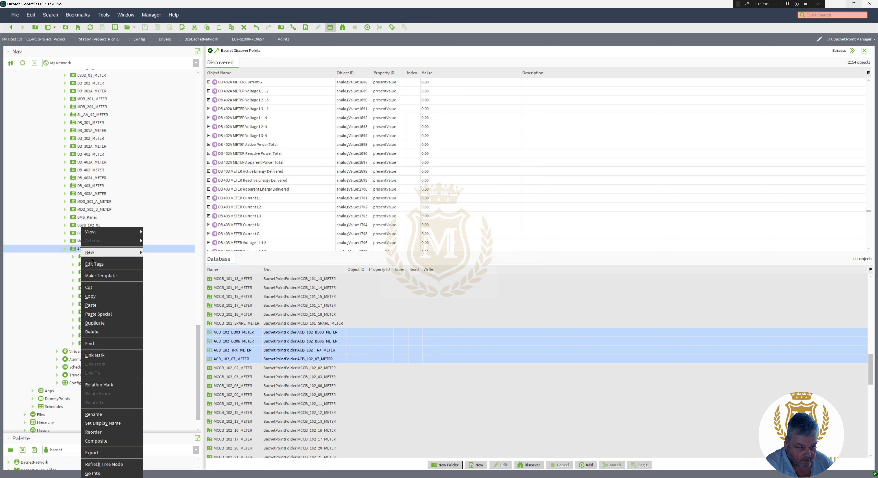
{"action": "left_click", "coordinate": [98, 305]}
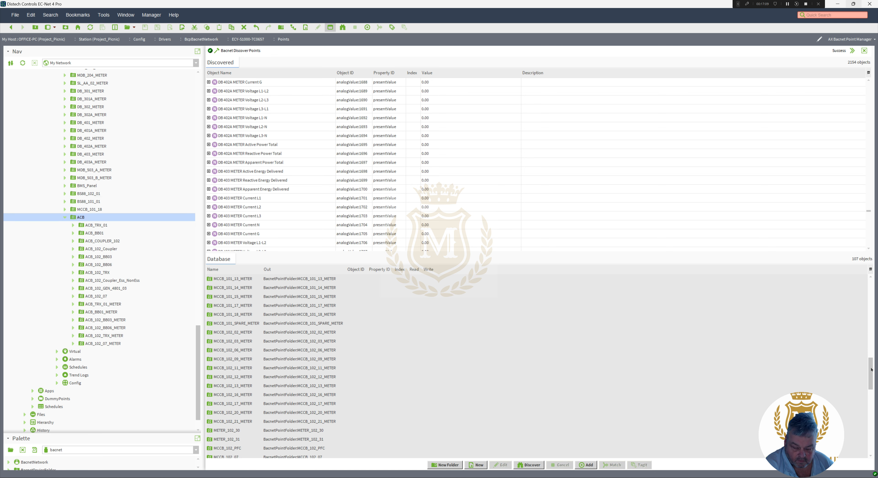
Collapse the ACB folder in the navigation tree and start creating another BACnet point folder
{"action": "left_click_drag", "start_coordinate": [873, 366], "coordinate": [873, 441]}
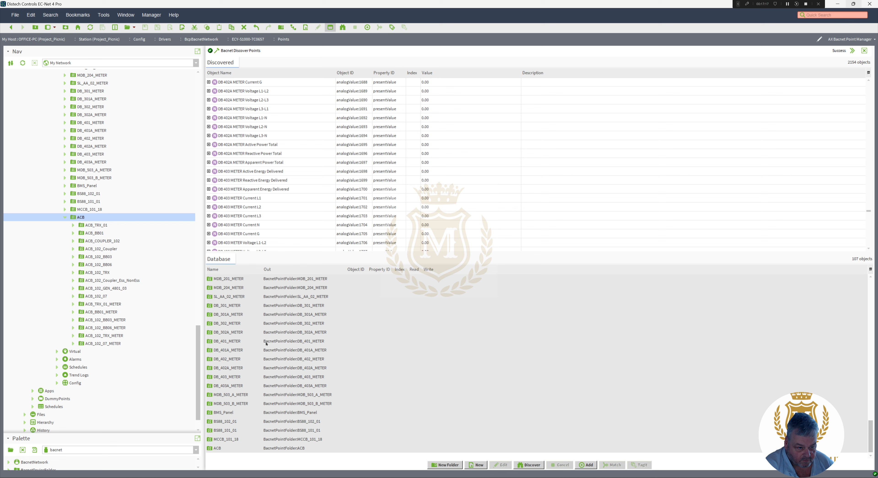
{"action": "left_click", "coordinate": [65, 217]}
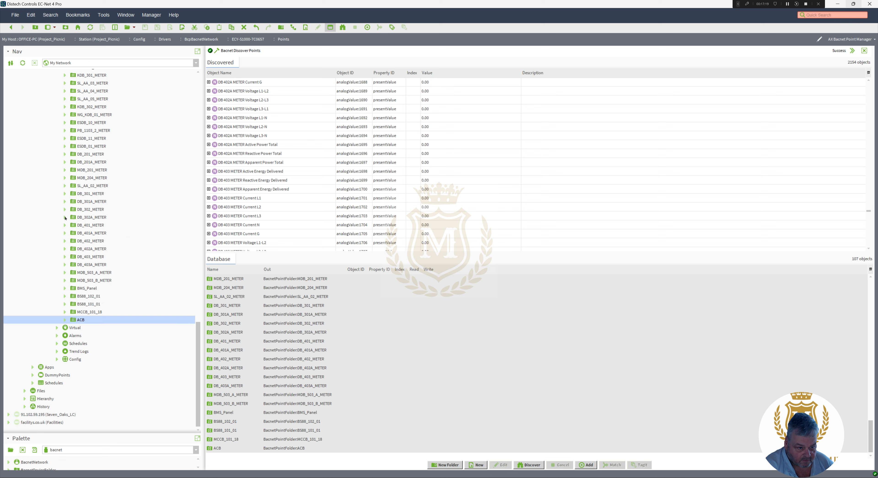
{"action": "left_click", "coordinate": [446, 465]}
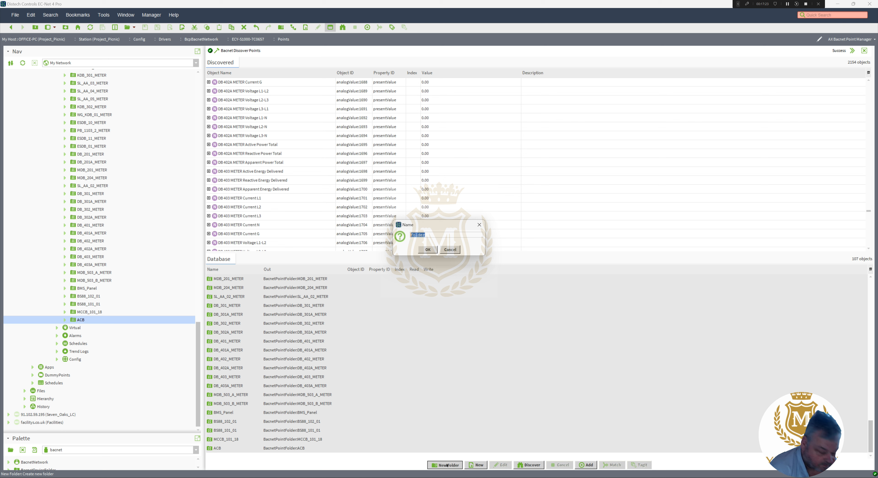
Name the new point folder DB_Meters and create it
{"action": "type", "text": "DB_Meters"}
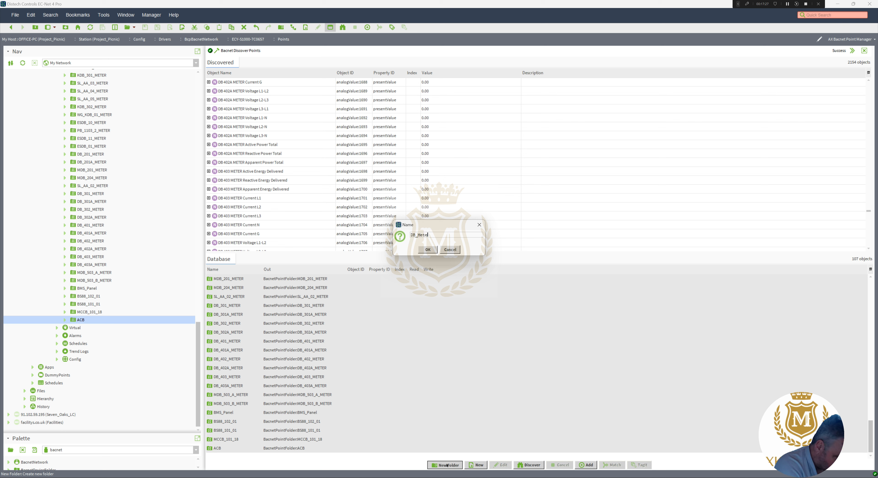
{"action": "left_click", "coordinate": [427, 249]}
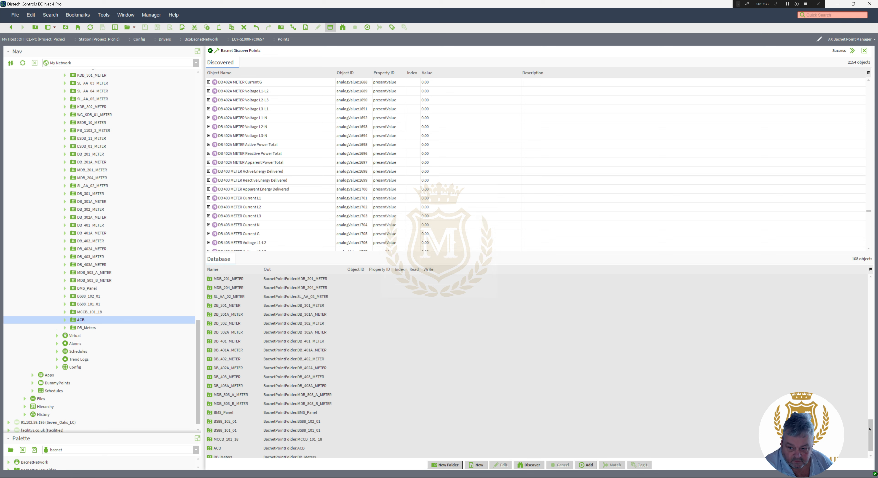
Compare the points inside METER_102_30, MCCB_102_21_METER, METER_102_31, MCCB_102_PFC and DB_METER_102_Z1 to find where the DB meter folders begin
{"action": "left_click_drag", "start_coordinate": [874, 412], "coordinate": [874, 385]}
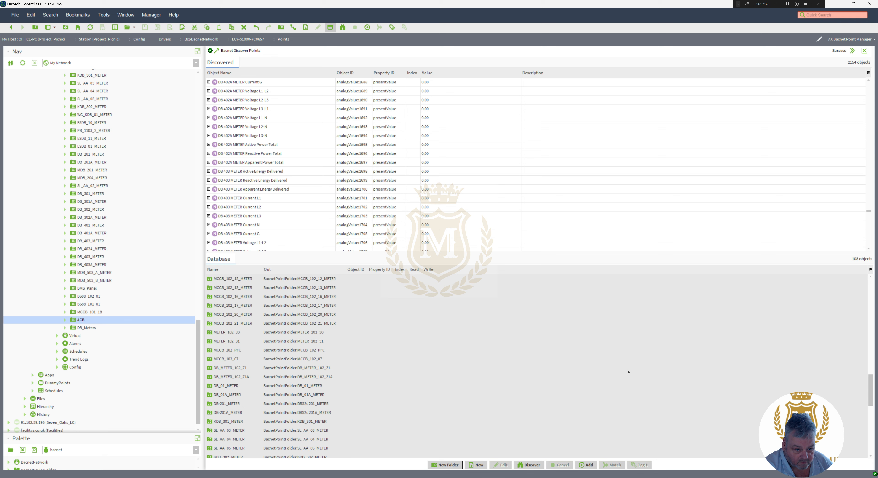
{"action": "left_click", "coordinate": [224, 332]}
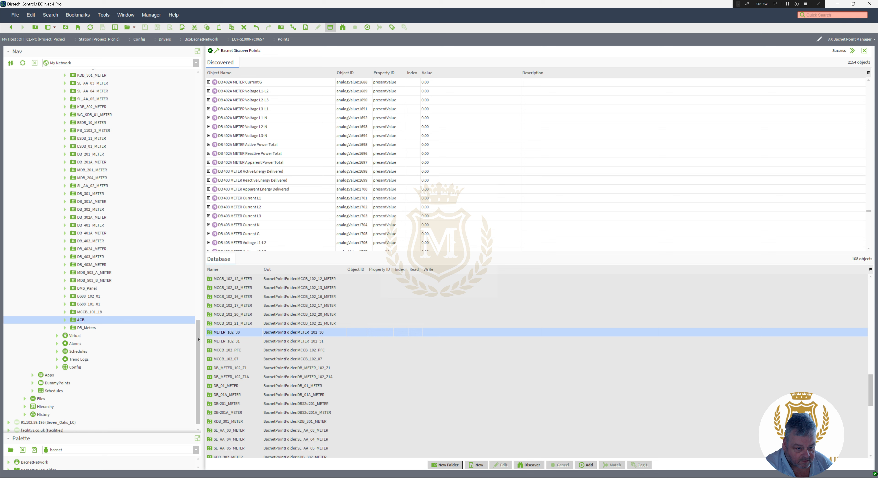
{"action": "left_click_drag", "start_coordinate": [198, 339], "coordinate": [202, 296]}
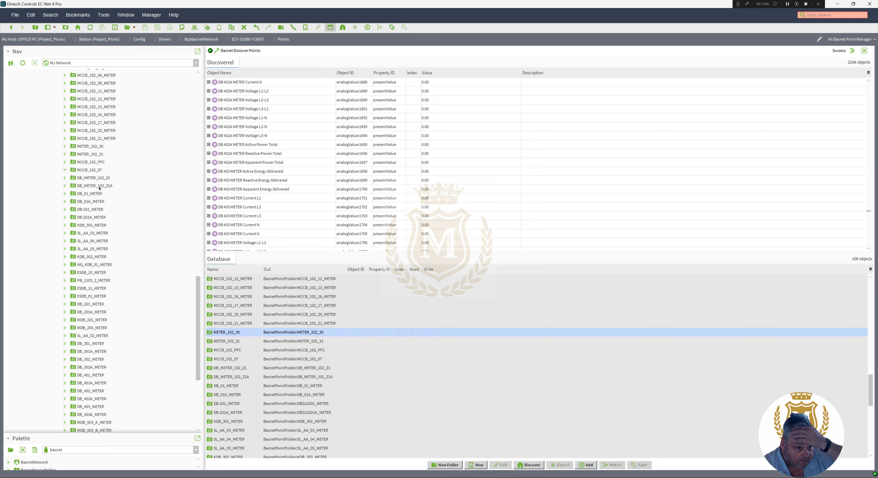
{"action": "left_click", "coordinate": [64, 146]}
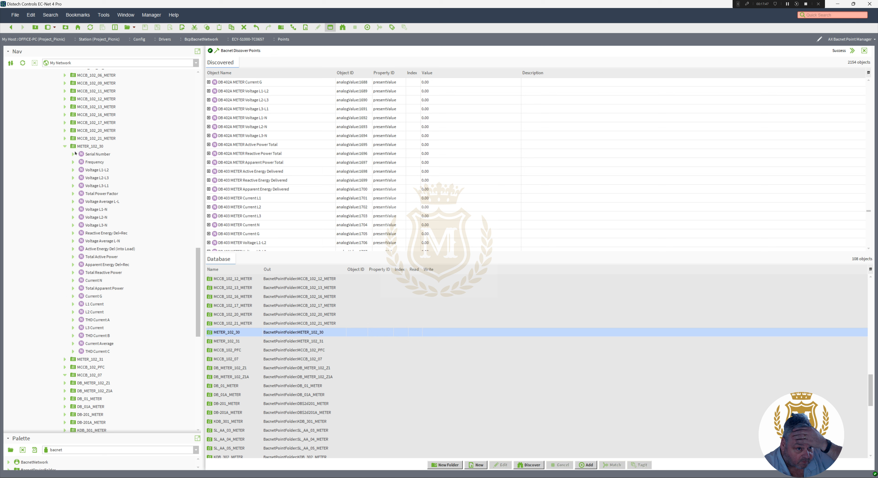
{"action": "left_click", "coordinate": [65, 146]}
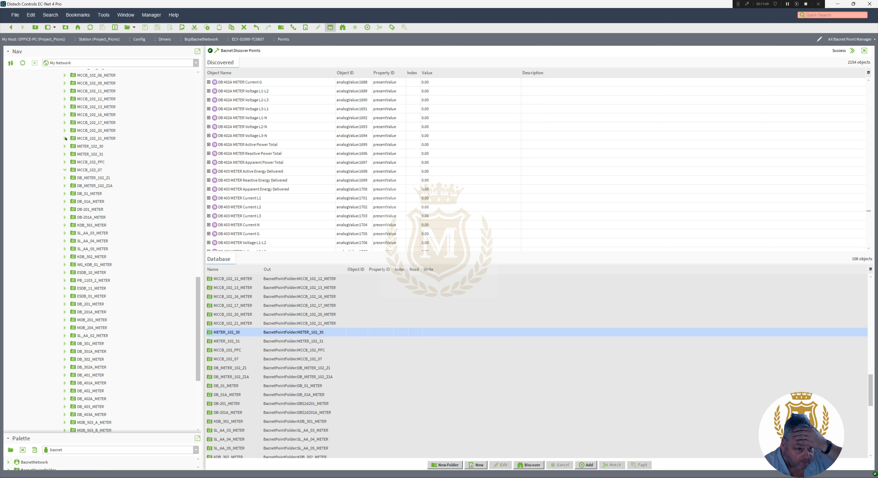
{"action": "left_click", "coordinate": [64, 139]}
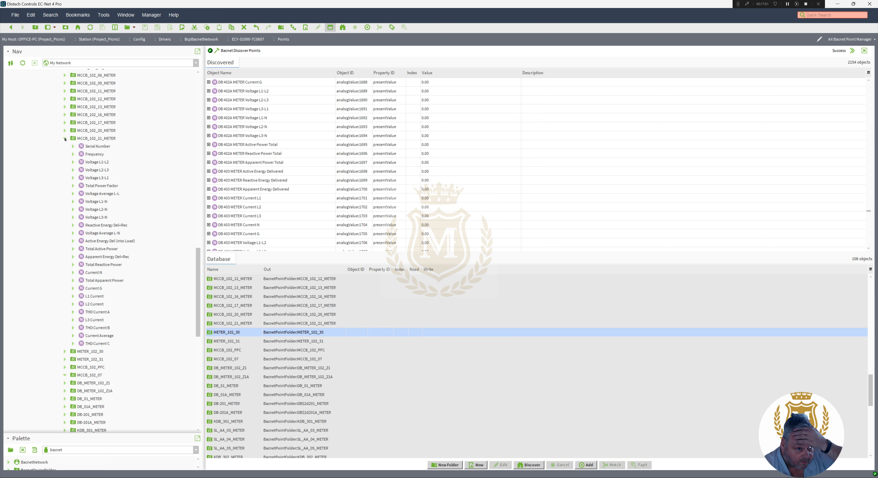
{"action": "left_click", "coordinate": [65, 139]}
{"action": "left_click", "coordinate": [65, 154]}
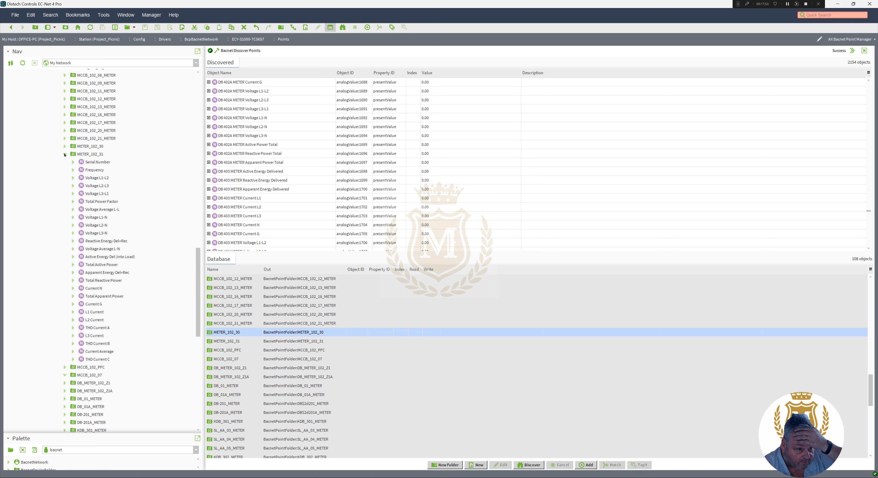
{"action": "left_click", "coordinate": [65, 154]}
{"action": "left_click", "coordinate": [65, 163]}
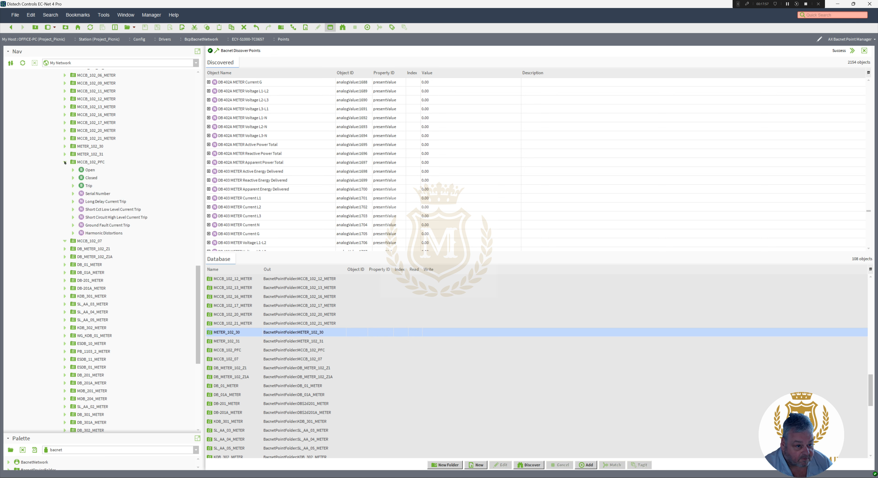
{"action": "left_click", "coordinate": [65, 163]}
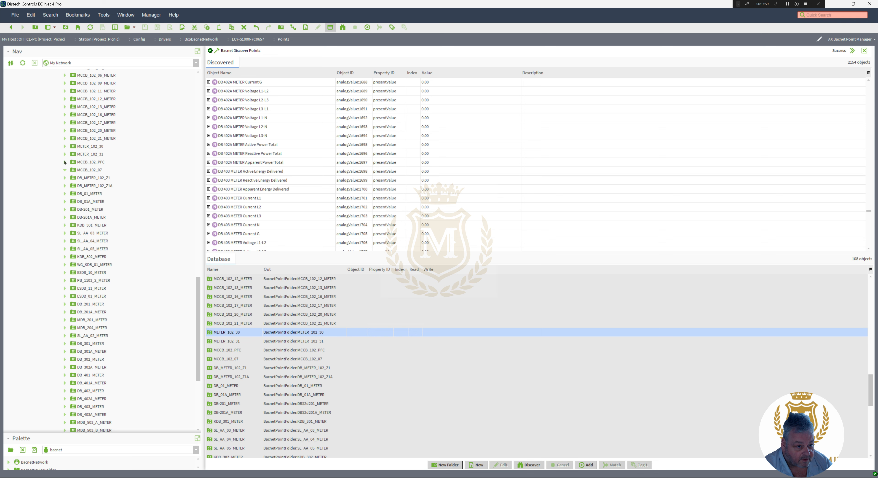
{"action": "left_click", "coordinate": [65, 163]}
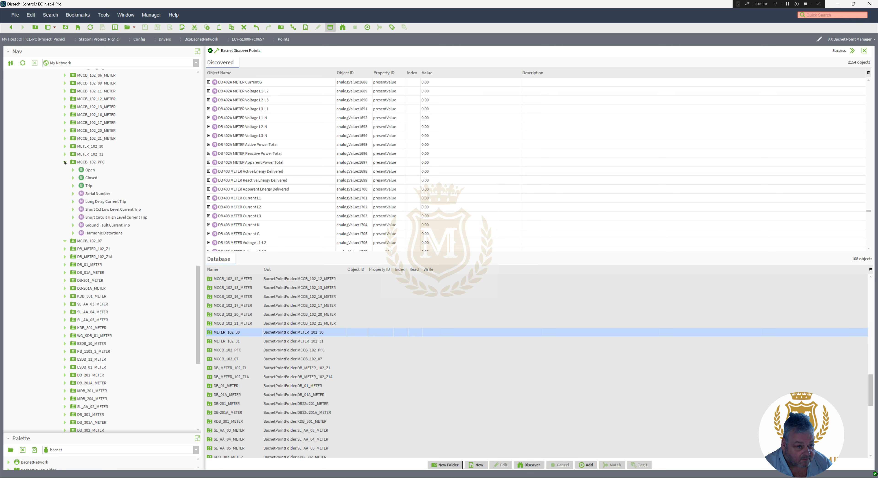
{"action": "left_click", "coordinate": [64, 162]}
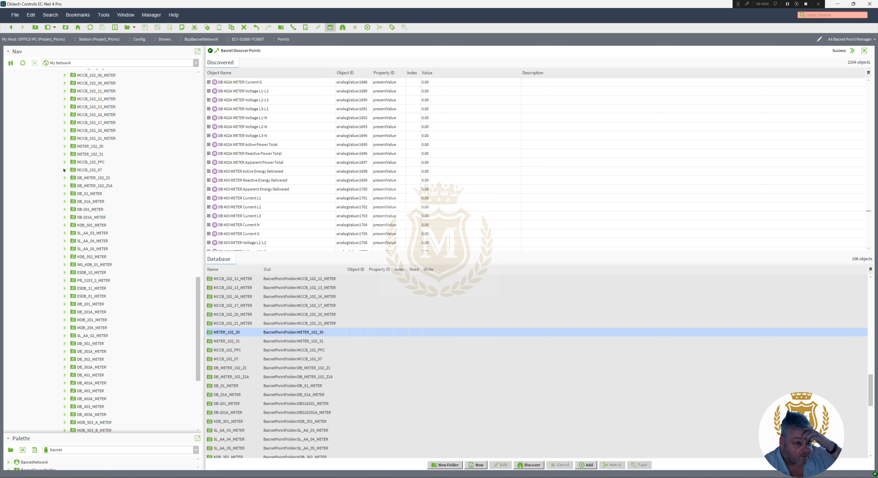
{"action": "left_click", "coordinate": [65, 178]}
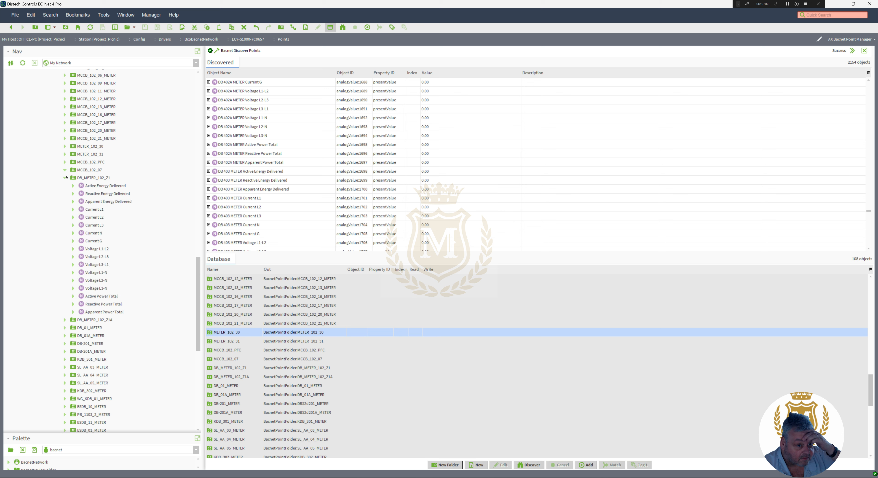
{"action": "left_click", "coordinate": [65, 177]}
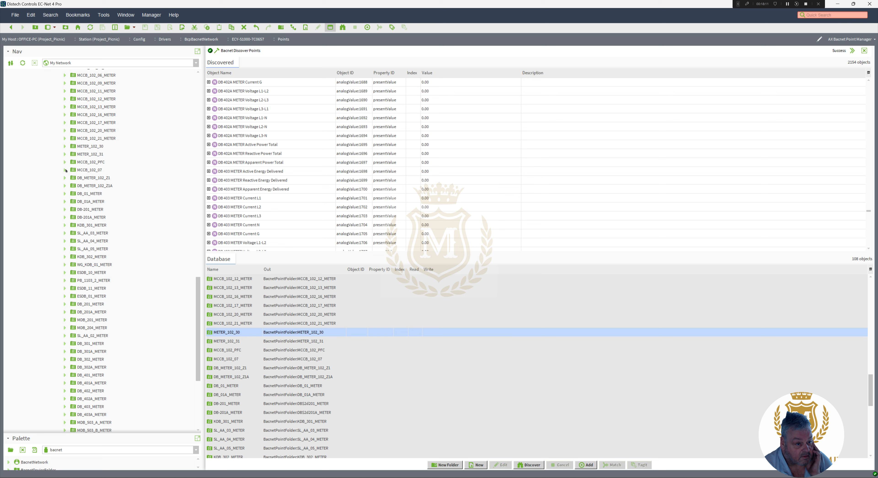
Select DB_METER_102_Z1 in the Database list as the first folder of the range
{"action": "left_click", "coordinate": [91, 179]}
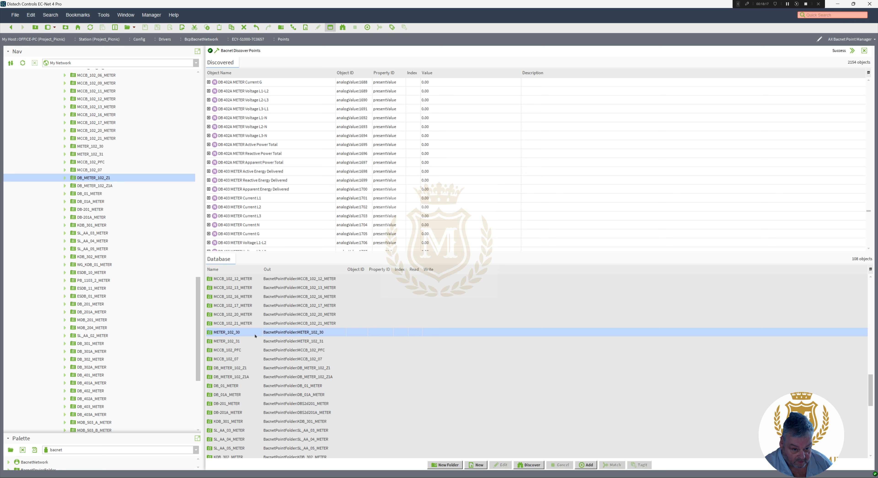
{"action": "left_click", "coordinate": [238, 368]}
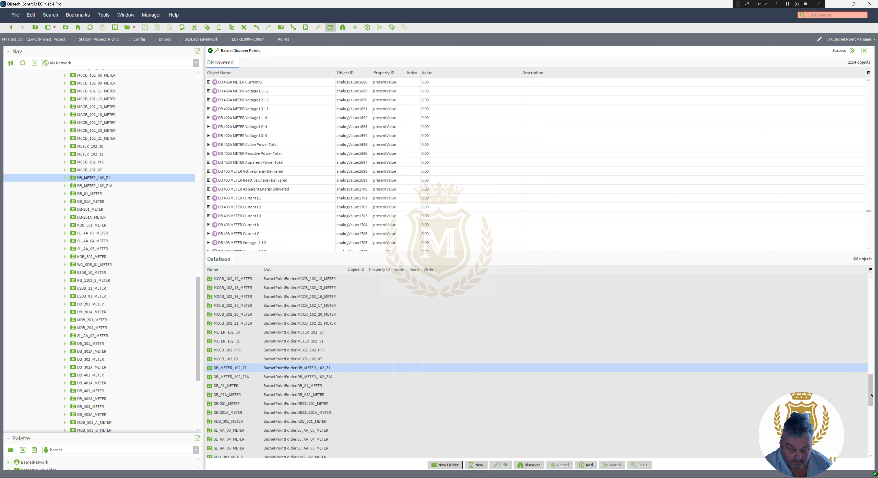
{"action": "left_click_drag", "start_coordinate": [873, 398], "coordinate": [874, 409]}
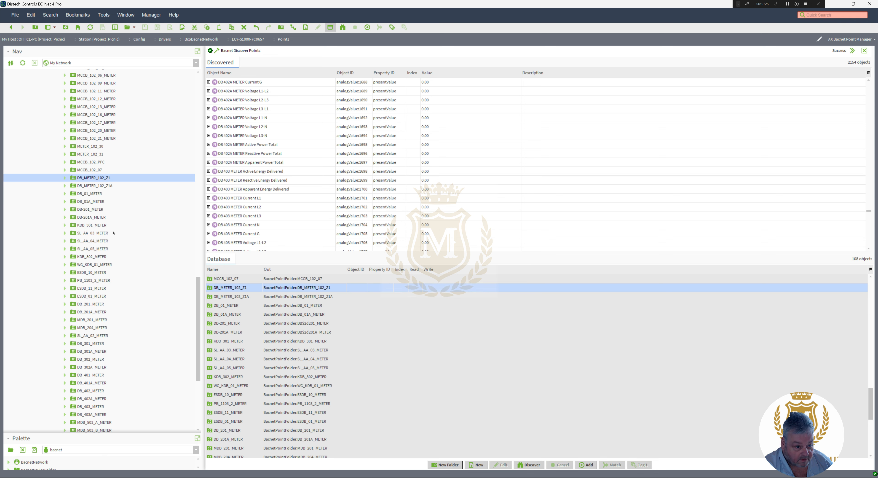
Examine the points inside KDB_301_METER, KDB_302_METER, SL_AA_05_METER, MDB_503_A_METER and MDB_503_B_METER to check that they belong with the DB meters
{"action": "left_click", "coordinate": [64, 225]}
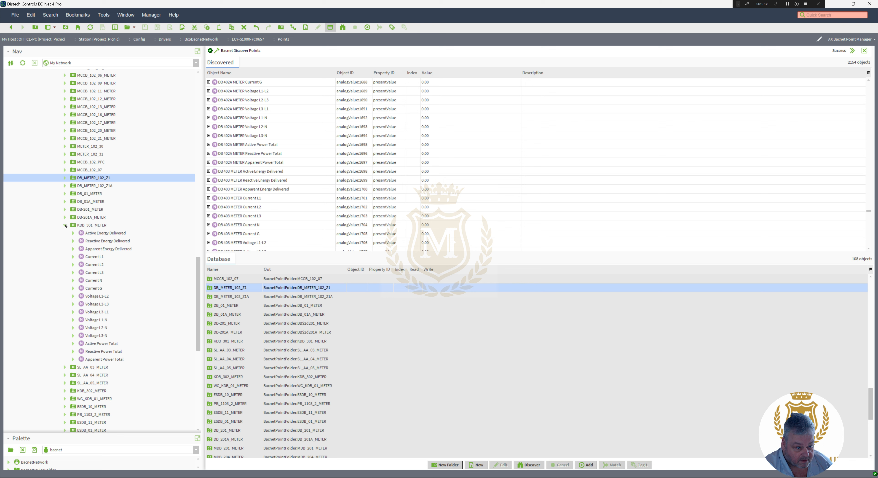
{"action": "left_click", "coordinate": [65, 224]}
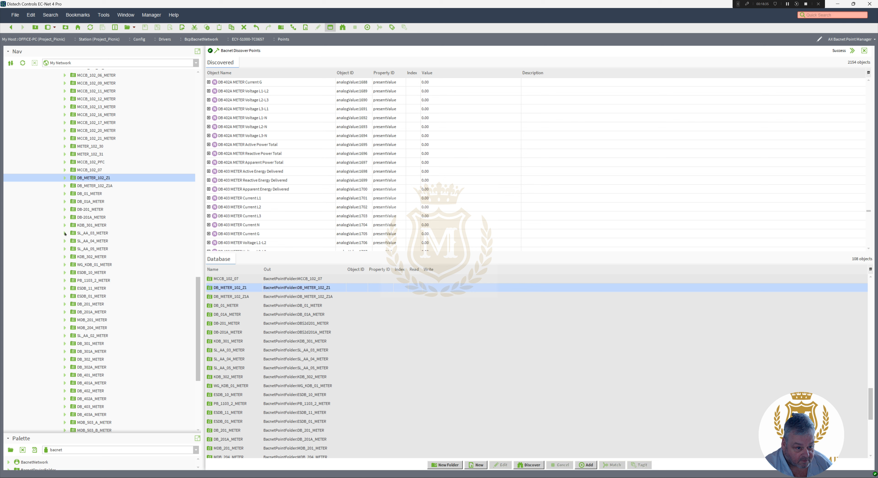
{"action": "left_click", "coordinate": [65, 256]}
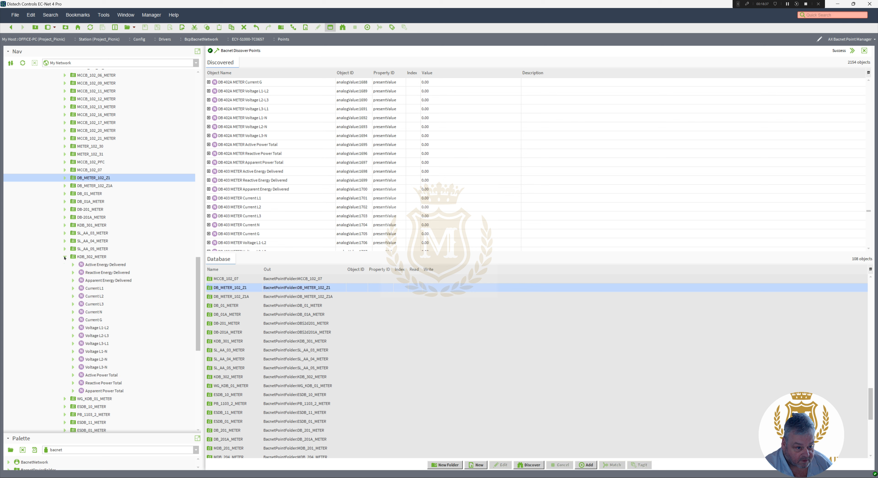
{"action": "left_click", "coordinate": [65, 257]}
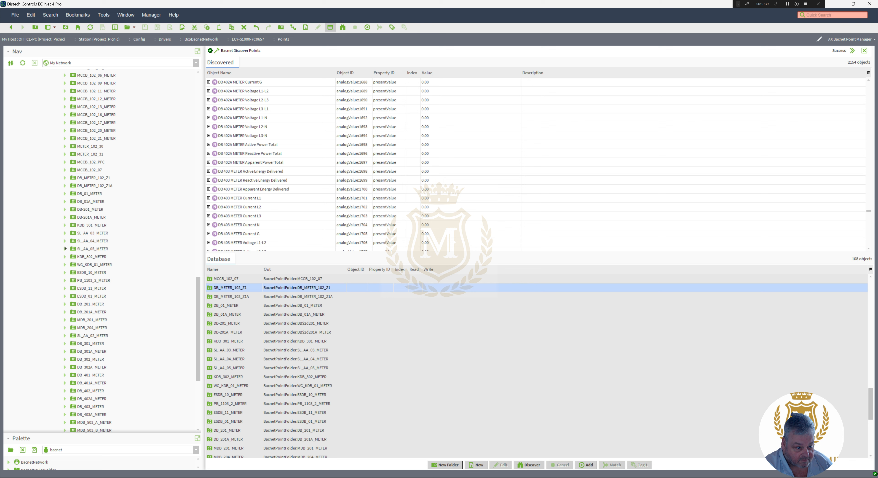
{"action": "left_click", "coordinate": [65, 249]}
{"action": "left_click", "coordinate": [66, 249]}
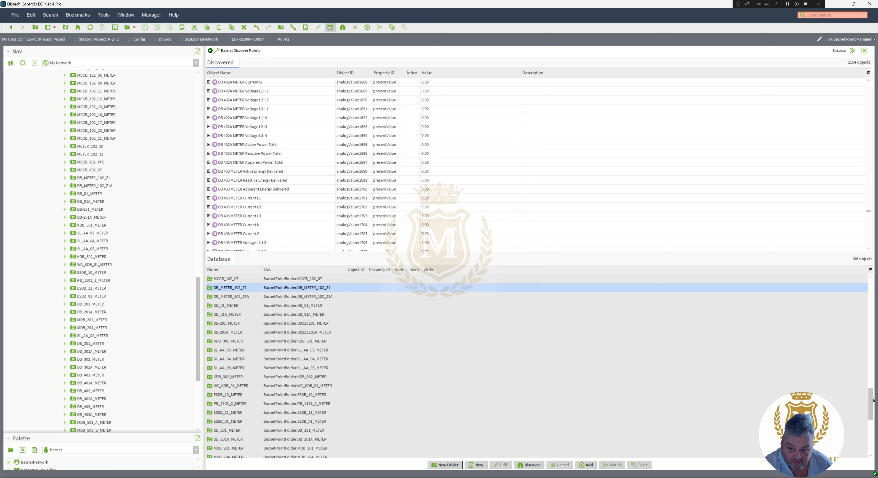
{"action": "left_click_drag", "start_coordinate": [873, 401], "coordinate": [873, 437]}
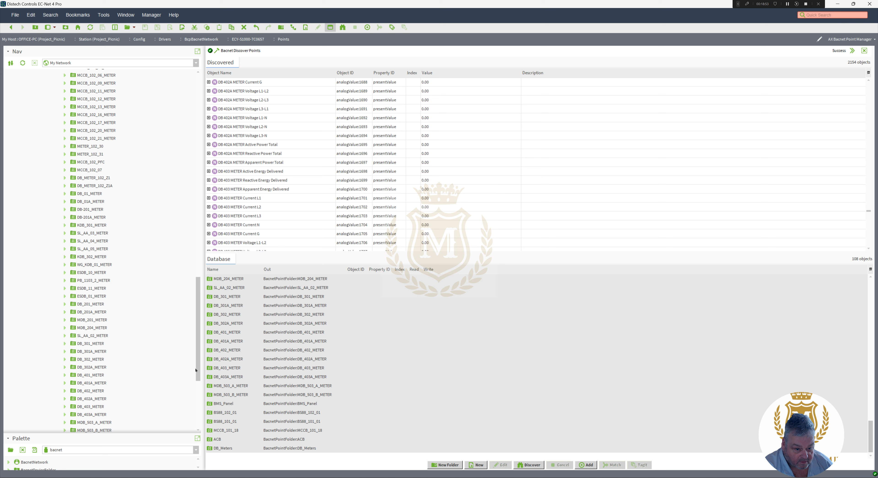
{"action": "left_click_drag", "start_coordinate": [199, 367], "coordinate": [202, 406]}
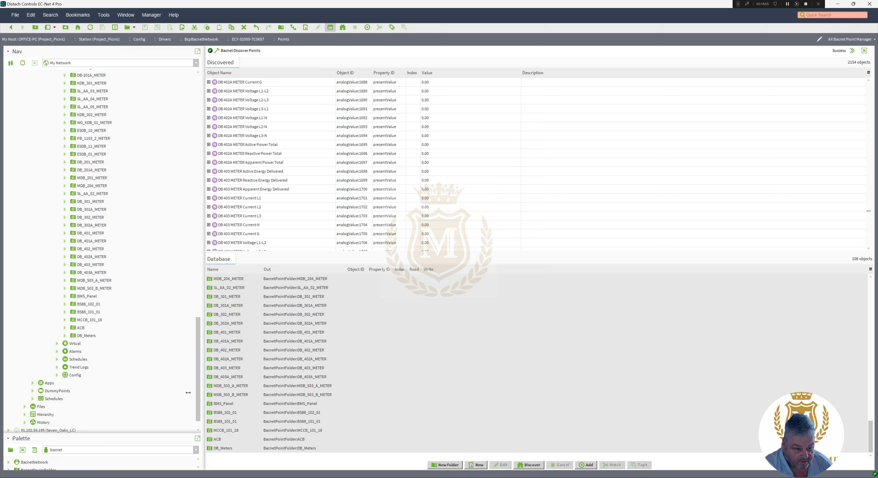
{"action": "left_click", "coordinate": [65, 280]}
{"action": "left_click", "coordinate": [64, 280]}
{"action": "left_click", "coordinate": [65, 288]}
{"action": "left_click", "coordinate": [64, 288]}
Extend the selection through MDB_503_B_METER and move all the selected meter folders into the DB_Meters folder
{"action": "left_click", "coordinate": [231, 394], "text": "shift"}
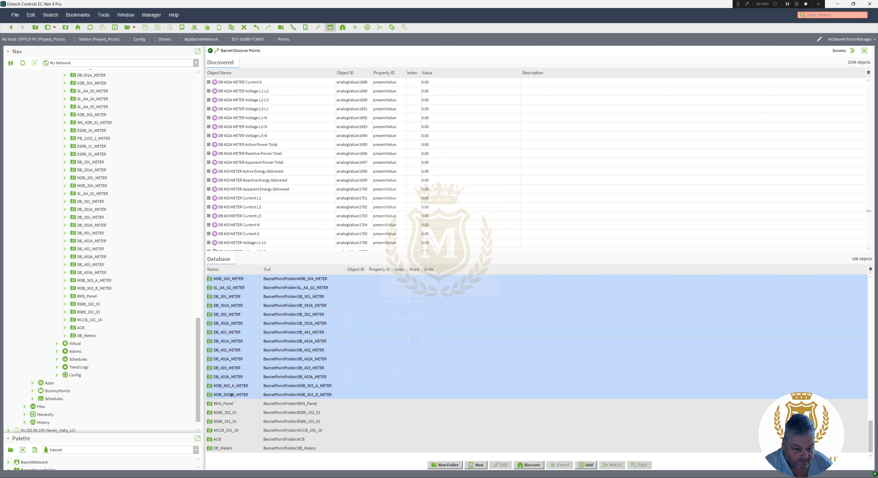
{"action": "right_click", "coordinate": [231, 395]}
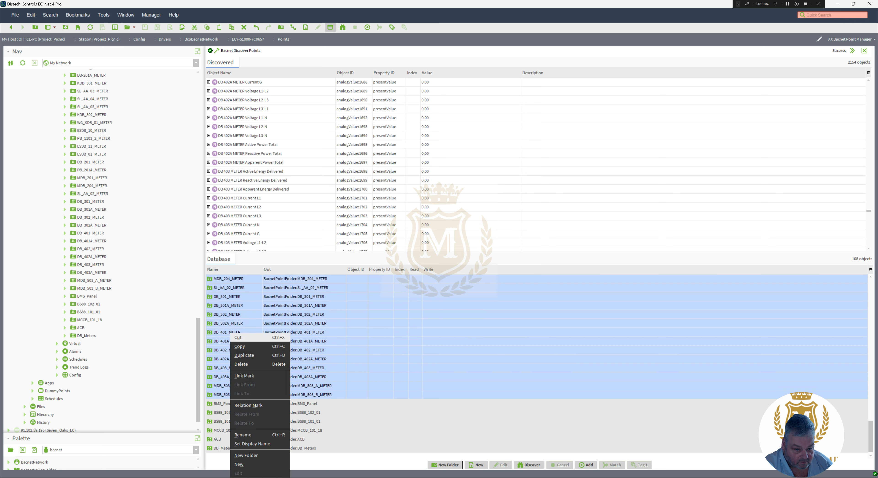
{"action": "left_click", "coordinate": [238, 337]}
{"action": "left_click", "coordinate": [81, 336]}
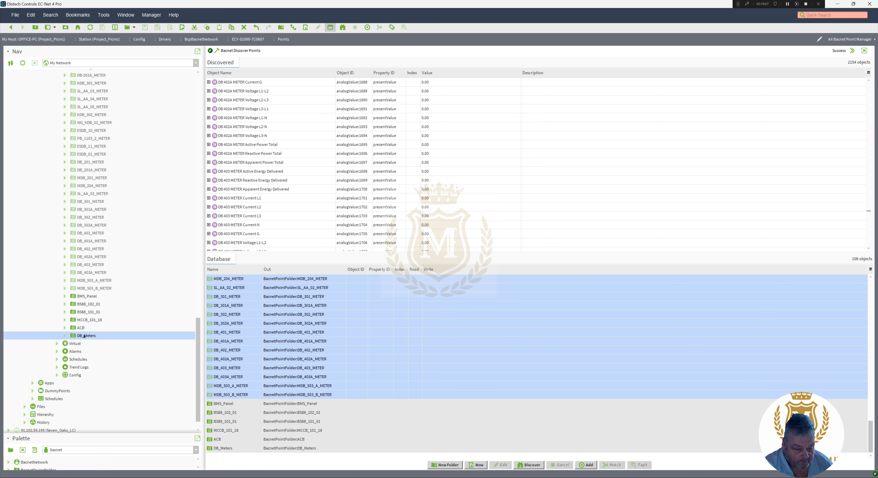
{"action": "right_click", "coordinate": [83, 336]}
{"action": "left_click", "coordinate": [94, 305]}
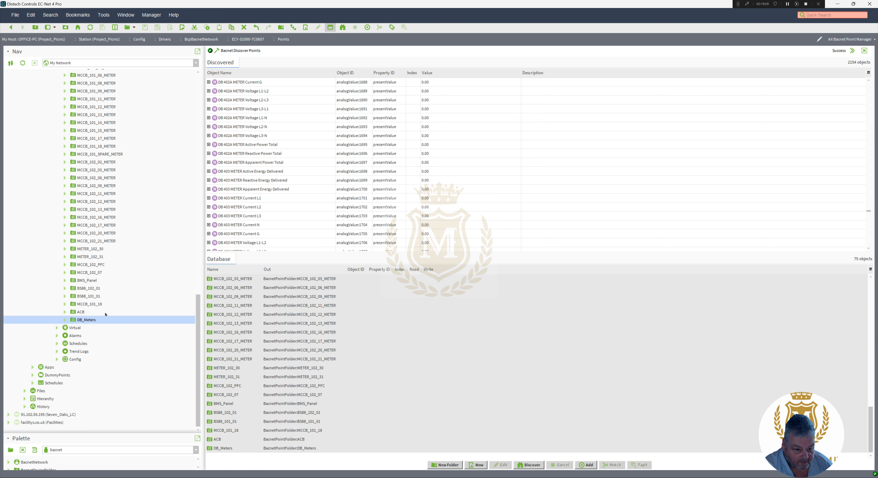
Examine the points inside MCCB_101_18, BS88_101_01, BS88_102_01, MCCB_102_PFC and METER_102_31 to tell breaker folders from meter folders
{"action": "left_click", "coordinate": [74, 304]}
{"action": "left_click", "coordinate": [65, 304]}
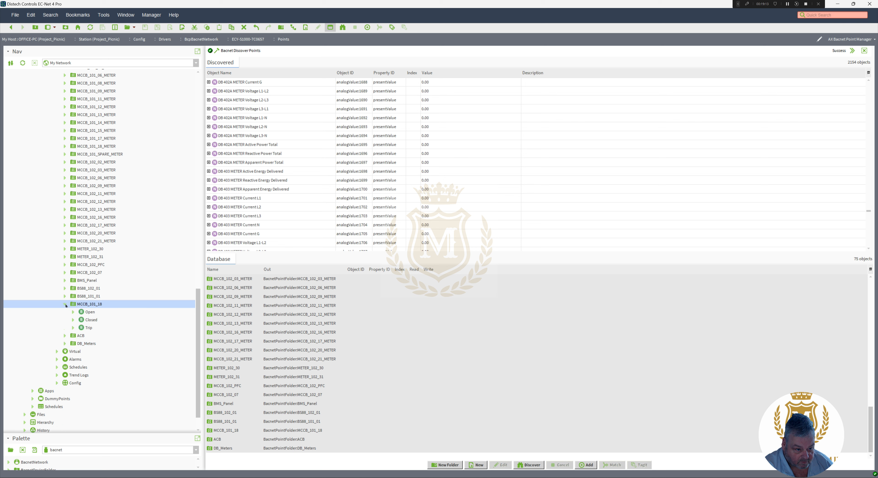
{"action": "left_click", "coordinate": [65, 304]}
{"action": "left_click", "coordinate": [65, 295]}
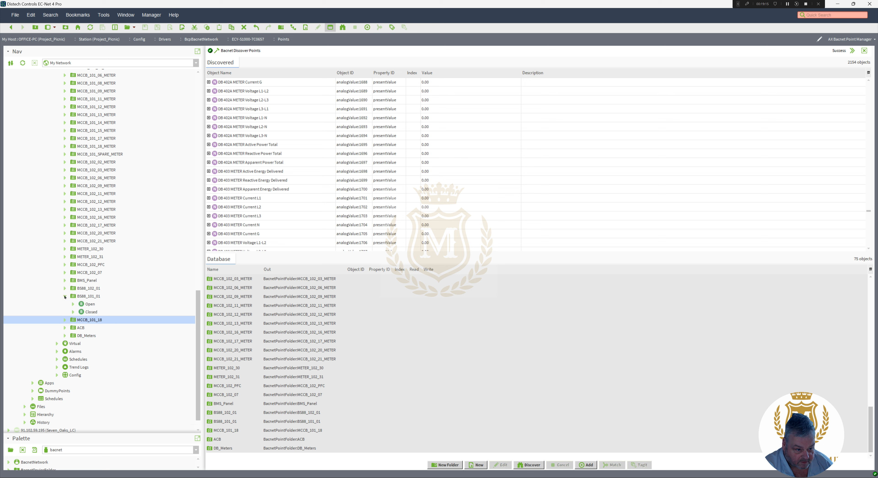
{"action": "left_click", "coordinate": [65, 295]}
{"action": "left_click", "coordinate": [64, 288]}
{"action": "left_click", "coordinate": [65, 288]}
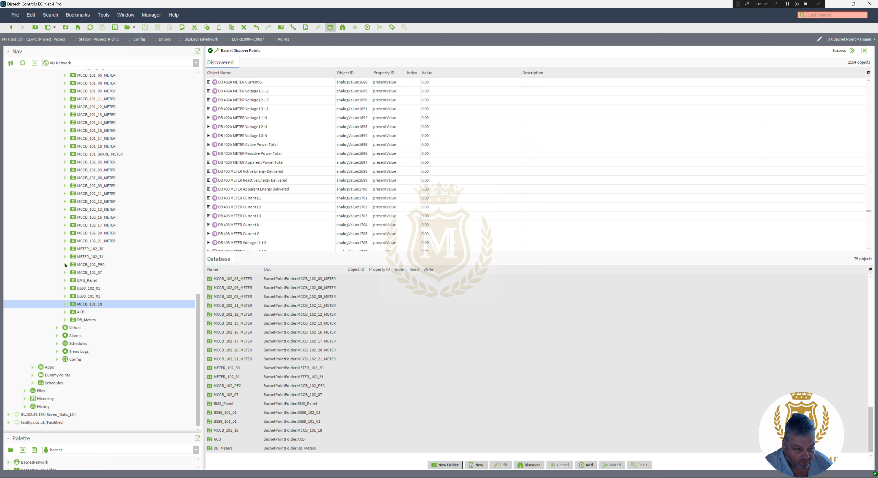
{"action": "left_click", "coordinate": [66, 264]}
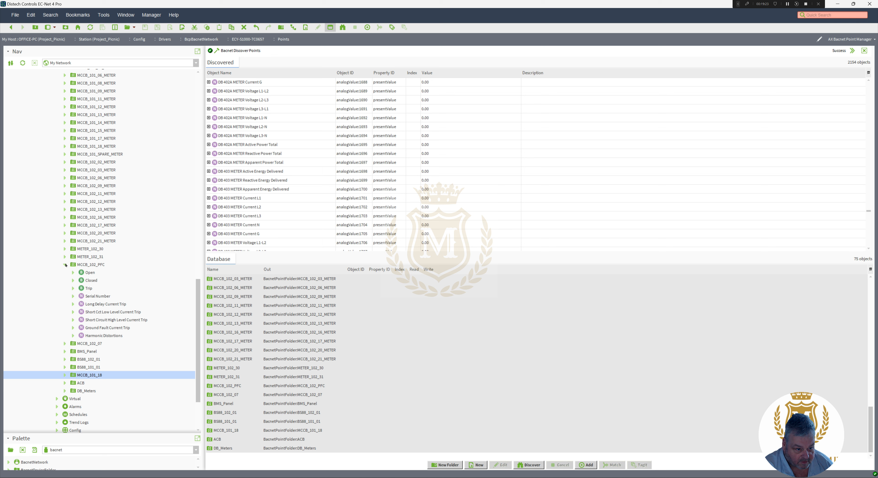
{"action": "left_click", "coordinate": [66, 265]}
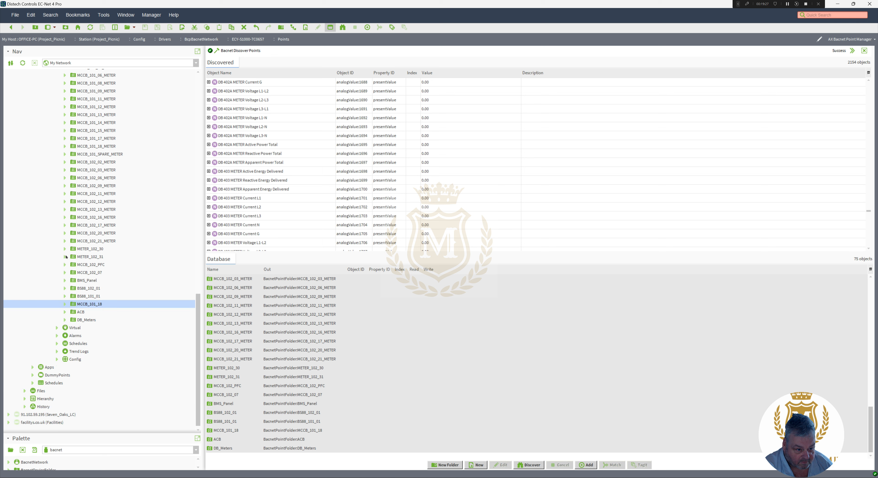
{"action": "left_click", "coordinate": [65, 257]}
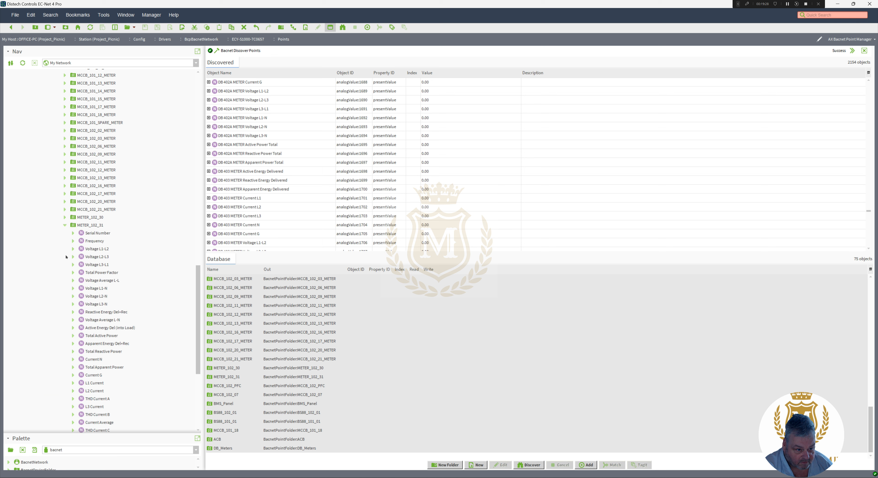
{"action": "left_click", "coordinate": [65, 225]}
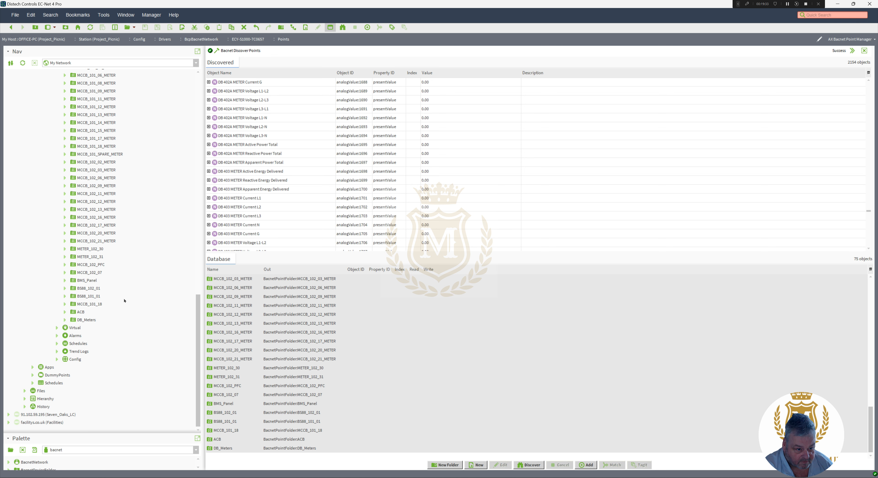
Check which points MCCB_101_02, the first folder under the device's Points, contains
{"action": "left_click_drag", "start_coordinate": [198, 279], "coordinate": [198, 164]}
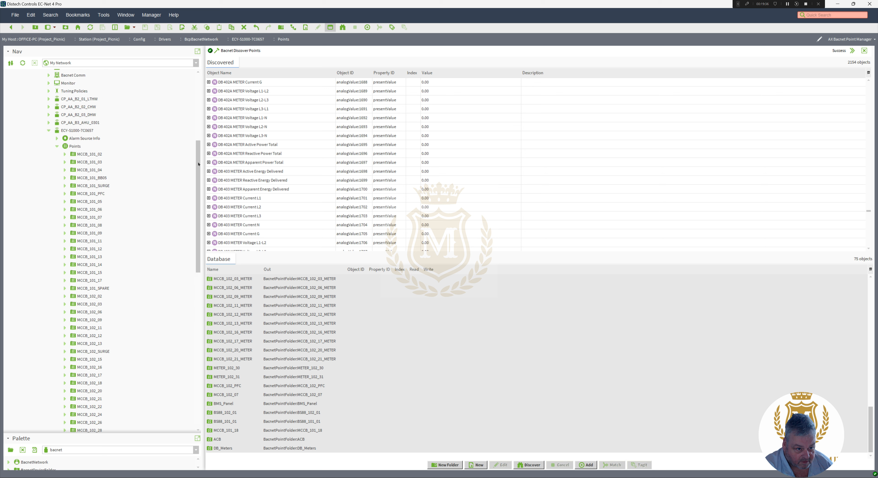
{"action": "left_click", "coordinate": [65, 154]}
{"action": "left_click", "coordinate": [66, 155]}
{"action": "left_click", "coordinate": [65, 154]}
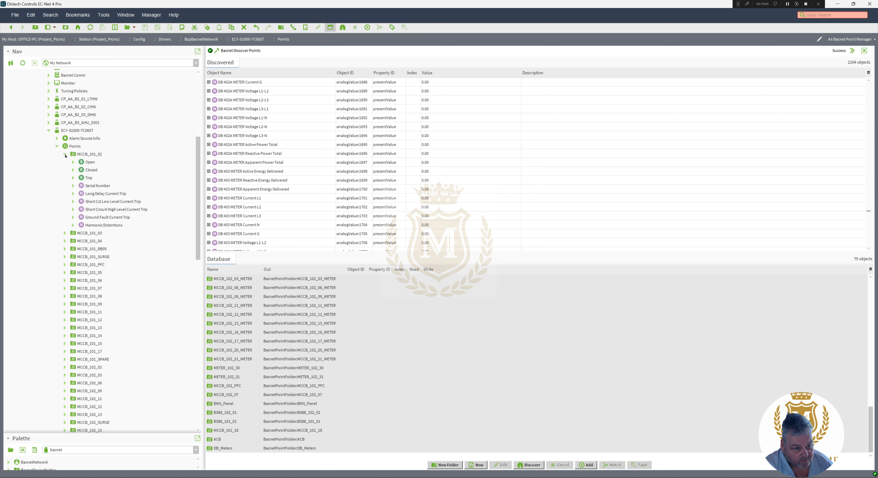
{"action": "left_click", "coordinate": [65, 154]}
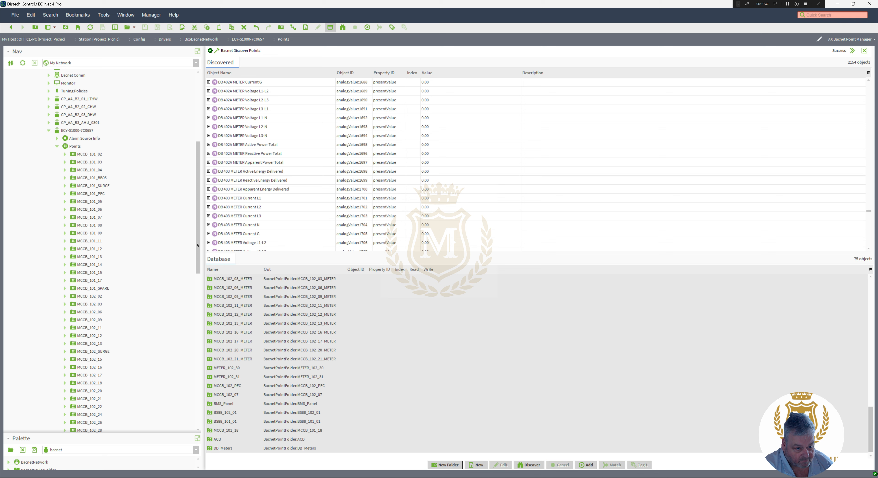
Create a new point folder named MCB under the device's Points
{"action": "left_click_drag", "start_coordinate": [197, 244], "coordinate": [209, 380]}
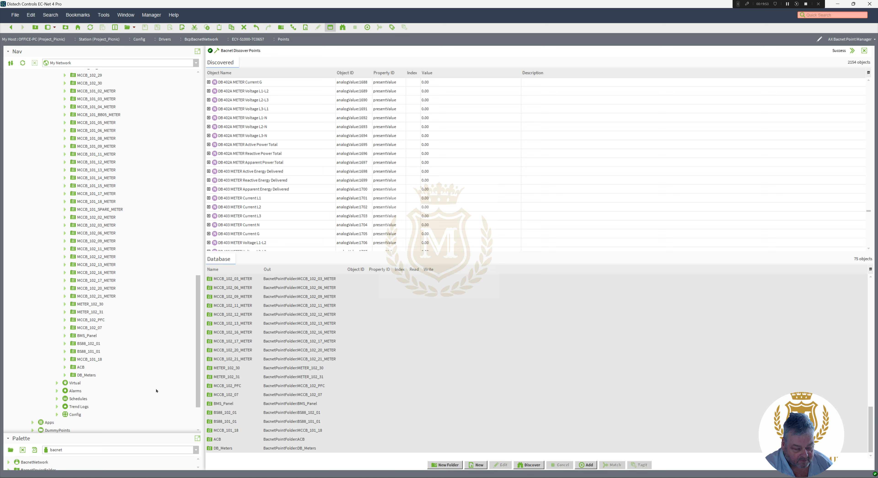
{"action": "left_click", "coordinate": [447, 465]}
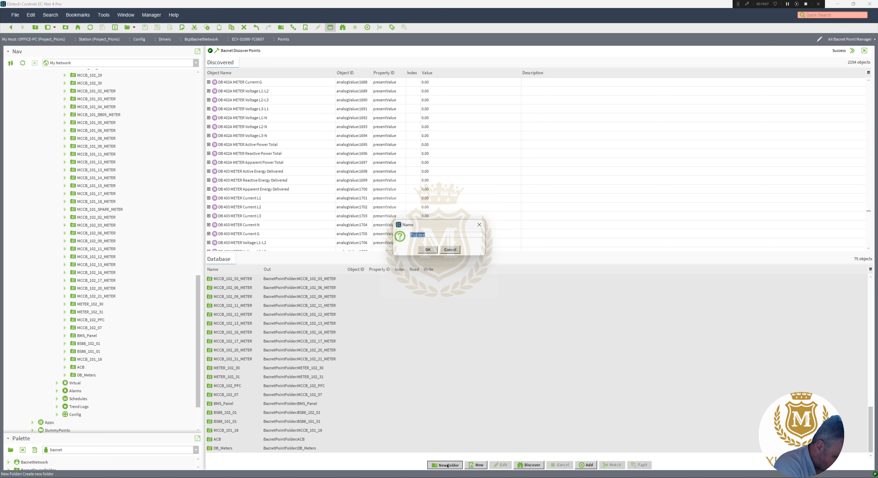
{"action": "type", "text": "M"}
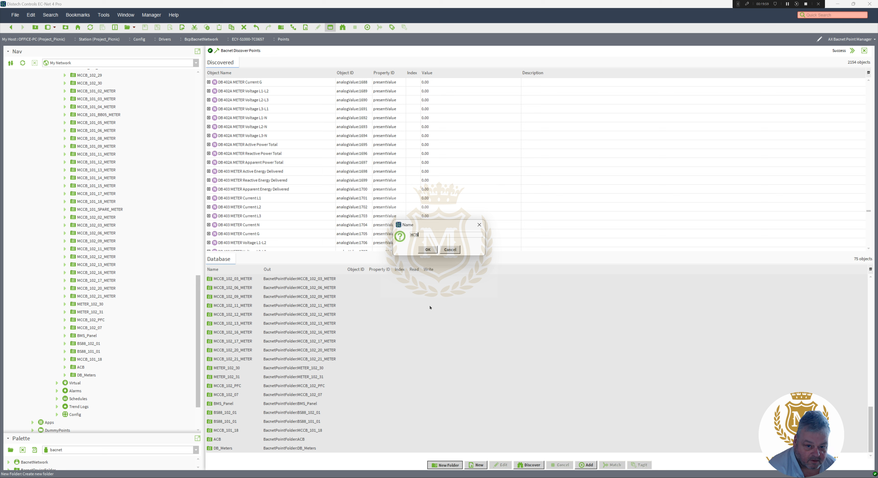
{"action": "type", "text": "CB"}
{"action": "left_click", "coordinate": [432, 250]}
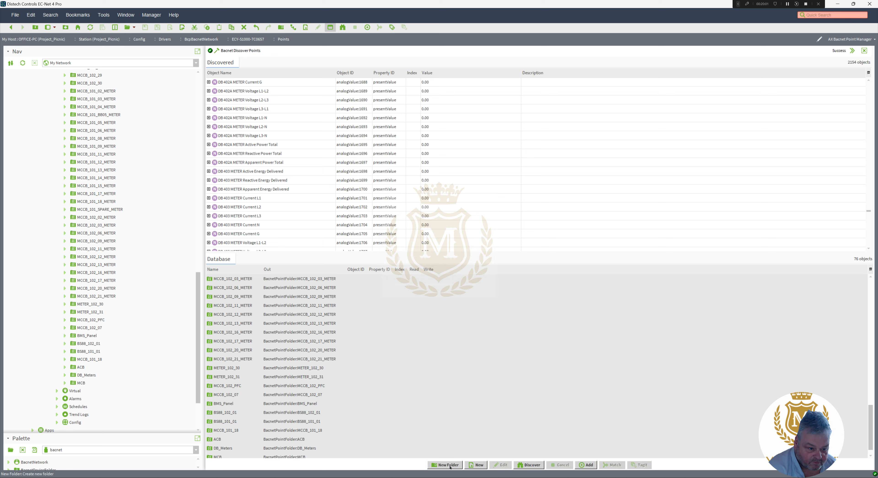
Create another point folder named MCB_Meters under the device's Points
{"action": "left_click", "coordinate": [449, 465]}
{"action": "type", "text": "MCB_"}
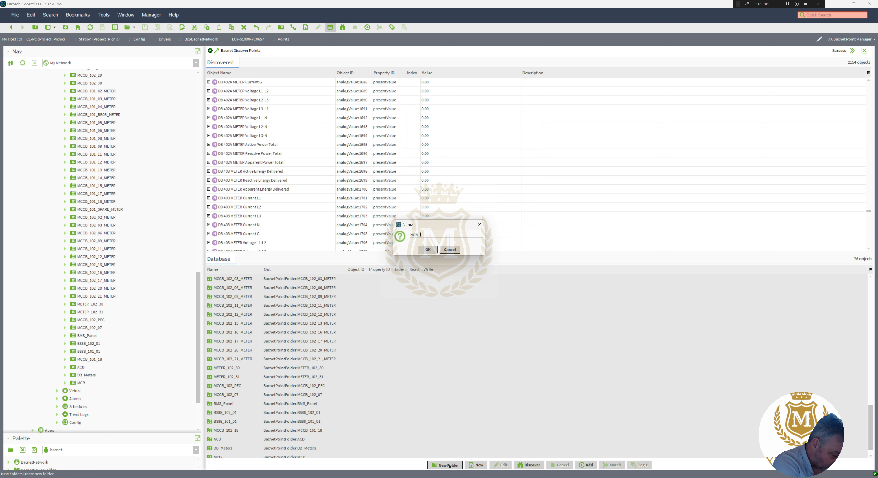
{"action": "type", "text": "Mewters"}
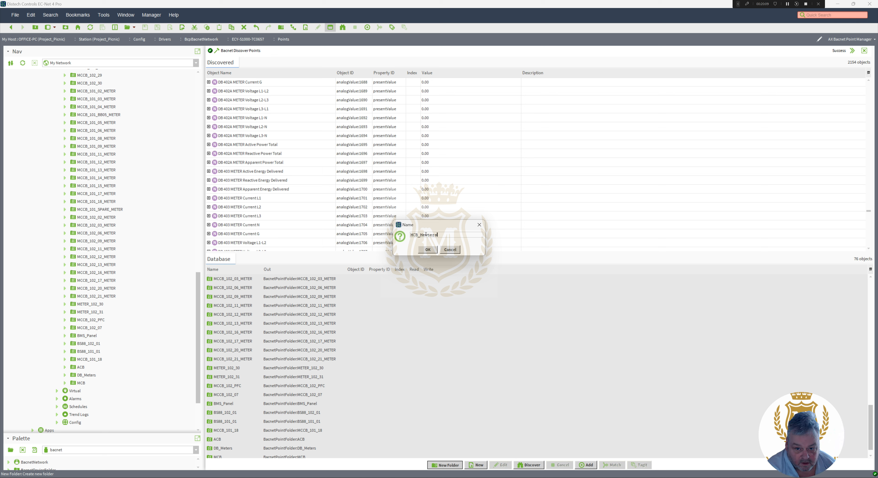
{"action": "key", "text": "BackSpace"}
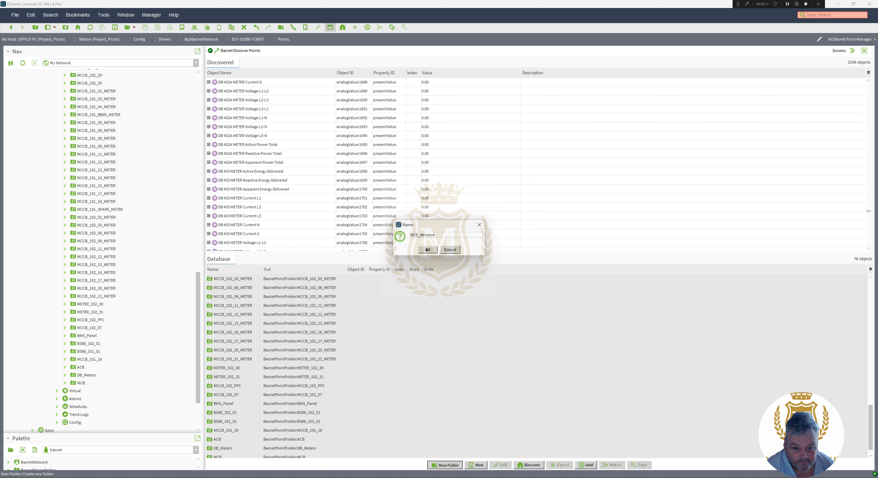
{"action": "left_click", "coordinate": [427, 250]}
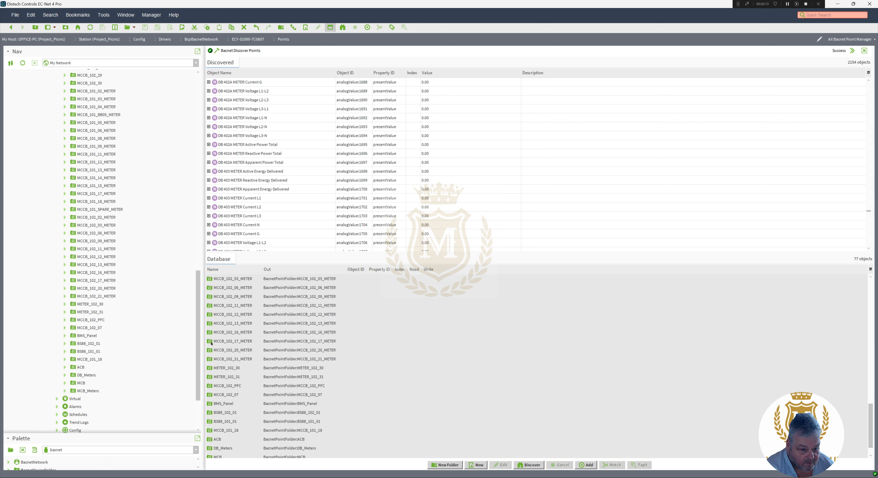
Move the meter folders from MCCB_101_02_METER through MCCB_102_21_METER into the MCB_Meters folder
{"action": "left_click_drag", "start_coordinate": [195, 356], "coordinate": [197, 353]}
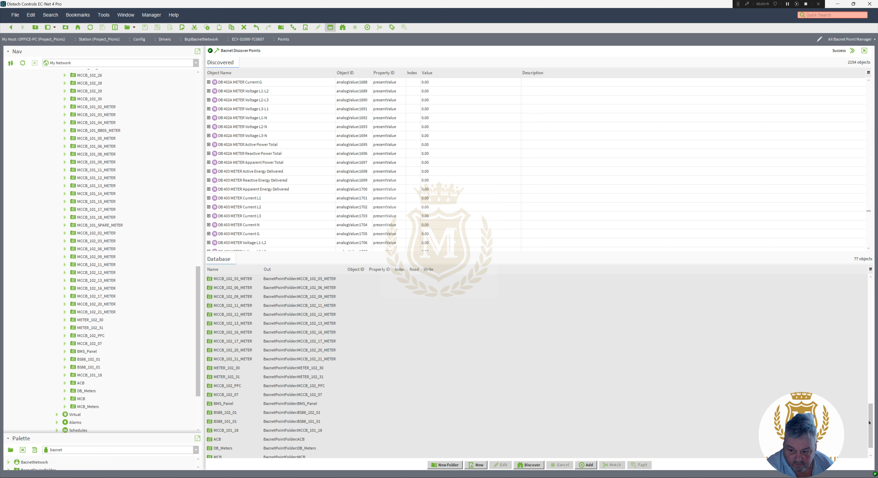
{"action": "left_click_drag", "start_coordinate": [868, 422], "coordinate": [787, 370]}
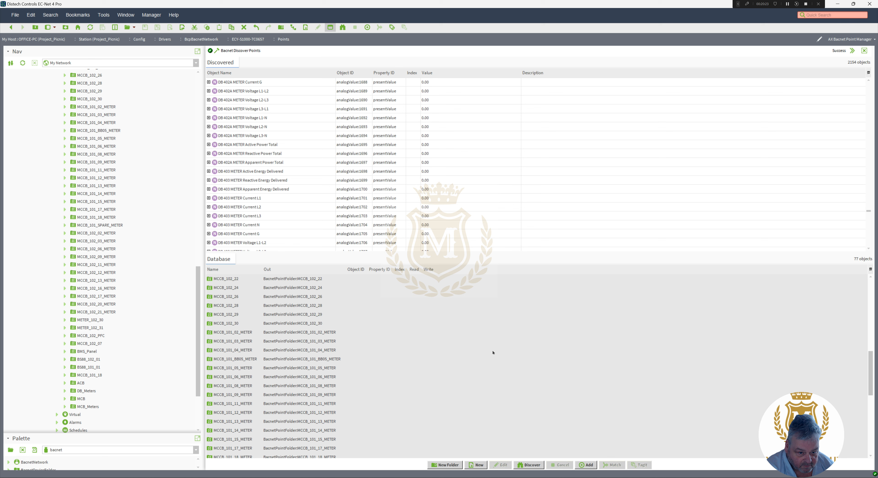
{"action": "left_click", "coordinate": [242, 334]}
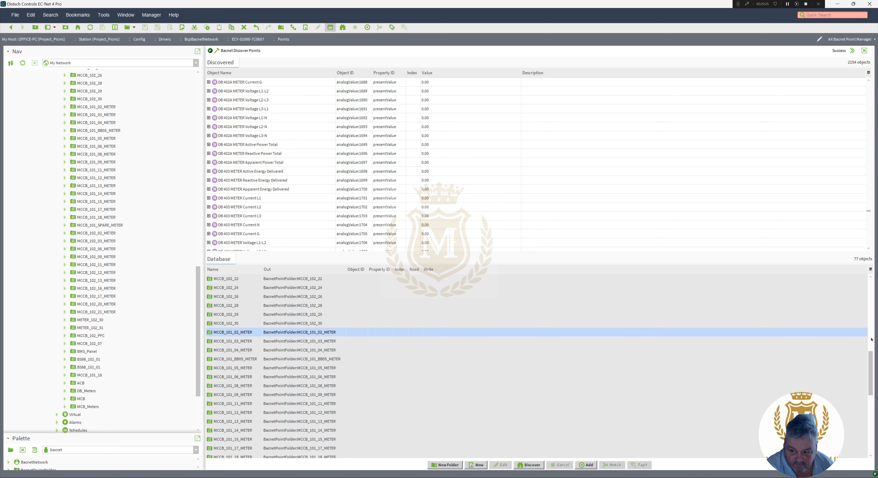
{"action": "left_click_drag", "start_coordinate": [869, 357], "coordinate": [873, 415]}
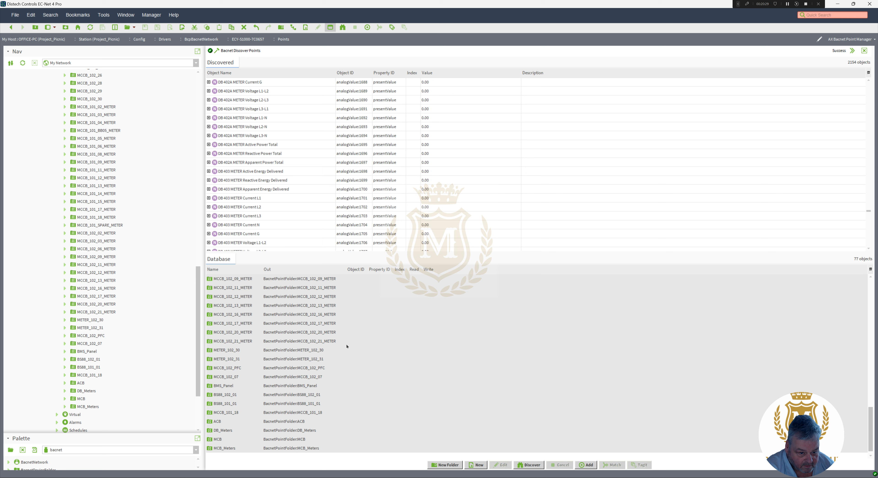
{"action": "left_click", "coordinate": [235, 342], "text": "shift"}
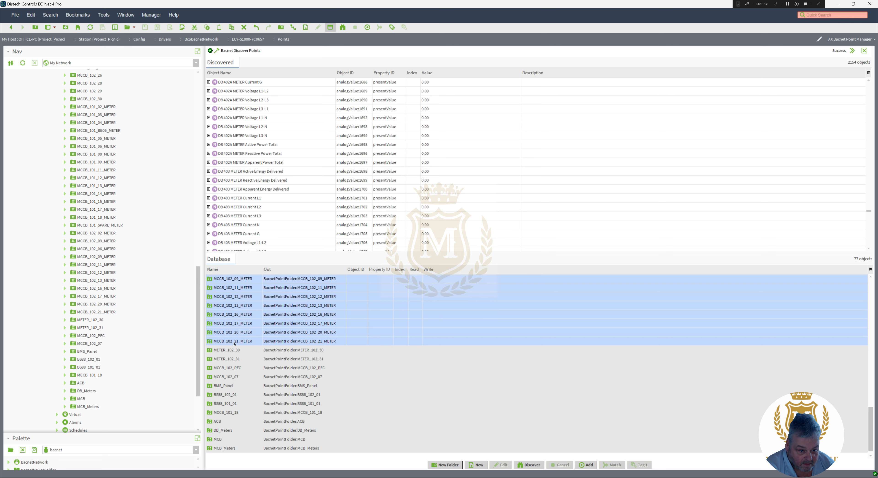
{"action": "right_click", "coordinate": [234, 342]}
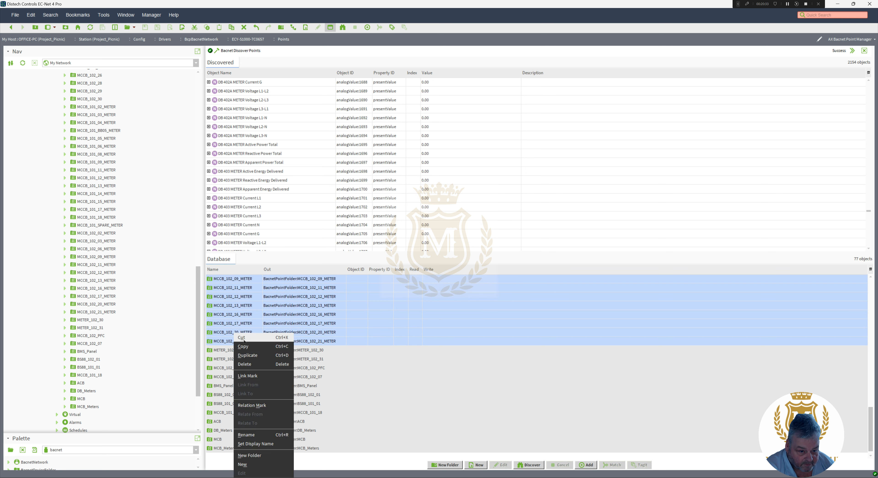
{"action": "left_click", "coordinate": [241, 338]}
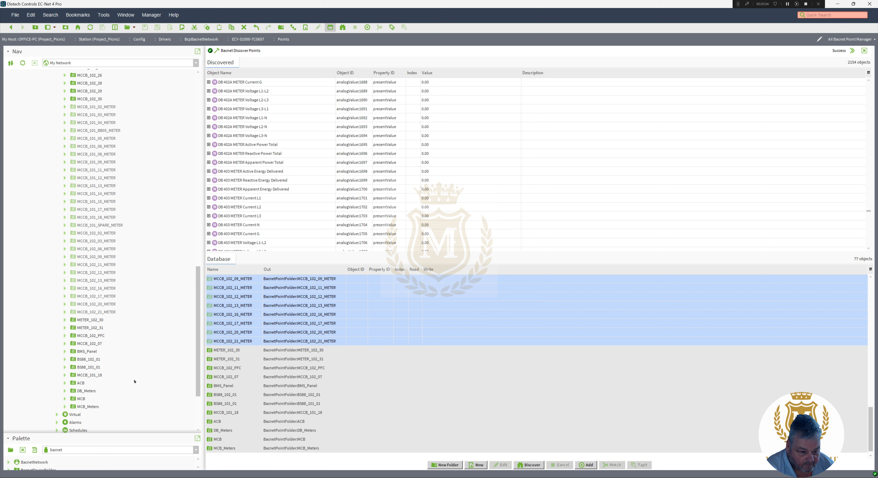
{"action": "right_click", "coordinate": [84, 406]}
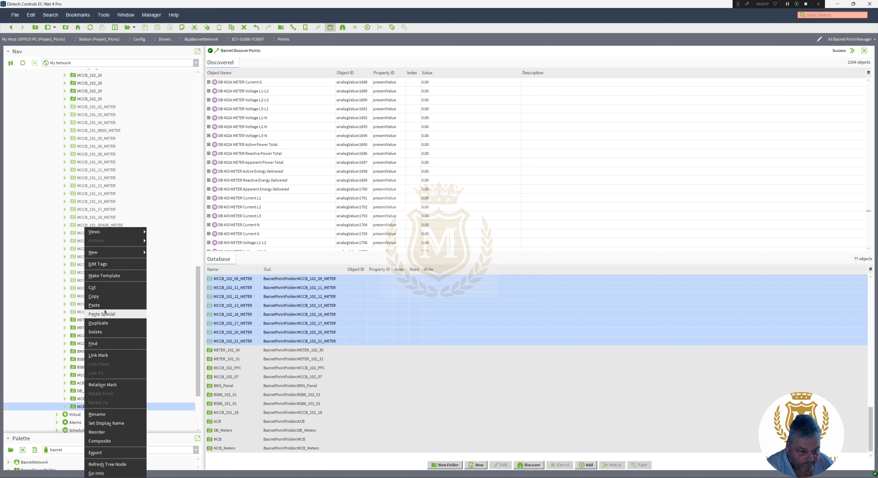
{"action": "left_click", "coordinate": [94, 304]}
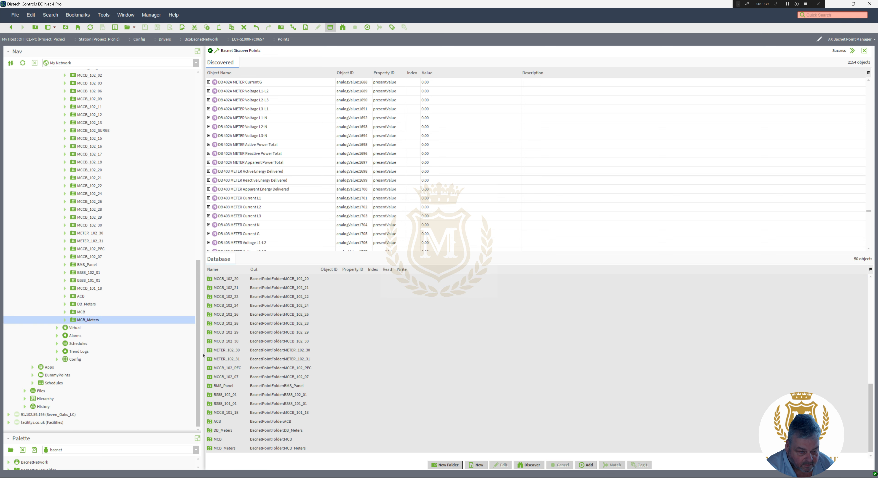
Examine the points inside METER_102_31, MCCB_102_PFC and MCCB_102_07 to decide which folders belong with the breakers
{"action": "left_click", "coordinate": [65, 241]}
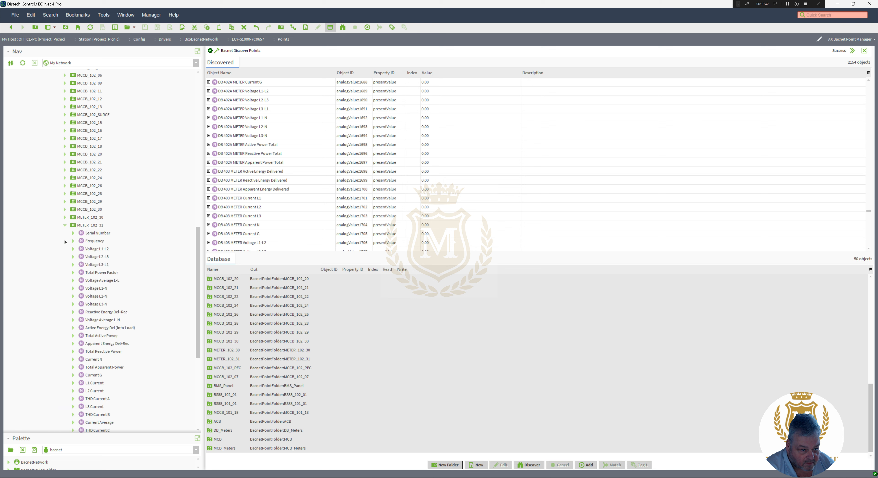
{"action": "left_click", "coordinate": [65, 225]}
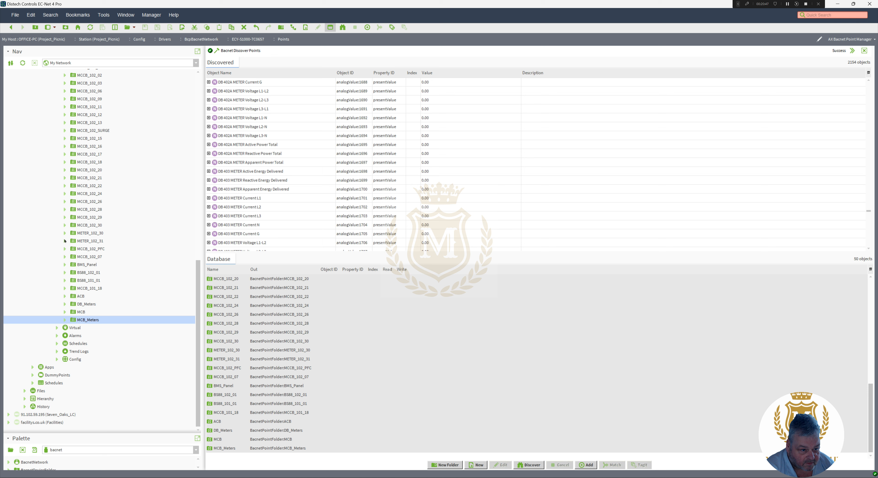
{"action": "left_click", "coordinate": [64, 249]}
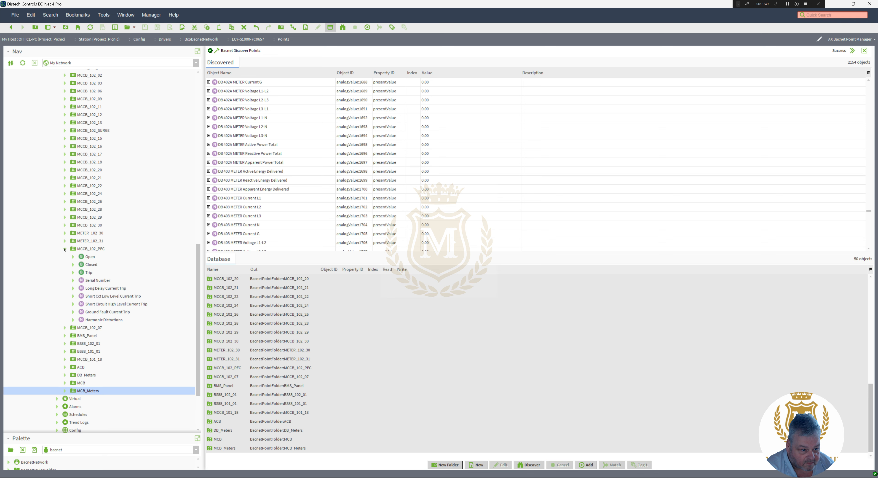
{"action": "left_click", "coordinate": [64, 249]}
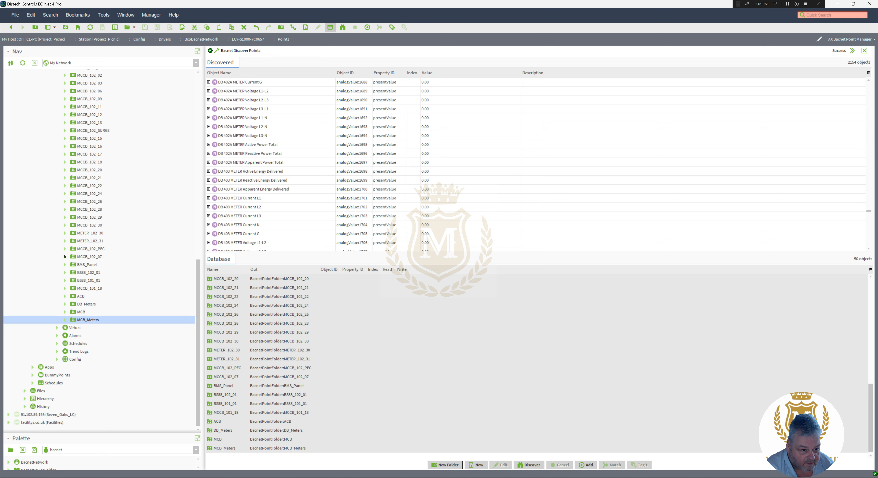
{"action": "left_click", "coordinate": [64, 256]}
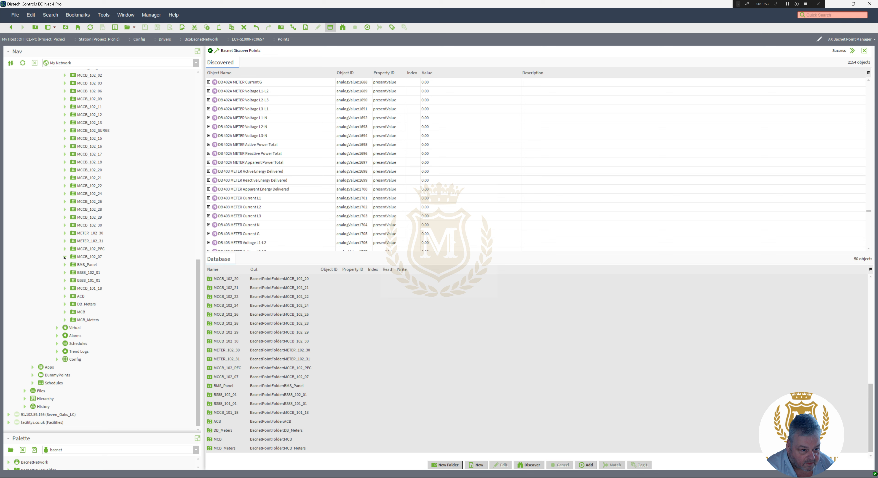
{"action": "left_click", "coordinate": [64, 249]}
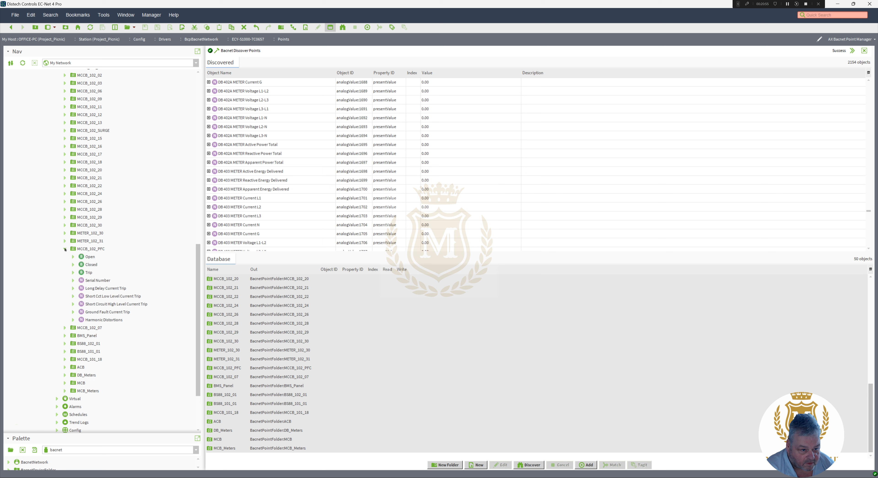
{"action": "left_click", "coordinate": [65, 249]}
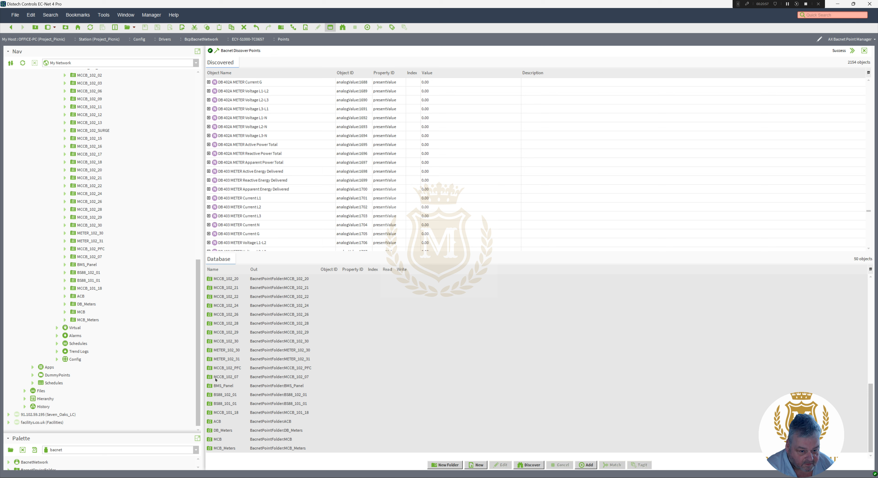
Move the MCCB_102_07 folder into the MCB folder and check that folder's contents
{"action": "left_click", "coordinate": [225, 377]}
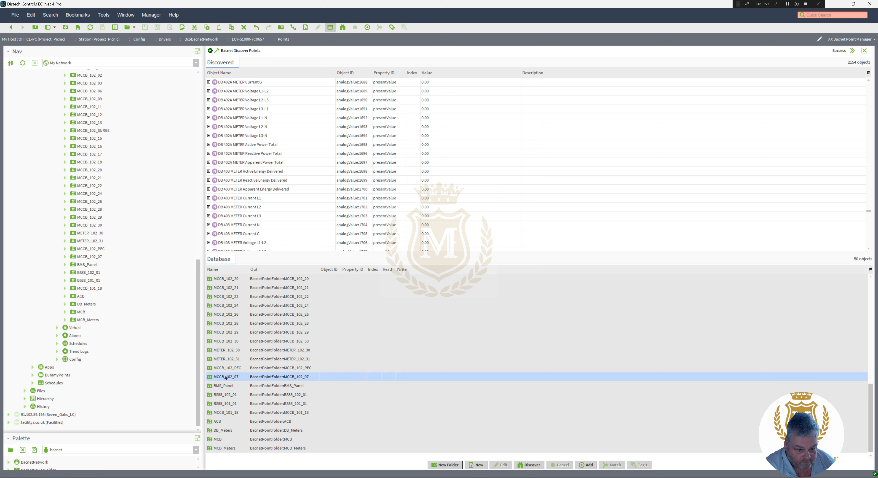
{"action": "right_click", "coordinate": [226, 377]}
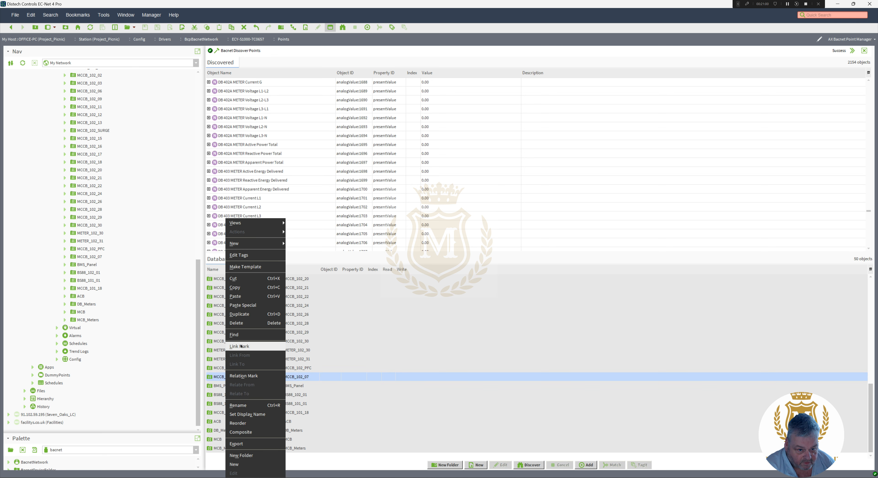
{"action": "left_click", "coordinate": [247, 281]}
{"action": "left_click", "coordinate": [81, 312]}
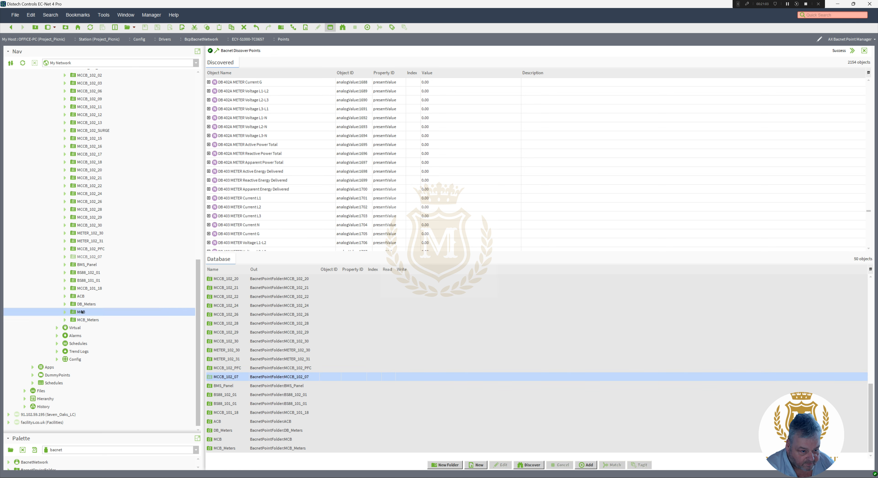
{"action": "right_click", "coordinate": [82, 312]}
{"action": "left_click", "coordinate": [97, 305]}
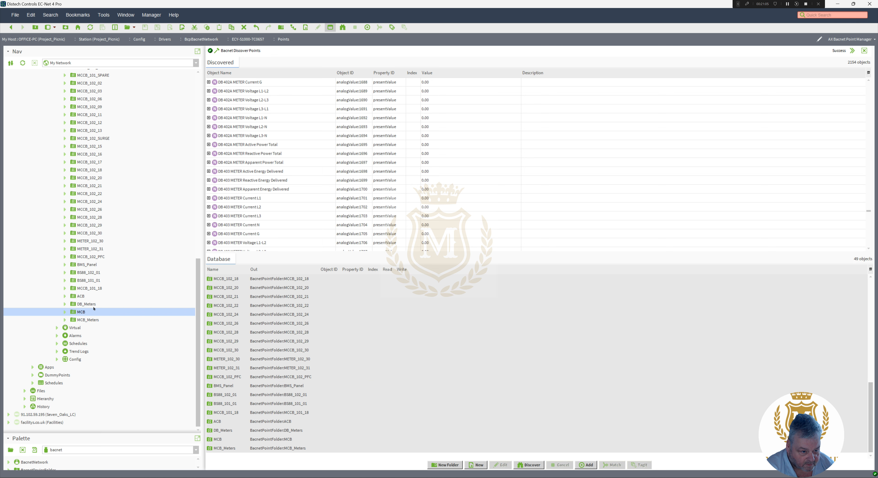
{"action": "left_click", "coordinate": [66, 311]}
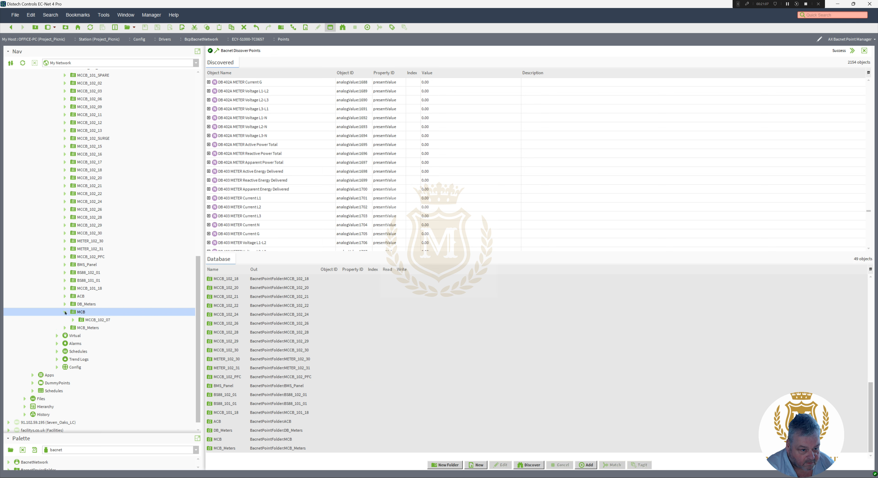
{"action": "left_click", "coordinate": [65, 311]}
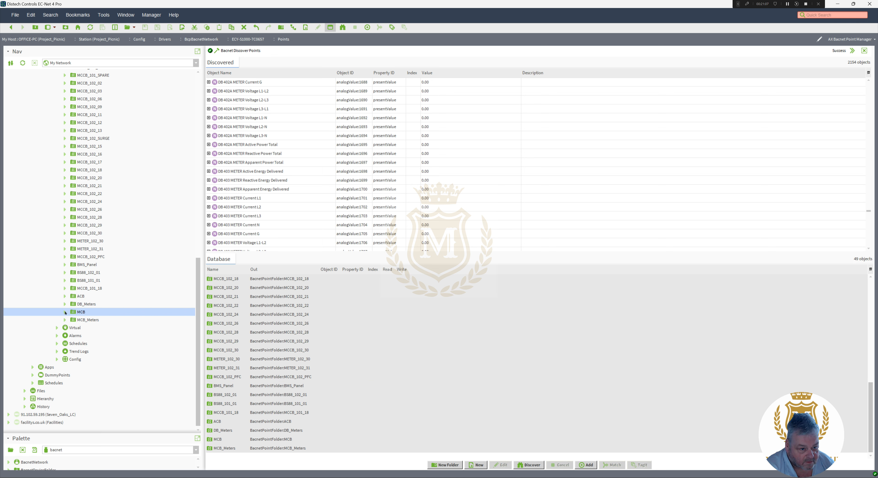
Check the points in METER_102_31, and move the METER_102_30 and METER_102_31 folders into the MCB_Meters folder
{"action": "left_click", "coordinate": [65, 248]}
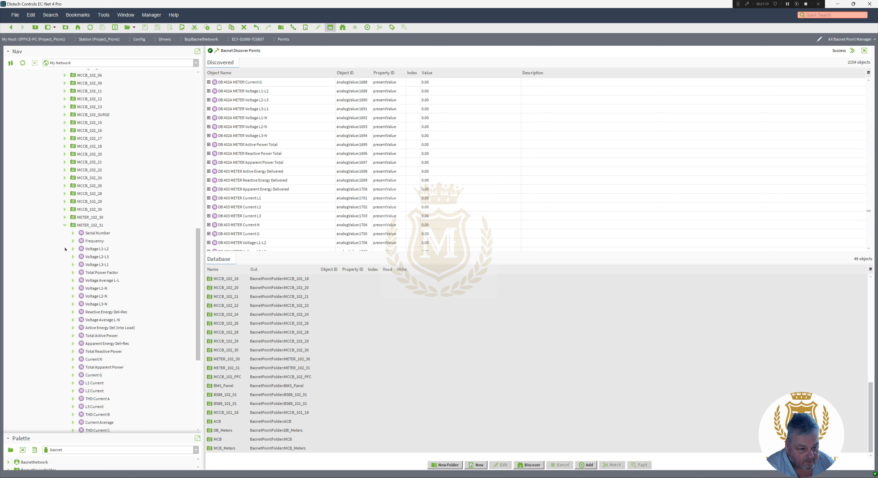
{"action": "left_click", "coordinate": [66, 225]}
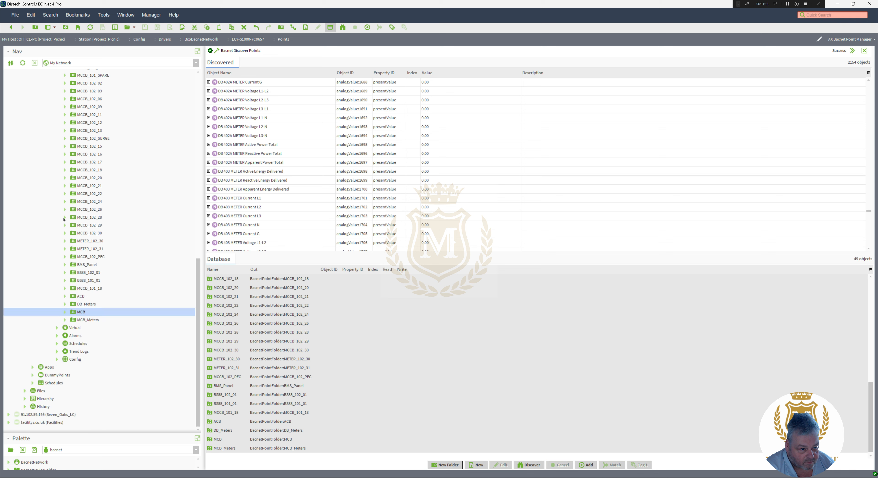
{"action": "left_click", "coordinate": [65, 241]}
{"action": "left_click", "coordinate": [65, 225]}
{"action": "left_click", "coordinate": [238, 359]}
{"action": "left_click", "coordinate": [238, 367], "text": "shift"}
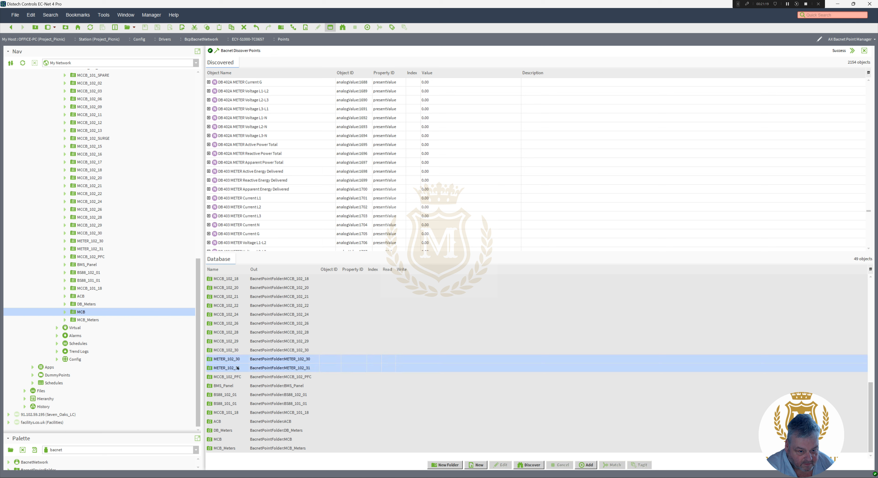
{"action": "right_click", "coordinate": [237, 367]}
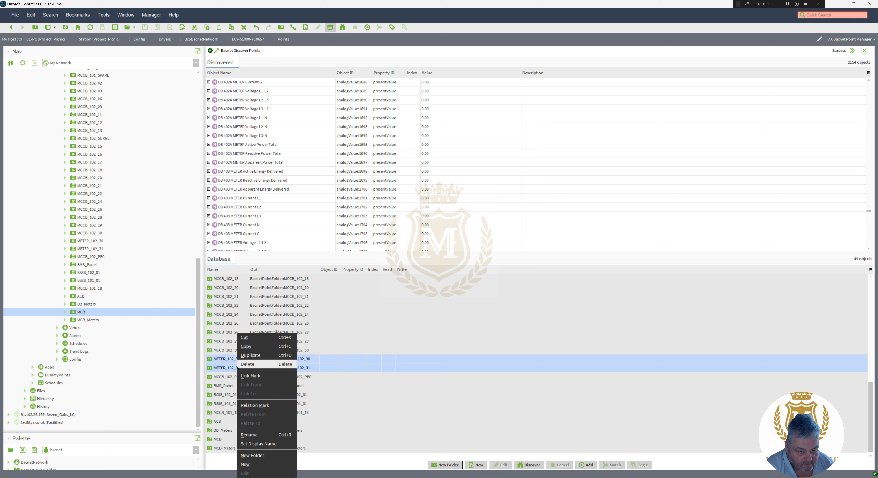
{"action": "left_click", "coordinate": [244, 338]}
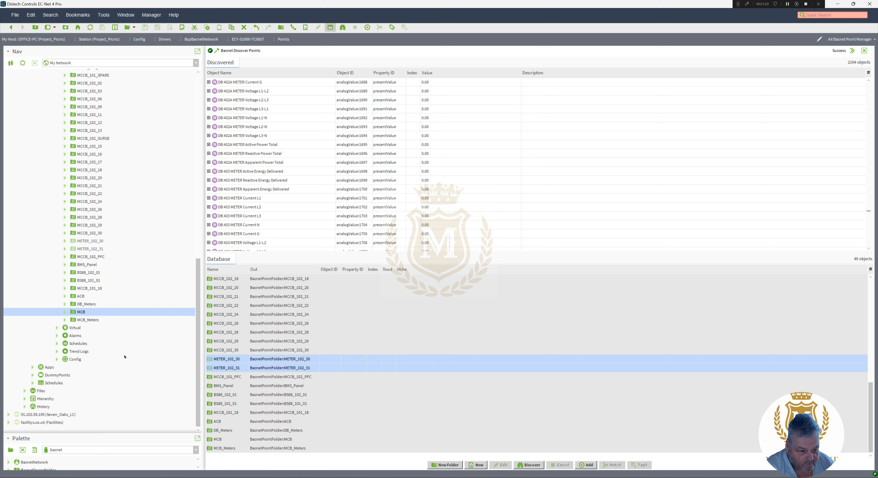
{"action": "right_click", "coordinate": [88, 320]}
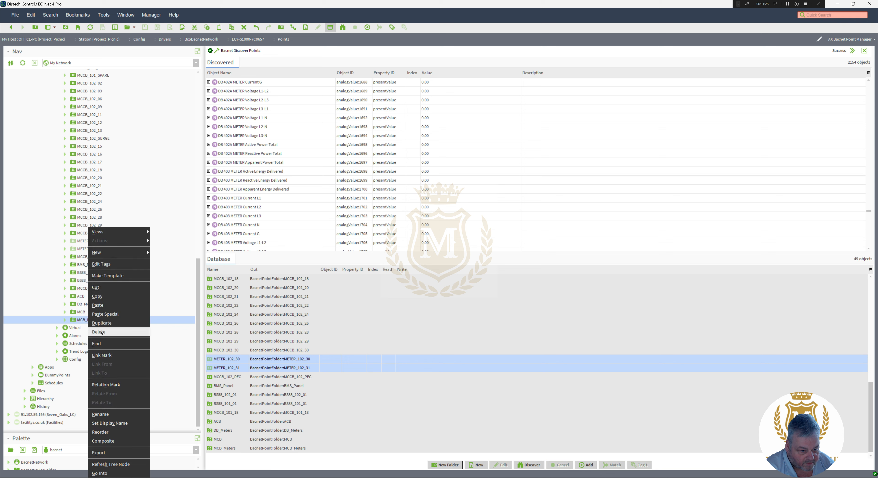
{"action": "left_click", "coordinate": [98, 305]}
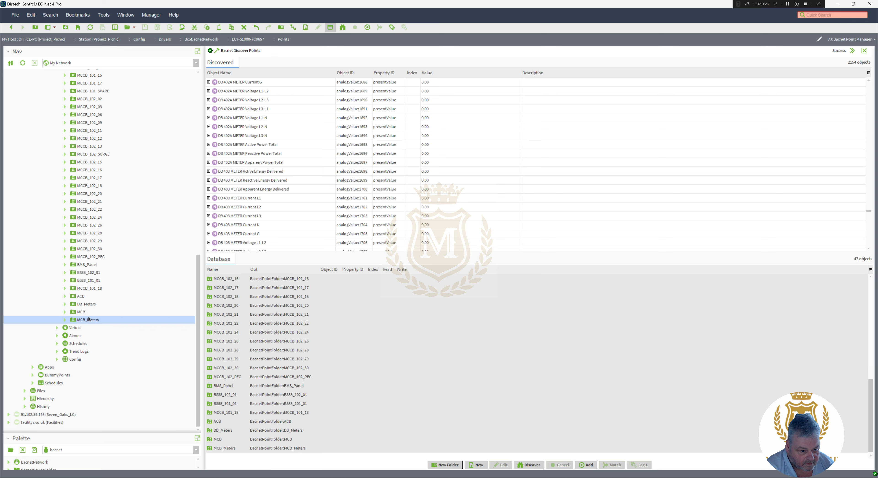
Review the MCB_Meters folder, comparing the points inside MCCB_101_13_METER, METER_102_31 and METER_102_30
{"action": "left_click", "coordinate": [66, 320]}
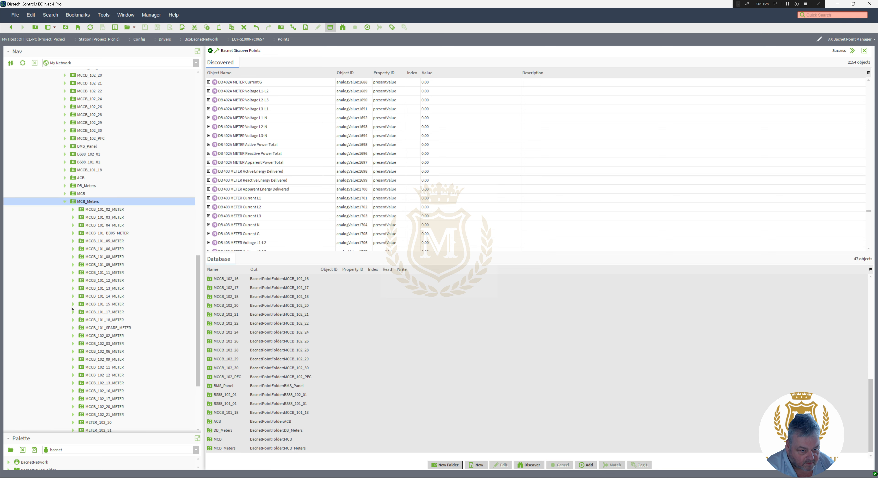
{"action": "left_click", "coordinate": [72, 289]}
{"action": "left_click", "coordinate": [75, 230]}
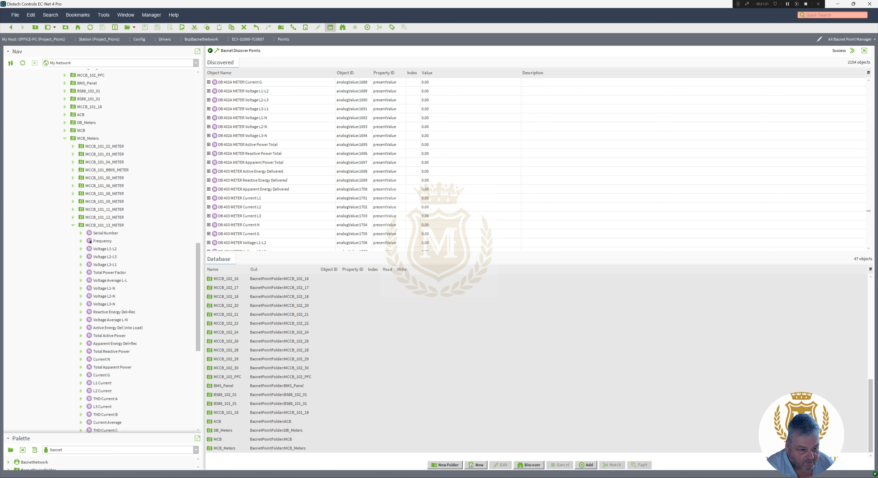
{"action": "left_click", "coordinate": [73, 226]}
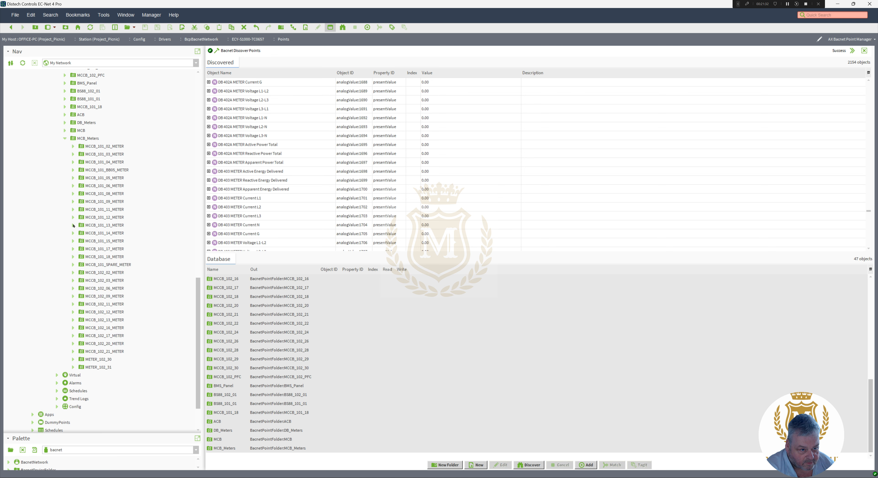
{"action": "left_click", "coordinate": [73, 367]}
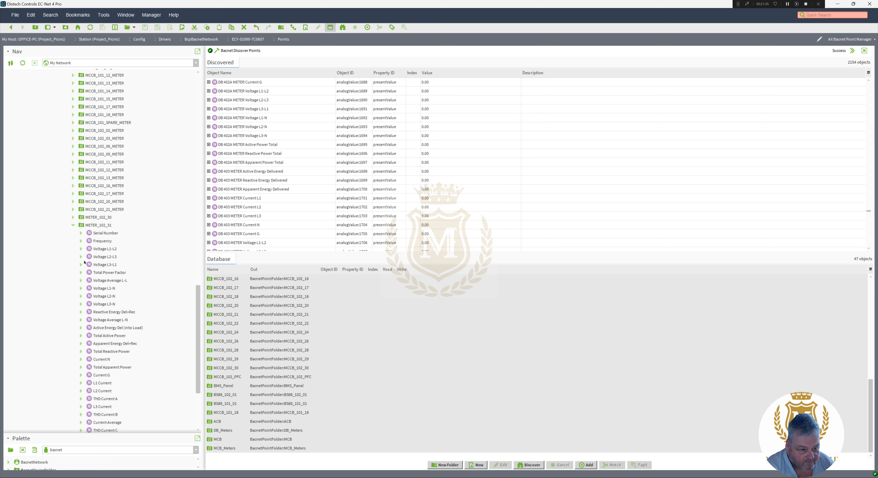
{"action": "left_click", "coordinate": [73, 225]}
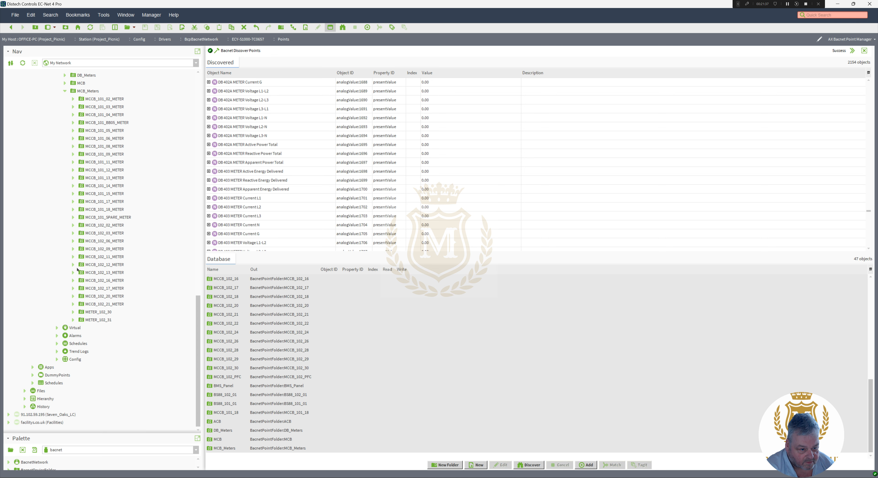
{"action": "left_click", "coordinate": [74, 311]}
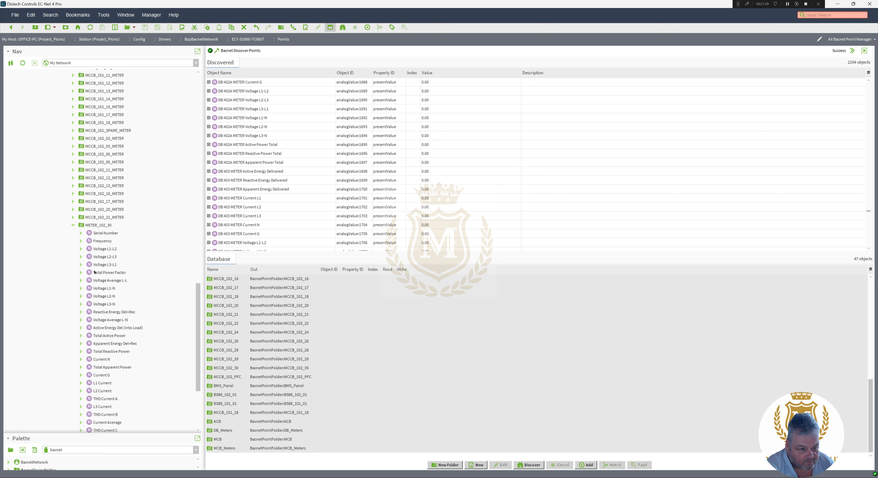
{"action": "left_click", "coordinate": [73, 225]}
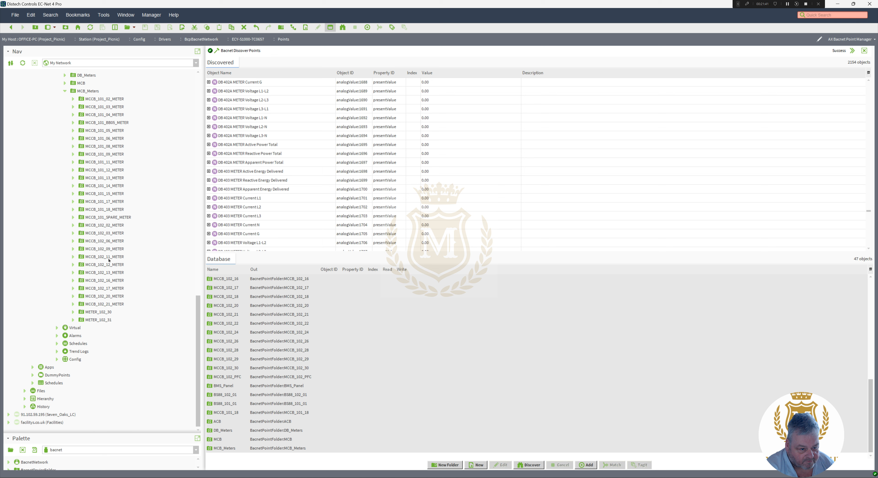
{"action": "scroll", "coordinate": [202, 336], "scroll_direction": "up", "scroll_amount": 2}
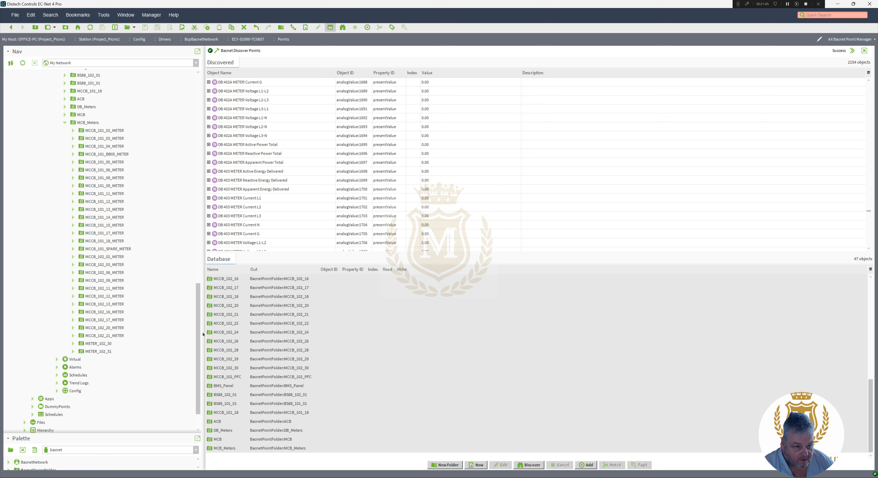
{"action": "scroll", "coordinate": [202, 333], "scroll_direction": "up", "scroll_amount": 1}
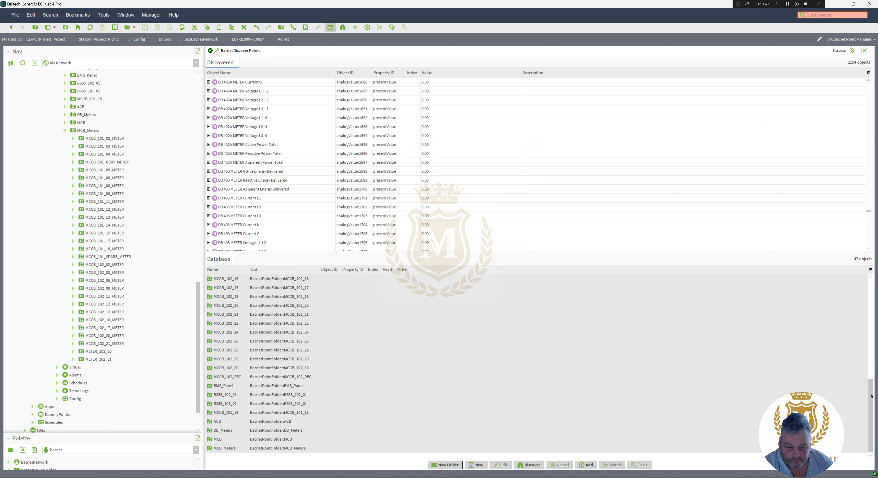
Examine the points inside MCCB_101_02, BS88_101_01 and BS88_102_01 to decide which remaining folders belong with the breakers
{"action": "left_click_drag", "start_coordinate": [868, 395], "coordinate": [868, 297]}
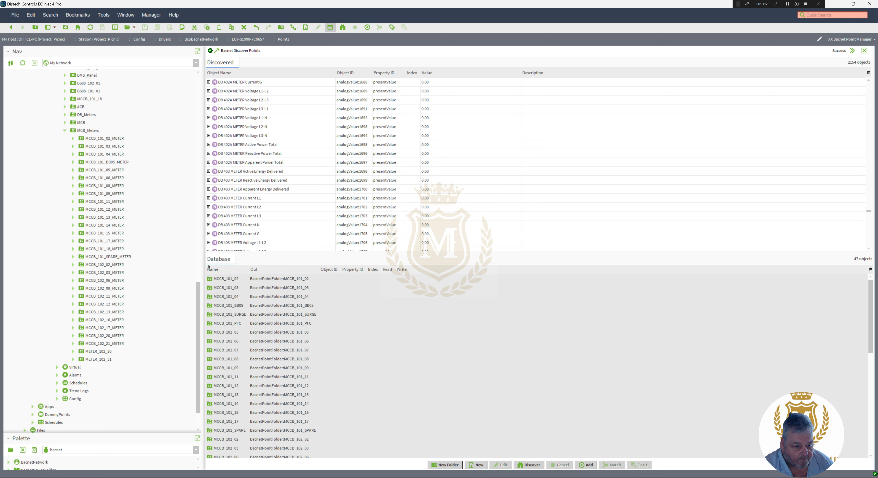
{"action": "left_click_drag", "start_coordinate": [199, 298], "coordinate": [199, 172]}
{"action": "left_click", "coordinate": [64, 114]}
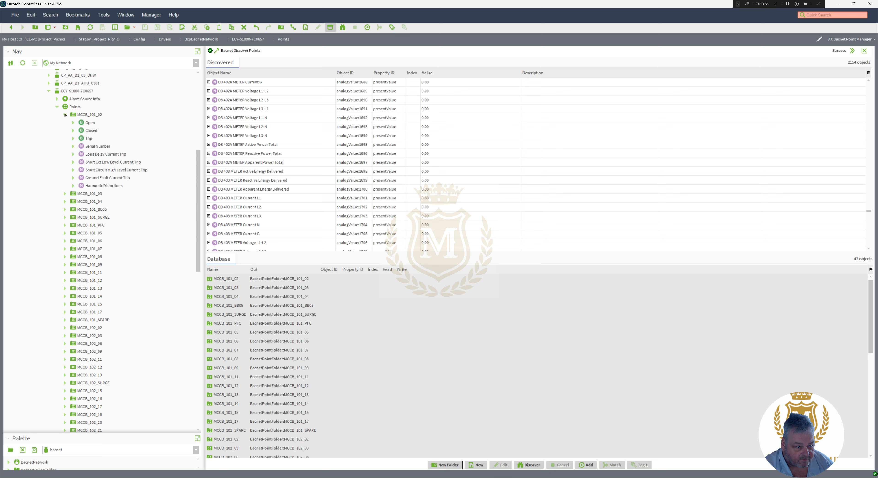
{"action": "left_click", "coordinate": [64, 115]}
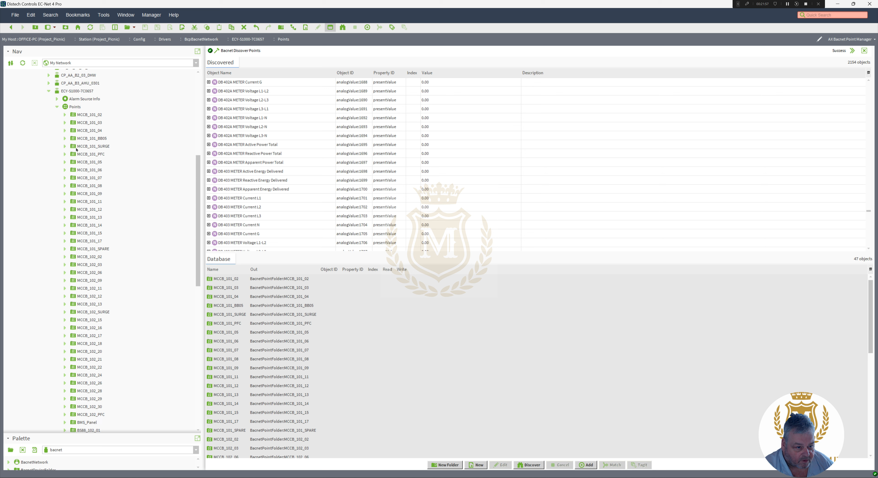
{"action": "left_click_drag", "start_coordinate": [199, 233], "coordinate": [202, 283]}
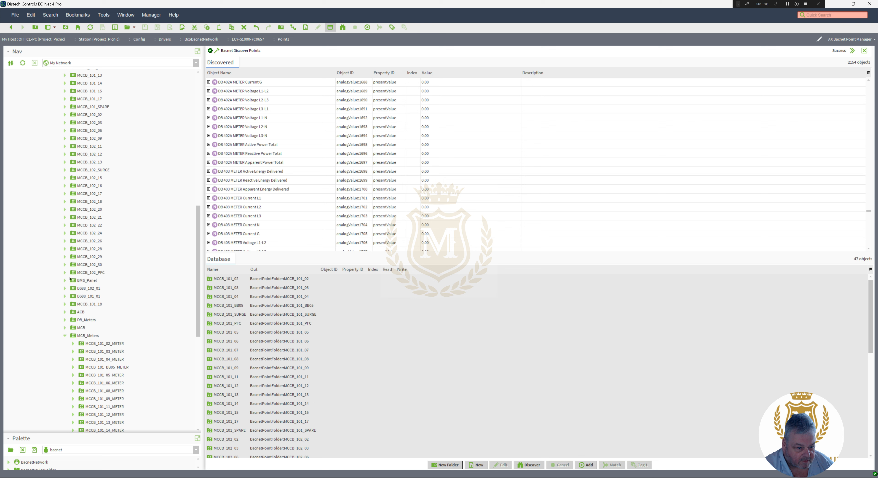
{"action": "left_click", "coordinate": [65, 296]}
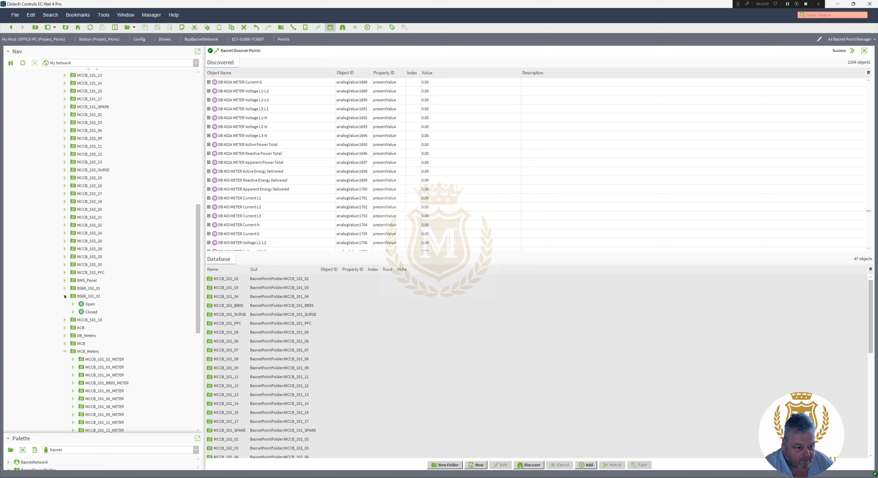
{"action": "left_click", "coordinate": [64, 296]}
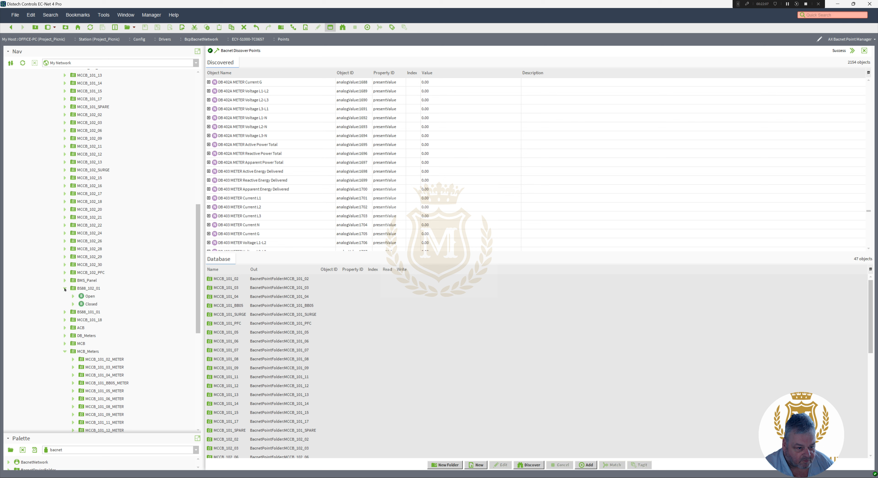
{"action": "left_click", "coordinate": [65, 273]}
{"action": "left_click", "coordinate": [65, 273]}
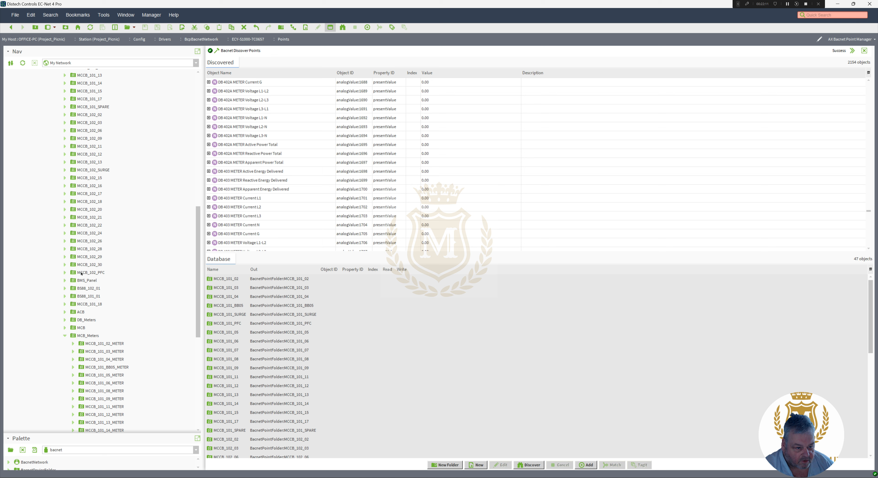
Move all the MCCB folders from MCCB_101_02 through MCCB_102_PFC into the MCB folder
{"action": "left_click", "coordinate": [102, 273]}
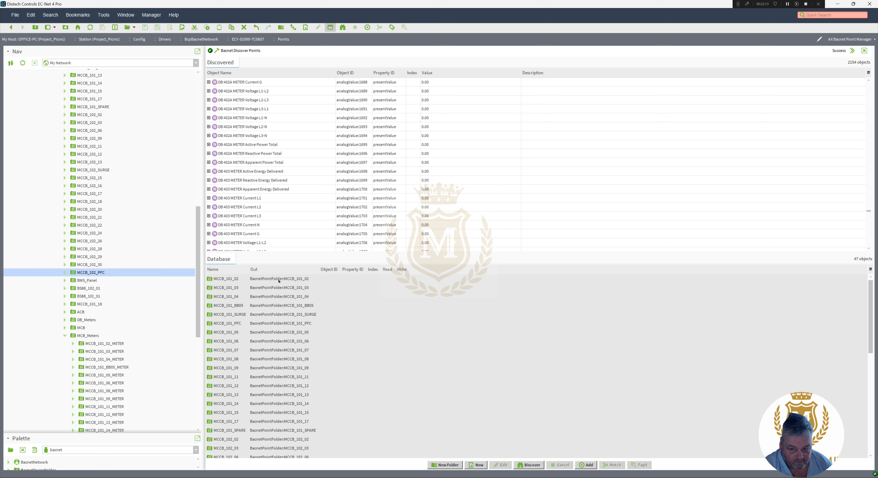
{"action": "left_click", "coordinate": [259, 279]}
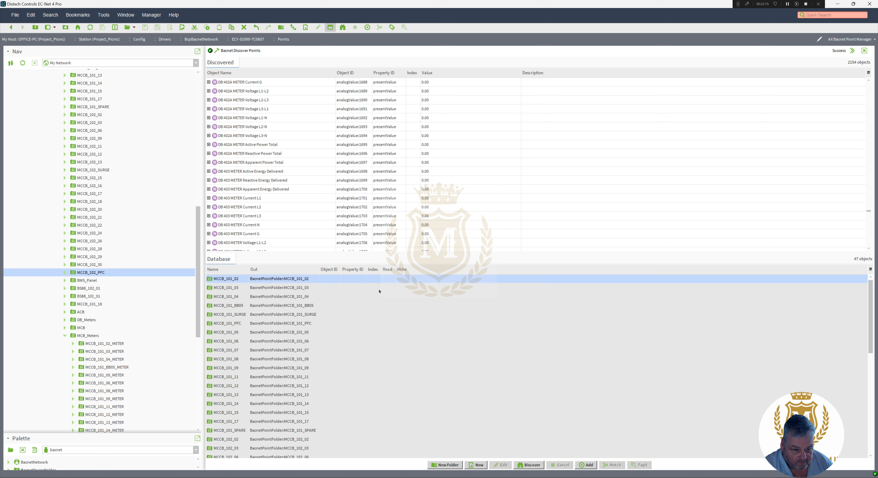
{"action": "left_click_drag", "start_coordinate": [871, 331], "coordinate": [870, 427]}
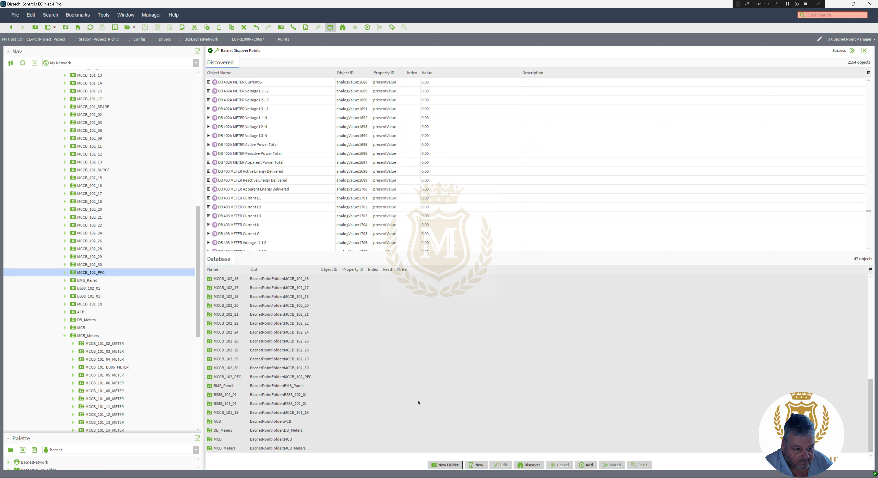
{"action": "left_click", "coordinate": [226, 378], "text": "shift"}
{"action": "right_click", "coordinate": [226, 378]}
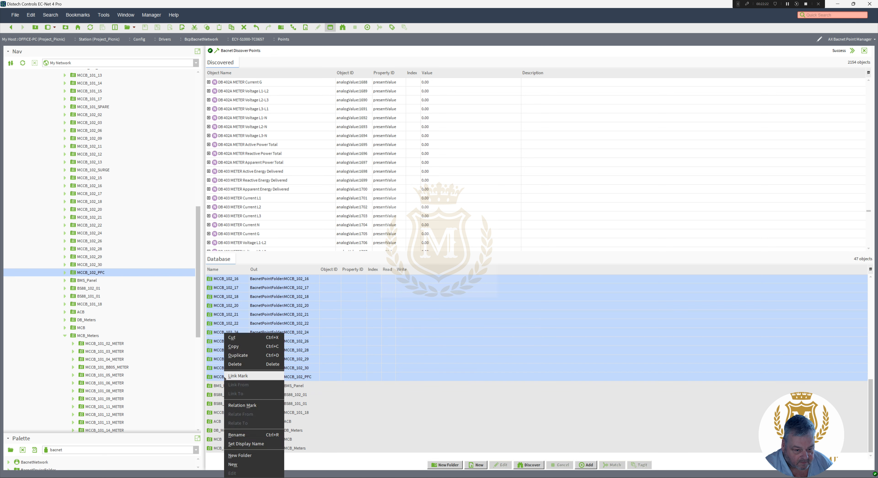
{"action": "left_click", "coordinate": [234, 337]}
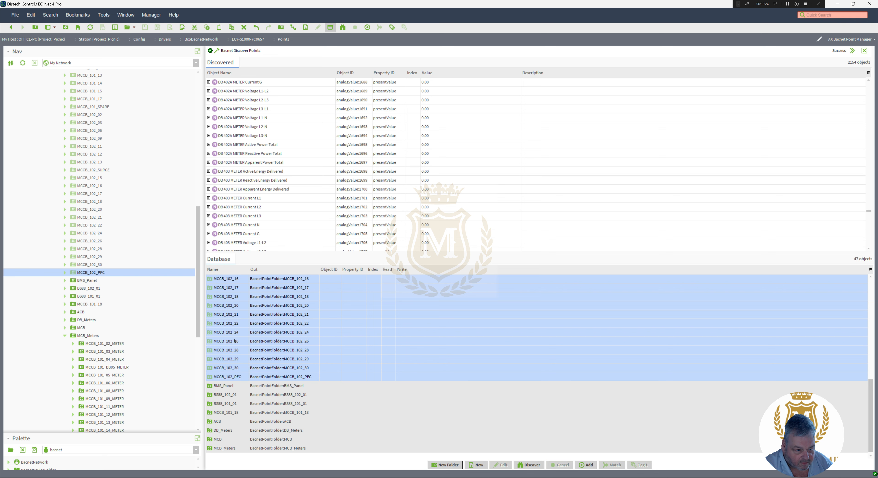
{"action": "right_click", "coordinate": [80, 328]}
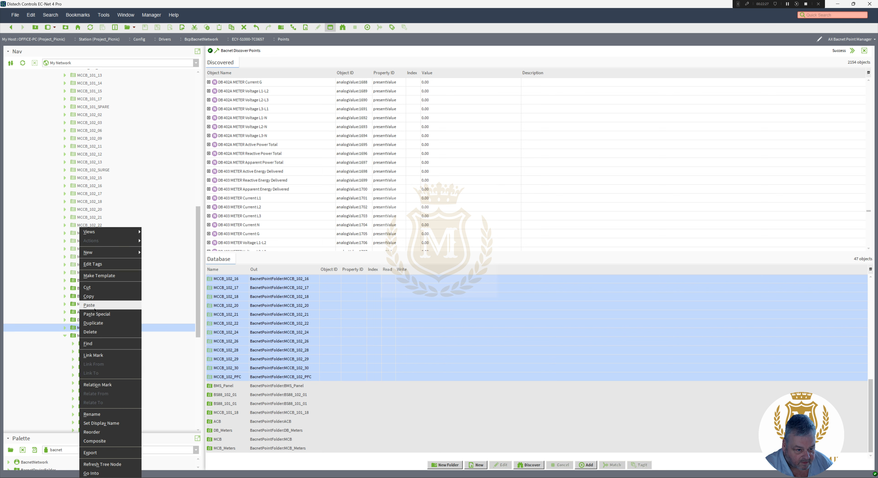
{"action": "left_click", "coordinate": [89, 305]}
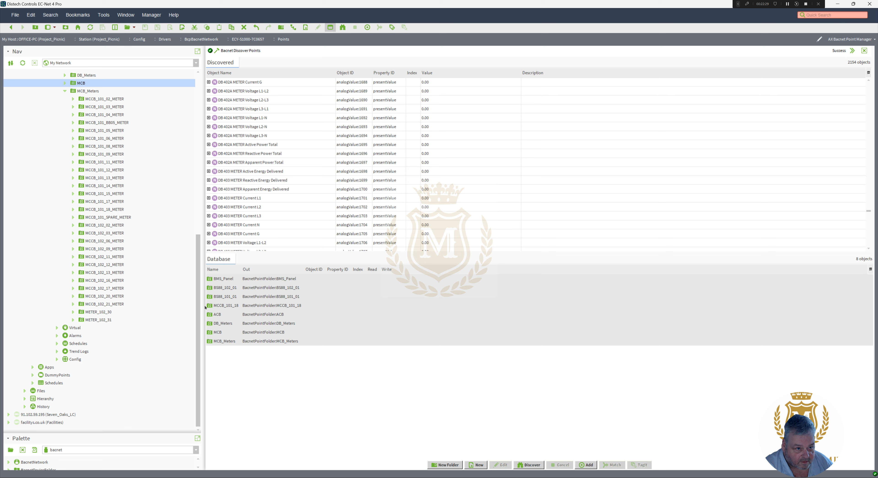
Check the contents of the MCB folder, then collapse the MCB and MCB_Meters folders
{"action": "scroll", "coordinate": [88, 225], "scroll_direction": "up", "scroll_amount": 4}
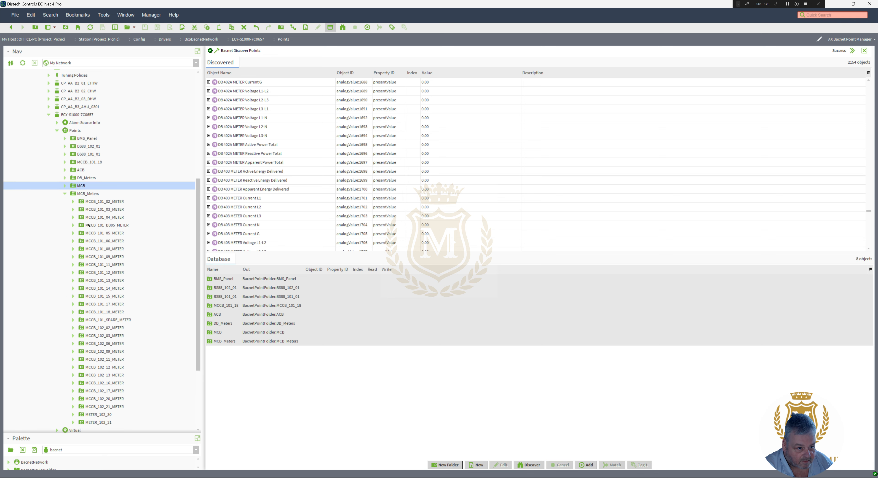
{"action": "left_click", "coordinate": [64, 186]}
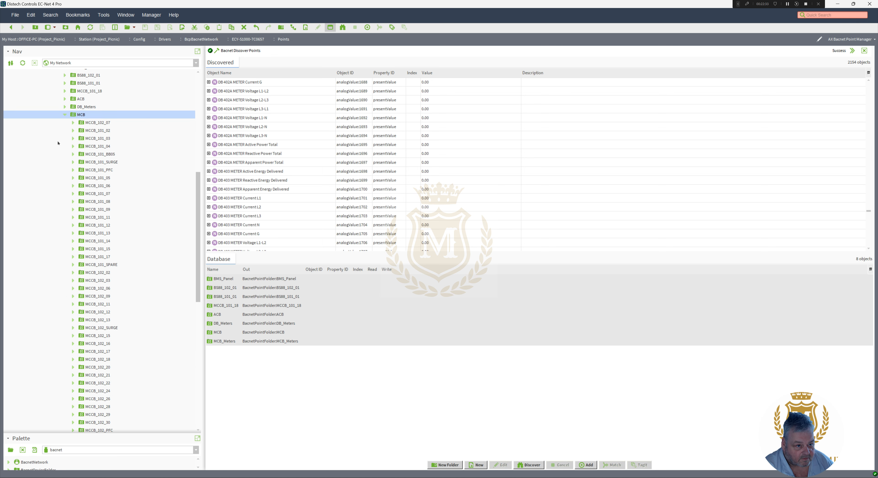
{"action": "left_click", "coordinate": [65, 115]}
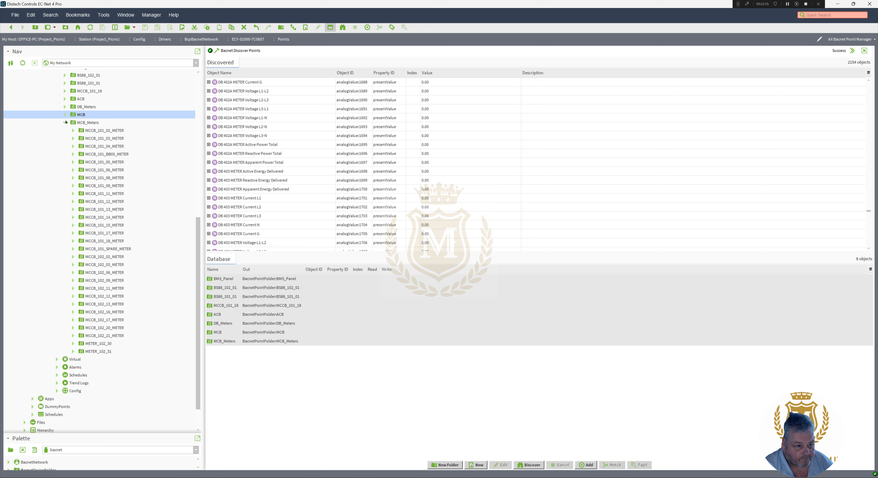
{"action": "left_click", "coordinate": [65, 122]}
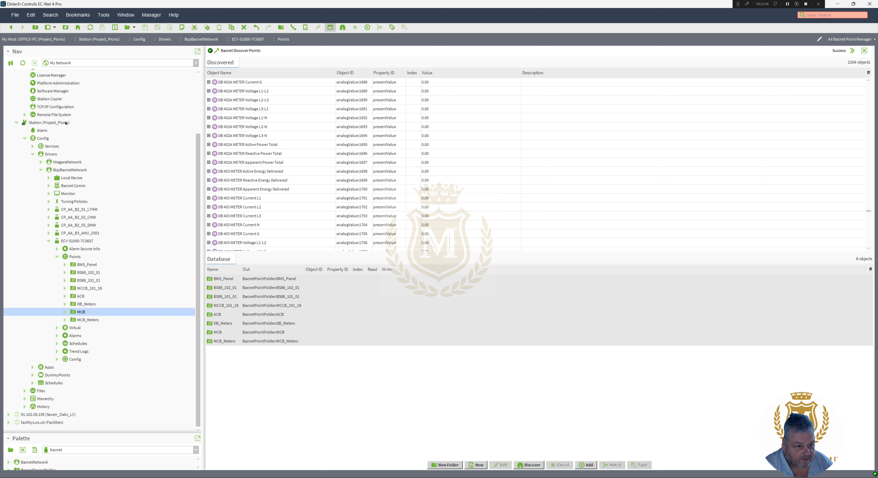
Compare the points inside the remaining MCCB_101_18 folder with those of MCCB_101_15 in the MCB folder
{"action": "left_click", "coordinate": [82, 289]}
{"action": "left_click", "coordinate": [83, 265]}
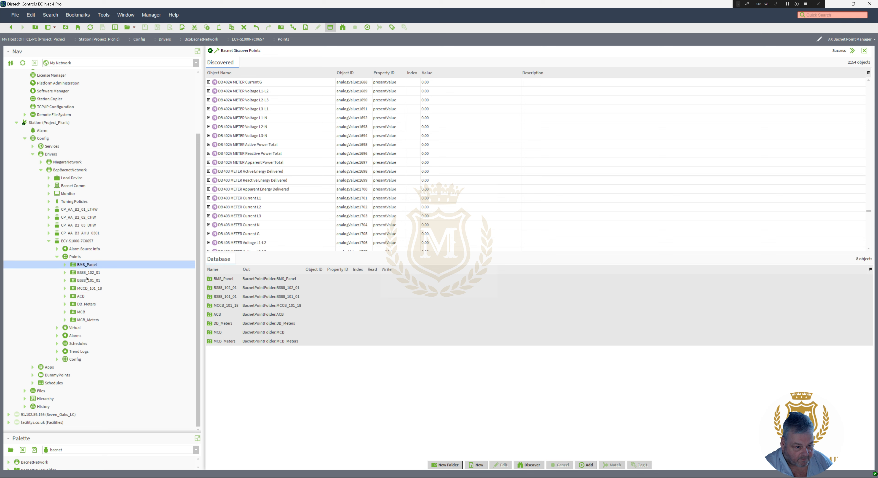
{"action": "left_click", "coordinate": [86, 273]}
{"action": "left_click", "coordinate": [88, 281]}
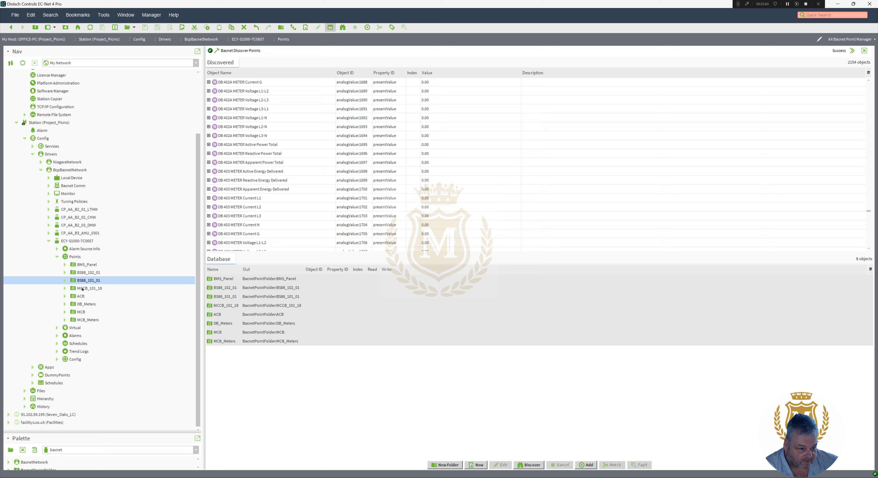
{"action": "left_click", "coordinate": [65, 289]}
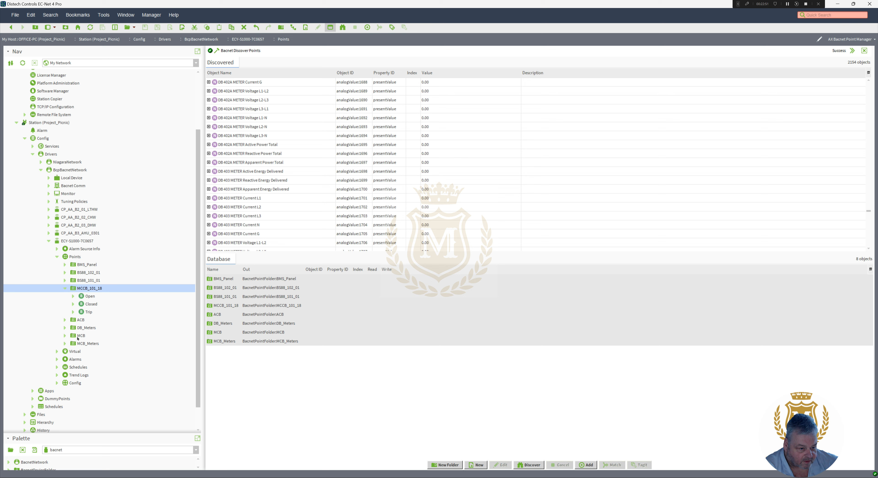
{"action": "left_click", "coordinate": [64, 335]}
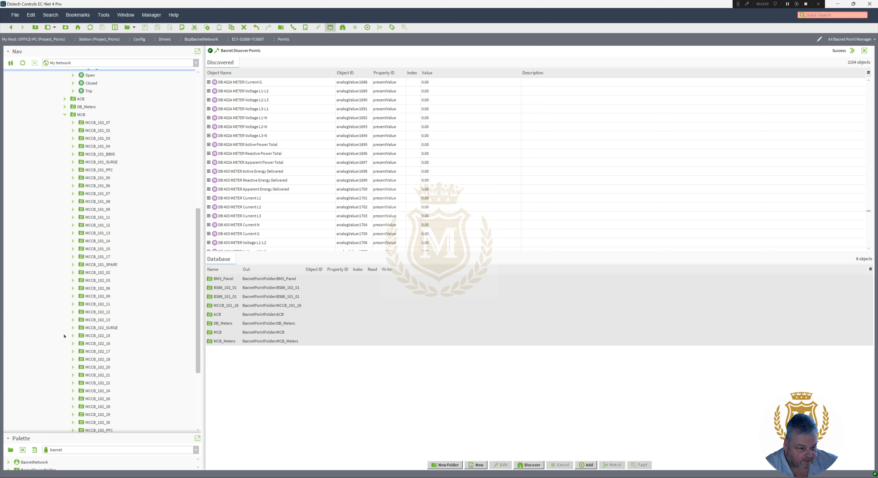
{"action": "left_click", "coordinate": [73, 249]}
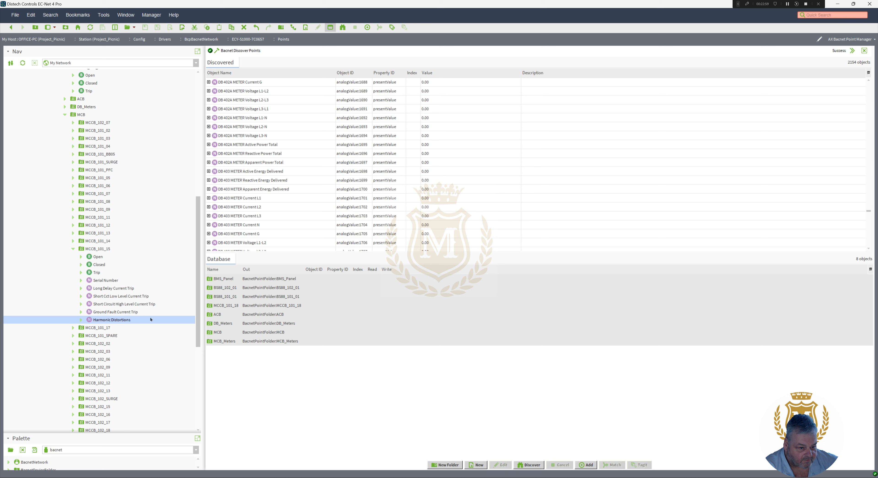
{"action": "left_click", "coordinate": [74, 249]}
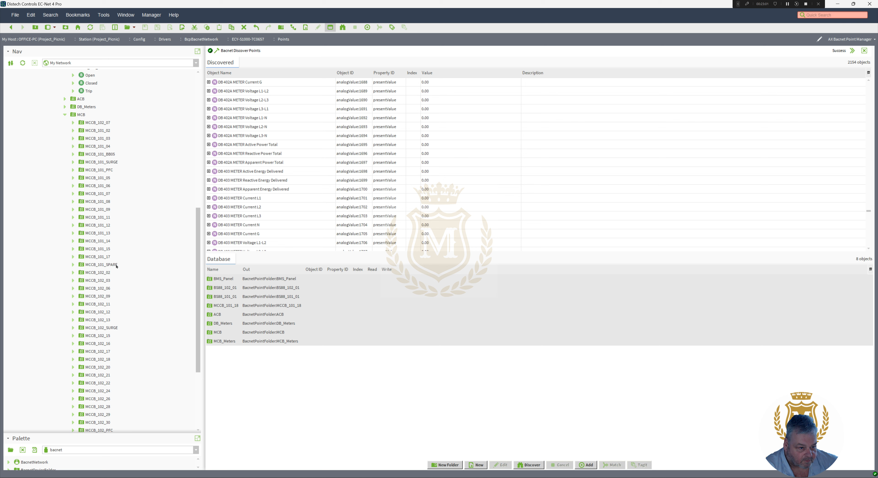
{"action": "left_click_drag", "start_coordinate": [197, 292], "coordinate": [188, 219]}
{"action": "left_click", "coordinate": [65, 233]}
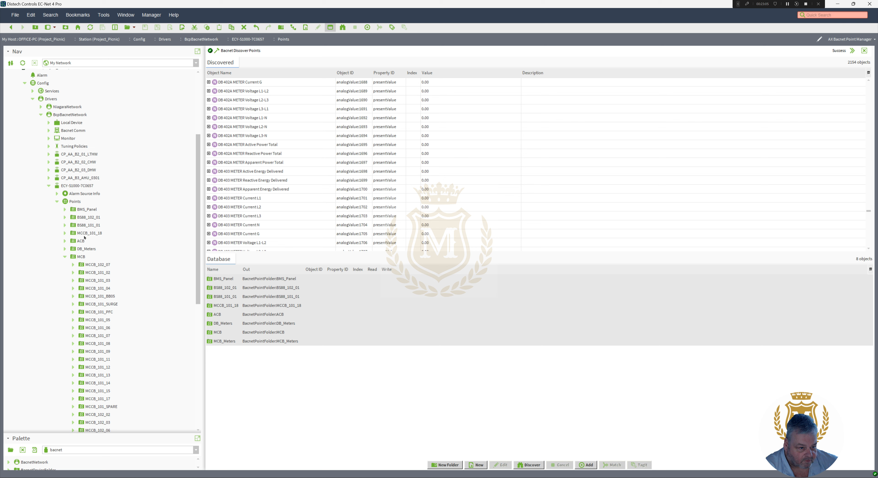
Examine the points in BS88_101_01 and MCCB_101_18, and collapse the MCB folder
{"action": "left_click", "coordinate": [65, 225]}
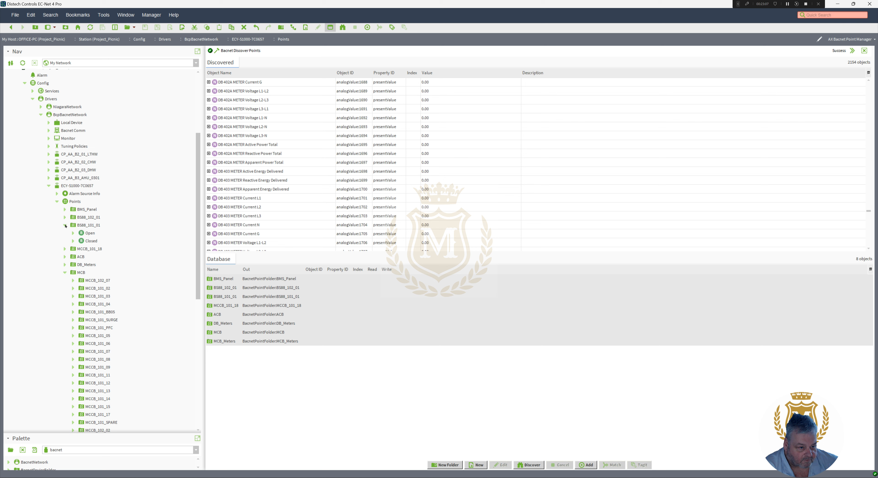
{"action": "left_click", "coordinate": [65, 225]}
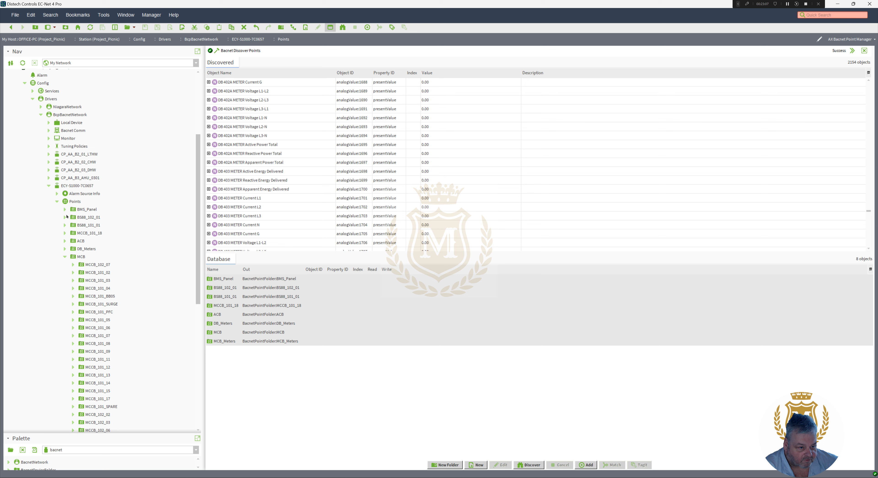
{"action": "left_click", "coordinate": [65, 233]}
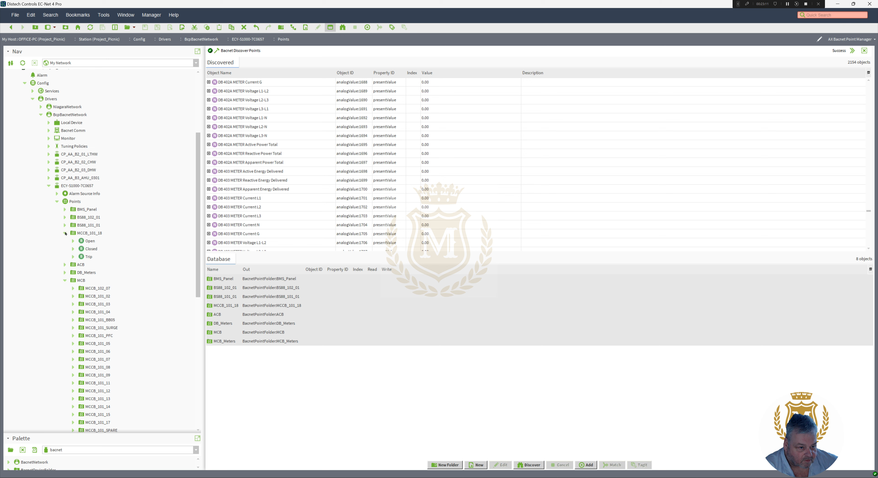
{"action": "left_click", "coordinate": [65, 233]}
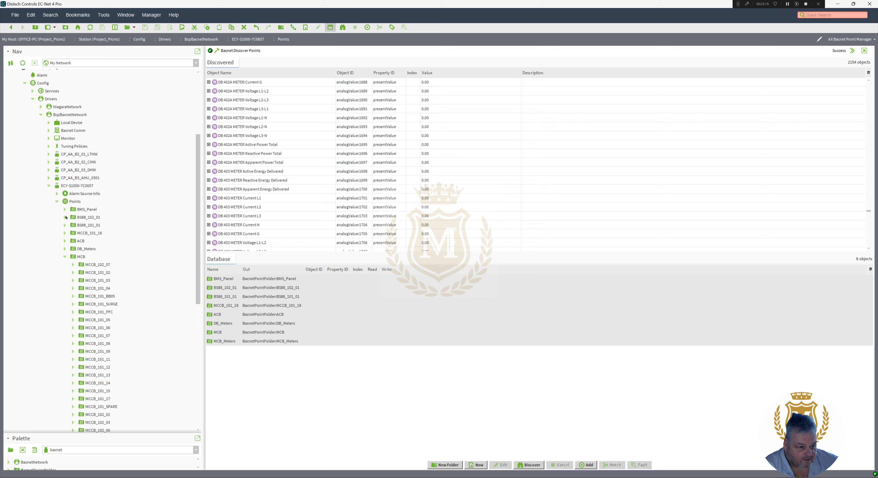
{"action": "left_click", "coordinate": [66, 256]}
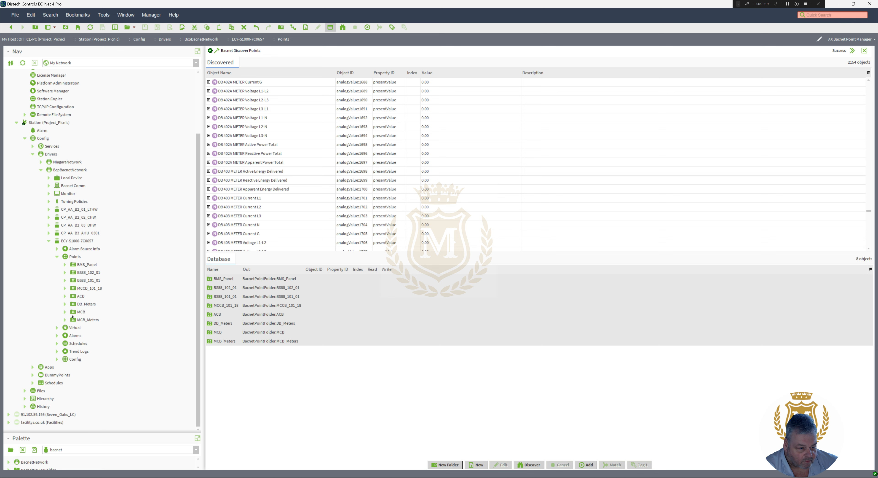
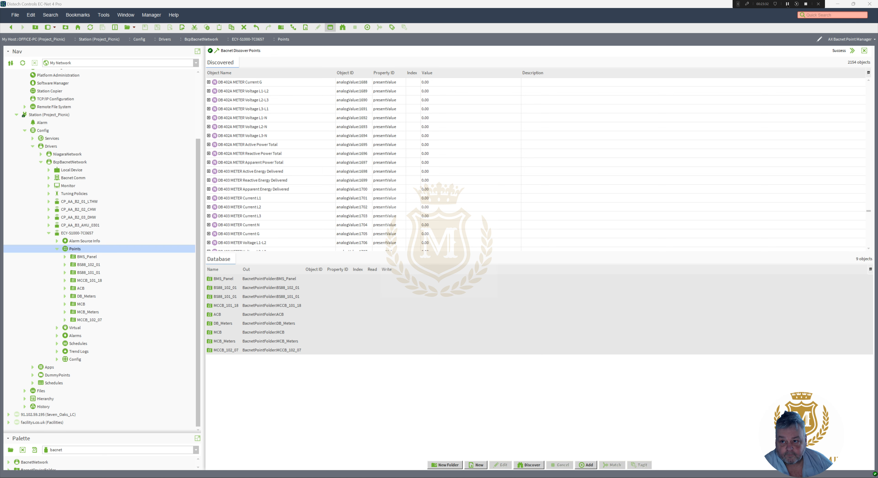
Reorder the device's Points so the ACB, DB_Meters, MCB and MCB_Meters folders come first, ahead of BMS_Panel
{"action": "left_click", "coordinate": [90, 320]}
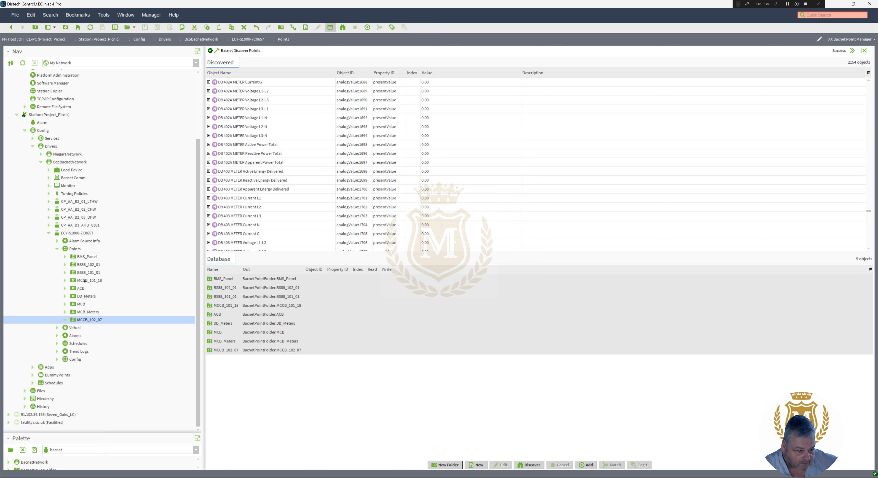
{"action": "right_click", "coordinate": [76, 248]}
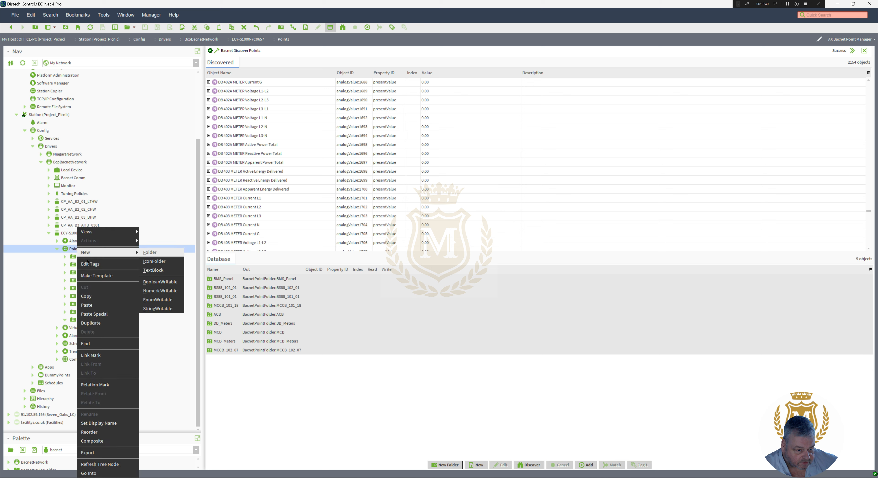
{"action": "left_click", "coordinate": [89, 431]}
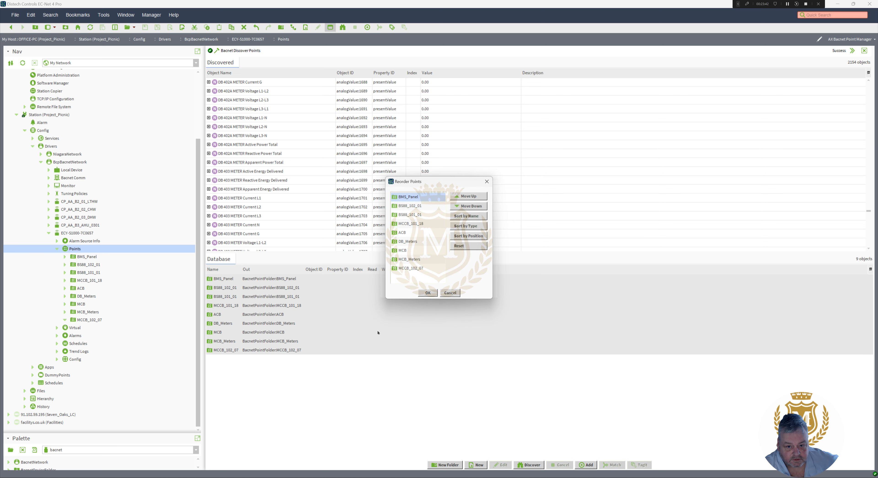
{"action": "left_click", "coordinate": [403, 233]}
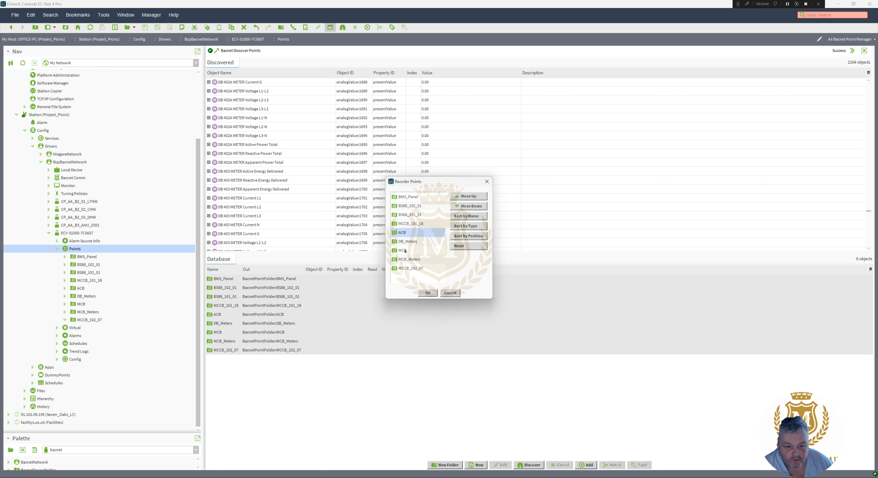
{"action": "left_click", "coordinate": [403, 259], "text": "shift"}
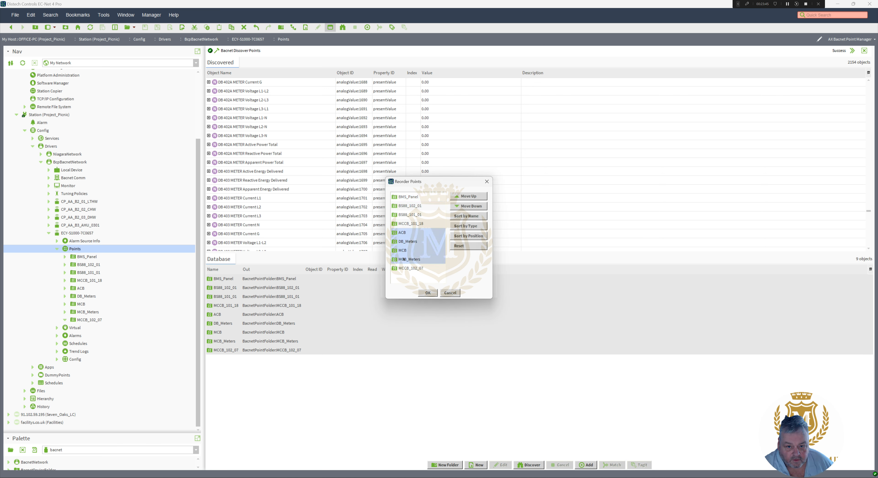
{"action": "left_click", "coordinate": [464, 198]}
{"action": "left_click", "coordinate": [464, 198]}
{"action": "left_click", "coordinate": [464, 198]}
{"action": "left_click", "coordinate": [464, 197]}
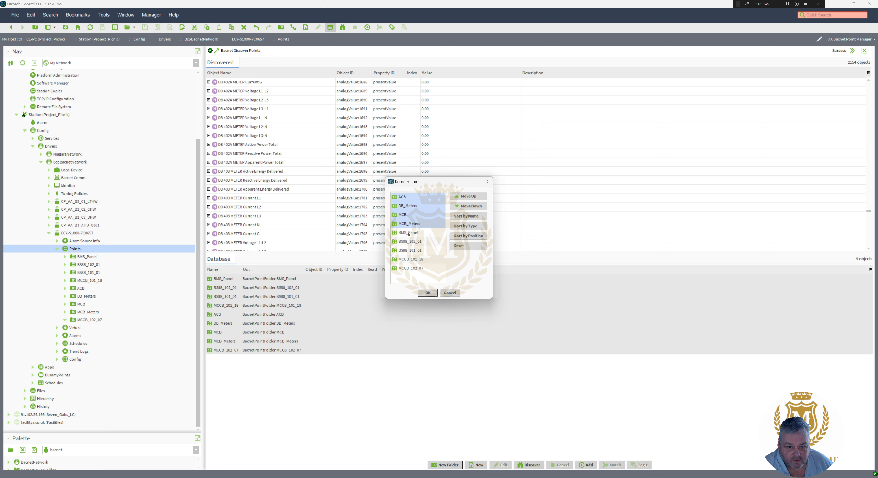
{"action": "left_click", "coordinate": [430, 235]}
{"action": "left_click", "coordinate": [413, 241]}
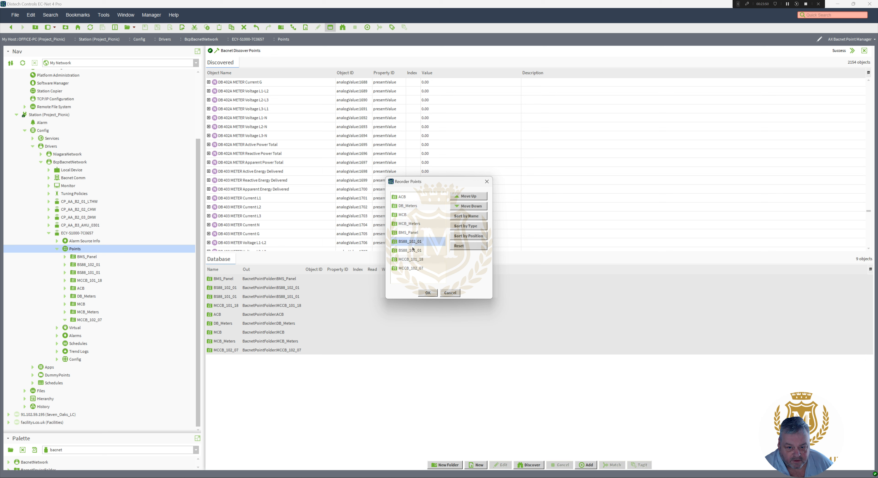
{"action": "left_click", "coordinate": [408, 251]}
{"action": "left_click", "coordinate": [407, 257]}
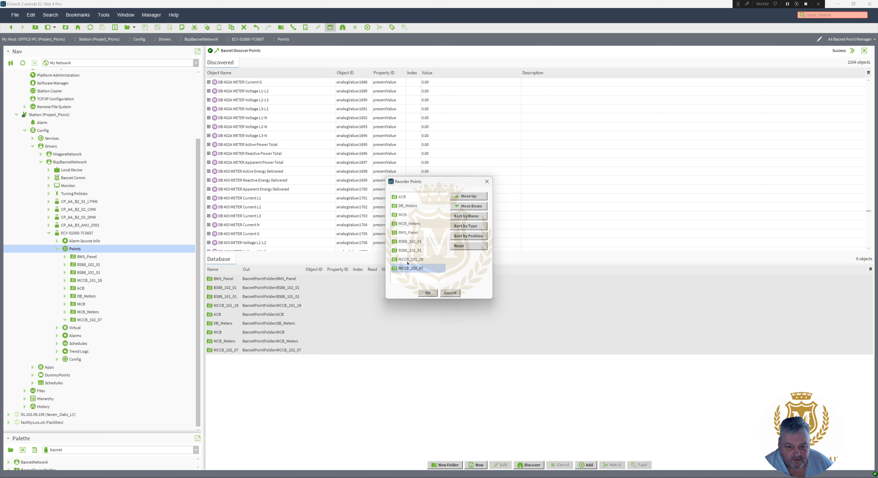
{"action": "left_click", "coordinate": [407, 251]}
{"action": "left_click", "coordinate": [408, 244]}
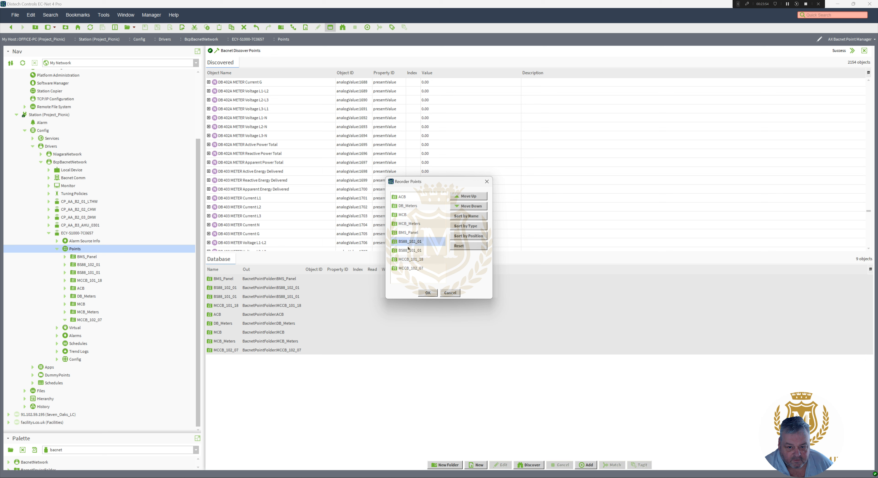
{"action": "left_click", "coordinate": [427, 293]}
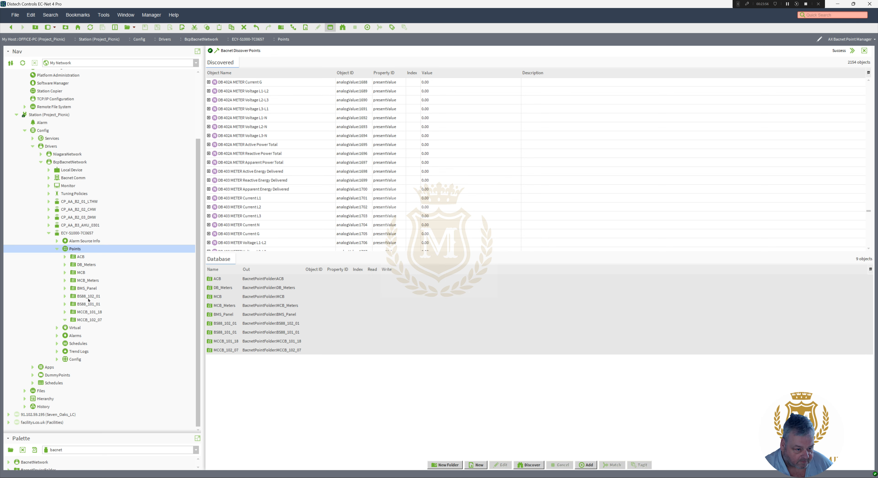
Examine the points inside ACB_TRX_01 in the ACB folder, then collapse ACB_TRX_01
{"action": "left_click", "coordinate": [65, 257]}
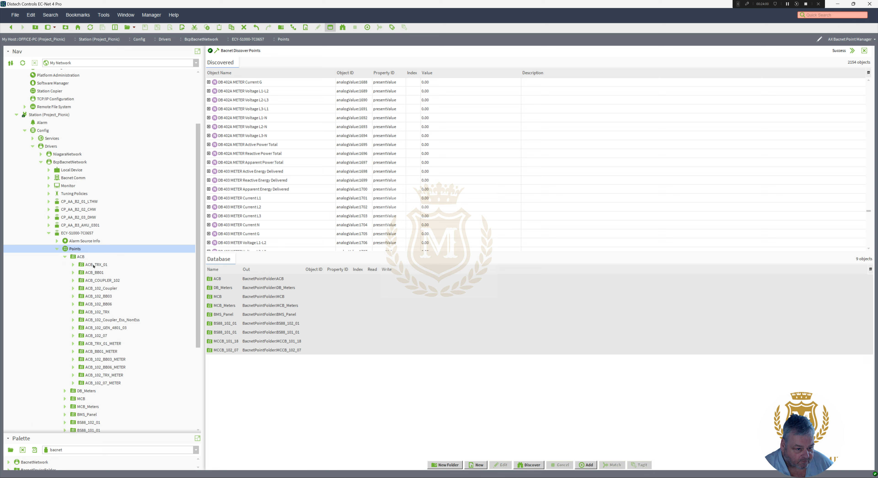
{"action": "left_click", "coordinate": [73, 264]}
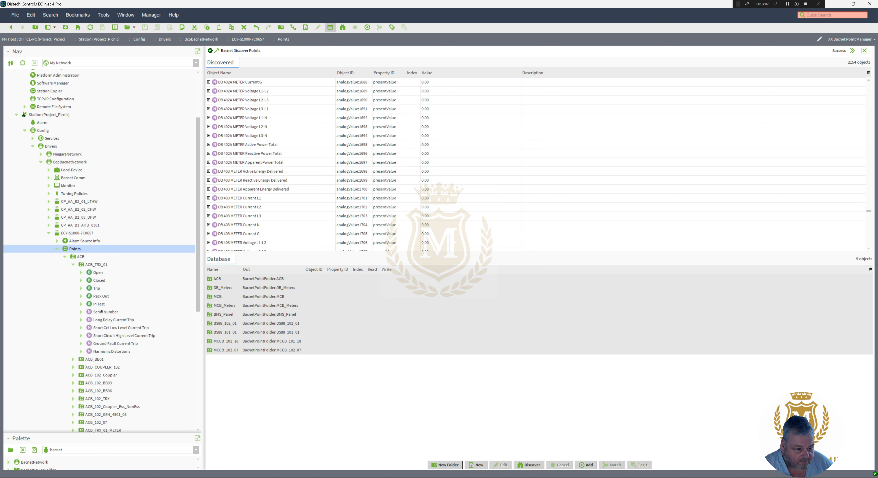
{"action": "left_click", "coordinate": [72, 265]}
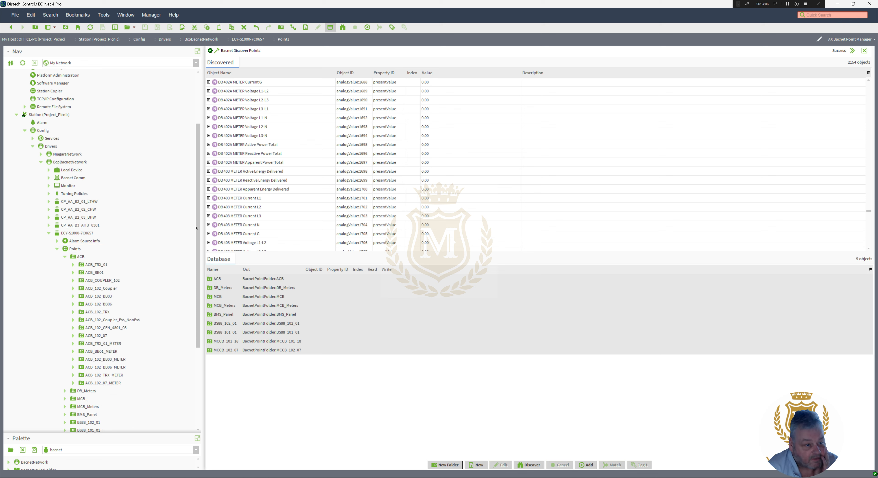
Expand the station's Files through px and Metering to show the contents of the MTR_ARL folder
{"action": "left_click_drag", "start_coordinate": [198, 263], "coordinate": [202, 382]}
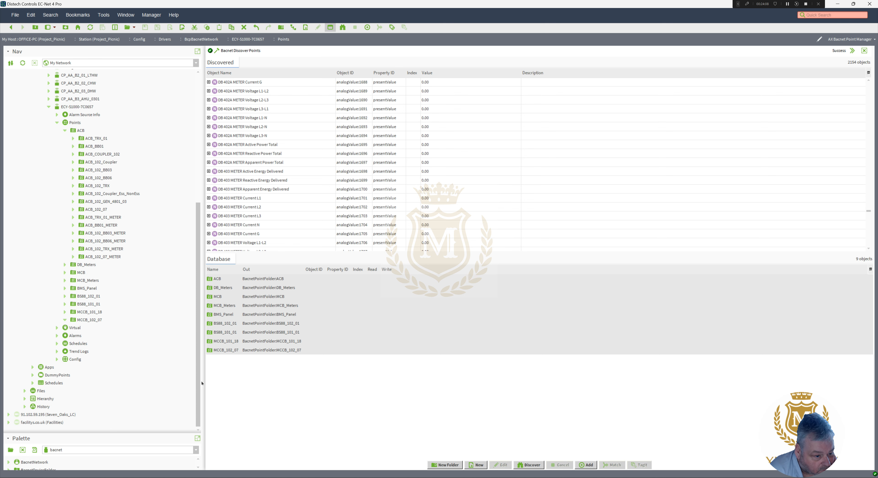
{"action": "left_click", "coordinate": [25, 391]}
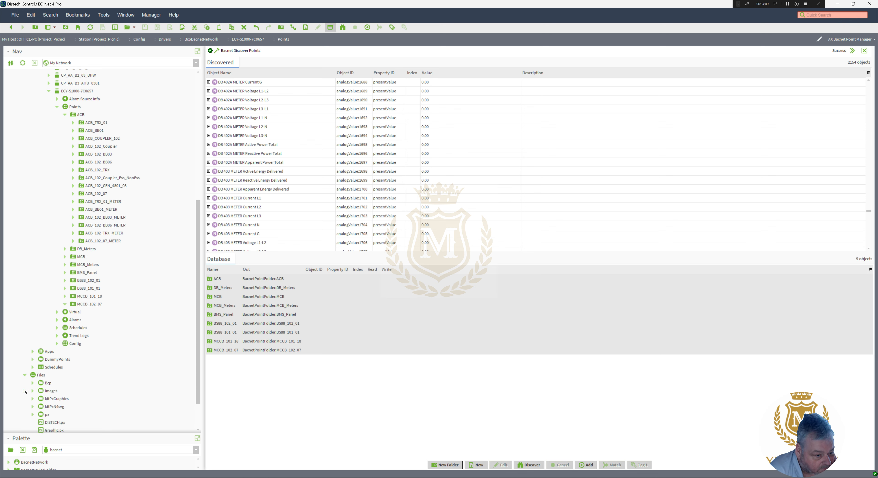
{"action": "left_click", "coordinate": [33, 414]}
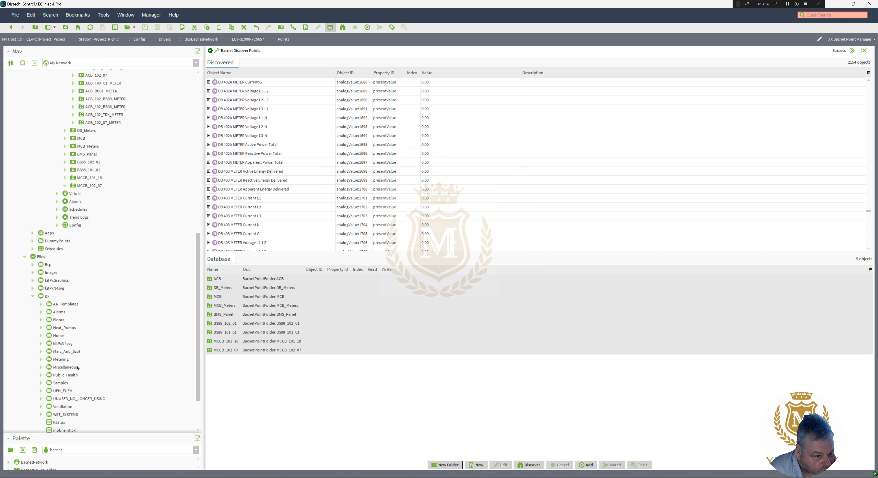
{"action": "left_click", "coordinate": [41, 359]}
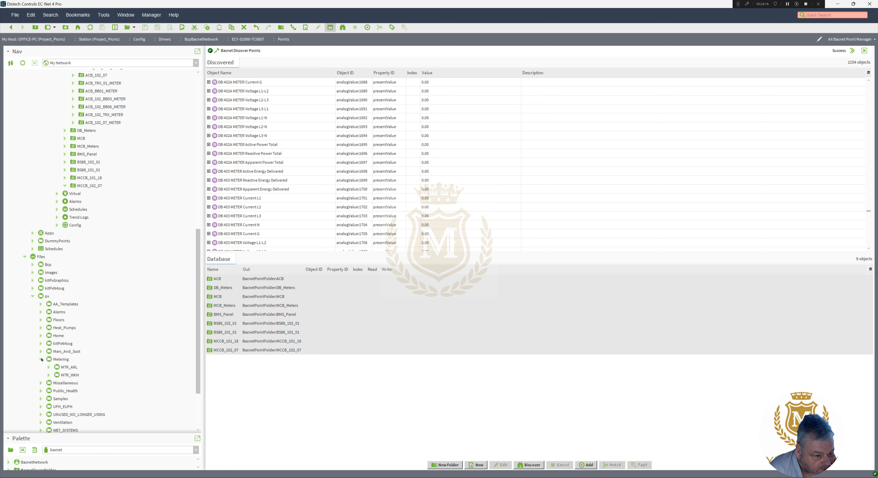
{"action": "left_click", "coordinate": [49, 366]}
{"action": "left_click_drag", "start_coordinate": [197, 333], "coordinate": [202, 353]}
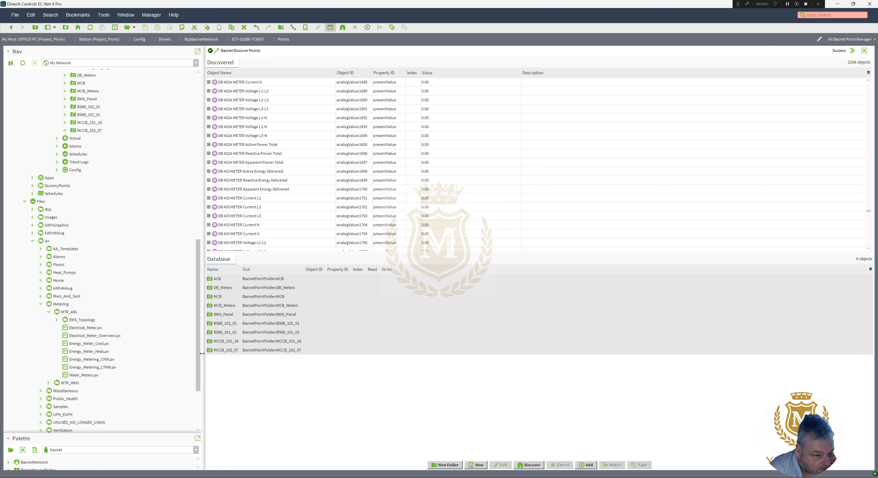
View the Electrical_Meter.px, Electrical_Meter_Overview.px and Energy_Meter_Cool.px graphics in the MTR_ARL folder
{"action": "double_click", "coordinate": [87, 328]}
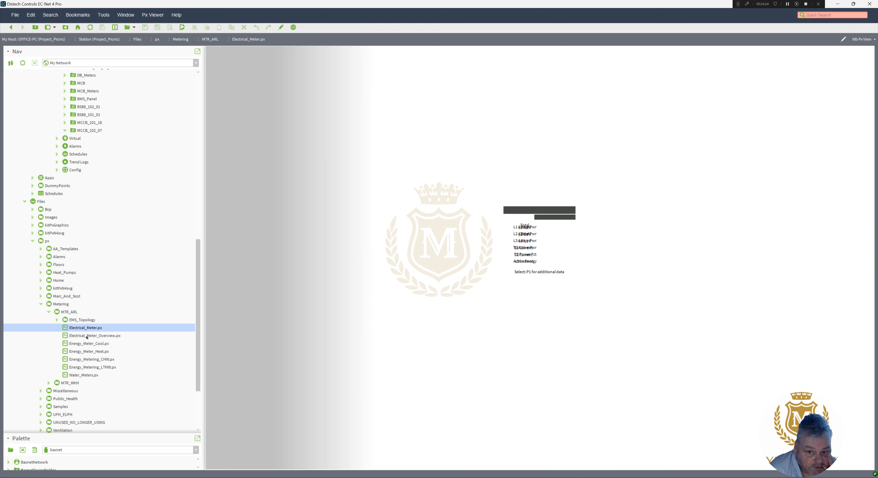
{"action": "left_click", "coordinate": [87, 336]}
{"action": "double_click", "coordinate": [87, 336]}
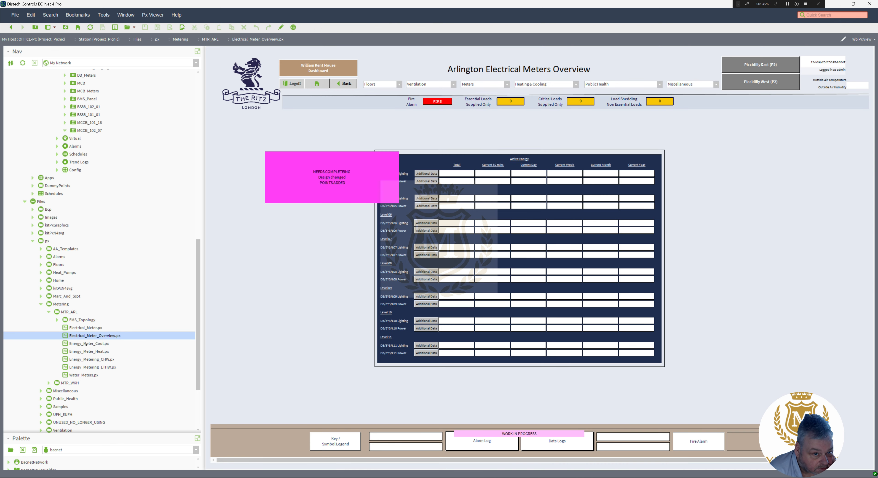
{"action": "left_click", "coordinate": [87, 343]}
{"action": "double_click", "coordinate": [87, 344]}
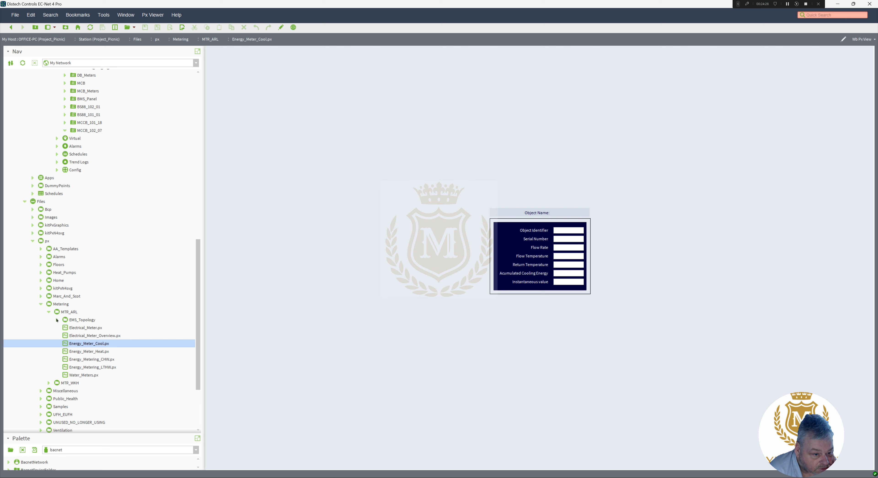
Review the EMS_Topology graphics, from BMS_Panel.px through the PB0202, DB0001 and LVSB0102 pages to Electrical_Meter_Overview.px
{"action": "left_click", "coordinate": [57, 319]}
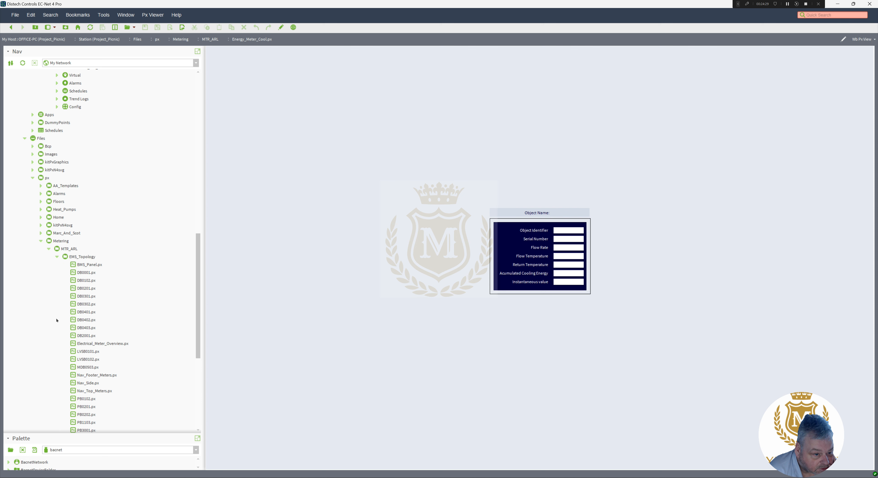
{"action": "double_click", "coordinate": [89, 265]}
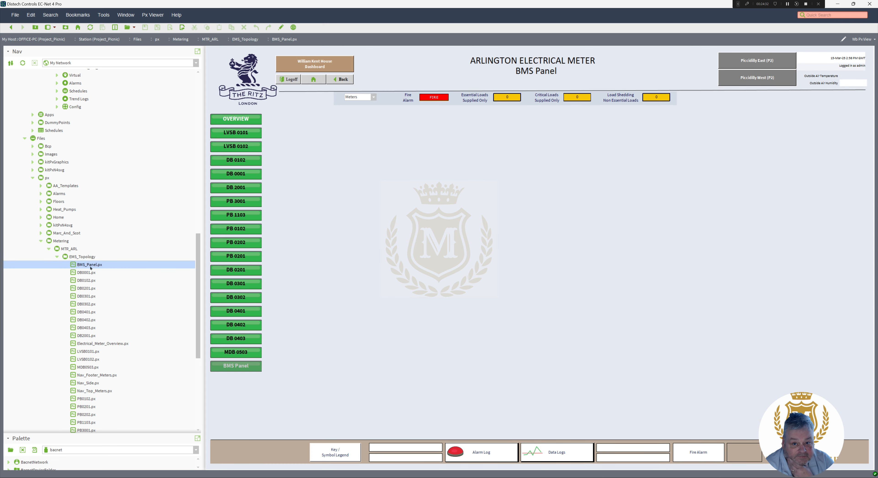
{"action": "left_click", "coordinate": [233, 242]}
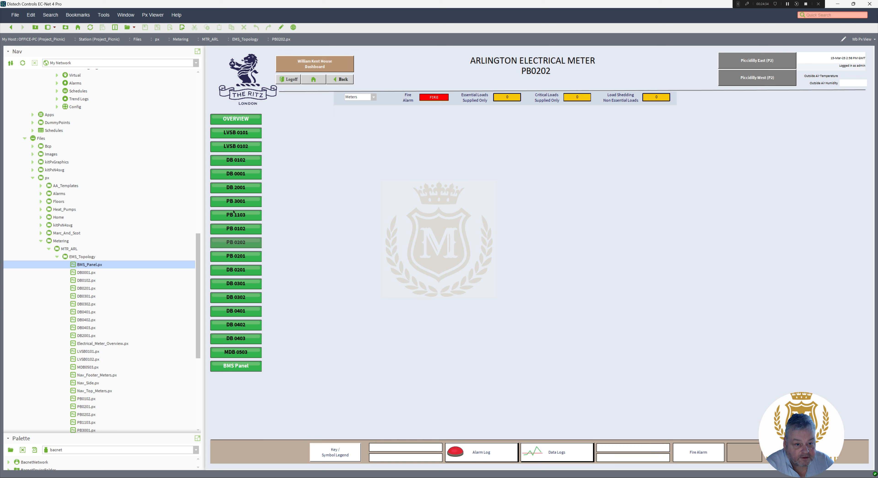
{"action": "left_click", "coordinate": [235, 187]}
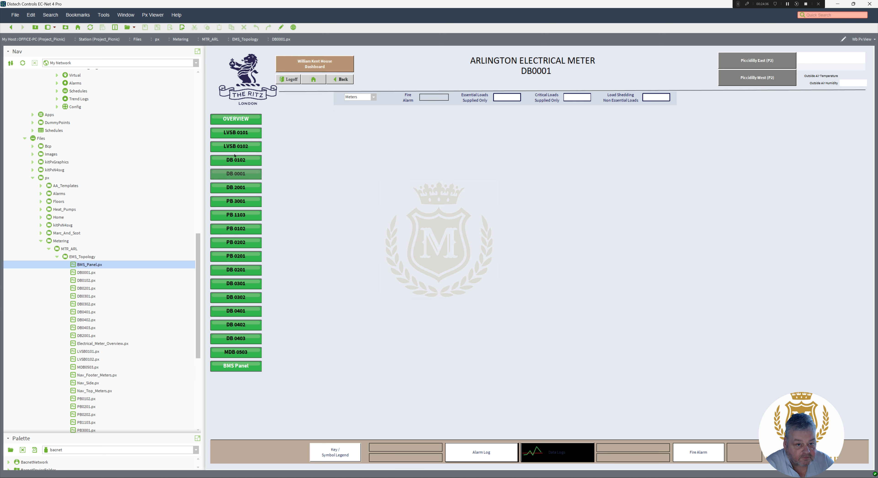
{"action": "left_click", "coordinate": [235, 146]}
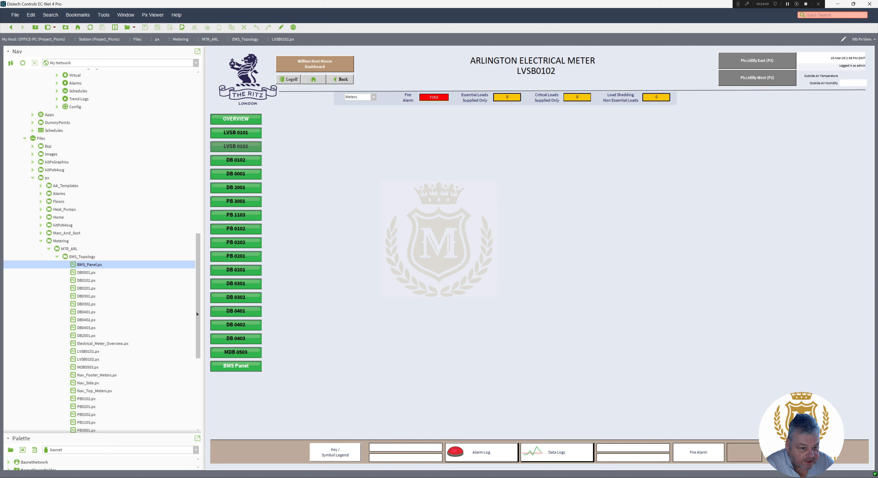
{"action": "left_click_drag", "start_coordinate": [197, 314], "coordinate": [200, 340]}
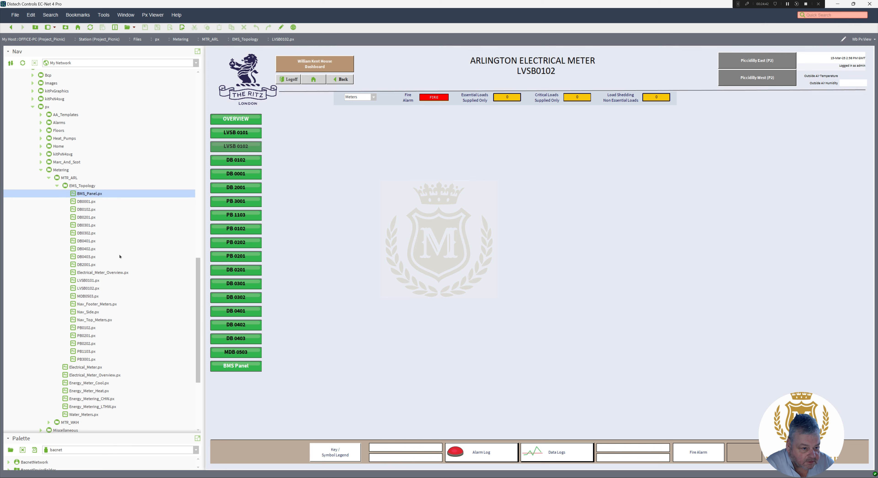
{"action": "double_click", "coordinate": [96, 273]}
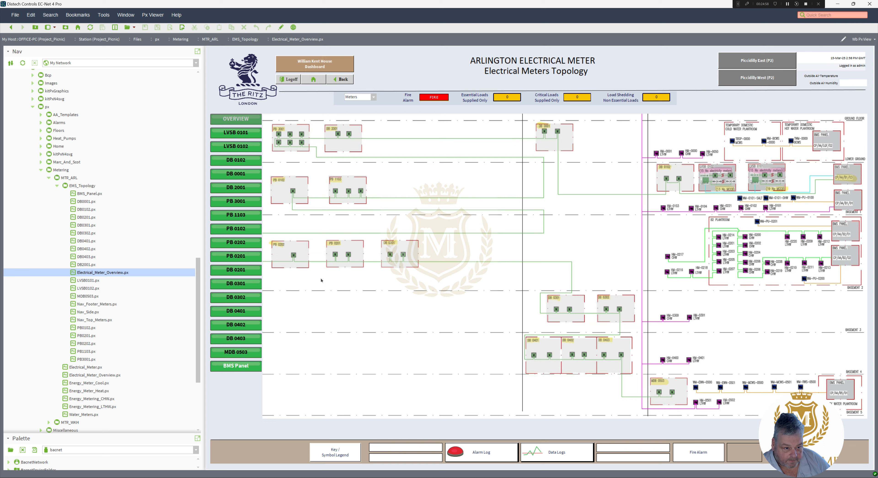
Create a new folder named Popups inside the EMS_Topology folder
{"action": "right_click", "coordinate": [85, 185]}
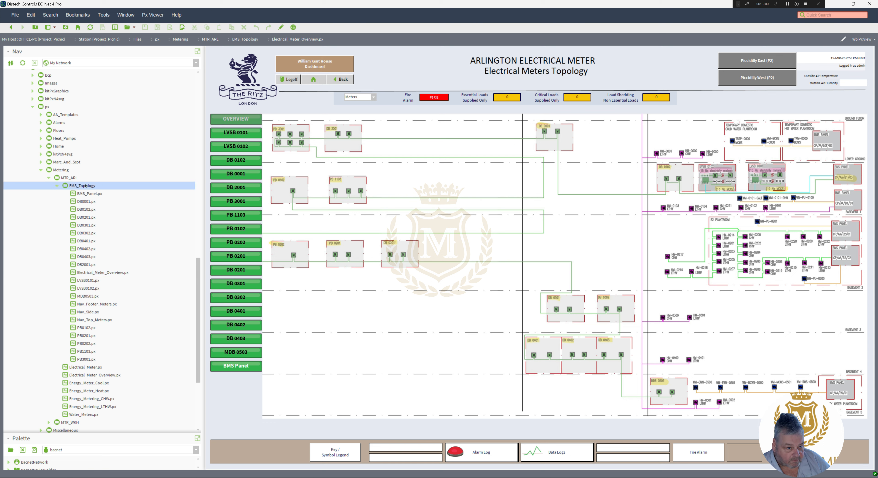
{"action": "mouse_move", "coordinate": [100, 196]}
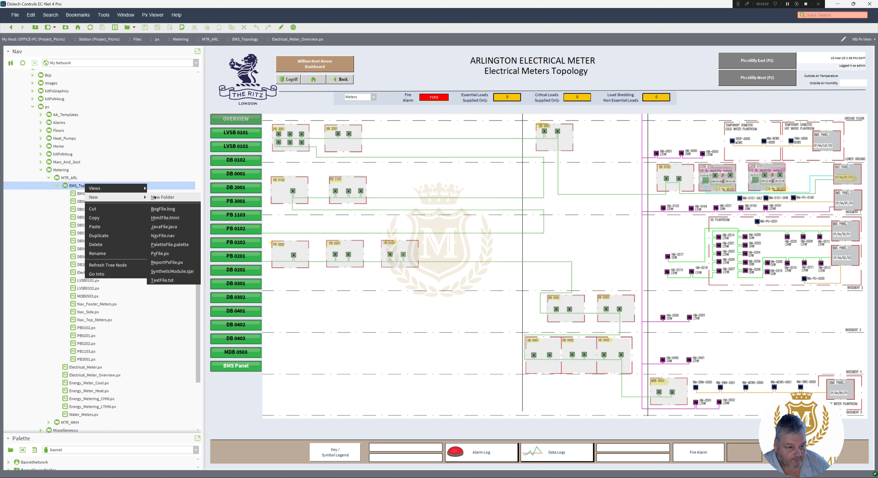
{"action": "left_click", "coordinate": [166, 197]}
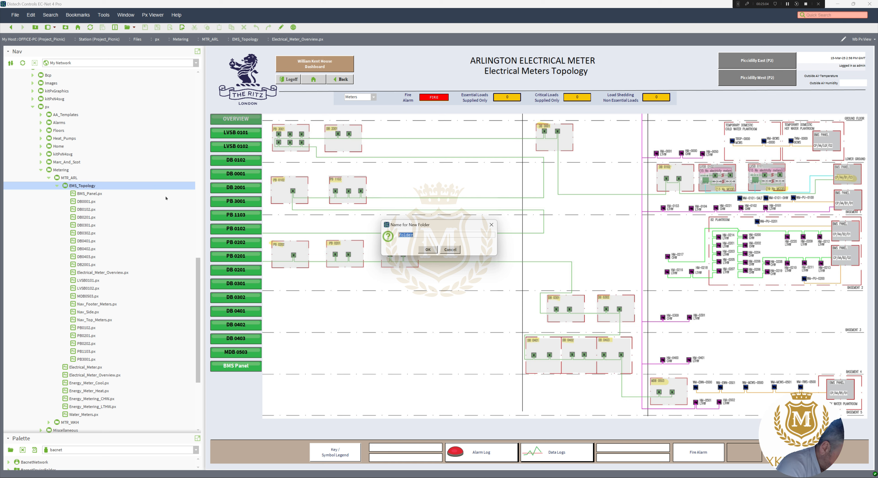
{"action": "type", "text": "Eopu"}
{"action": "left_click", "coordinate": [429, 249]}
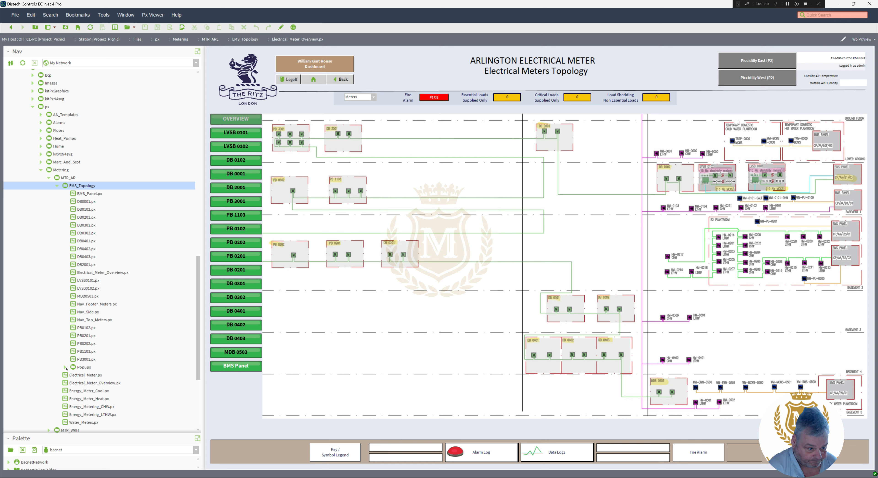
Create a Px file named ACB.px in the Popups folder and open it for editing
{"action": "left_click", "coordinate": [81, 367]}
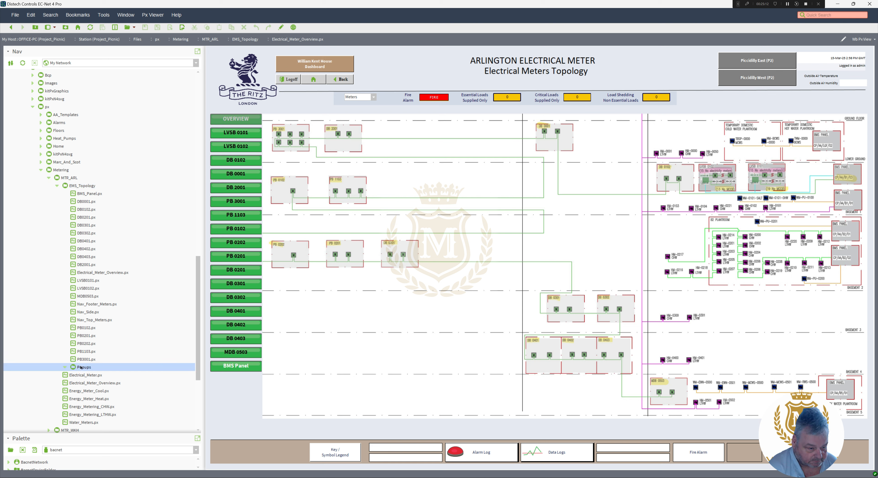
{"action": "right_click", "coordinate": [81, 367]}
{"action": "mouse_move", "coordinate": [112, 378]}
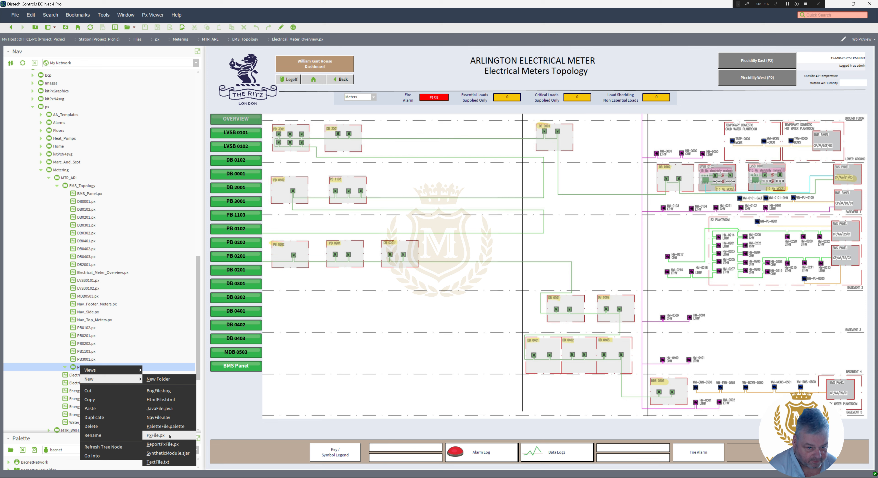
{"action": "left_click", "coordinate": [155, 435]}
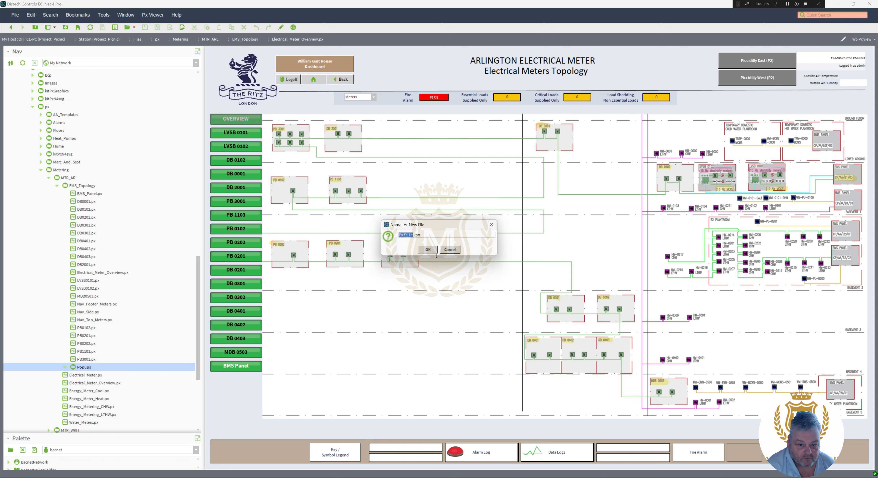
{"action": "type", "text": "A"}
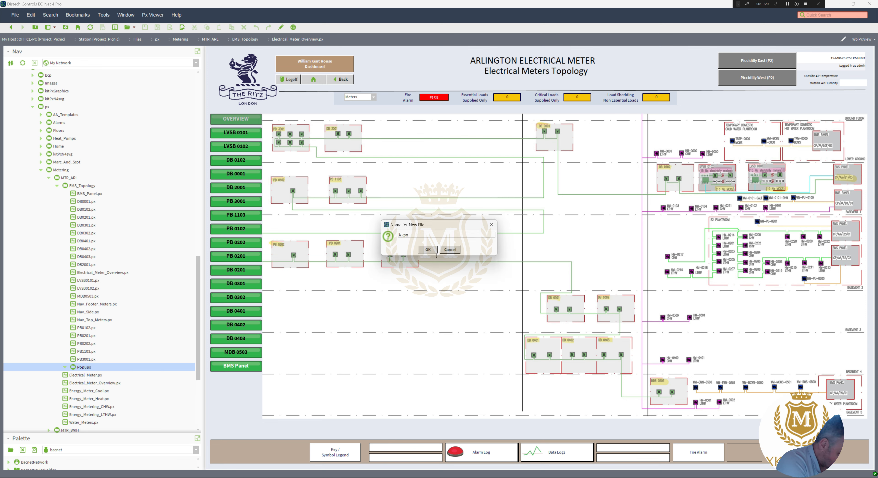
{"action": "type", "text": "CBs"}
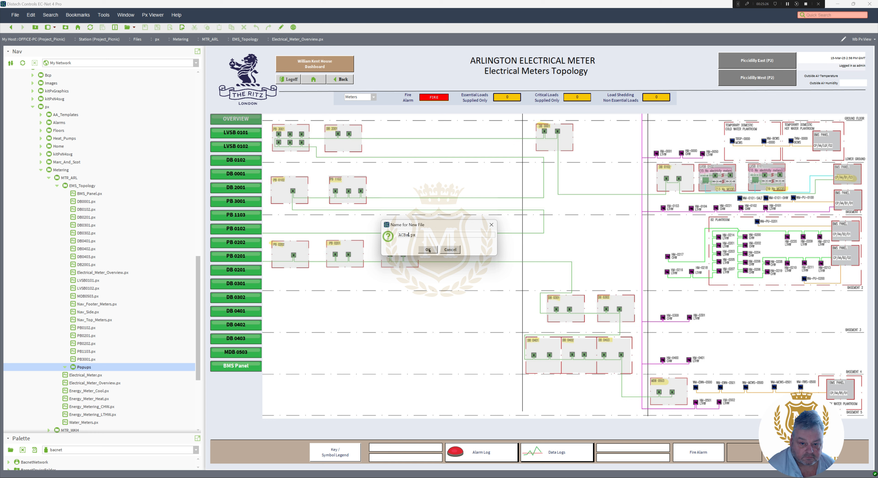
{"action": "key", "text": "BackSpace"}
{"action": "left_click", "coordinate": [428, 250]}
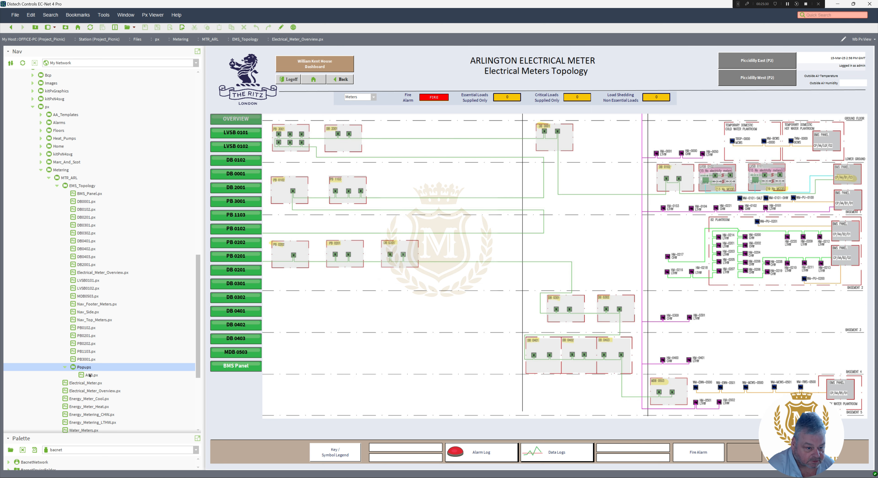
{"action": "double_click", "coordinate": [90, 375]}
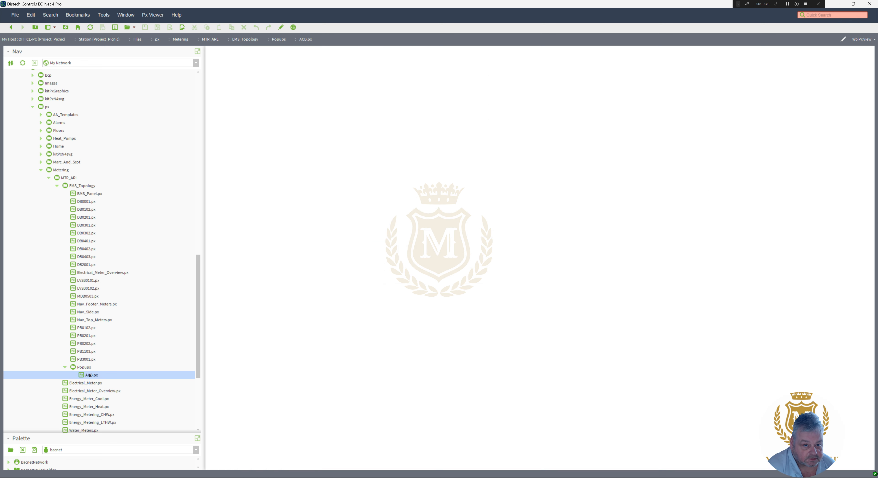
{"action": "left_click", "coordinate": [281, 27]}
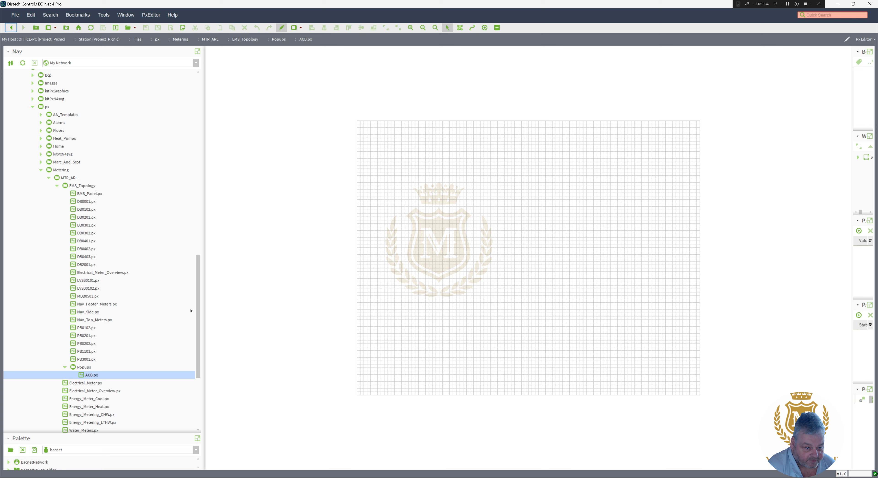
Bring all ACB_TRX_01 points, from Open to Harmonic Distortions, onto the ACB.px canvas to make new widgets
{"action": "left_click_drag", "start_coordinate": [197, 312], "coordinate": [206, 201]}
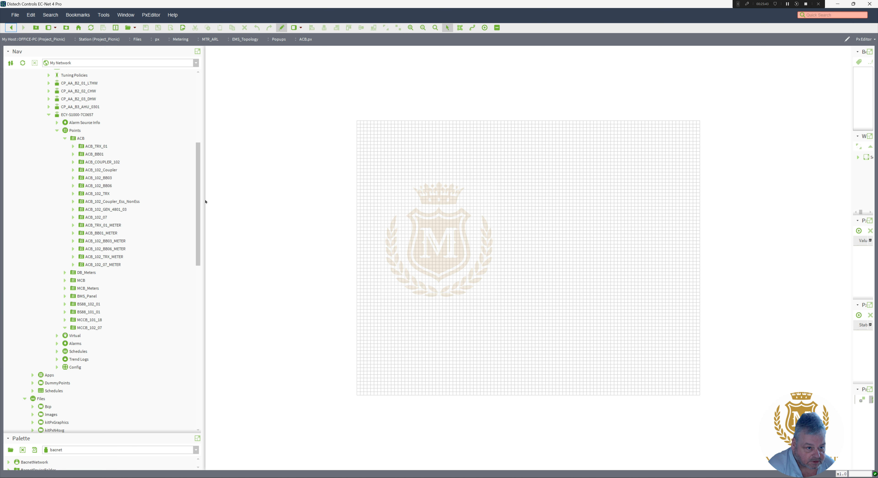
{"action": "left_click", "coordinate": [74, 146]}
{"action": "left_click", "coordinate": [98, 155]}
{"action": "left_click", "coordinate": [107, 232], "text": "shift"}
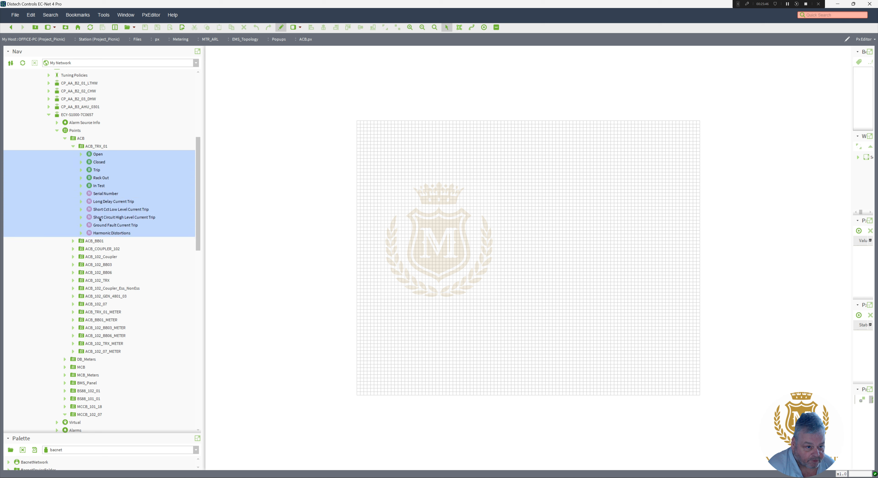
{"action": "left_click_drag", "start_coordinate": [107, 232], "coordinate": [419, 164]}
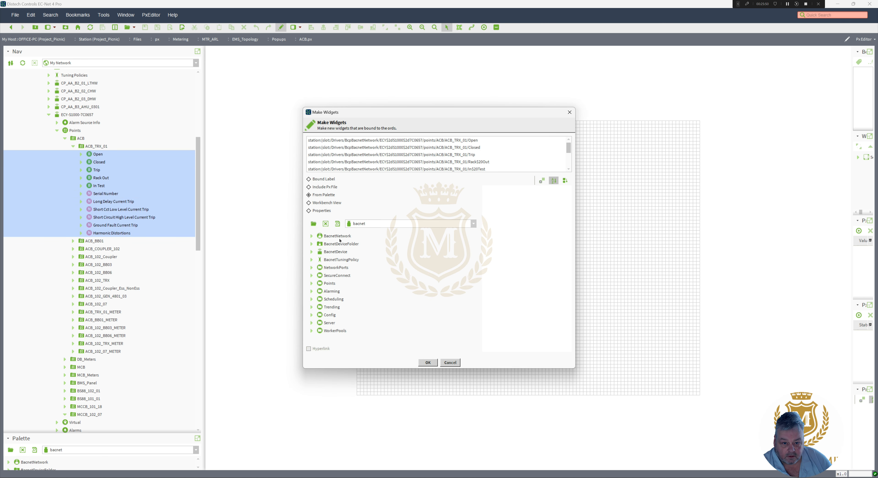
Make the widgets Bound Labels and animate their background with an I Status To Simple converter, applying the status background colours
{"action": "left_click", "coordinate": [308, 179]}
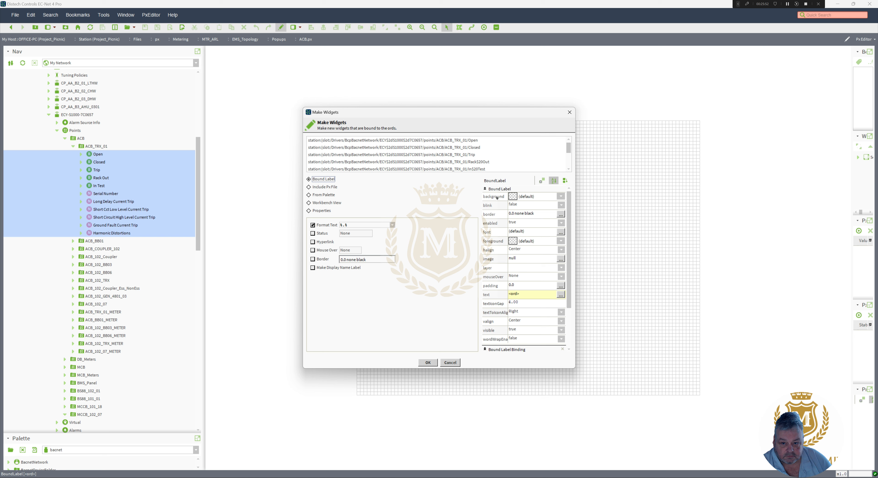
{"action": "right_click", "coordinate": [514, 198]}
{"action": "left_click", "coordinate": [527, 201]}
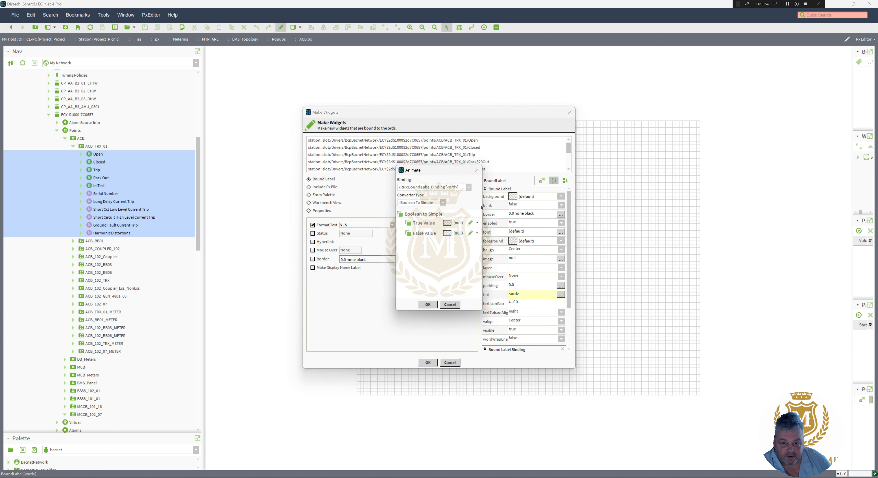
{"action": "left_click", "coordinate": [443, 202]}
{"action": "left_click", "coordinate": [421, 225]}
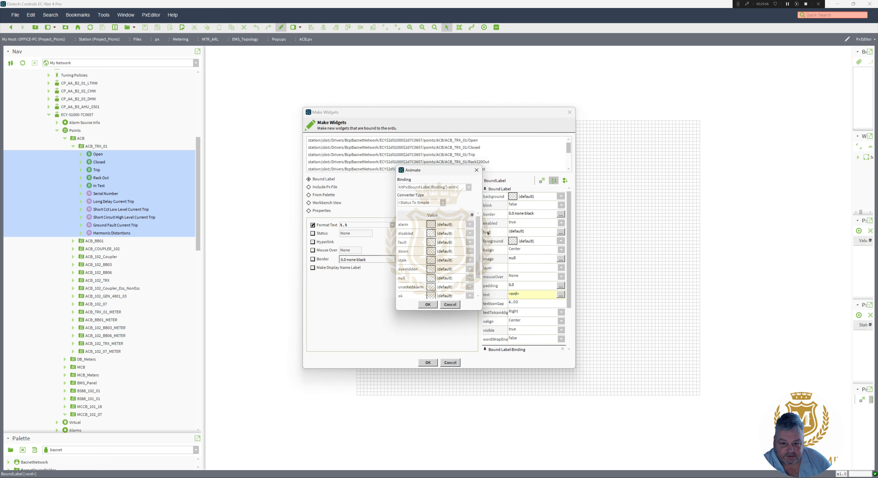
{"action": "scroll", "coordinate": [479, 249], "scroll_direction": "down", "scroll_amount": 2}
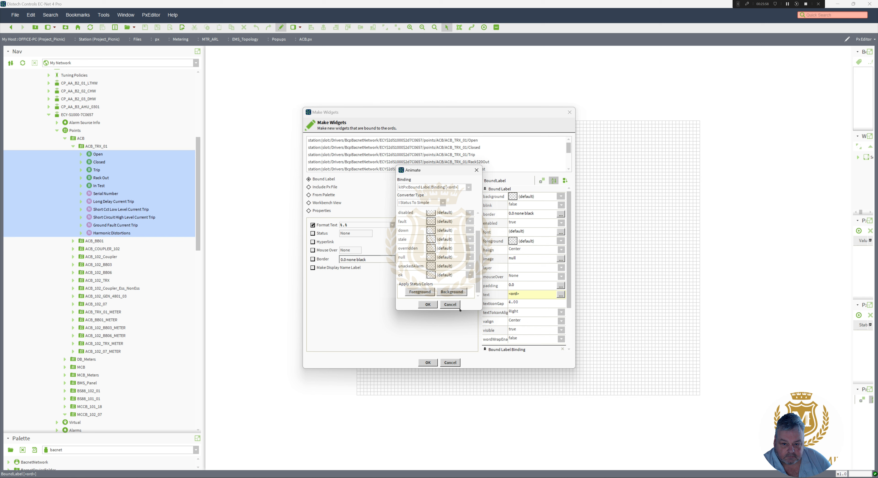
{"action": "left_click", "coordinate": [451, 293]}
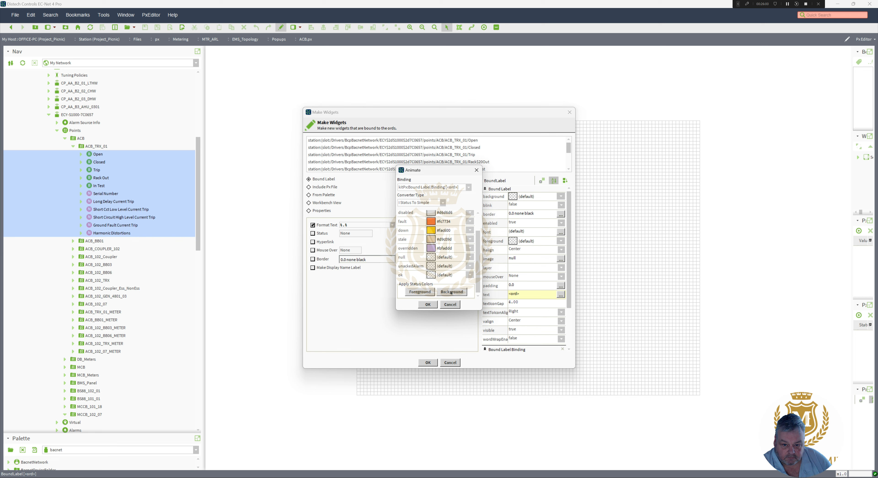
Set the background animation's ok, unackedAlarm and null colours to white and accept the animation
{"action": "left_click", "coordinate": [430, 275]}
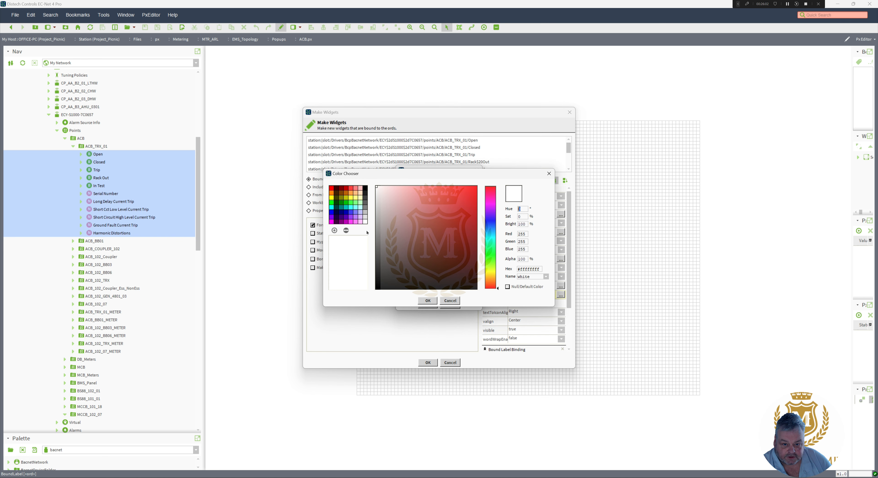
{"action": "left_click", "coordinate": [427, 300]}
{"action": "left_click", "coordinate": [433, 268]}
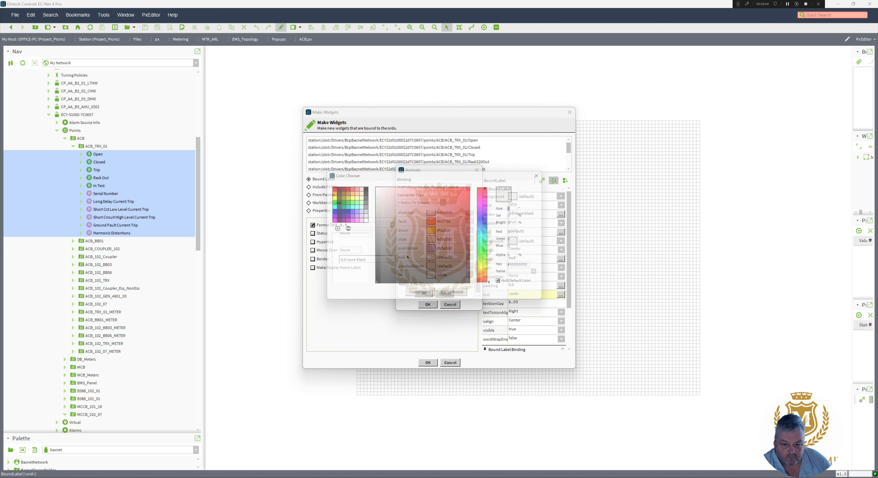
{"action": "left_click", "coordinate": [365, 222]}
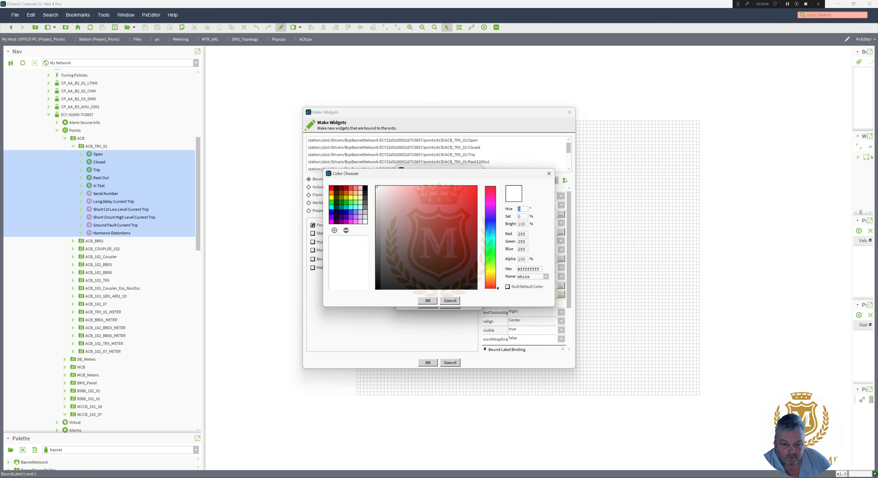
{"action": "left_click", "coordinate": [427, 301]}
{"action": "left_click", "coordinate": [430, 259]}
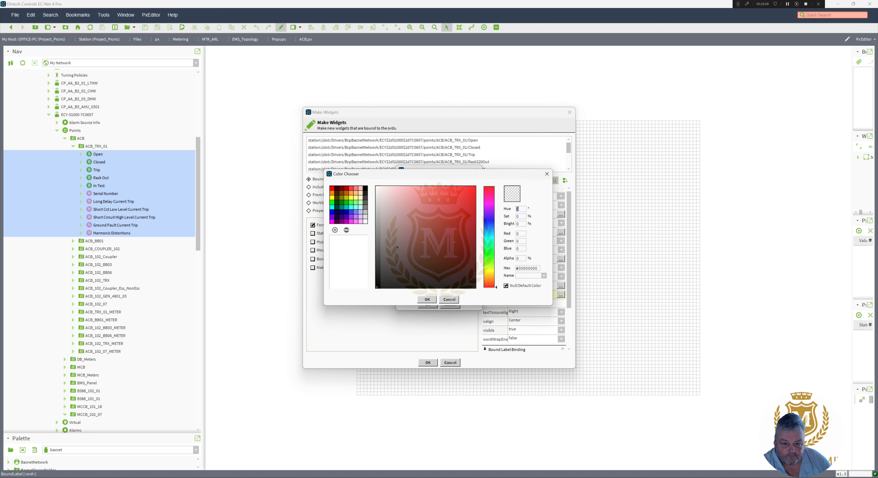
{"action": "left_click", "coordinate": [365, 222]}
{"action": "left_click", "coordinate": [427, 300]}
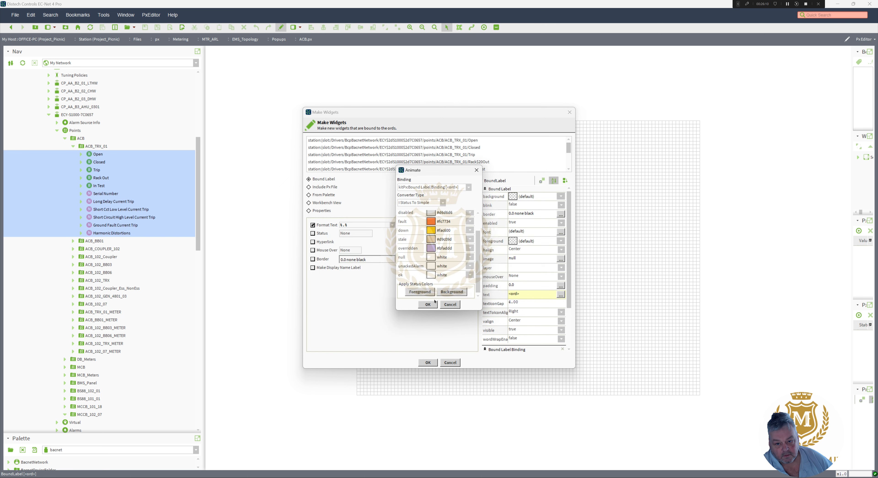
{"action": "left_click", "coordinate": [428, 304]}
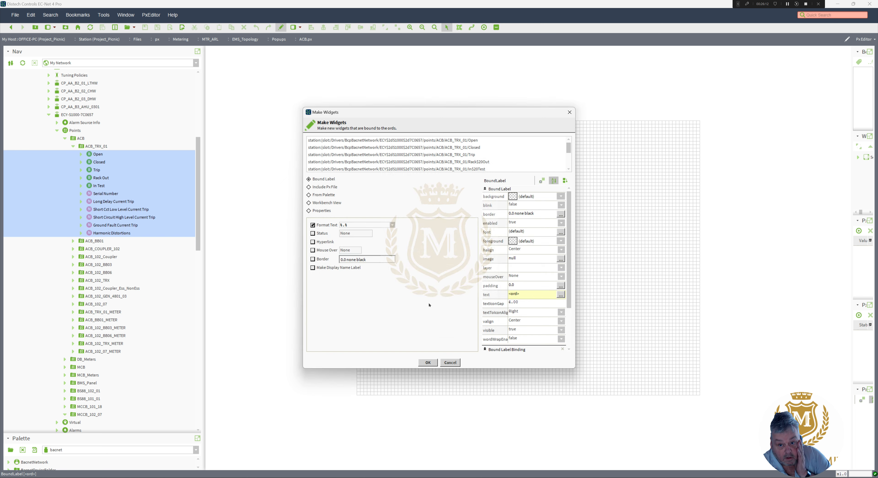
Animate the label foreground with an I Status To Simple converter, applying the status foreground colours
{"action": "right_click", "coordinate": [513, 241]}
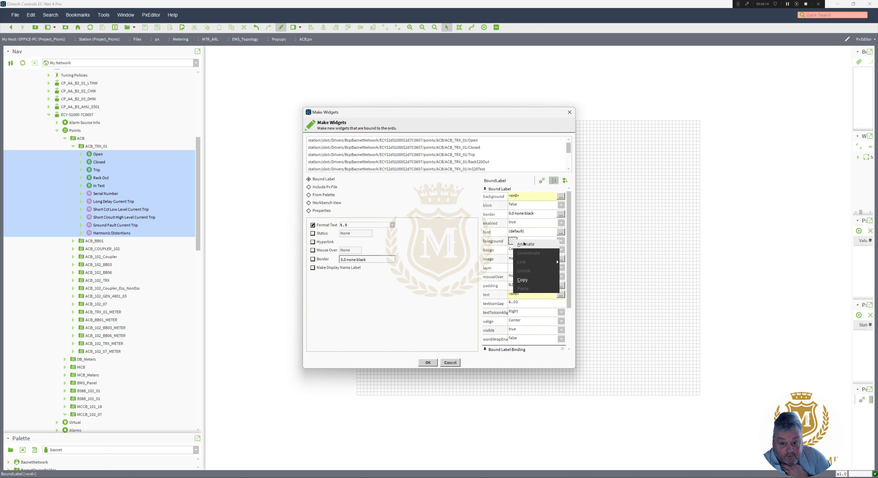
{"action": "left_click", "coordinate": [524, 243]}
{"action": "left_click", "coordinate": [443, 202]}
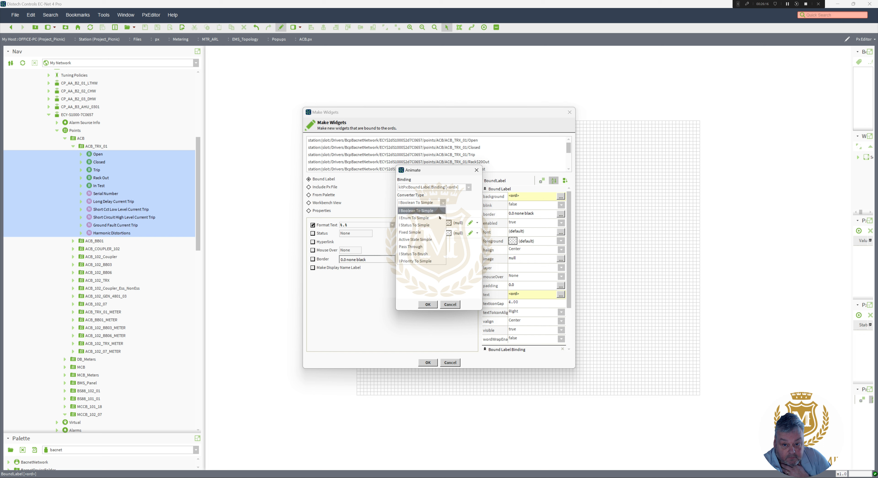
{"action": "left_click", "coordinate": [419, 225]}
{"action": "scroll", "coordinate": [478, 257], "scroll_direction": "down", "scroll_amount": 2}
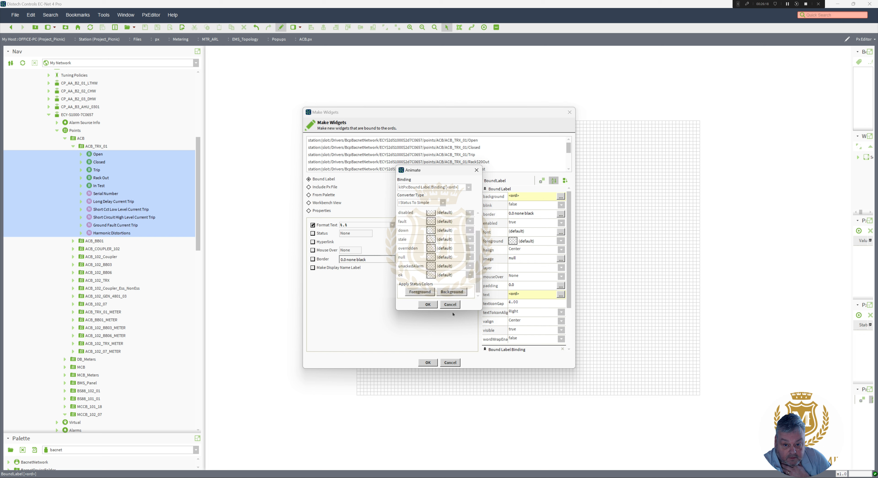
{"action": "left_click", "coordinate": [420, 292]}
{"action": "left_click", "coordinate": [428, 305]}
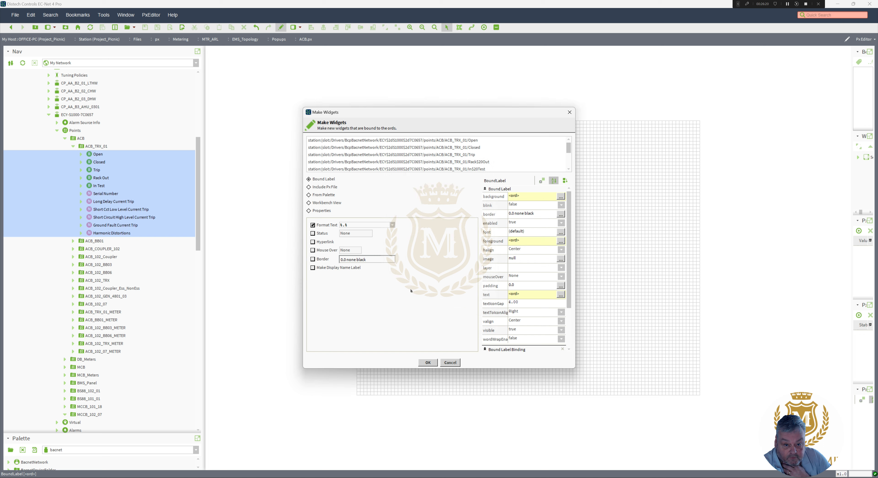
Enable Make Display Name Label and set the format text to %out.value%
{"action": "left_click", "coordinate": [312, 268]}
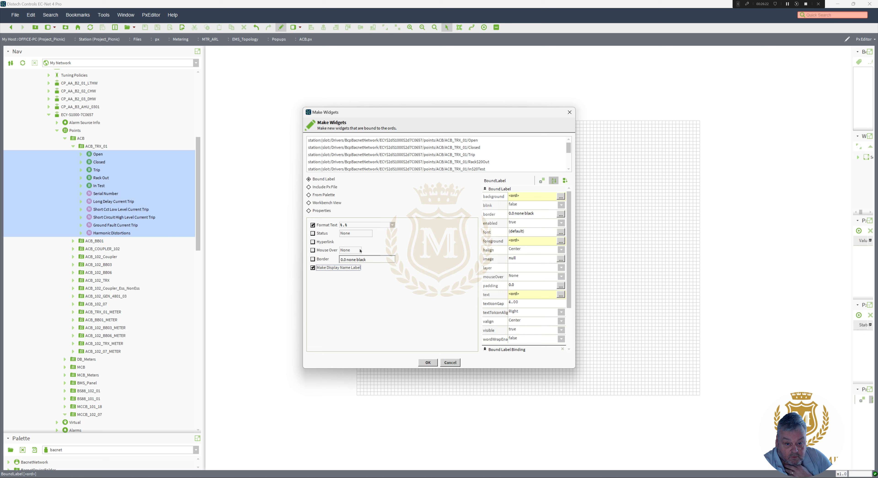
{"action": "left_click", "coordinate": [343, 225]}
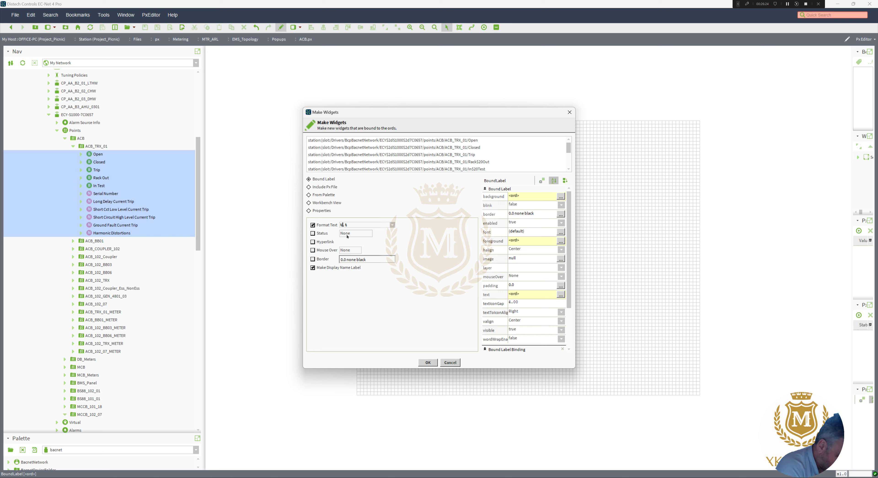
{"action": "type", "text": "out."}
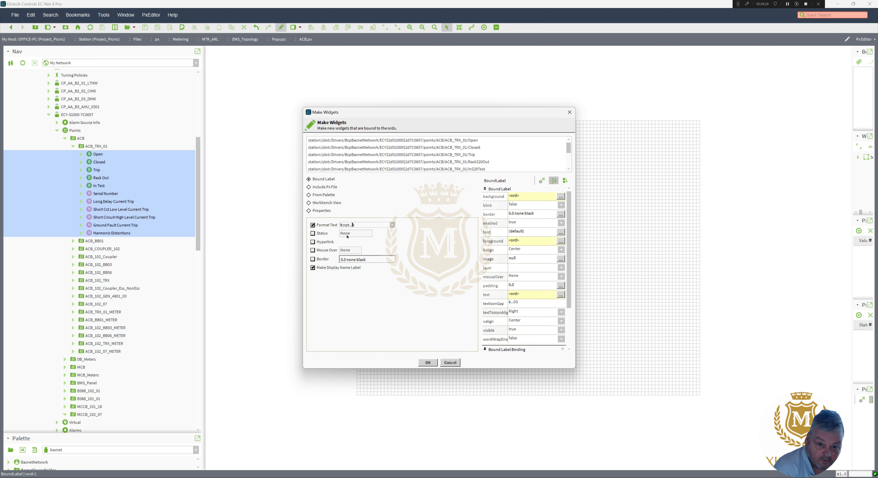
{"action": "type", "text": "val"}
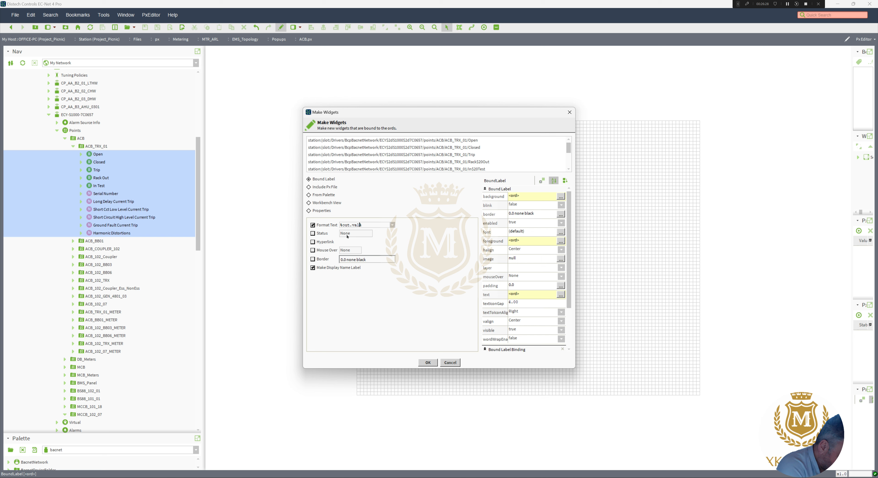
{"action": "type", "text": "ue"}
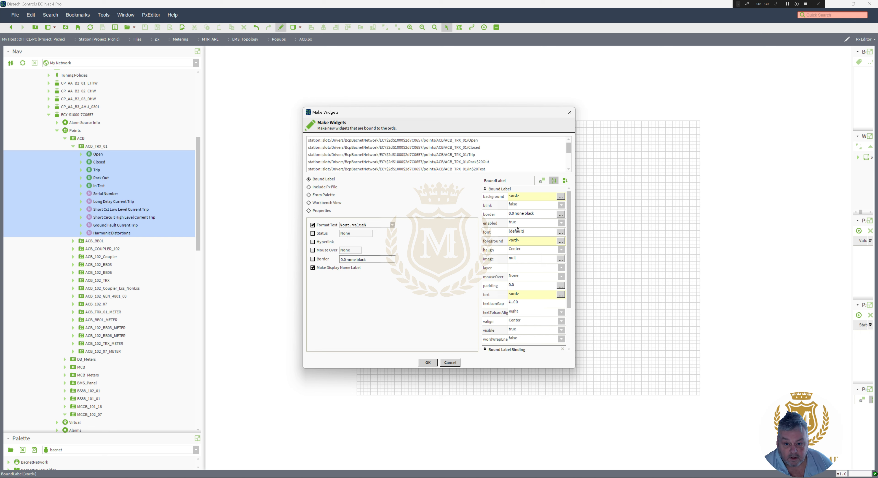
Give the bound labels a Groove border on all sides and create the widgets on the canvas
{"action": "left_click", "coordinate": [515, 215]}
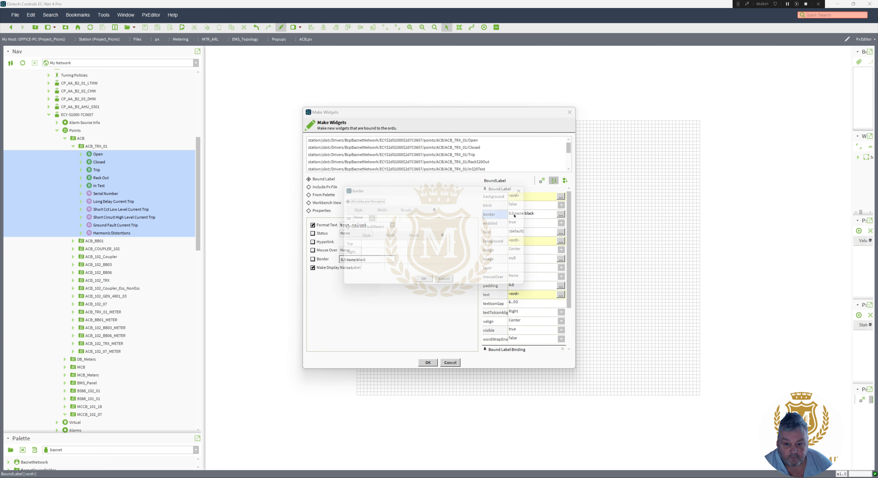
{"action": "left_click", "coordinate": [371, 219]}
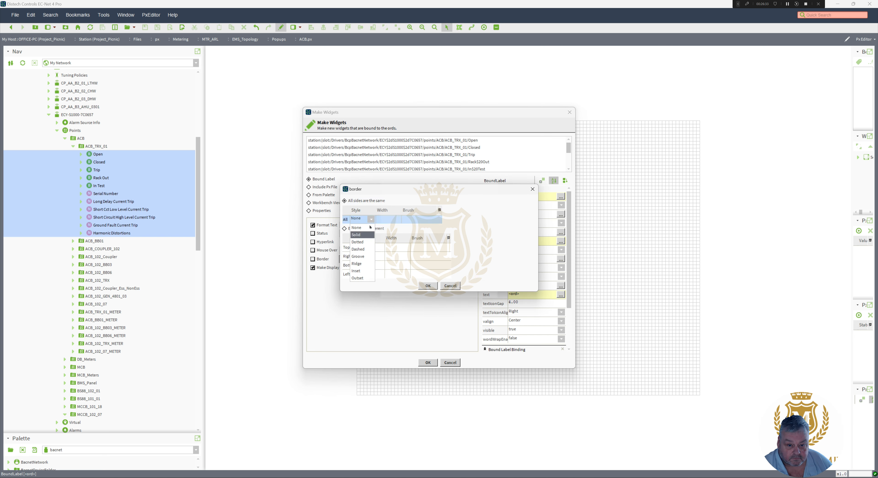
{"action": "left_click", "coordinate": [364, 257]}
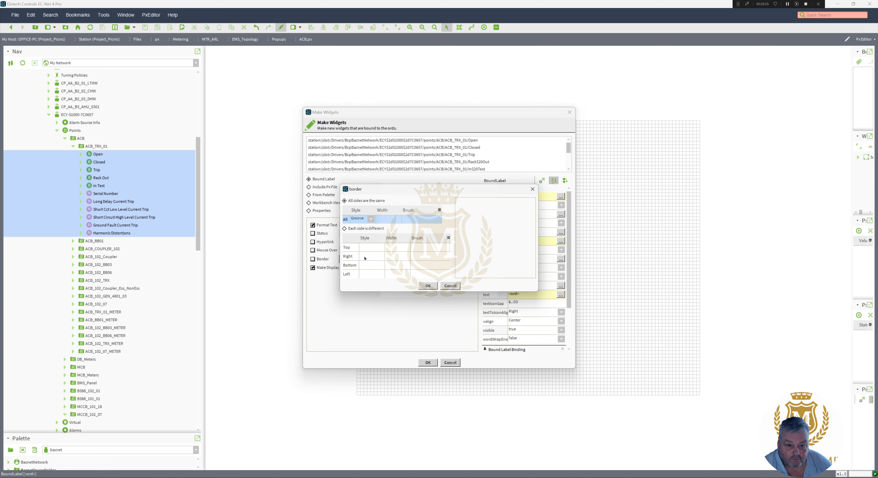
{"action": "left_click", "coordinate": [428, 285]}
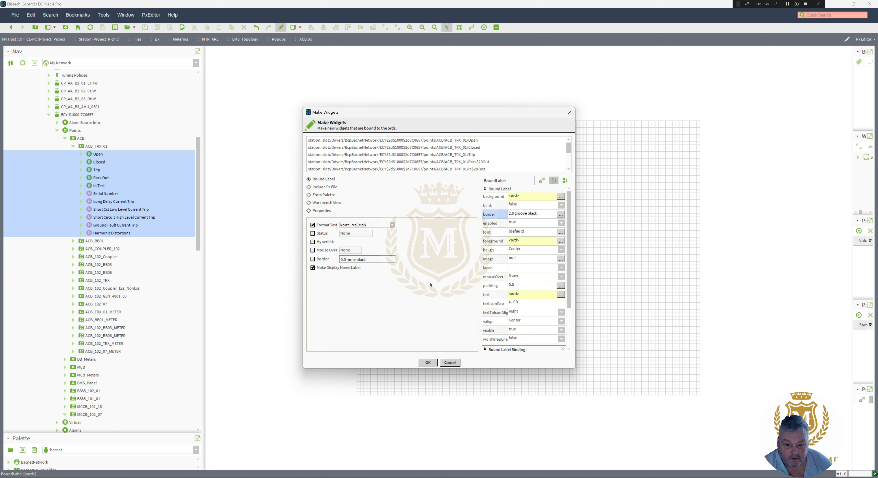
{"action": "left_click", "coordinate": [428, 362]}
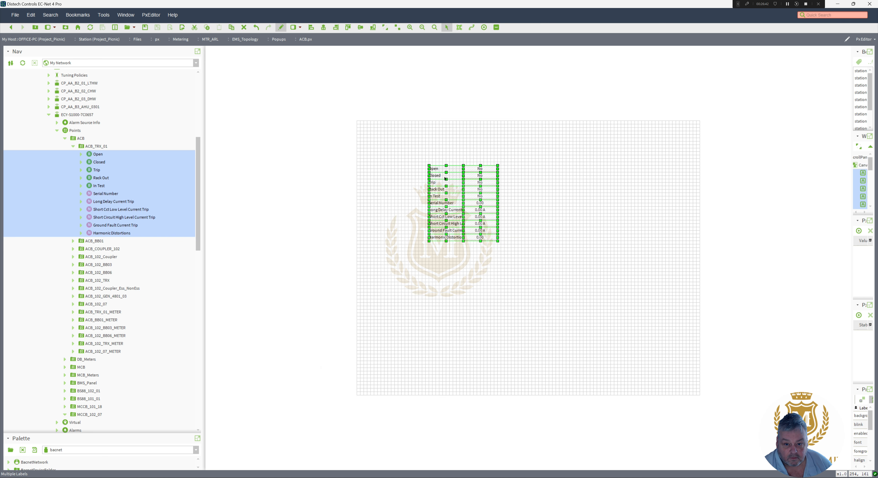
Move the whole block of name and value labels to the upper-left corner of the canvas grid
{"action": "left_click_drag", "start_coordinate": [445, 171], "coordinate": [392, 133]}
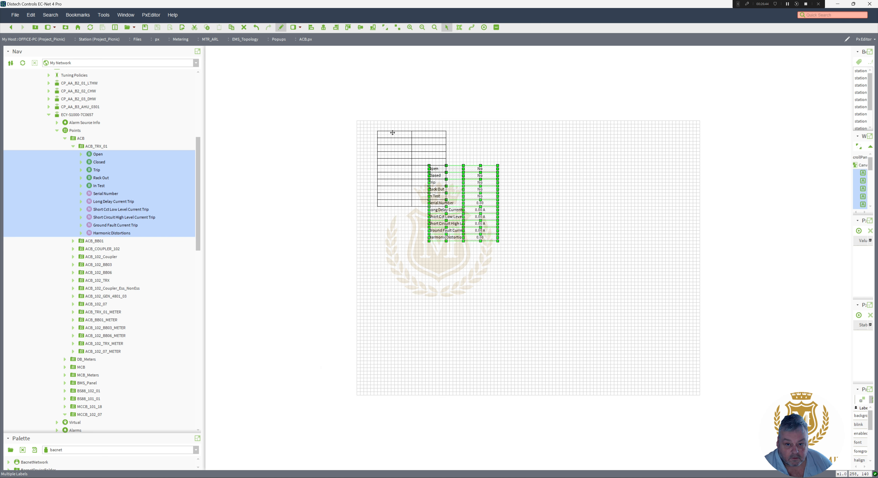
{"action": "left_click_drag", "start_coordinate": [391, 136], "coordinate": [391, 137]}
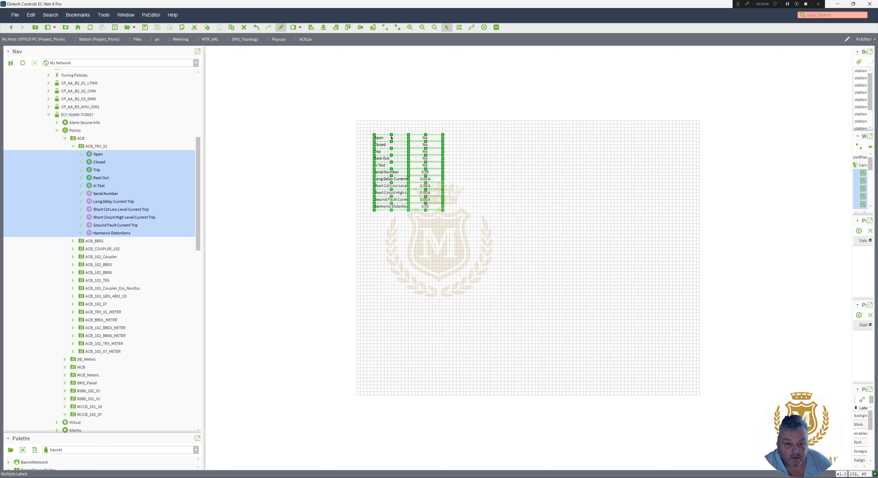
{"action": "left_click", "coordinate": [576, 298]}
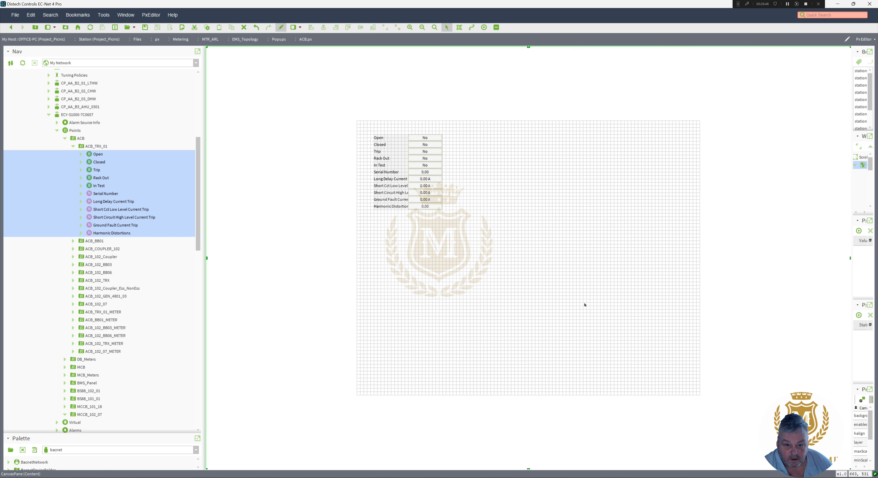
Shift the value labels to the right and widen the name labels on both sides to fit the full point names
{"action": "left_click_drag", "start_coordinate": [469, 227], "coordinate": [389, 128]}
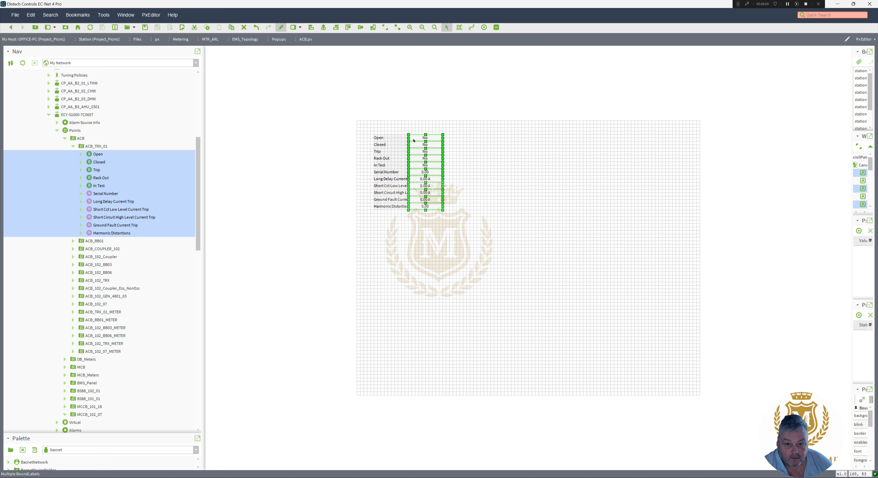
{"action": "left_click_drag", "start_coordinate": [441, 139], "coordinate": [466, 139]}
{"action": "left_click_drag", "start_coordinate": [419, 218], "coordinate": [353, 122]}
{"action": "mouse_move", "coordinate": [417, 137]}
{"action": "left_mouse_down"}
{"action": "mouse_move", "coordinate": [432, 137]}
{"action": "mouse_move", "coordinate": [426, 151]}
{"action": "left_mouse_up"}
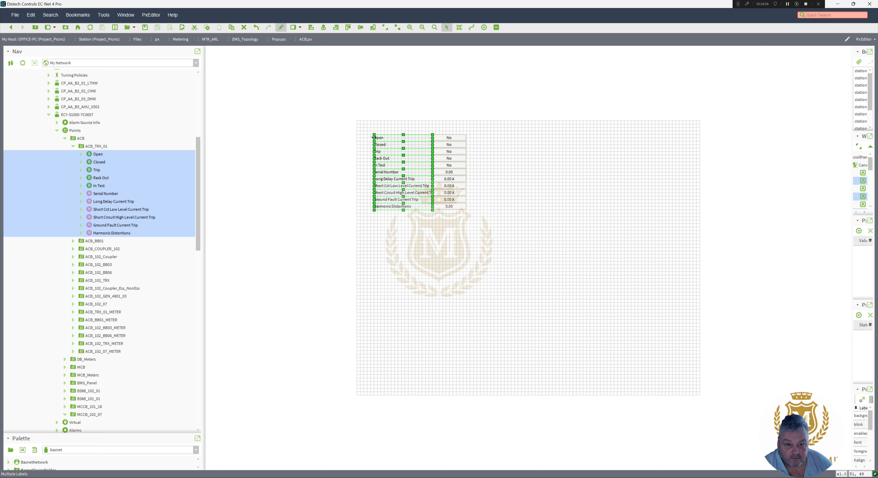
{"action": "left_click_drag", "start_coordinate": [373, 137], "coordinate": [364, 137]}
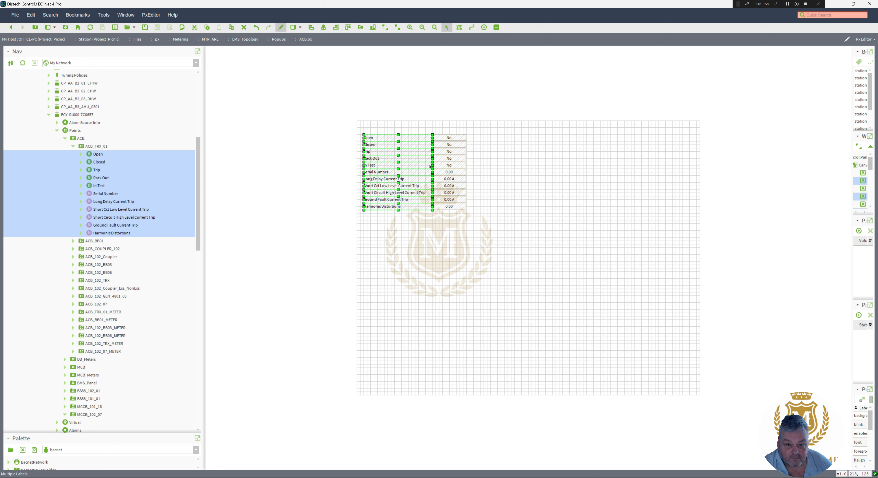
{"action": "left_click", "coordinate": [476, 217]}
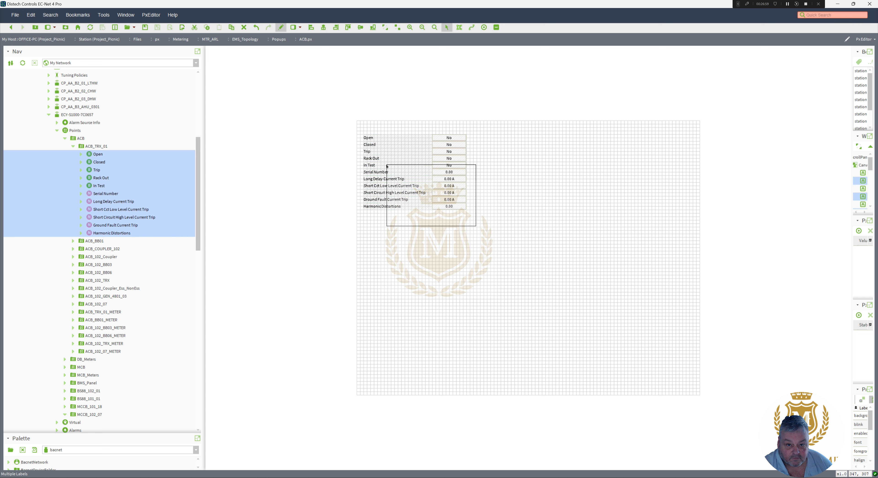
{"action": "left_click", "coordinate": [453, 241]}
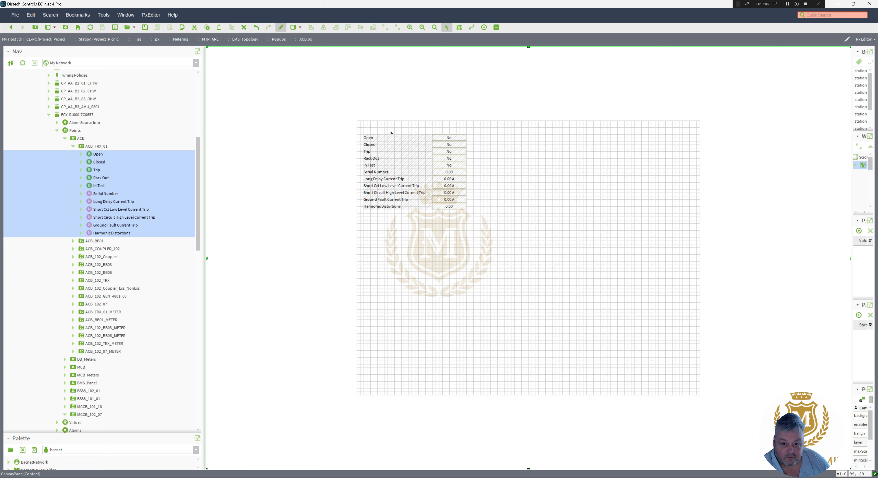
Duplicate the Open value label and place the copy above the point name labels as a heading
{"action": "left_click", "coordinate": [447, 138]}
{"action": "right_click", "coordinate": [446, 138]}
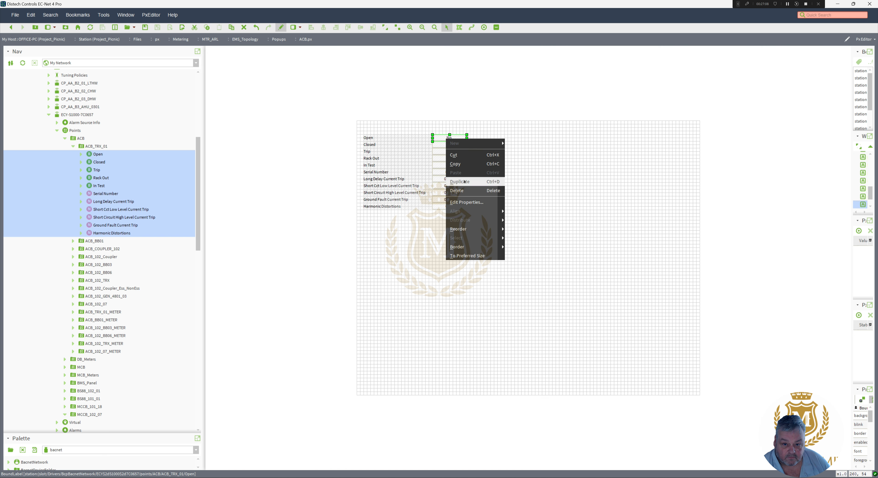
{"action": "left_click", "coordinate": [459, 181]}
{"action": "left_click_drag", "start_coordinate": [450, 141], "coordinate": [396, 130]}
Shorten the heading label's binding ord to slot: so that it is relative to its parent component
{"action": "double_click", "coordinate": [395, 131]}
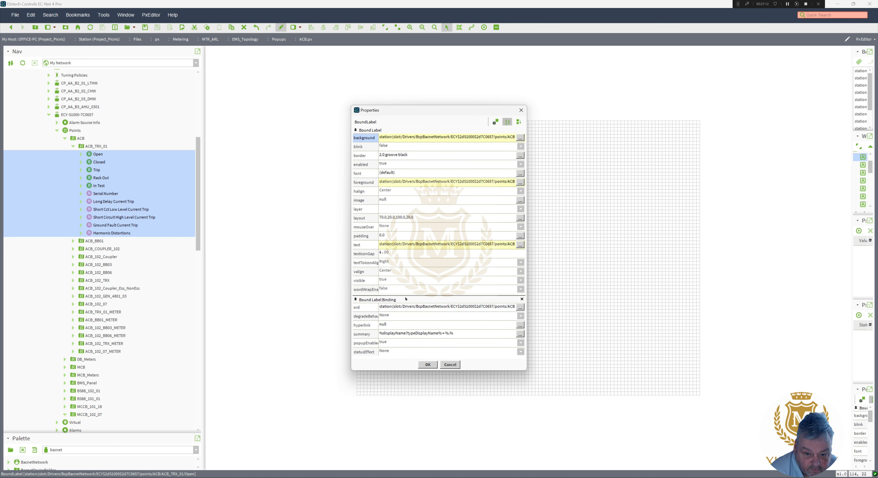
{"action": "left_click", "coordinate": [401, 308]}
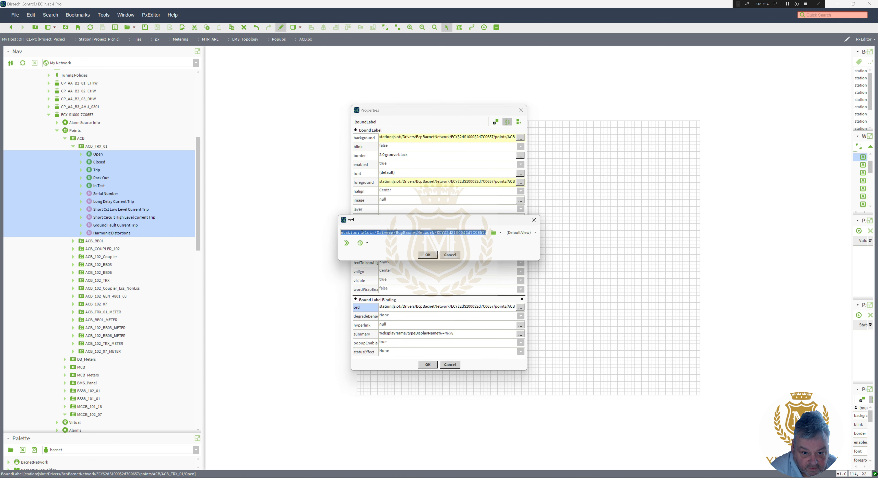
{"action": "left_click_drag", "start_coordinate": [362, 232], "coordinate": [257, 226]}
{"action": "key", "text": "BackSpace"}
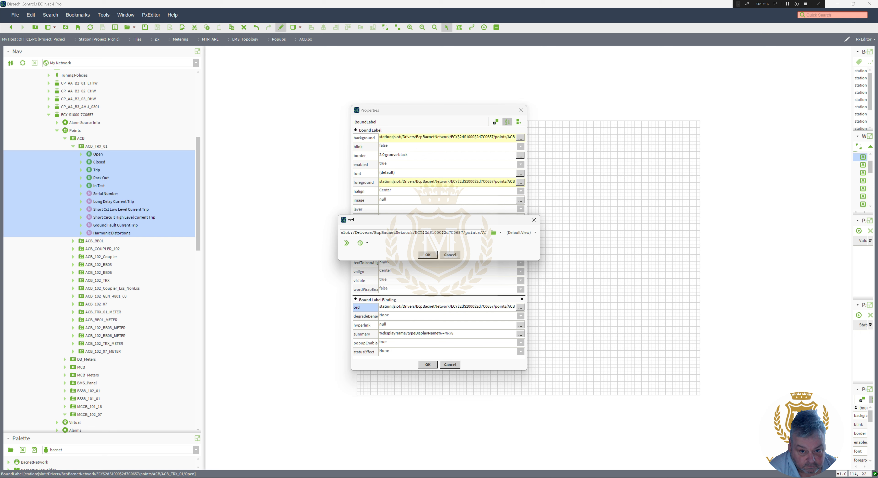
{"action": "left_click_drag", "start_coordinate": [353, 232], "coordinate": [586, 228]}
{"action": "key", "text": "BackSpace"}
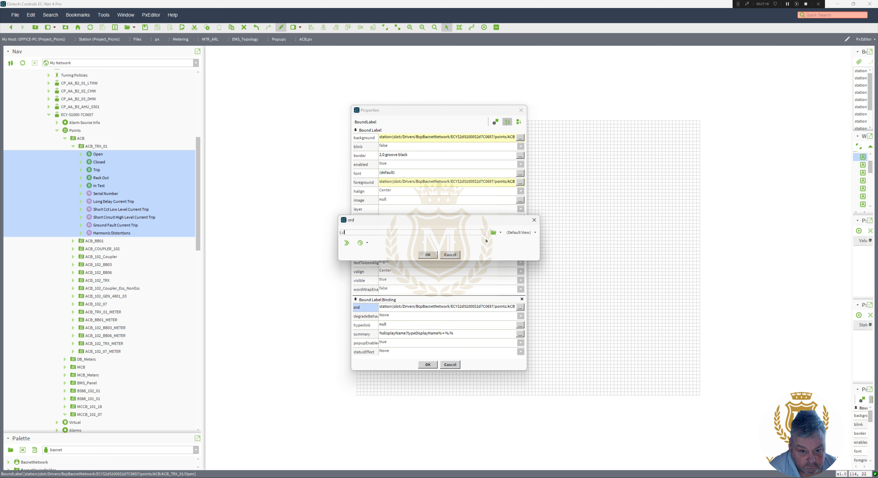
{"action": "left_click", "coordinate": [436, 255]}
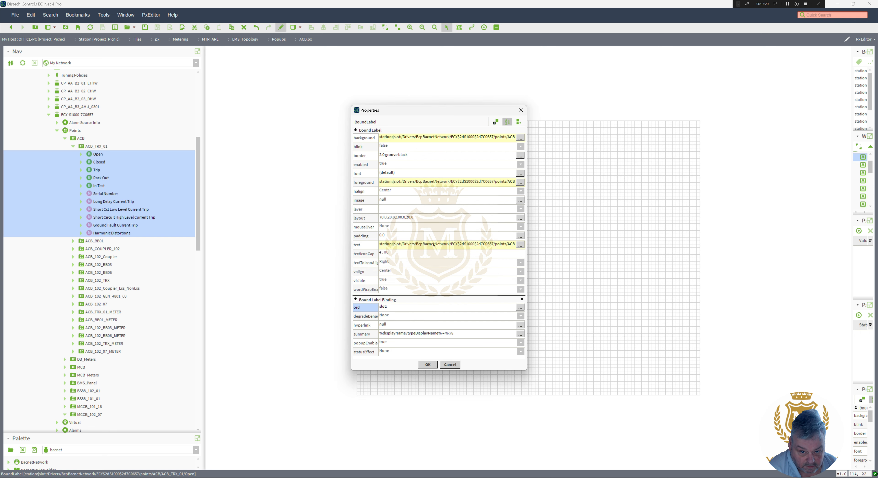
Replace the heading label's animated text with the static text %name% and apply the label properties
{"action": "right_click", "coordinate": [433, 244]}
{"action": "left_click", "coordinate": [440, 256]}
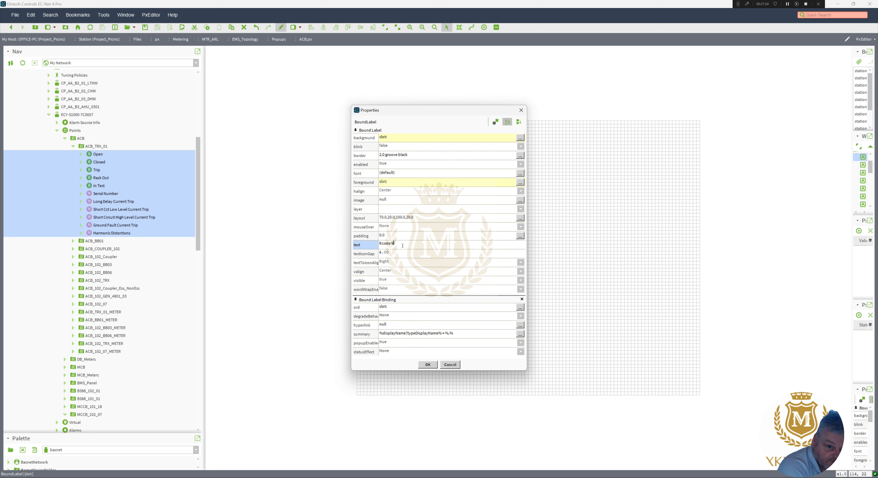
{"action": "left_click", "coordinate": [427, 364]}
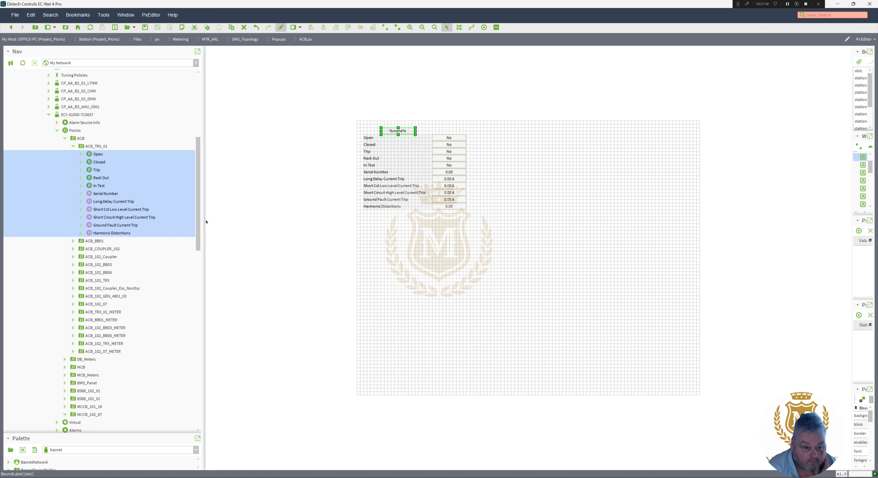
Start a new Px view on the ACB_TRX_01 folder, named ACB, with HxPx Media as the target media
{"action": "left_click_drag", "start_coordinate": [197, 234], "coordinate": [198, 224]}
{"action": "left_click", "coordinate": [102, 178]}
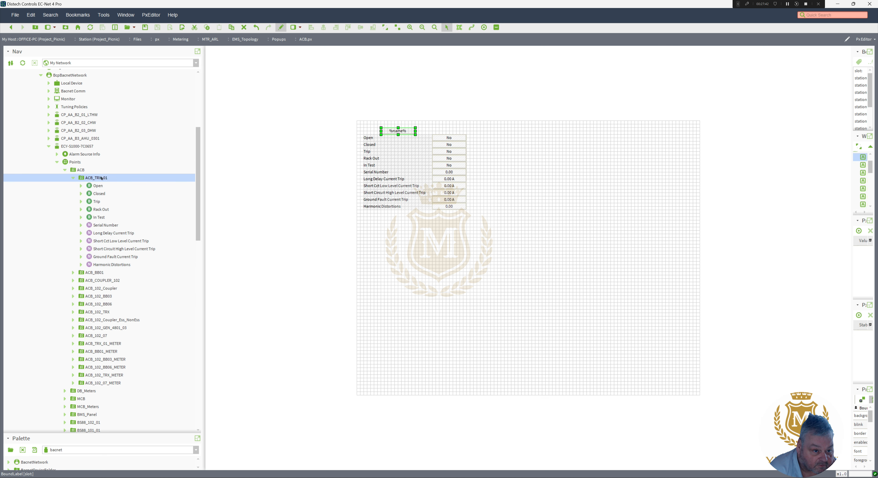
{"action": "right_click", "coordinate": [94, 178]}
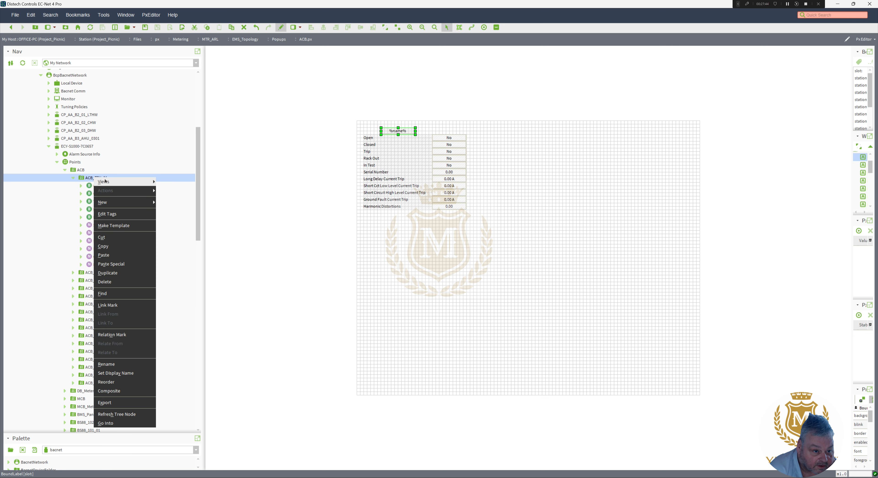
{"action": "mouse_move", "coordinate": [113, 182]}
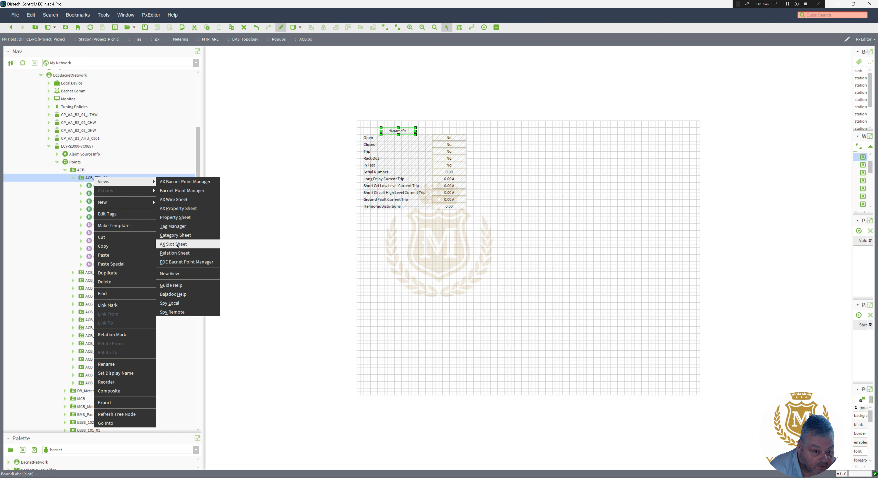
{"action": "left_click", "coordinate": [170, 273]}
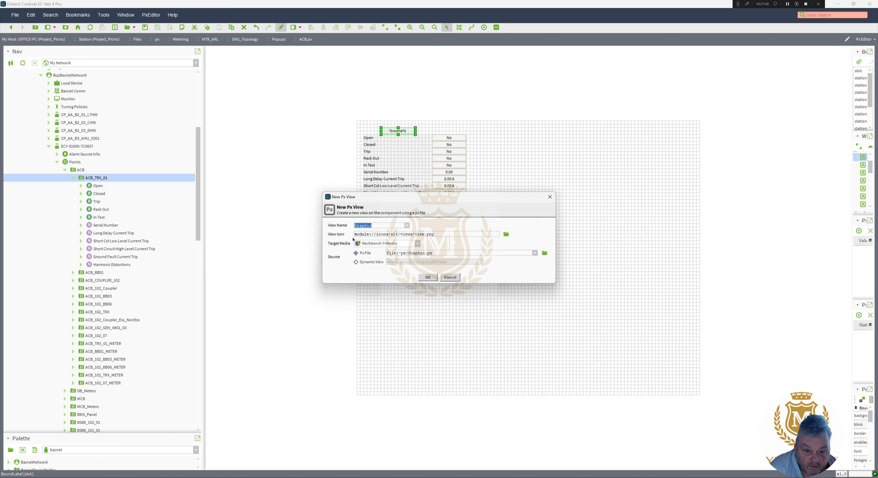
{"action": "type", "text": "A"}
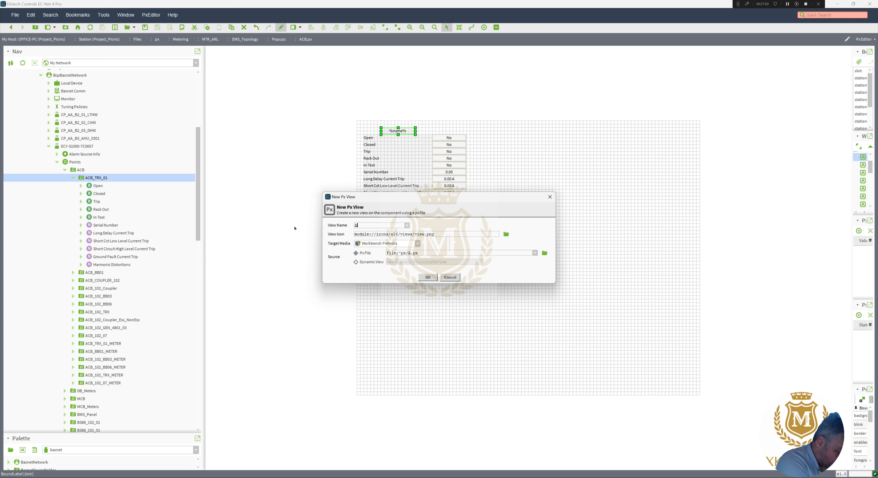
{"action": "type", "text": "CB"}
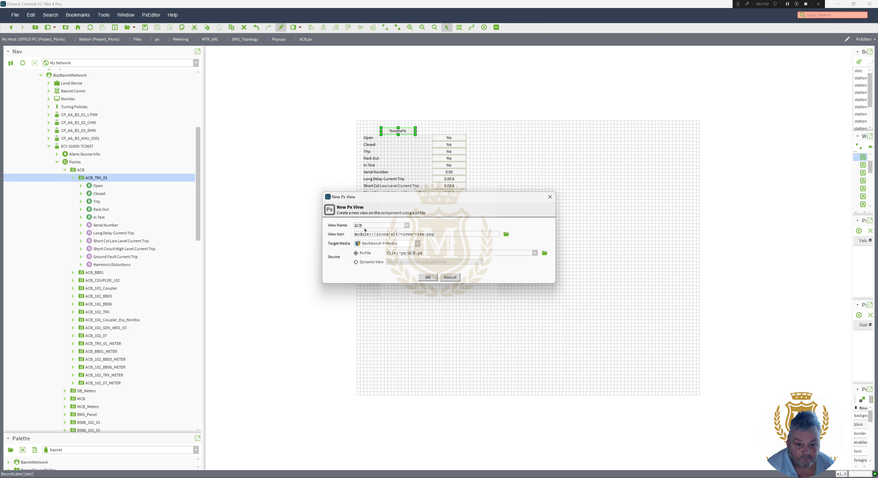
{"action": "left_click", "coordinate": [417, 243]}
{"action": "left_click", "coordinate": [382, 255]}
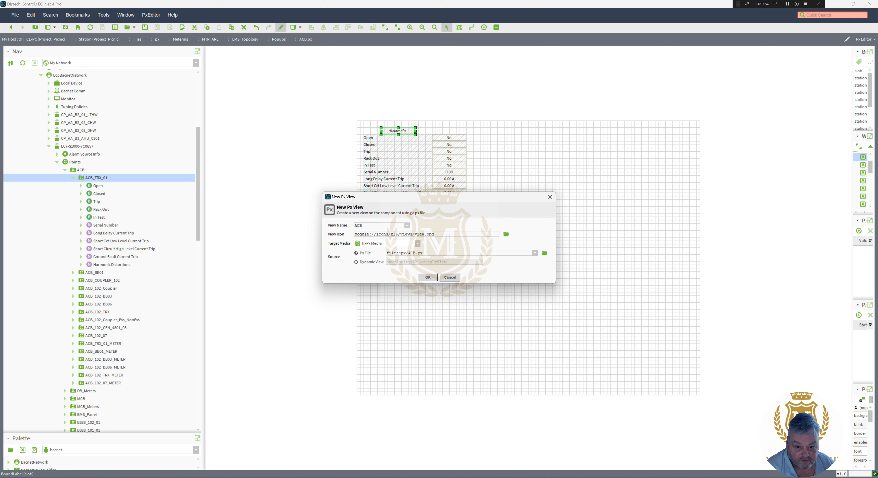
Choose the existing ACB.px in px/Metering/MTR_ARL/EMS_Topology/Popups as the new view's Px file
{"action": "left_click", "coordinate": [544, 252]}
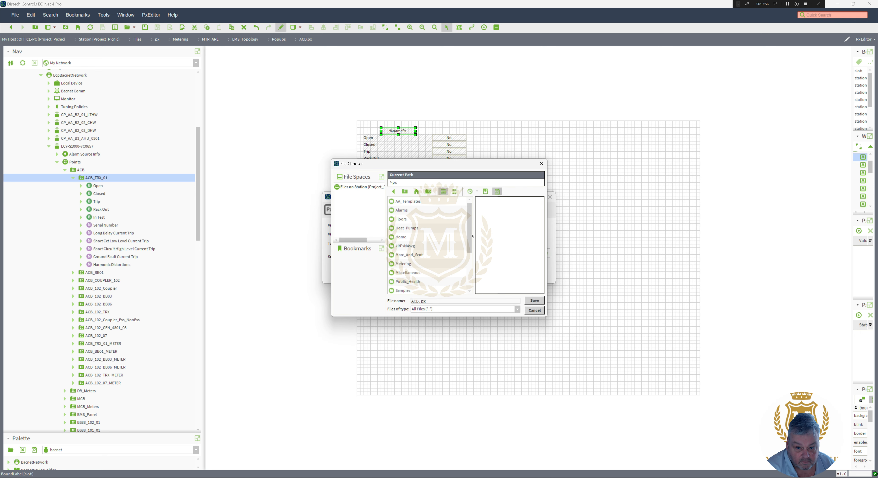
{"action": "mouse_move", "coordinate": [469, 231]}
{"action": "left_mouse_down"}
{"action": "mouse_move", "coordinate": [475, 246]}
{"action": "mouse_move", "coordinate": [475, 223]}
{"action": "left_mouse_up"}
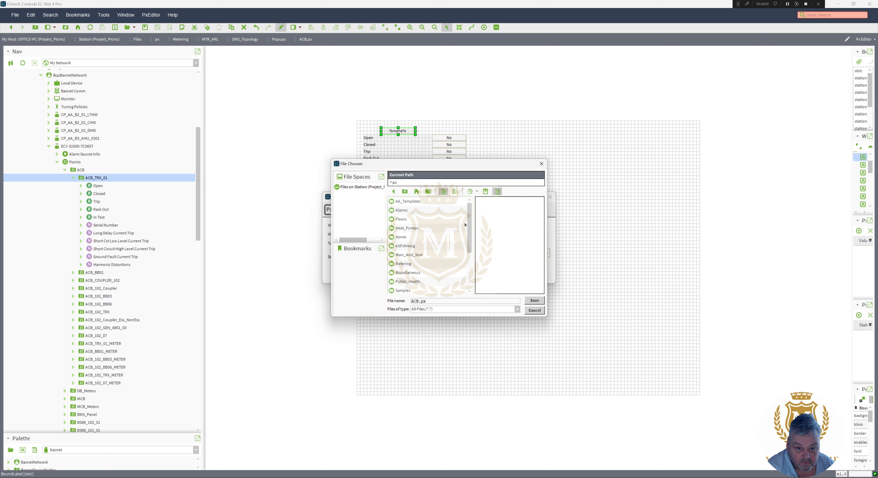
{"action": "left_click", "coordinate": [361, 187]}
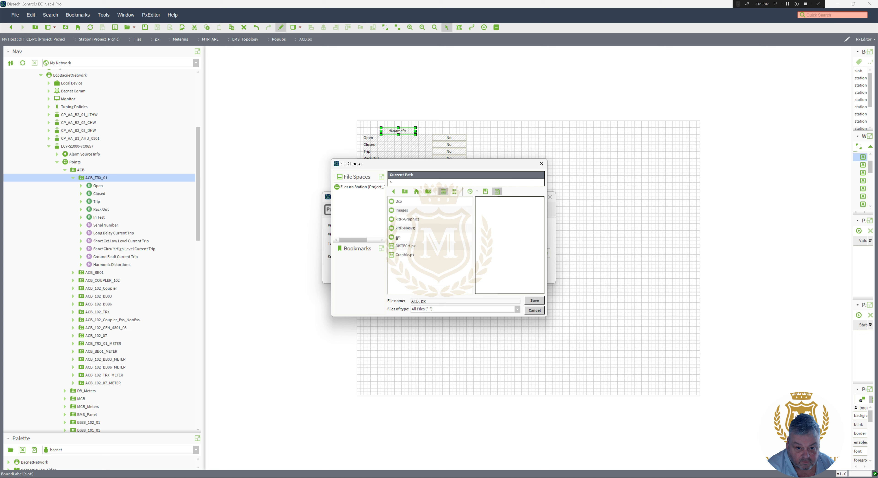
{"action": "double_click", "coordinate": [397, 238]}
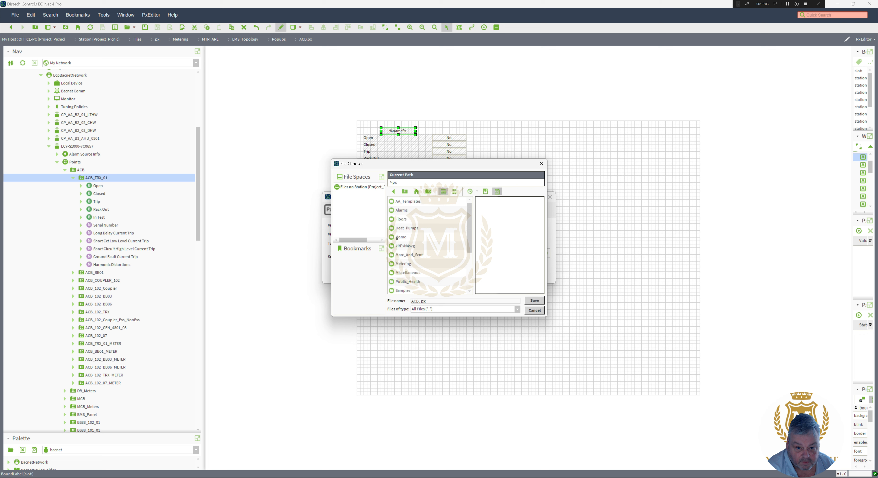
{"action": "left_click", "coordinate": [467, 230]}
{"action": "double_click", "coordinate": [420, 263]}
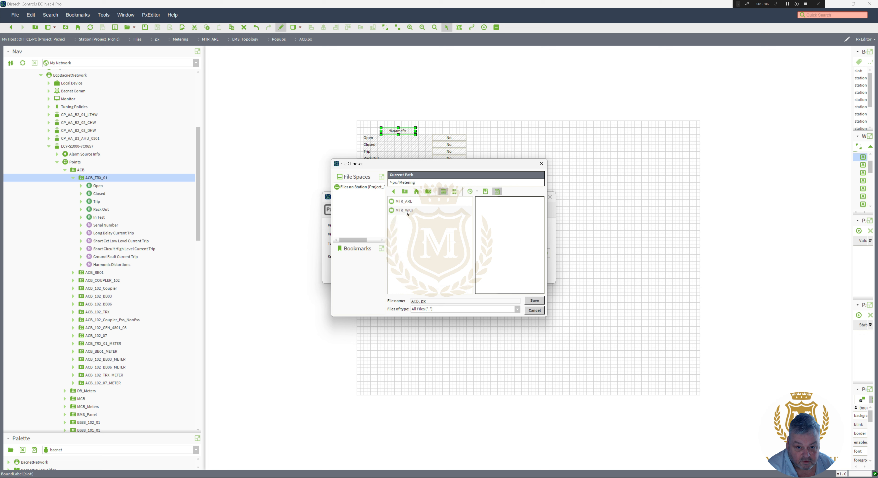
{"action": "double_click", "coordinate": [398, 201]}
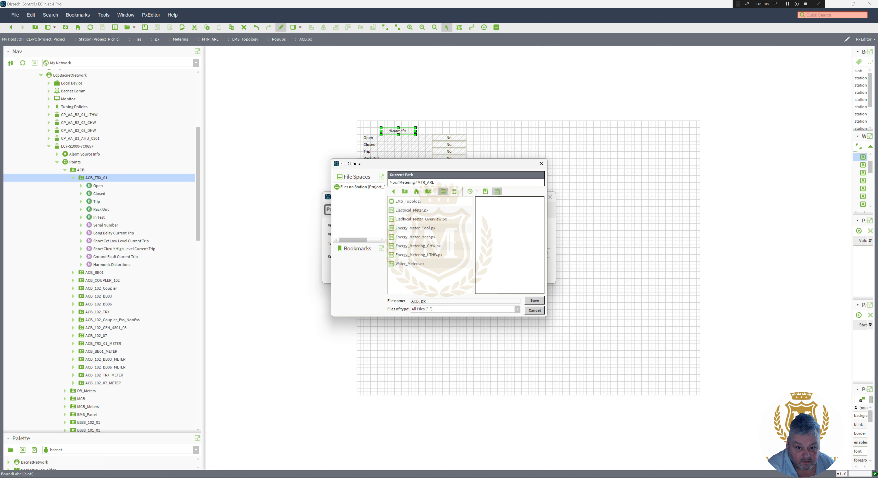
{"action": "double_click", "coordinate": [404, 202]}
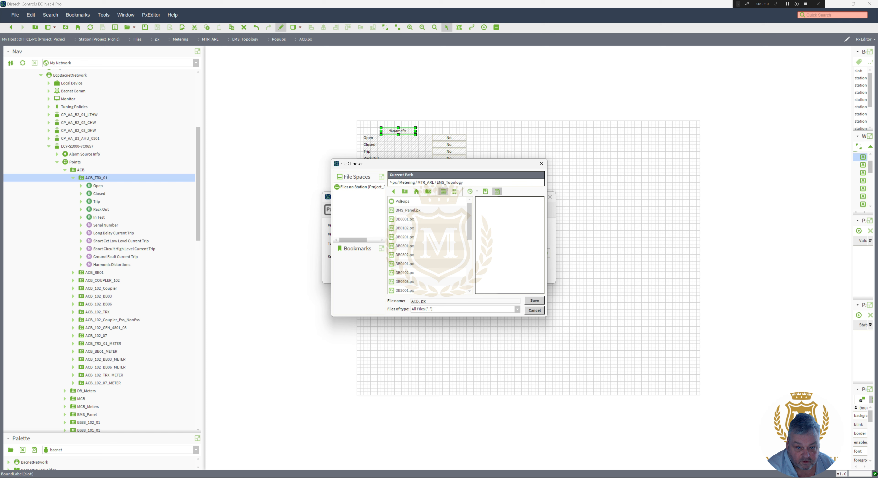
{"action": "double_click", "coordinate": [401, 202]}
{"action": "double_click", "coordinate": [403, 202]}
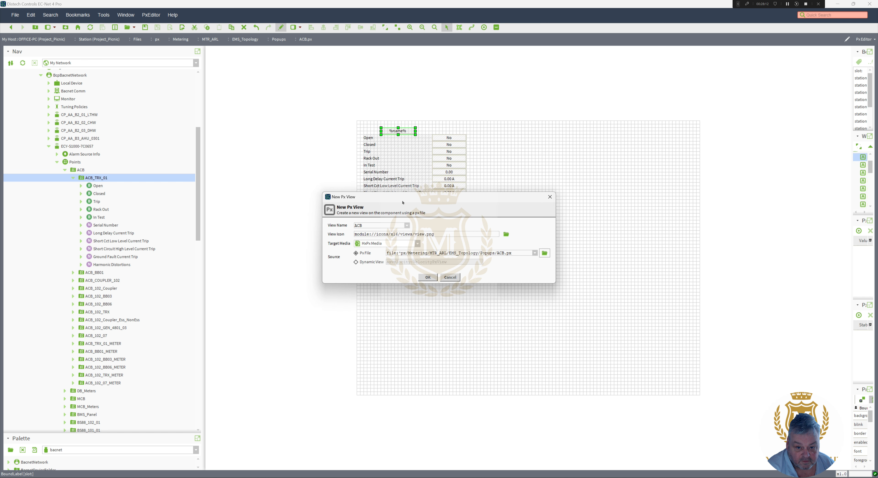
Create the ACB view on ACB_TRX_01 and save the pending changes to ACB.px
{"action": "left_click", "coordinate": [427, 277]}
{"action": "left_click", "coordinate": [411, 254]}
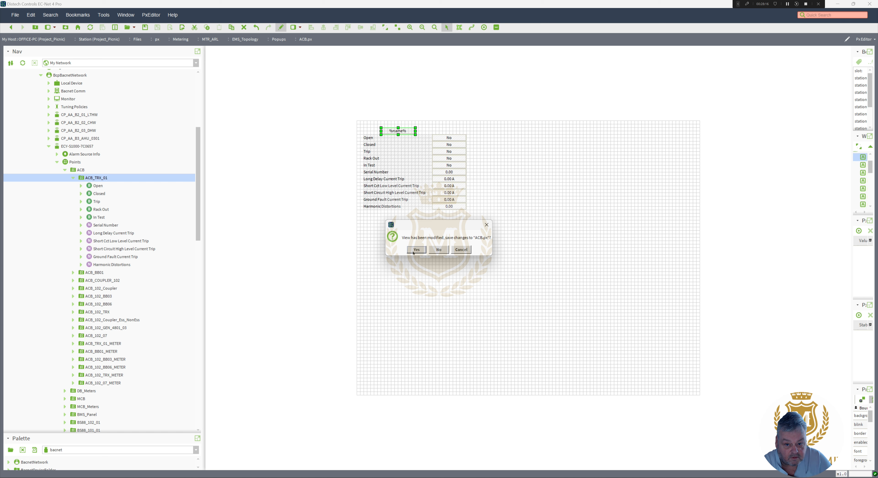
{"action": "left_click", "coordinate": [416, 250]}
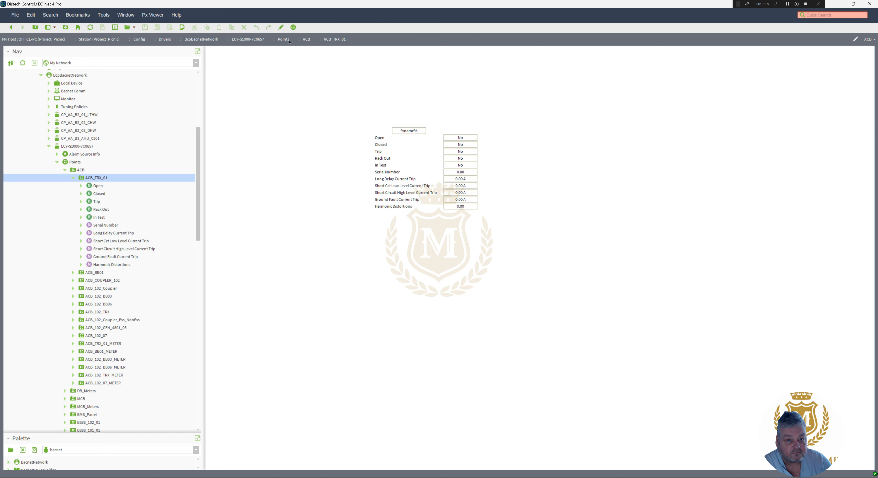
Switch the ACB view of ACB_TRX_01 to edit mode and open the %name% label's properties
{"action": "left_click", "coordinate": [280, 27]}
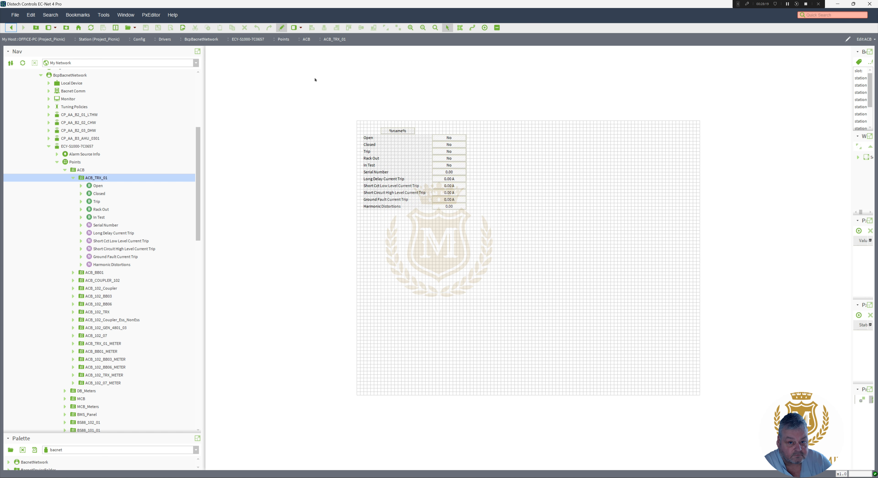
{"action": "right_click", "coordinate": [397, 129]}
{"action": "left_click", "coordinate": [409, 190]}
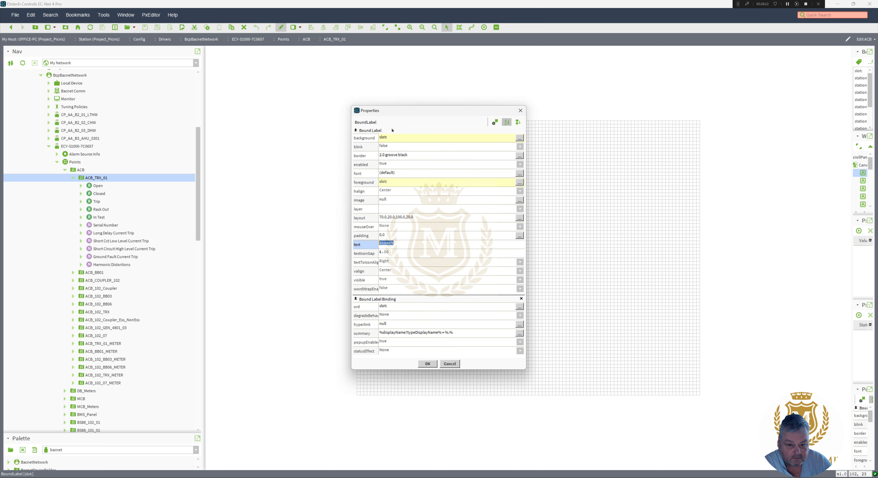
{"action": "left_click", "coordinate": [380, 243]}
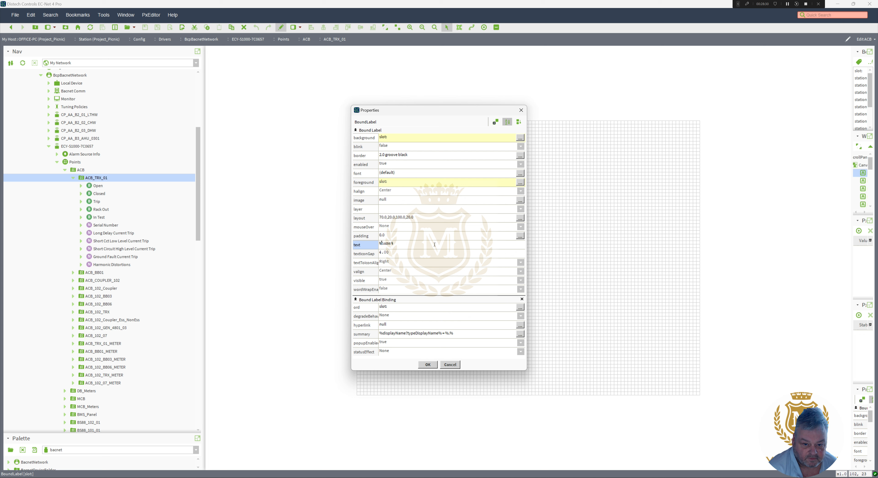
{"action": "type", "text": "dis"}
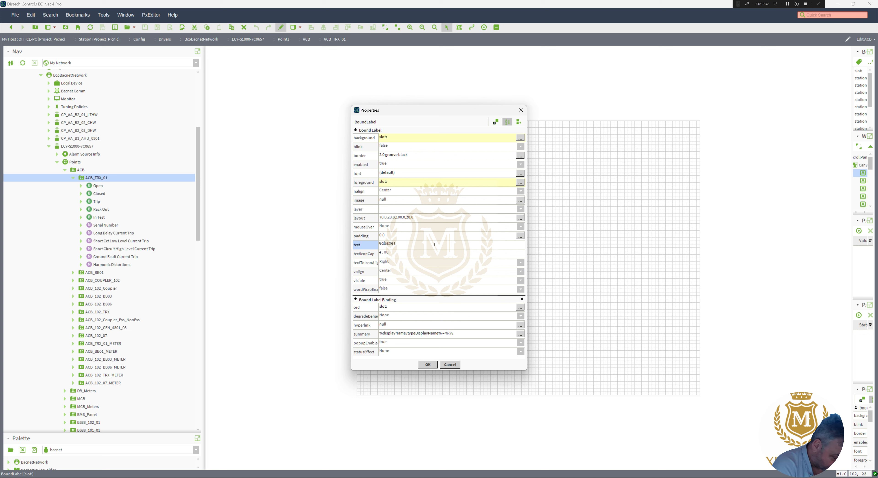
{"action": "type", "text": "play"}
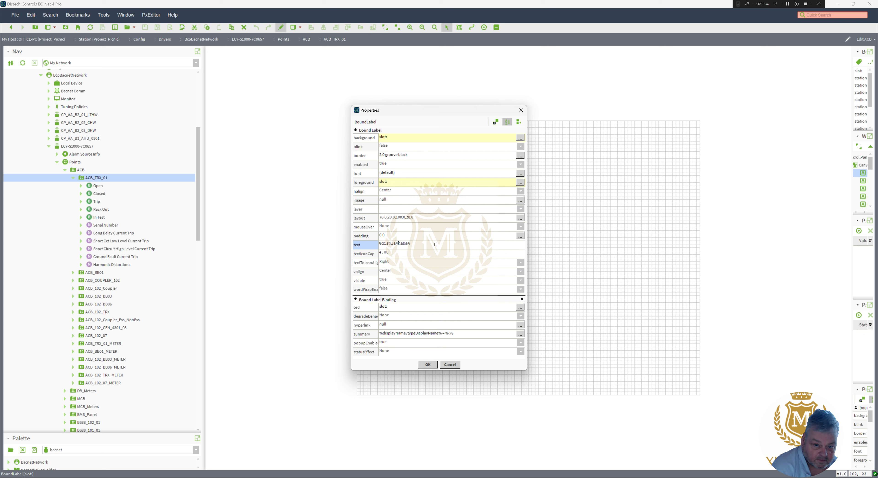
{"action": "left_click_drag", "start_coordinate": [420, 243], "coordinate": [357, 246]}
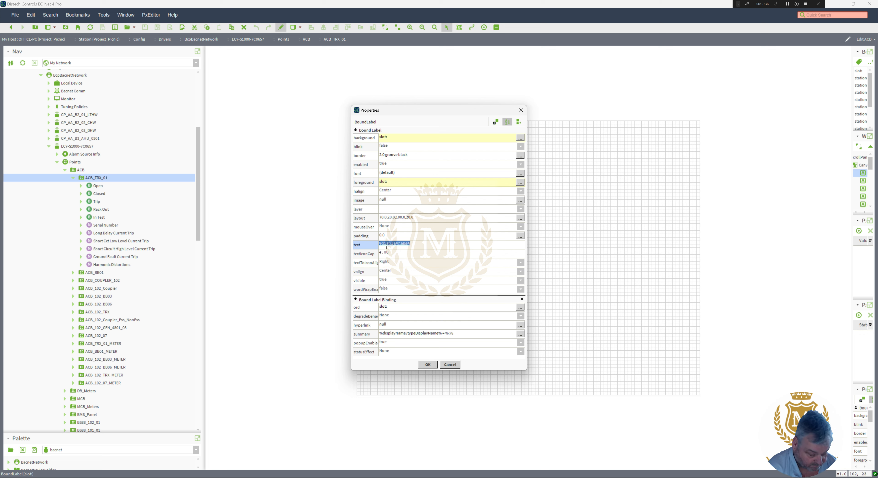
{"action": "key", "text": "BackSpace"}
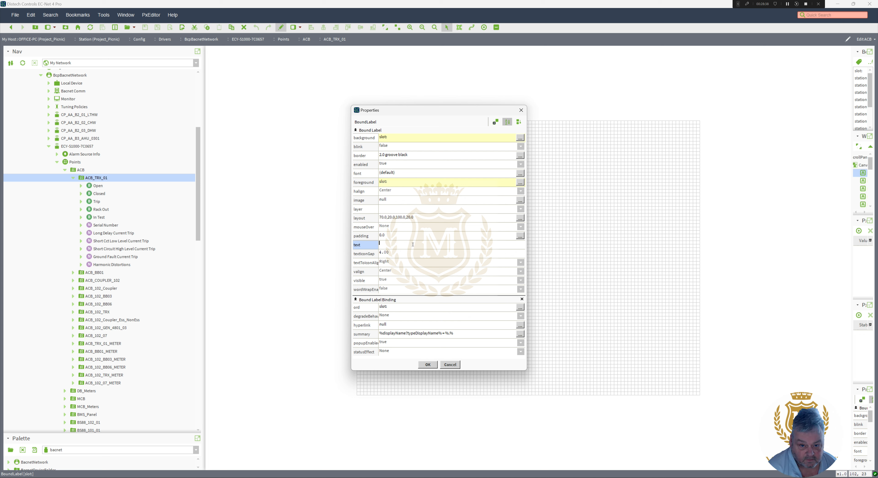
Animate the heading label's text with an Object To String converter using the format %displayName.% and apply its properties
{"action": "right_click", "coordinate": [413, 245]}
{"action": "left_click", "coordinate": [423, 248]}
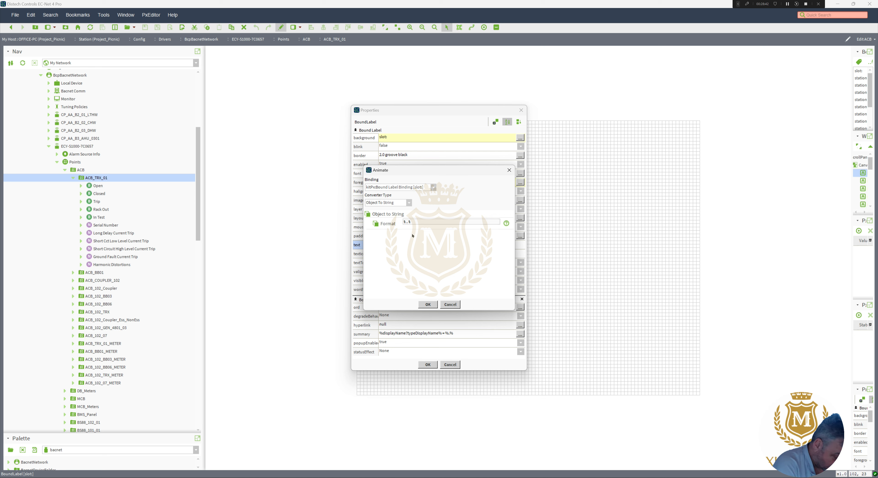
{"action": "type", "text": "dis"}
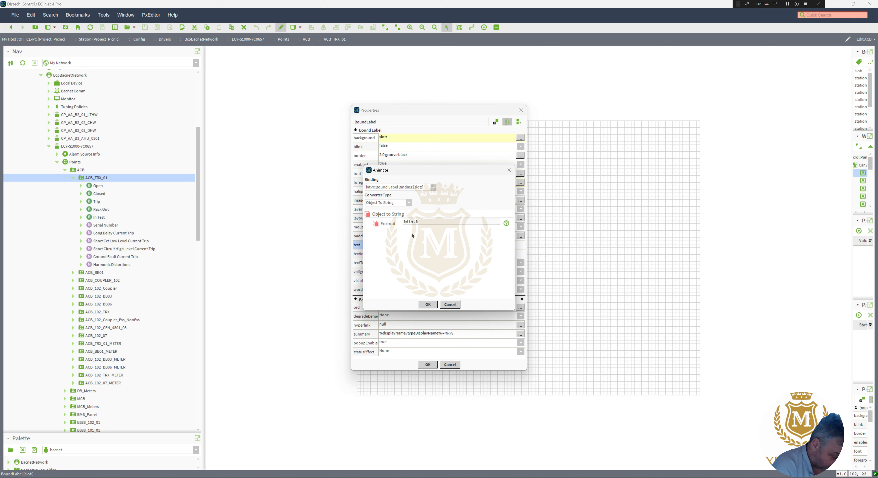
{"action": "type", "text": "pl;ay"}
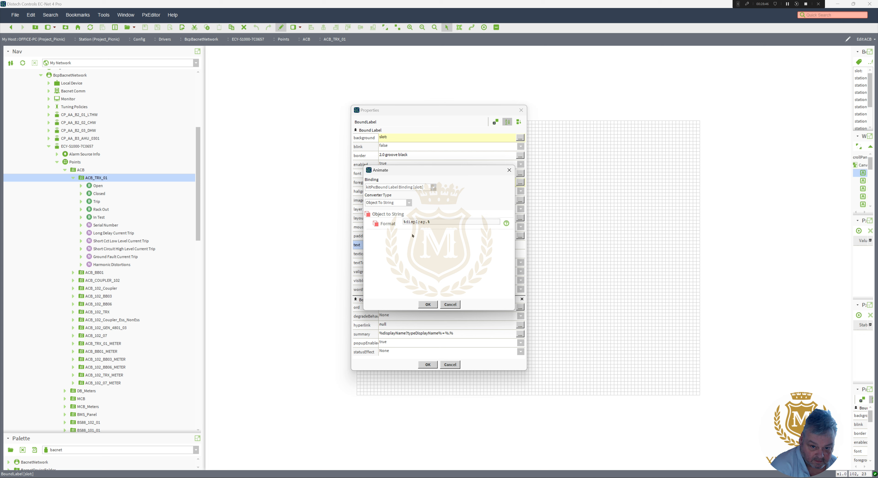
{"action": "key", "text": "BackSpace"}
{"action": "key", "text": "BackSpace"}
{"action": "key", "text": "BackSpace"}
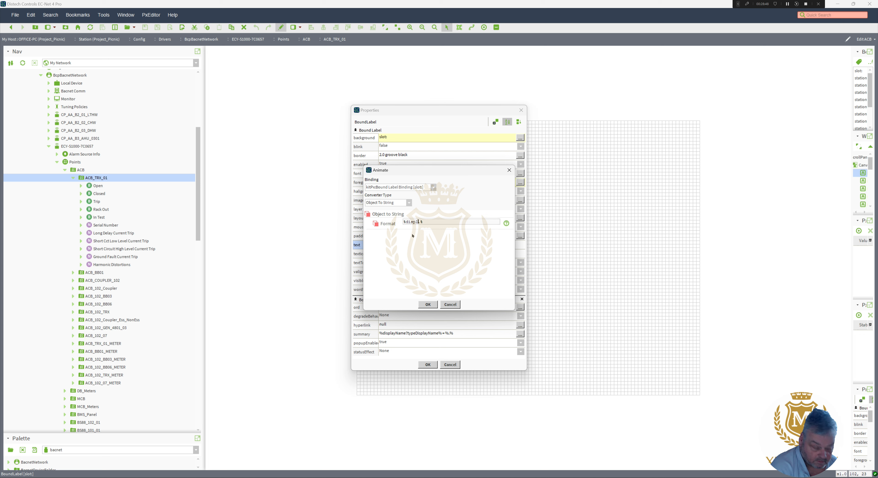
{"action": "type", "text": "ay"}
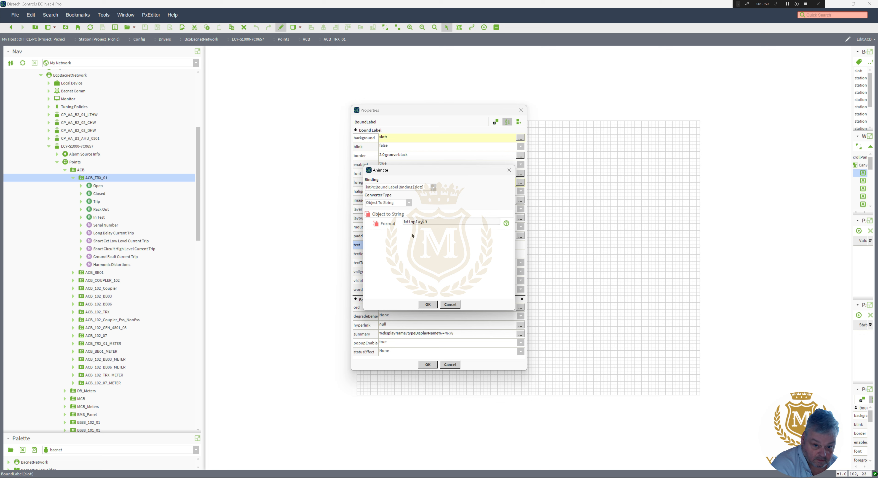
{"action": "type", "text": "Name"}
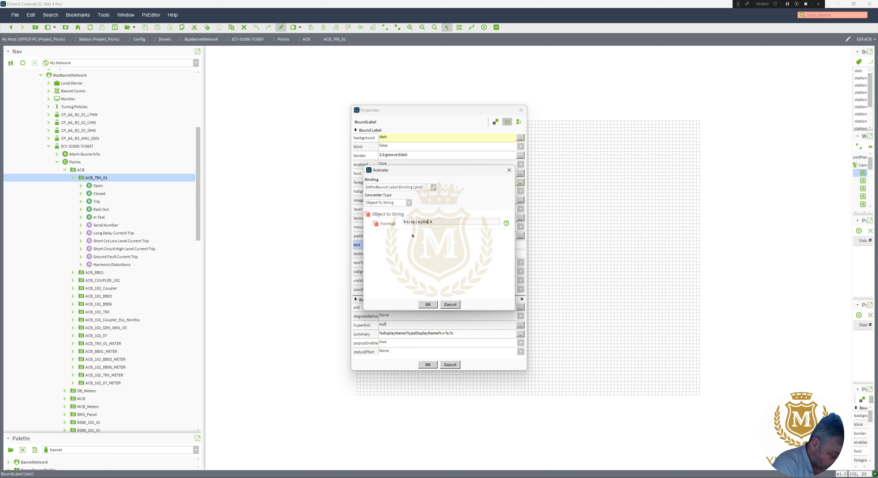
{"action": "key", "text": "Delete"}
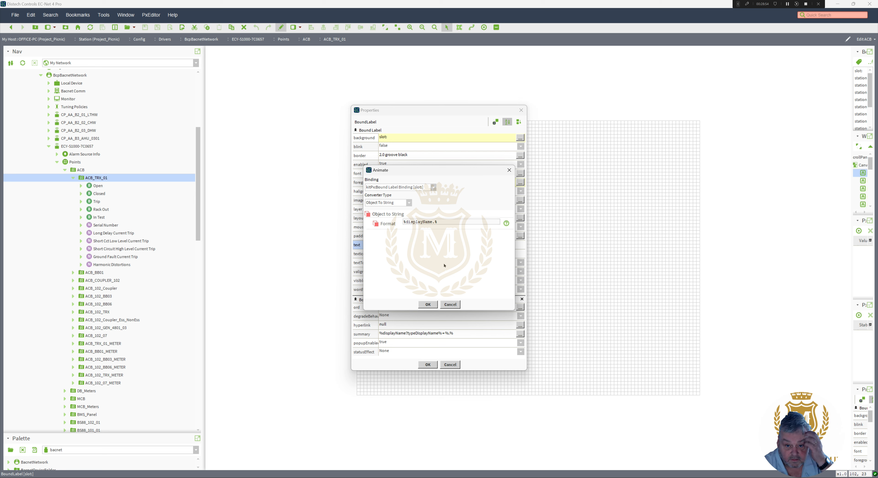
{"action": "left_click", "coordinate": [435, 303]}
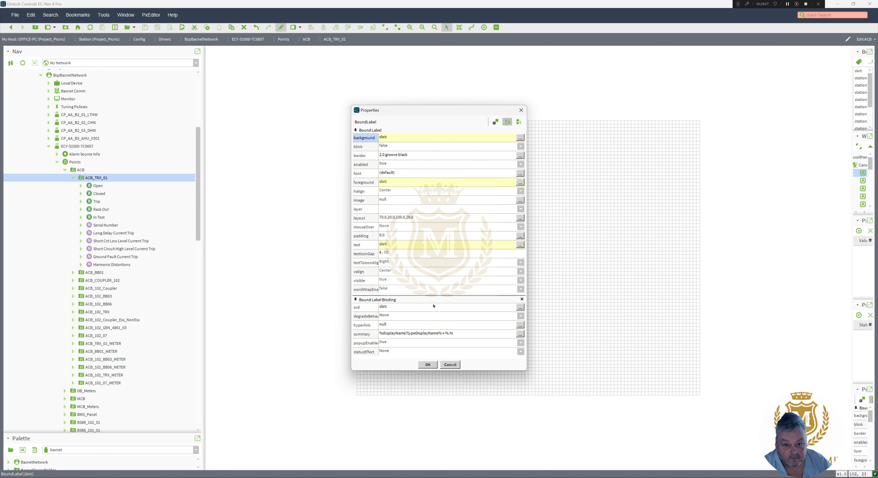
{"action": "left_click", "coordinate": [429, 365]}
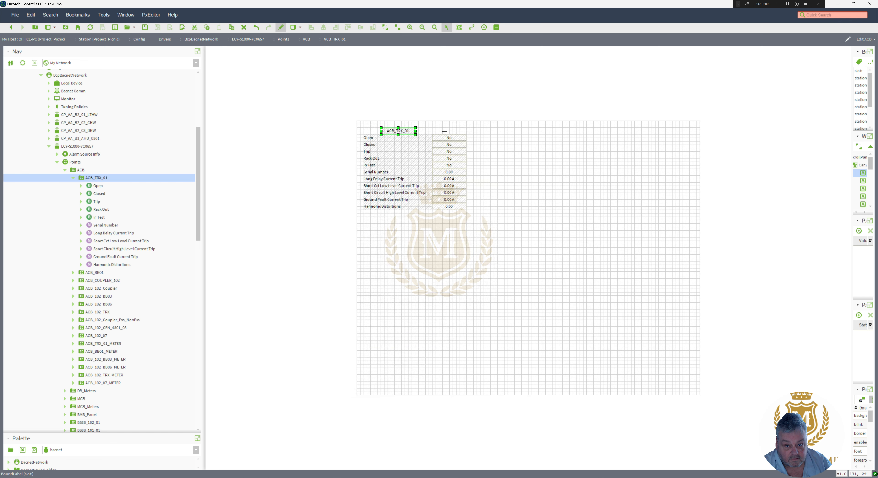
Widen the ACB_TRX_01 heading label to about 230 and set its border style to None
{"action": "left_click_drag", "start_coordinate": [444, 132], "coordinate": [460, 131]}
{"action": "double_click", "coordinate": [436, 132]}
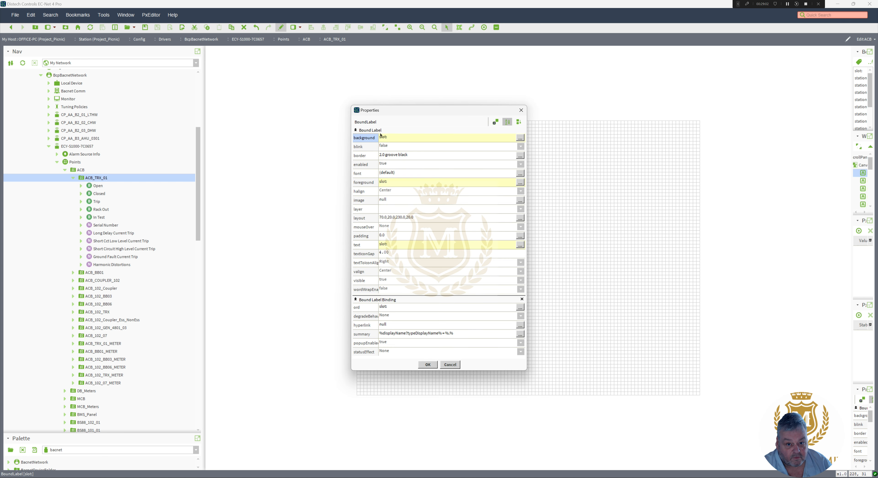
{"action": "left_click", "coordinate": [387, 155]}
{"action": "left_click", "coordinate": [371, 219]}
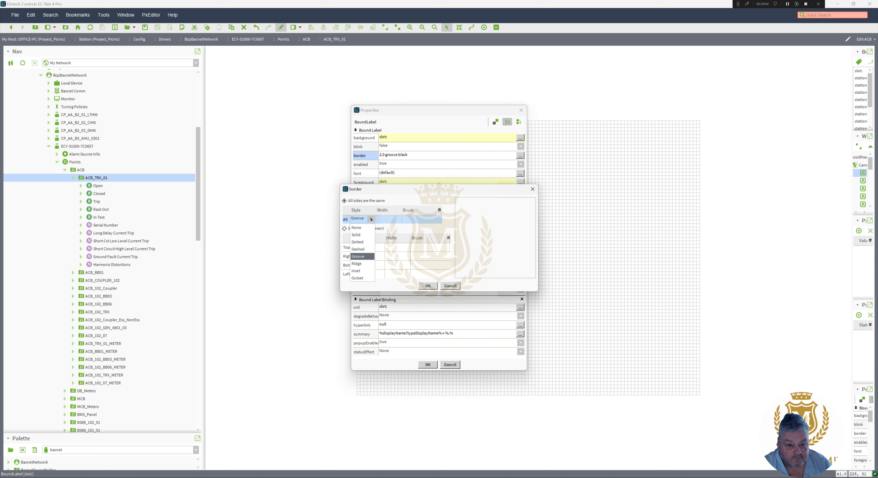
{"action": "left_click", "coordinate": [362, 257]}
{"action": "left_click", "coordinate": [427, 286]}
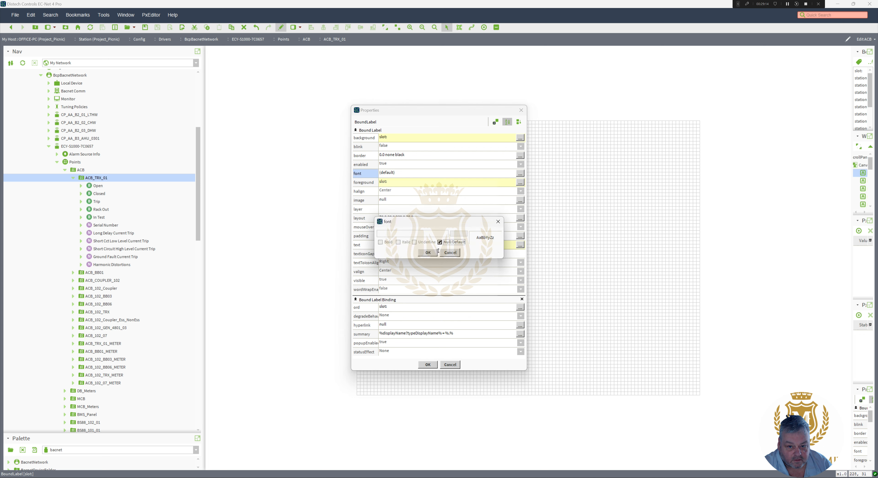
Set the heading label's font to bold 18 pt SansSerif and apply its properties
{"action": "left_click", "coordinate": [439, 242]}
{"action": "left_click", "coordinate": [465, 234]}
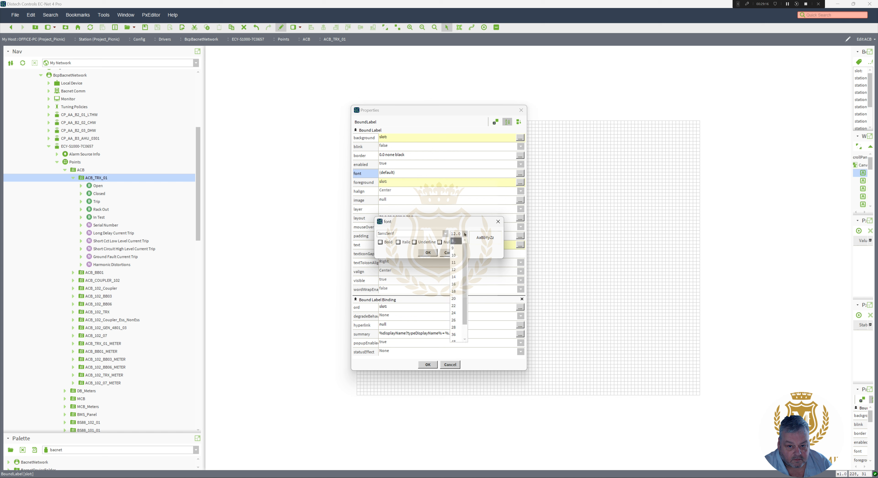
{"action": "left_click", "coordinate": [456, 290]}
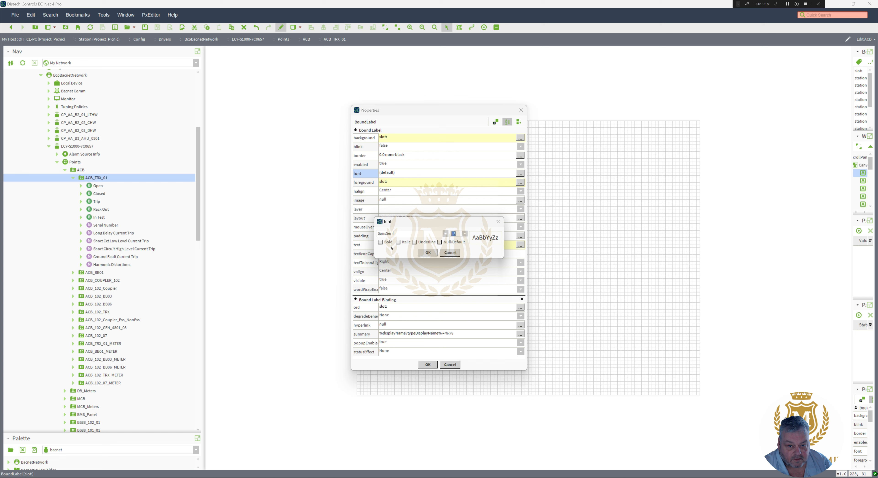
{"action": "left_click", "coordinate": [381, 242]}
{"action": "left_click", "coordinate": [428, 252]}
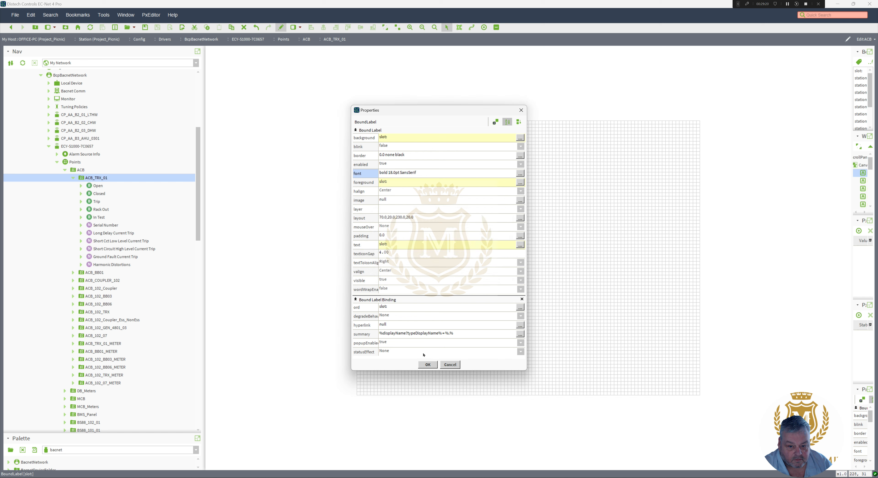
{"action": "left_click", "coordinate": [428, 365]}
Stretch the heading label across the full width of the point list, and select the Open row's value label
{"action": "left_click_drag", "start_coordinate": [415, 131], "coordinate": [466, 130]}
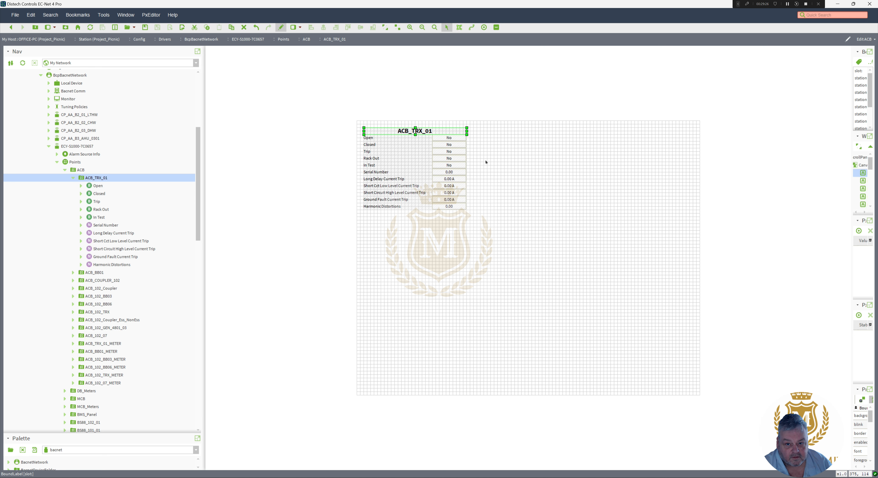
{"action": "left_click", "coordinate": [486, 162]}
{"action": "left_click", "coordinate": [450, 138]}
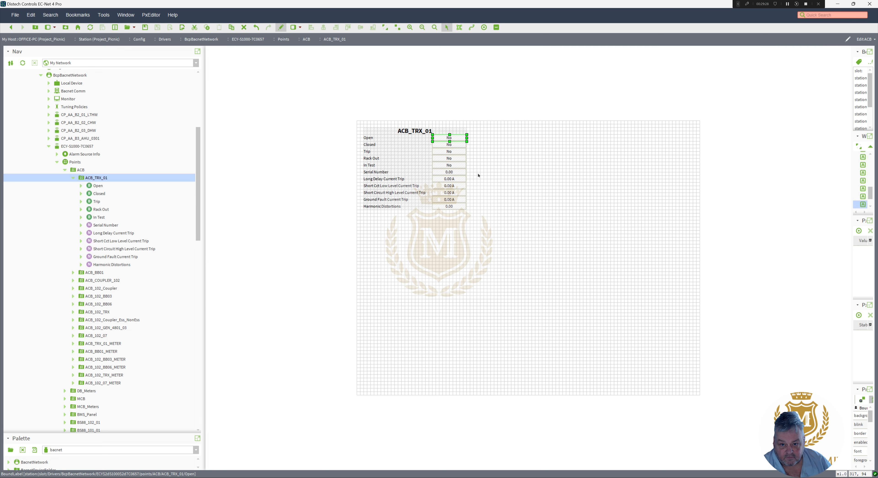